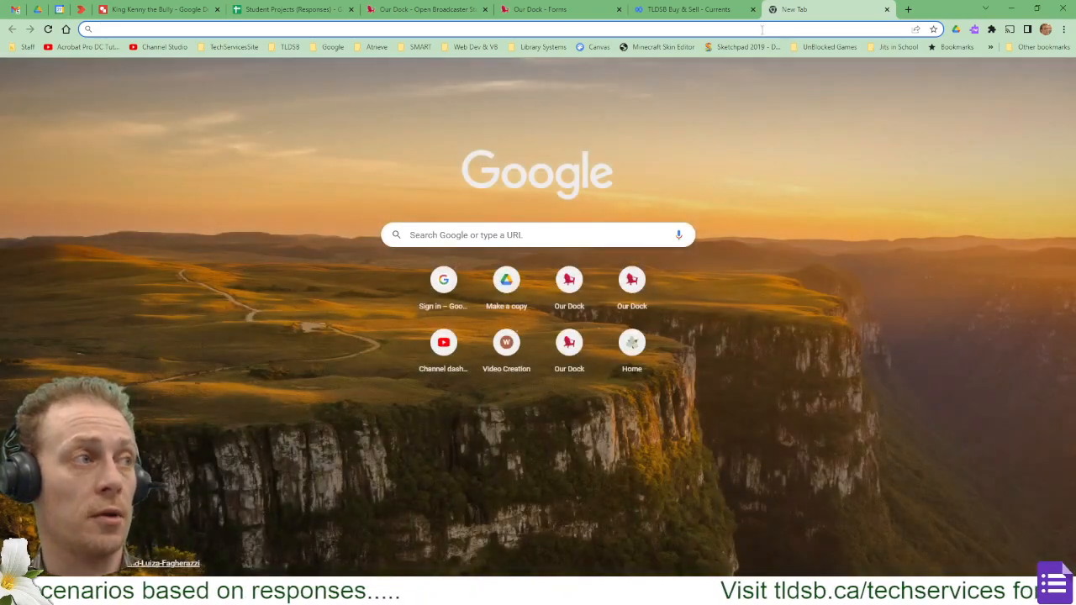
type("https://docs.google.com/forms/d/14TVhSNd4B_m-p4mQYHl6NfA90GfaKEJNm1gnOeQvSoM/copy")
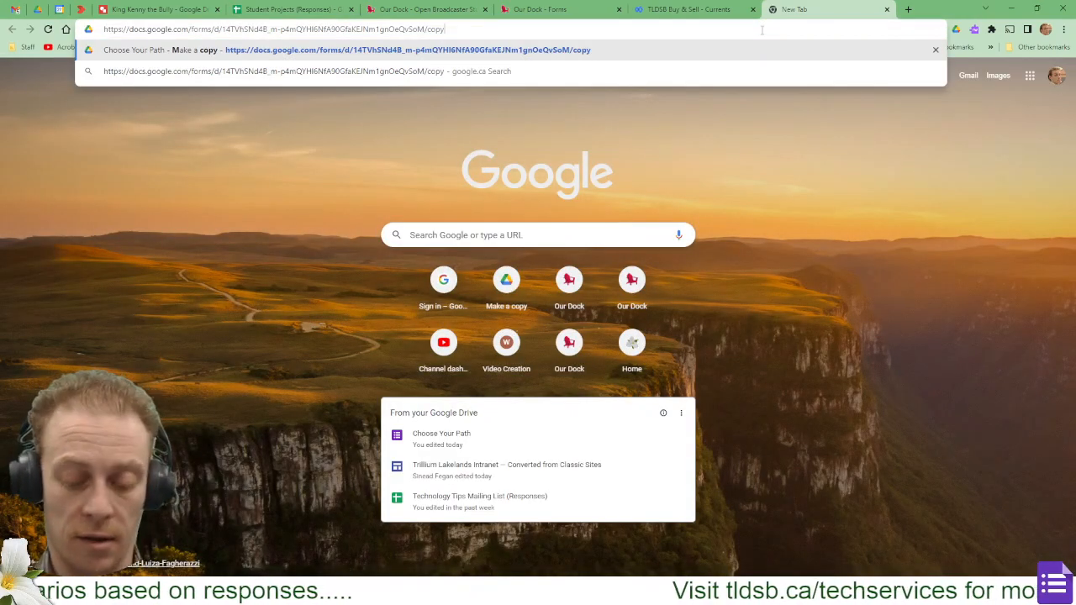
key("Return")
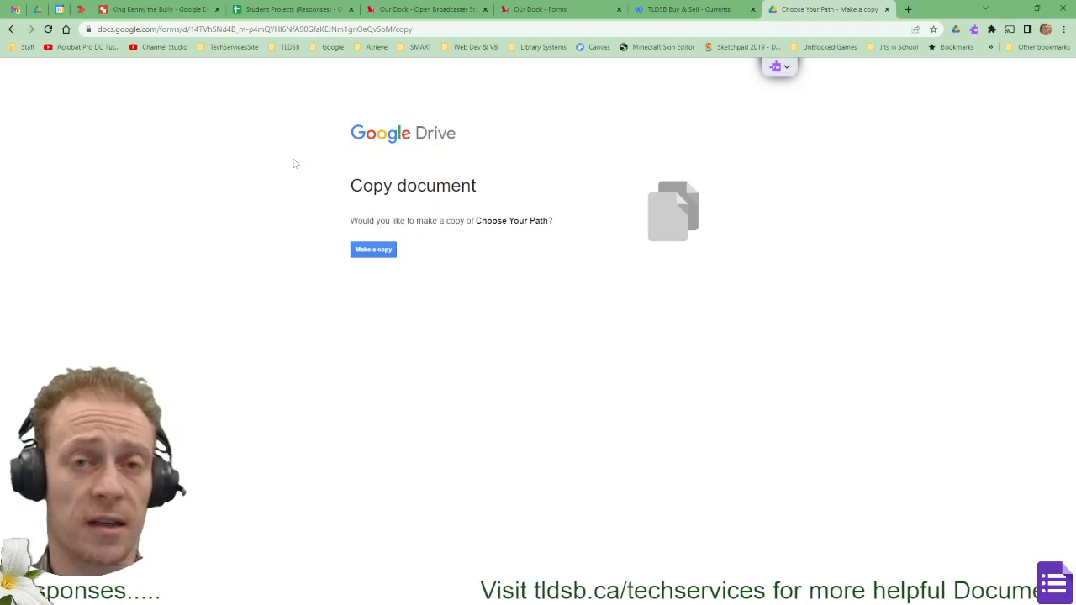
left_click(372, 251)
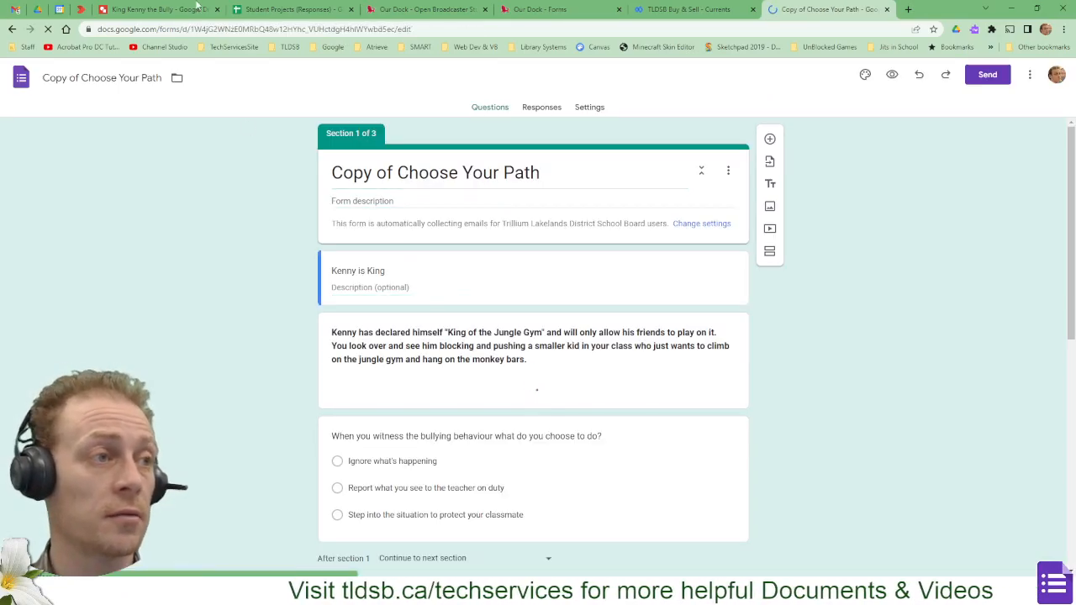
Remove "Copy of" from the form's heading so it reads "Choose Your Path"
left_click(398, 172)
left_click_drag(398, 173, 300, 173)
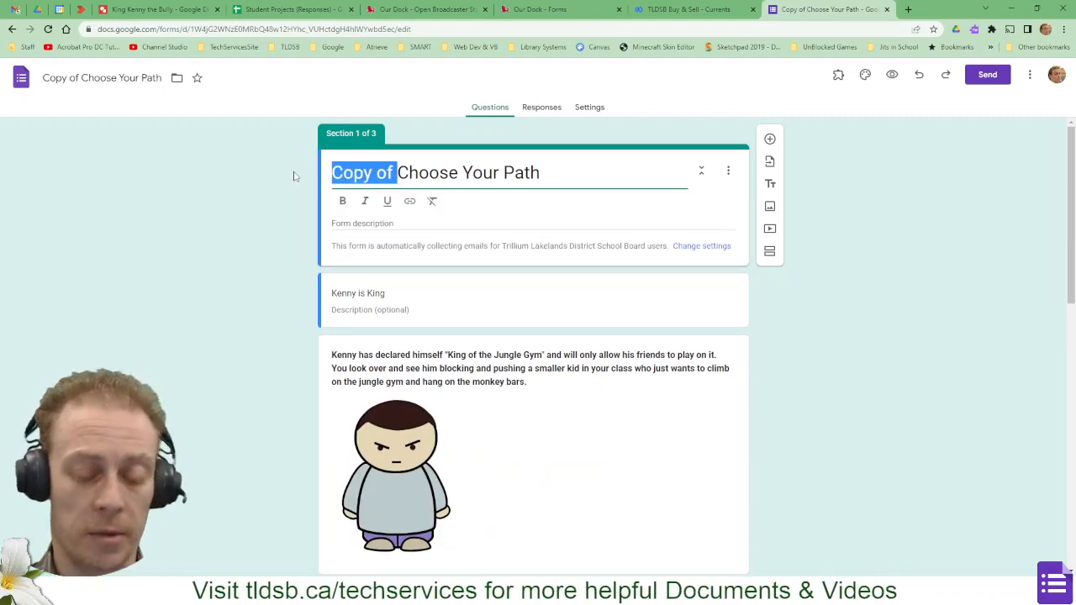
key("BackSpace")
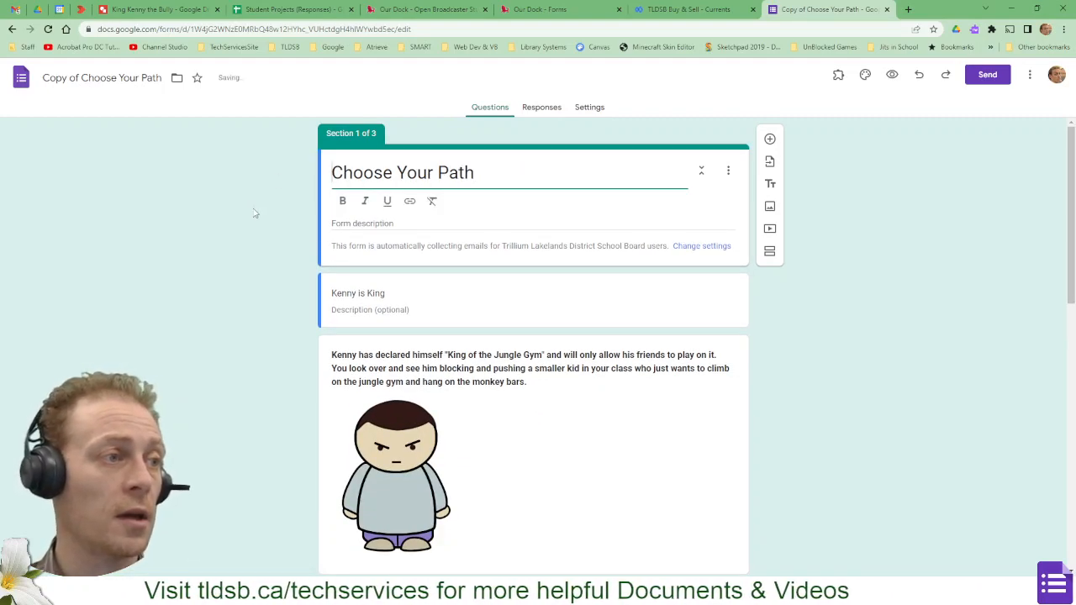
left_click(254, 211)
Review the first section's bullying question, its available question types and the sections that follow it
scroll(258, 212, "down", 2)
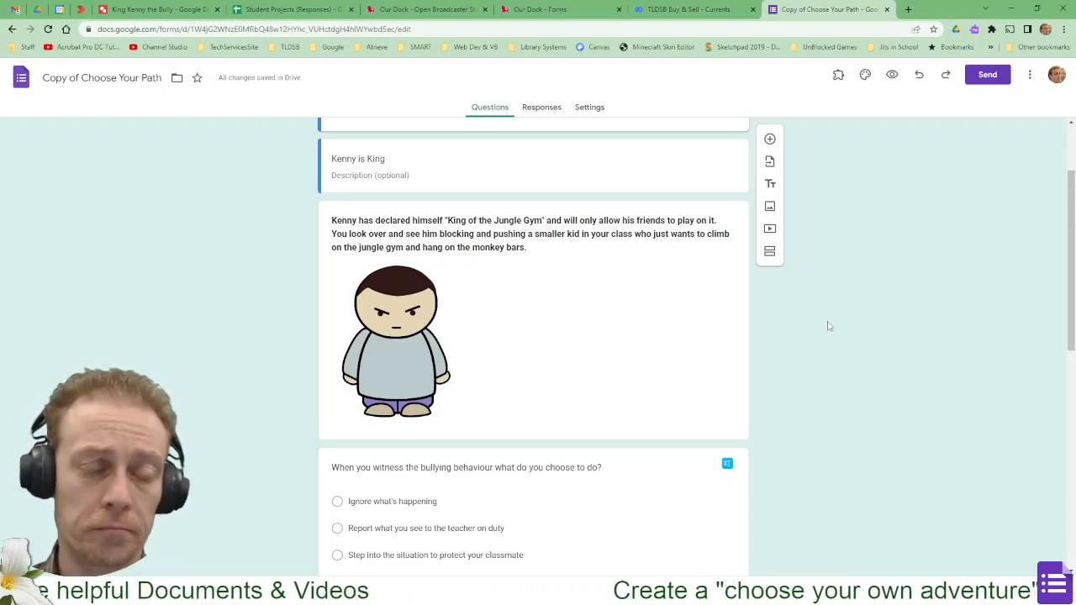
scroll(827, 326, "down", 3)
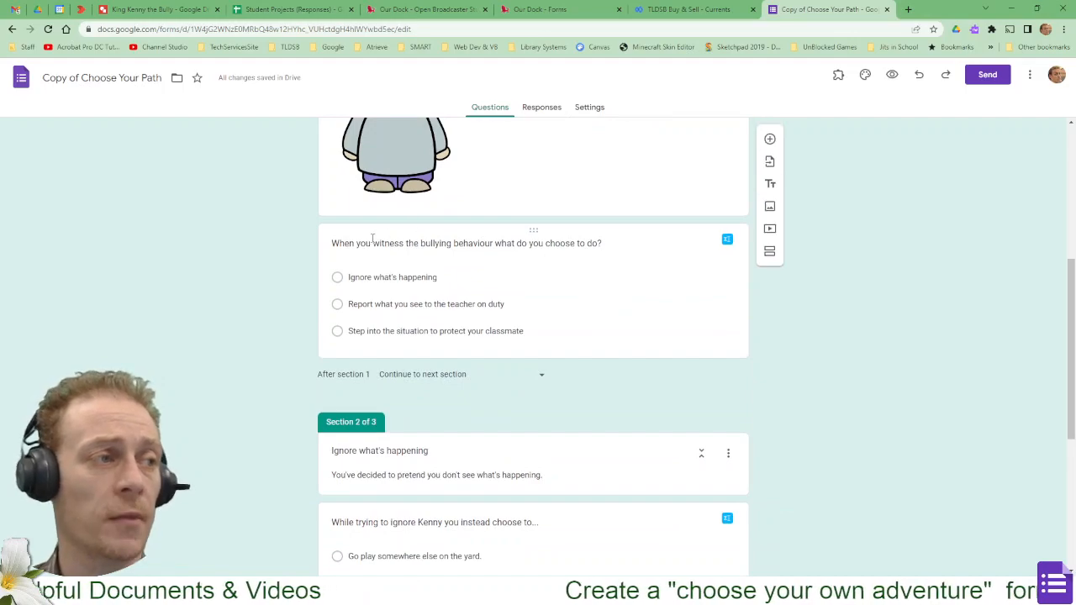
left_click(564, 301)
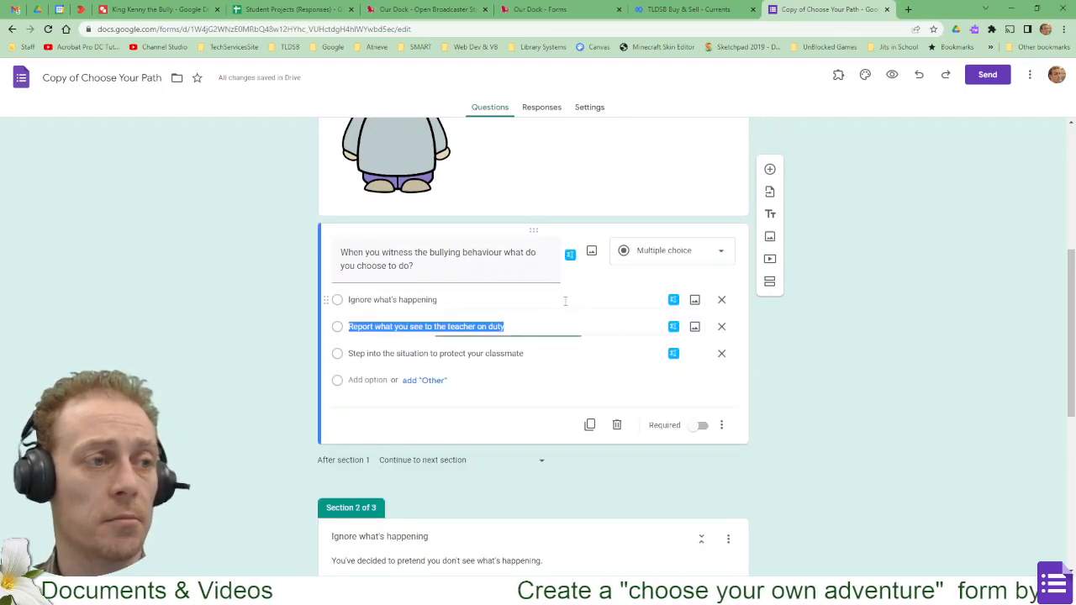
left_click(668, 256)
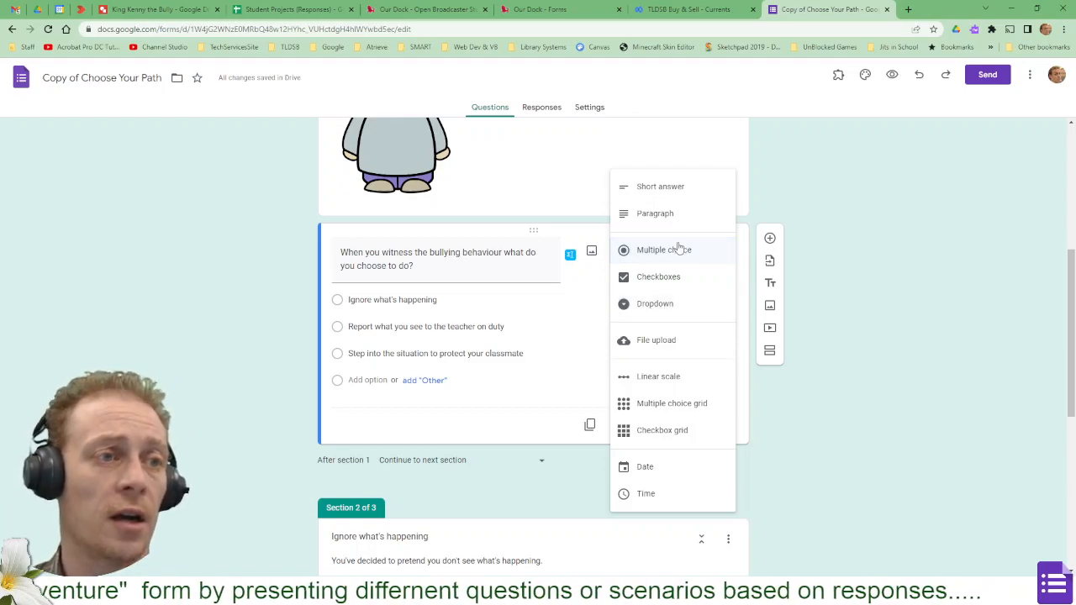
left_click(260, 270)
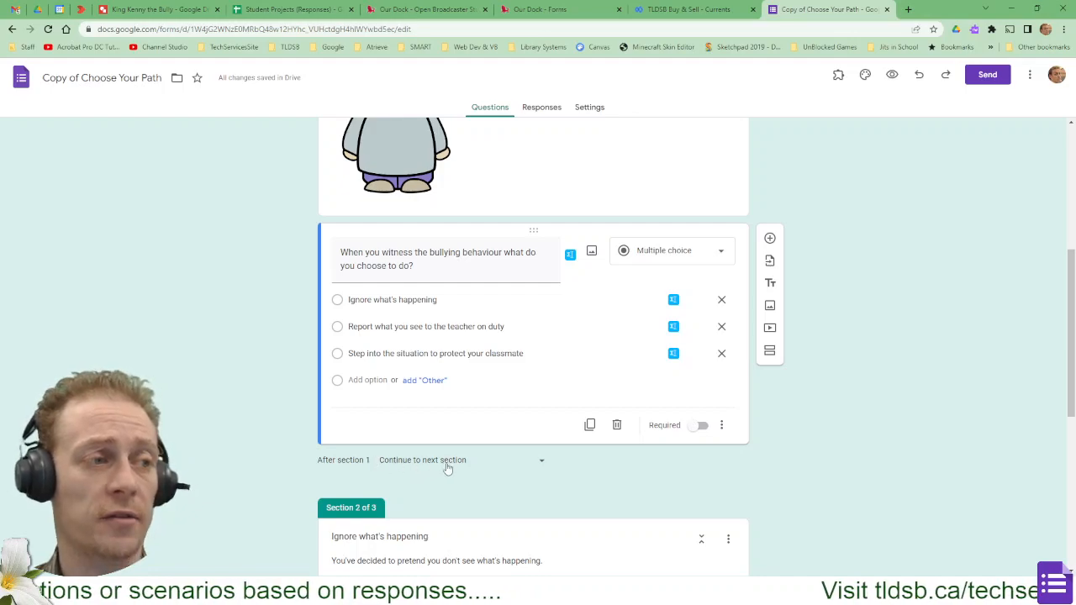
scroll(467, 365, "down", 2)
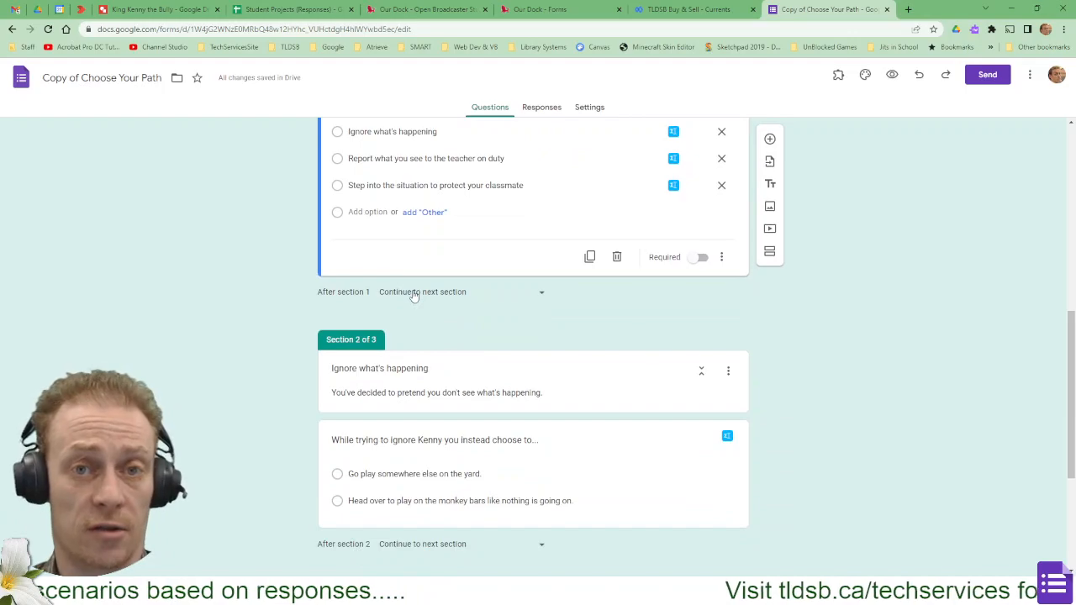
scroll(413, 296, "down", 2)
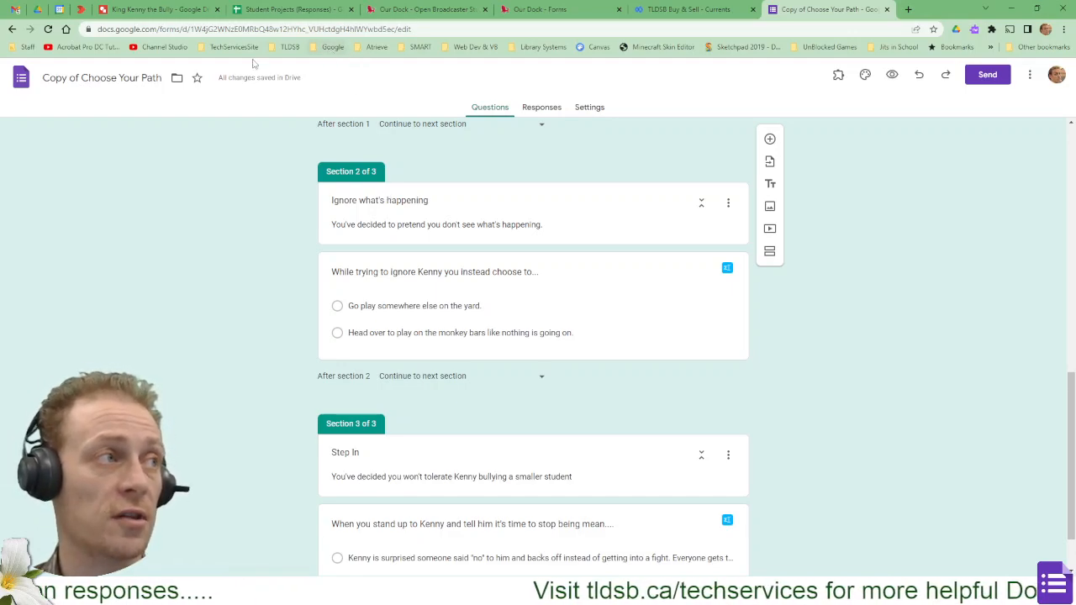
Check the Ignore box in the King Kenny the Bully drawing and move the form's browser tab directly beside the drawing's
left_click(171, 11)
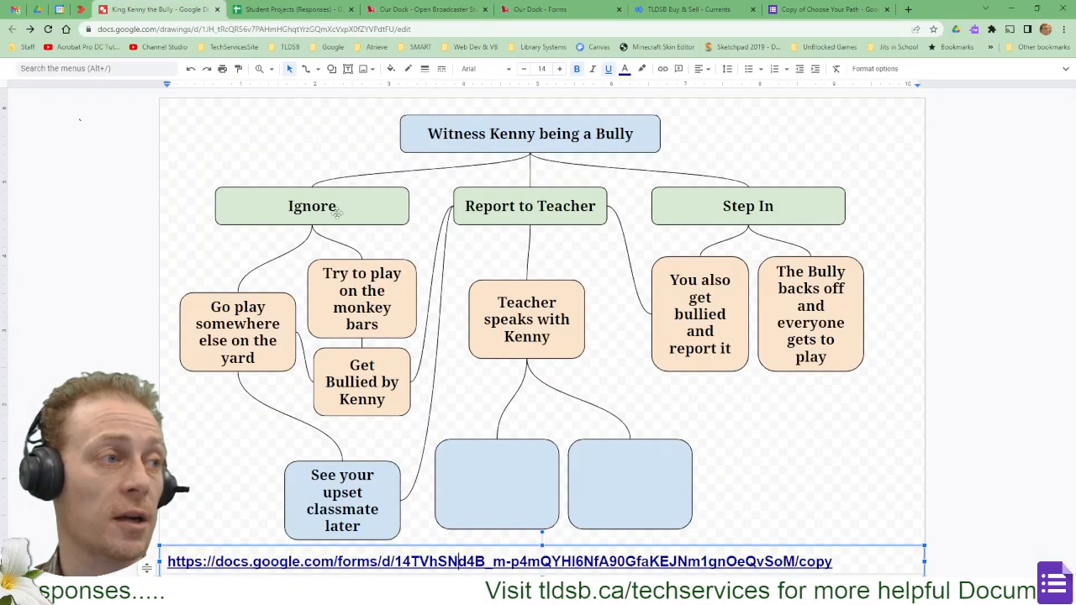
left_click(286, 208)
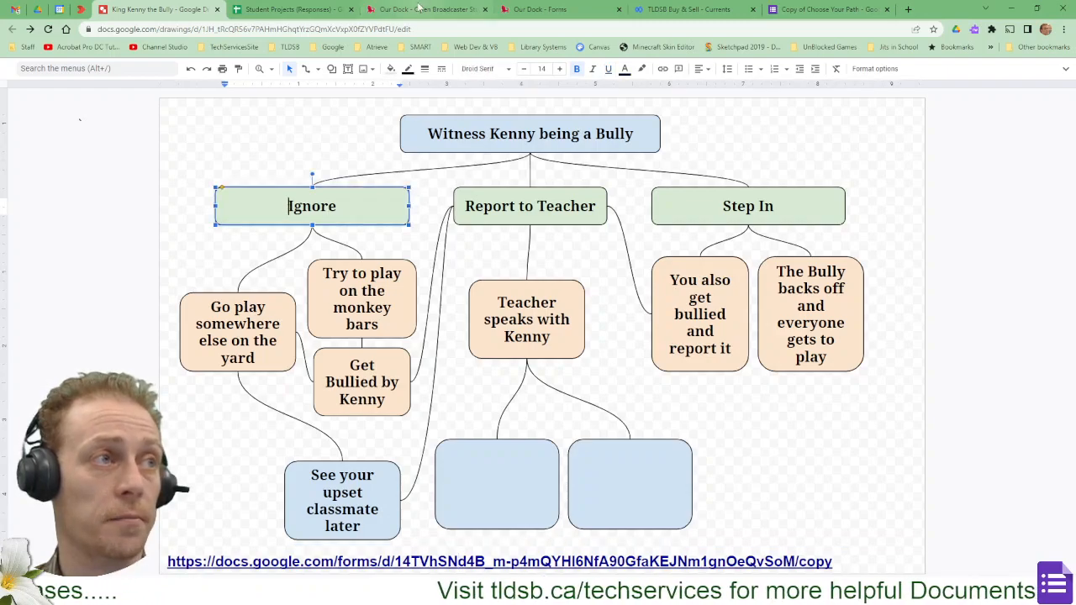
left_click_drag(799, 5, 294, 9)
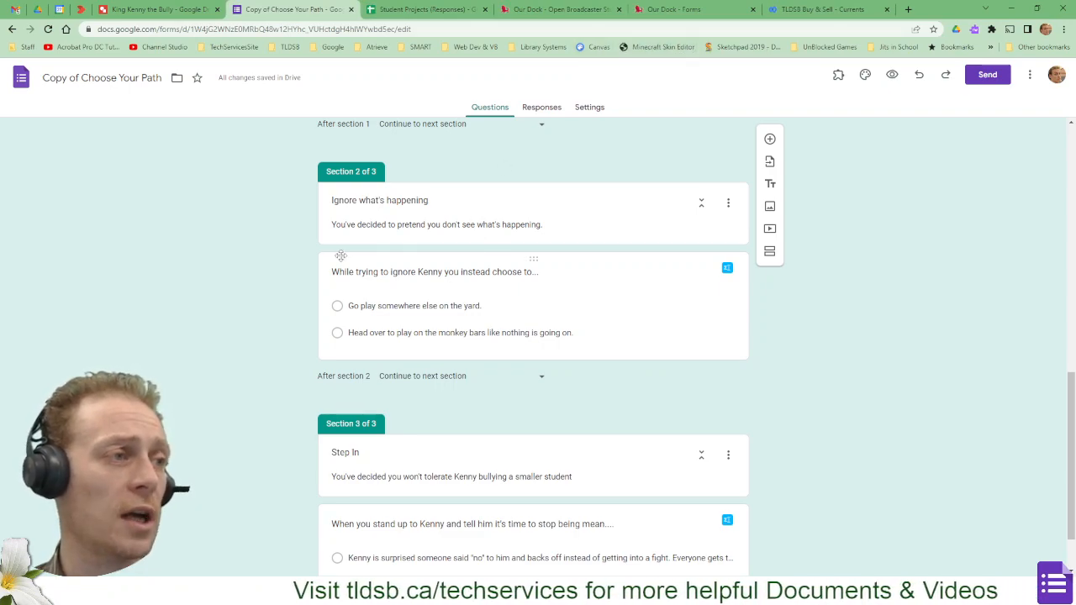
Make section 2's title "Ignore what's happening" bold
left_click(343, 201)
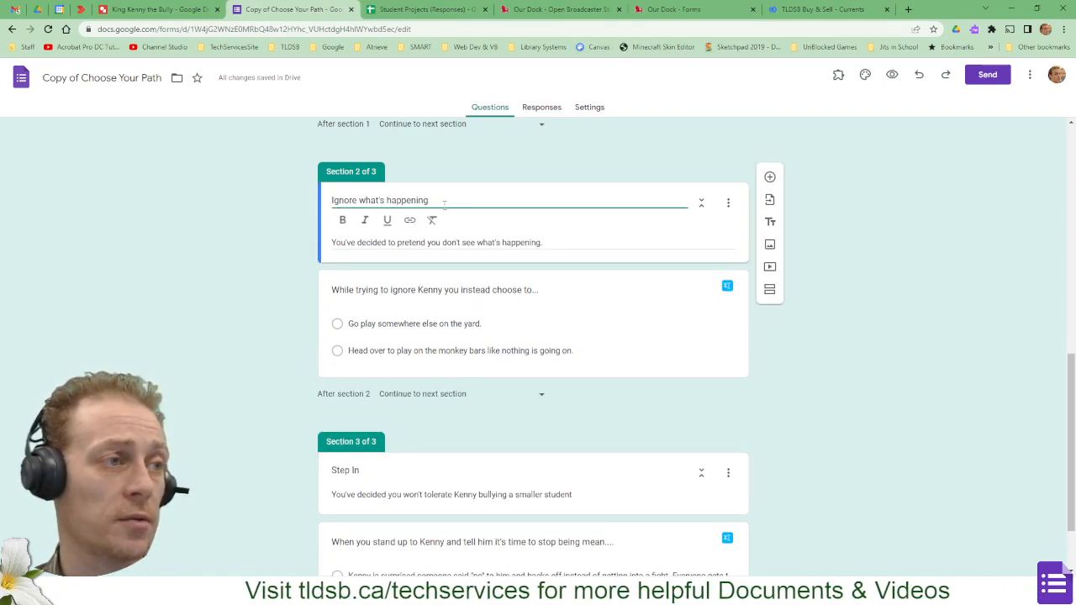
left_click_drag(442, 201, 284, 201)
left_click(342, 219)
left_click(260, 235)
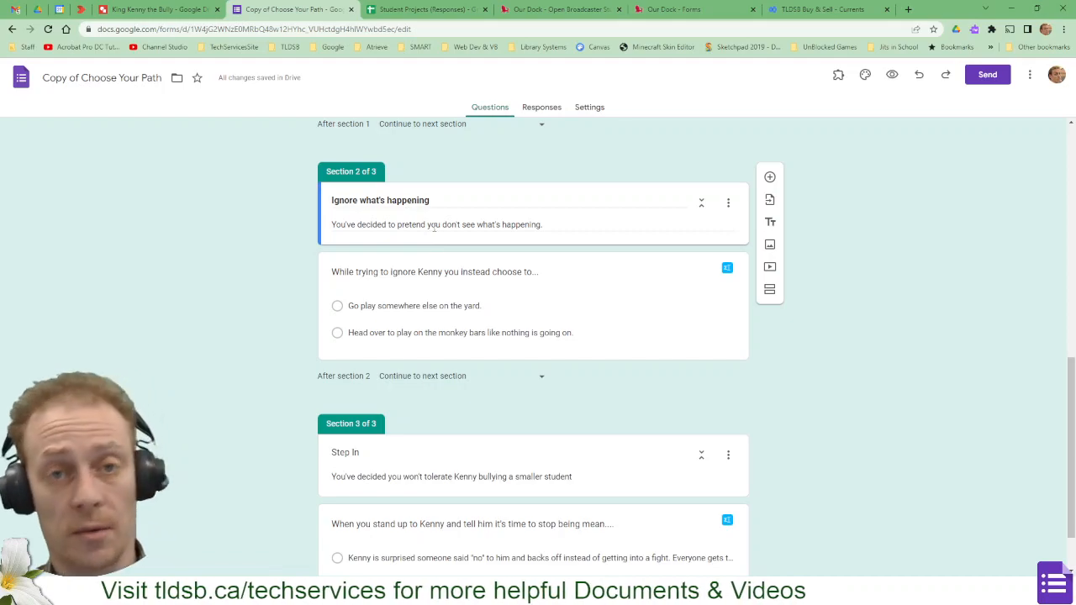
Review the two answer options of section 2's question about ignoring Kenny
scroll(434, 227, "down", 1)
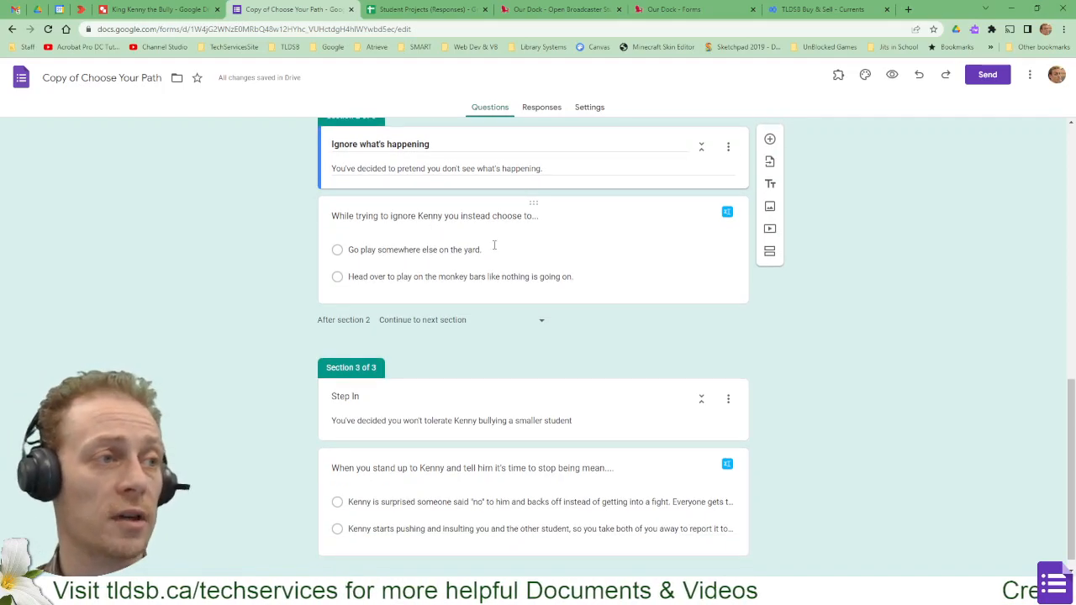
left_click(378, 251)
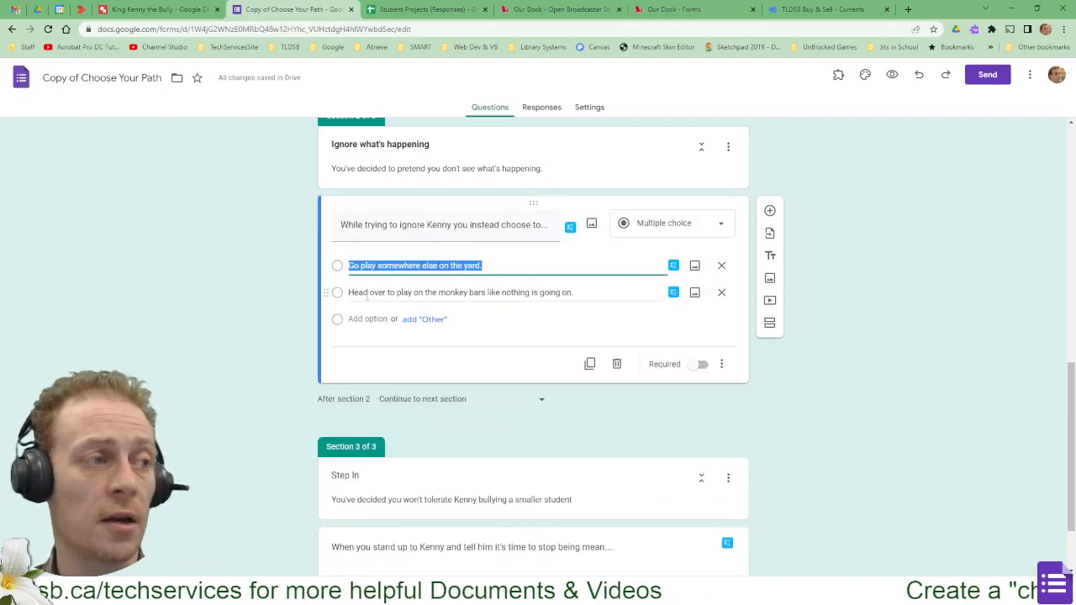
left_click(401, 293)
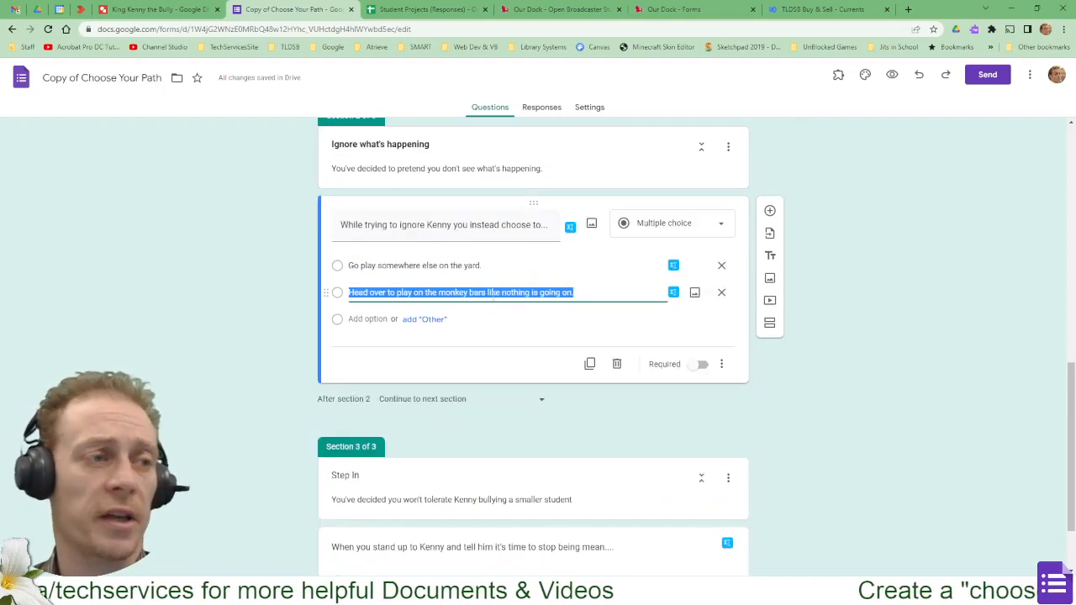
left_click(275, 283)
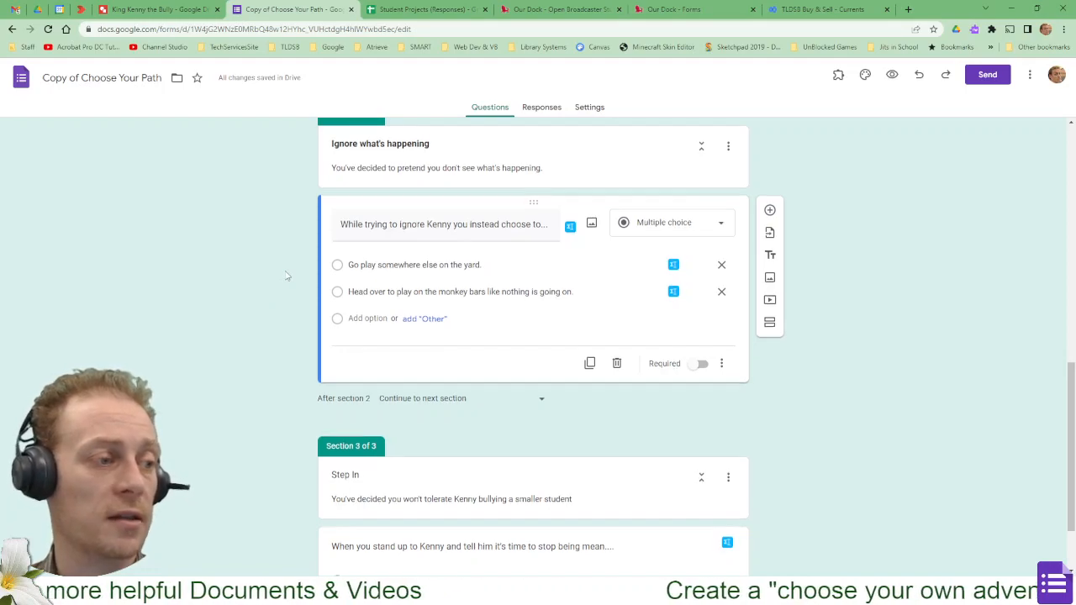
Make section 3's title "Step In" bold
scroll(286, 276, "down", 1)
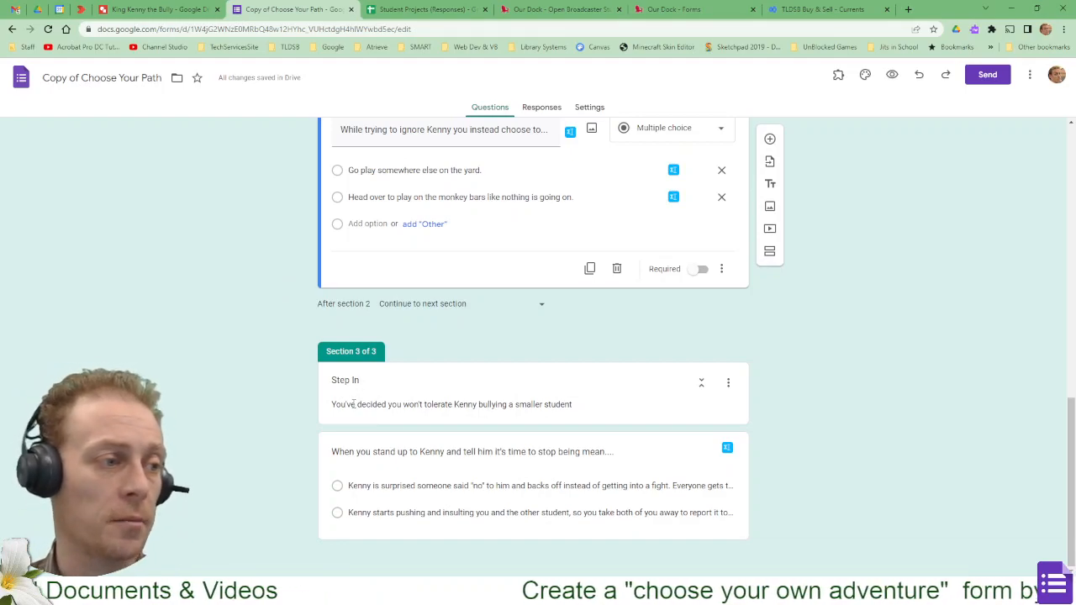
left_click(375, 380)
left_click_drag(346, 381, 331, 380)
left_click(360, 380)
triple_click(360, 380)
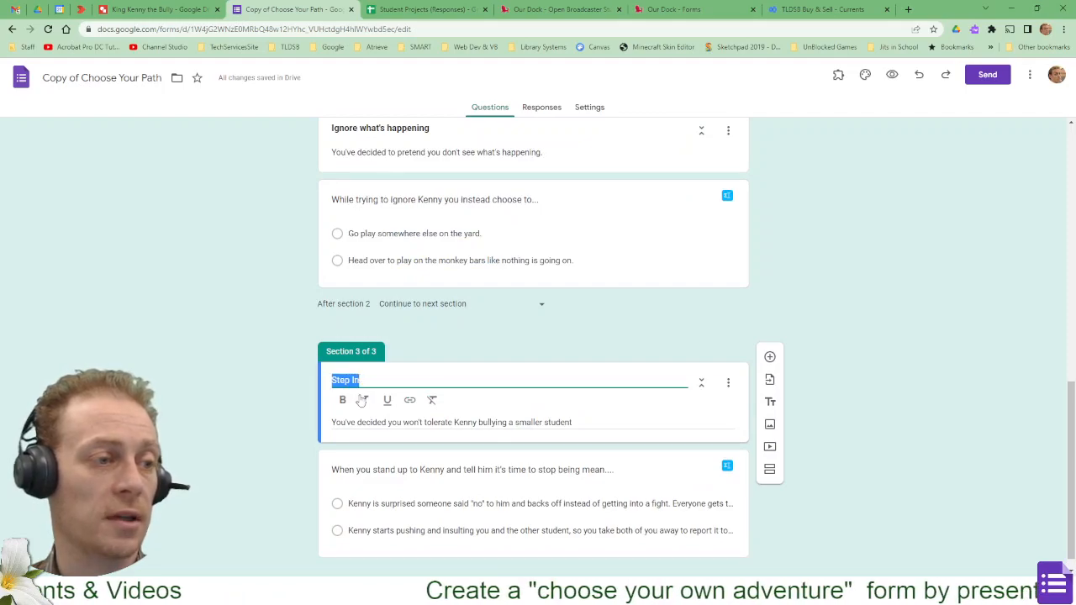
left_click(342, 400)
left_click(298, 387)
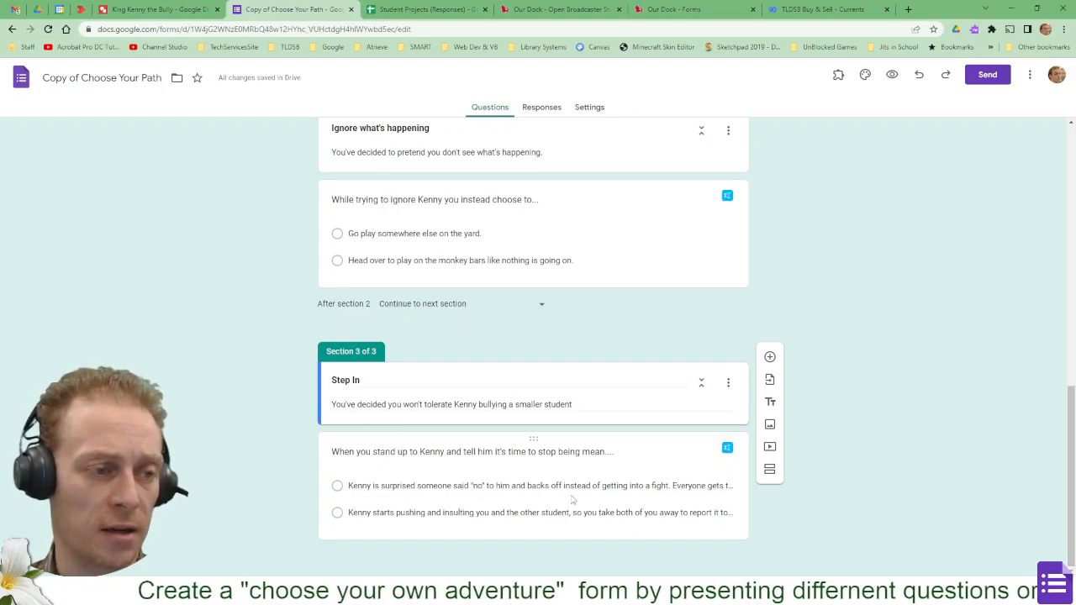
Read the full text of both answer options in the Step In section's question
left_click(692, 494)
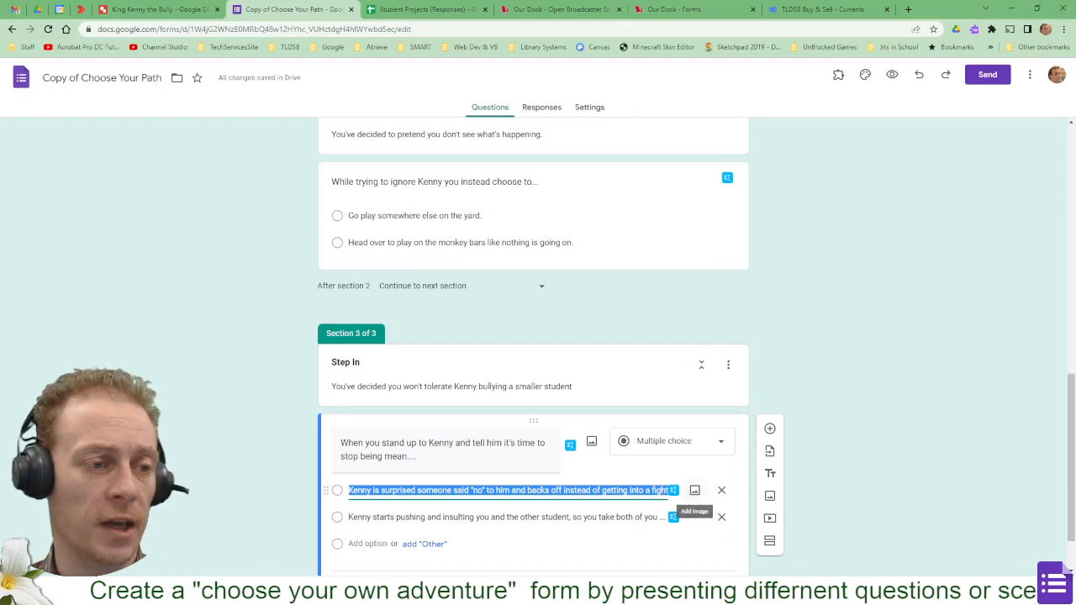
left_click(644, 490)
type(". Everyone gets to play on the jungle gym")
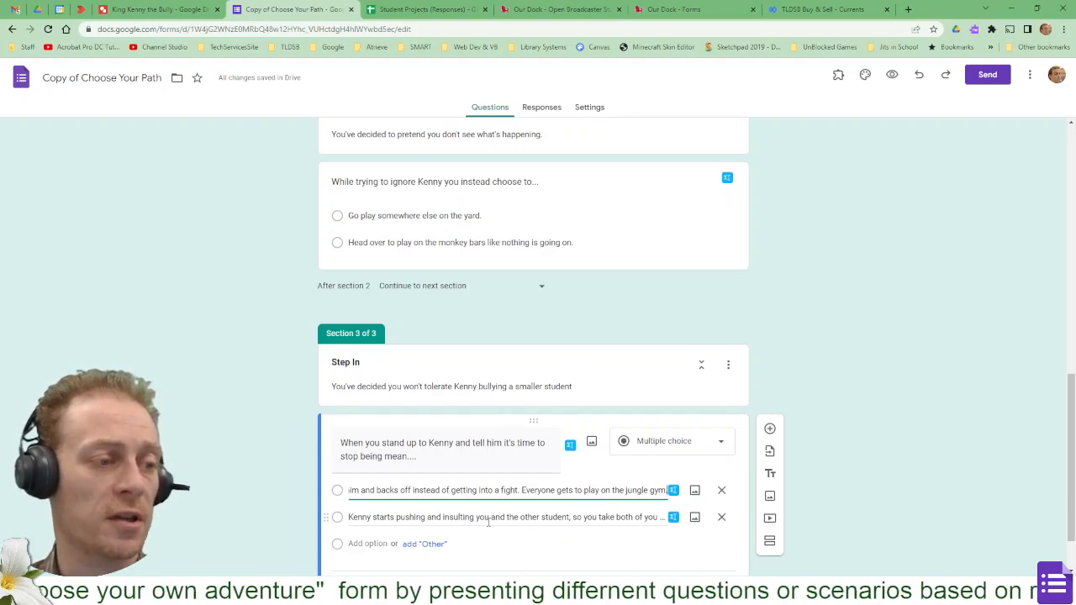
left_click(618, 517)
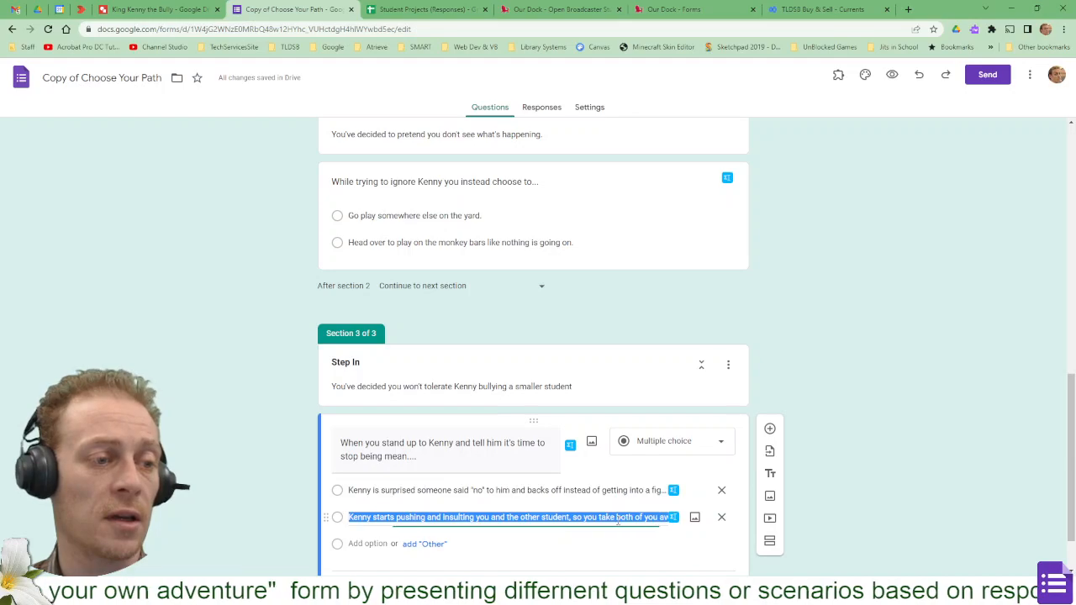
key("End")
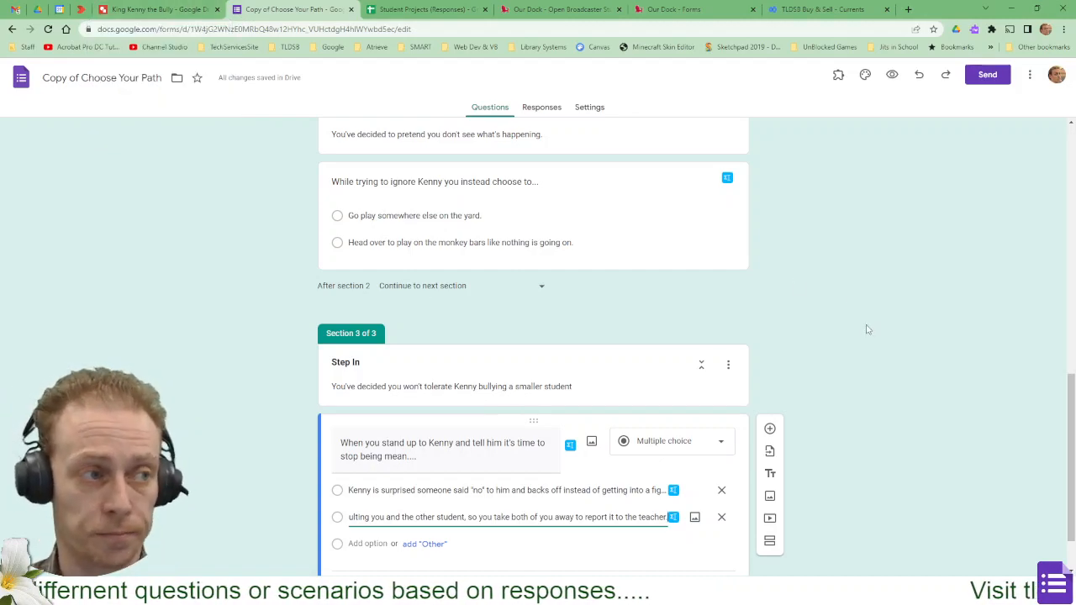
scroll(866, 336, "down", 1)
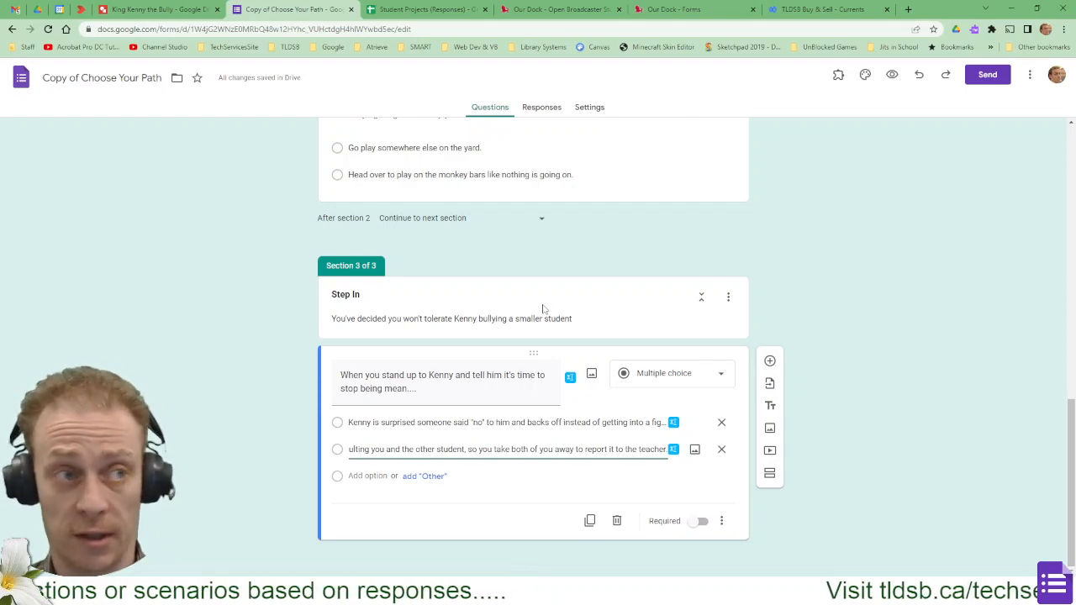
Select section 2's question and compare the form's sections with the branches in the King Kenny the Bully drawing, returning to the form
left_click(619, 170)
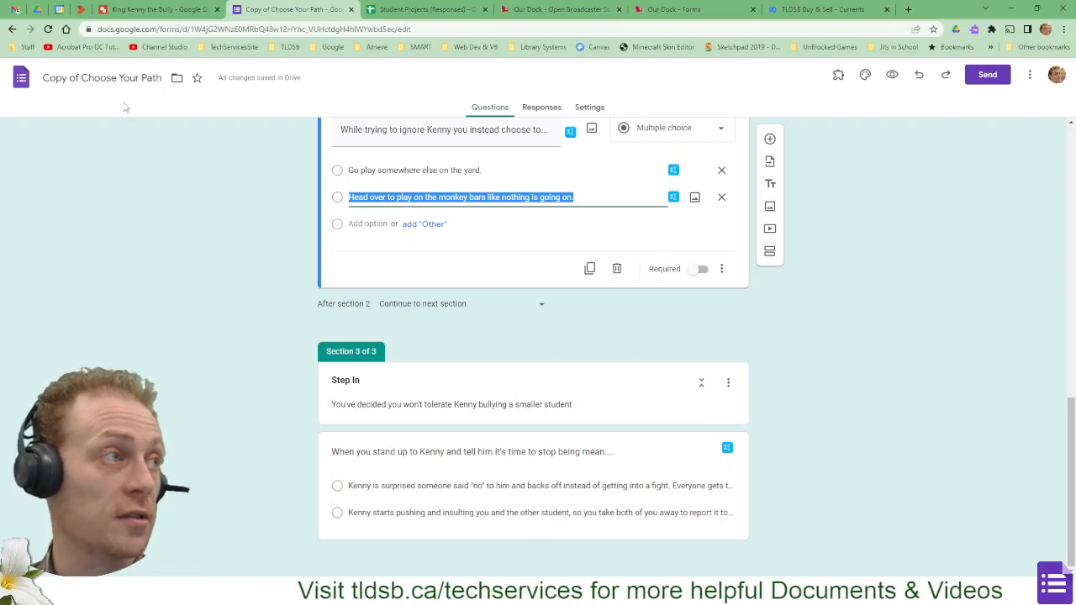
left_click(148, 8)
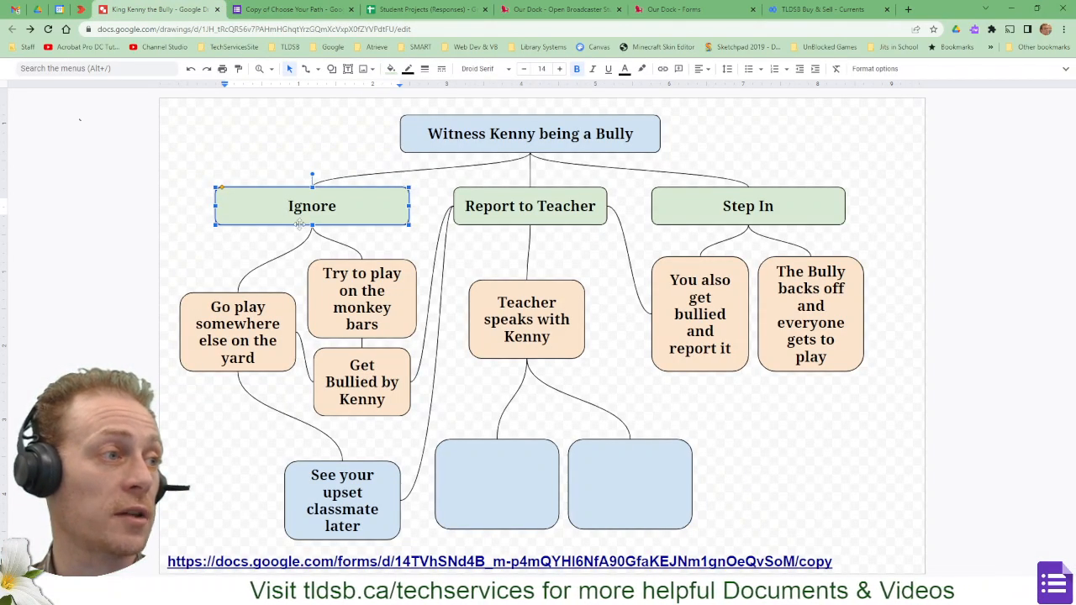
left_click(271, 9)
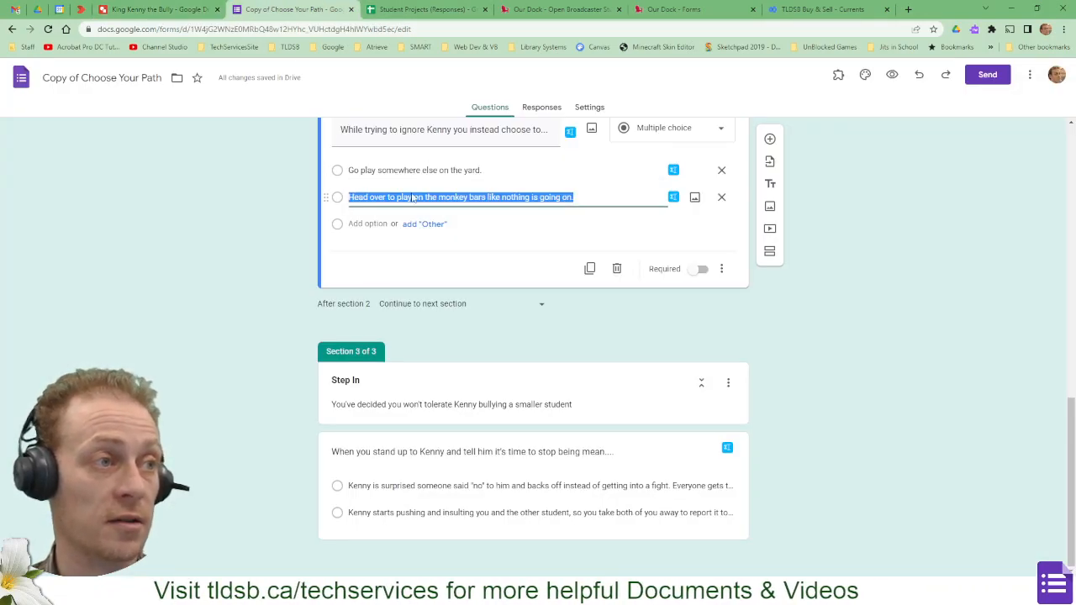
Add a new section after section 2 and title it "Report to the Teacher"
left_click(769, 256)
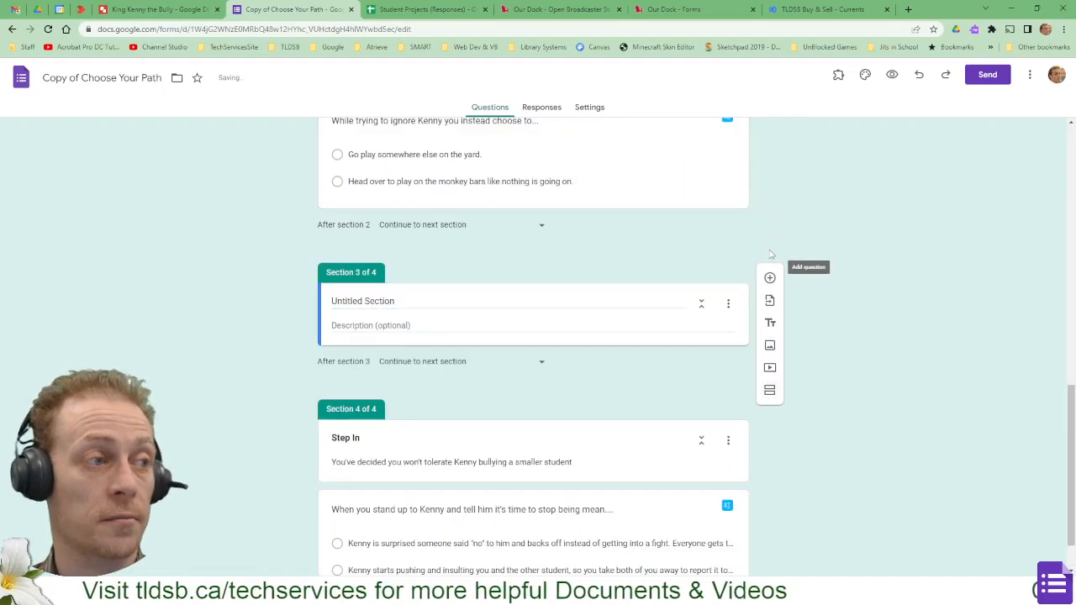
left_click(400, 304)
type("Re")
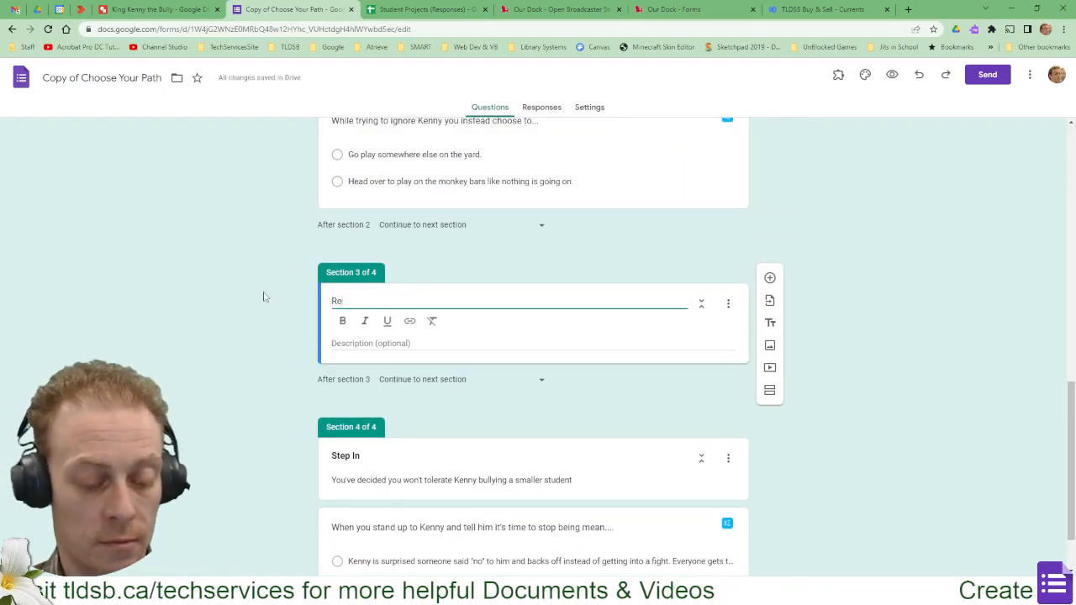
type("port to the t")
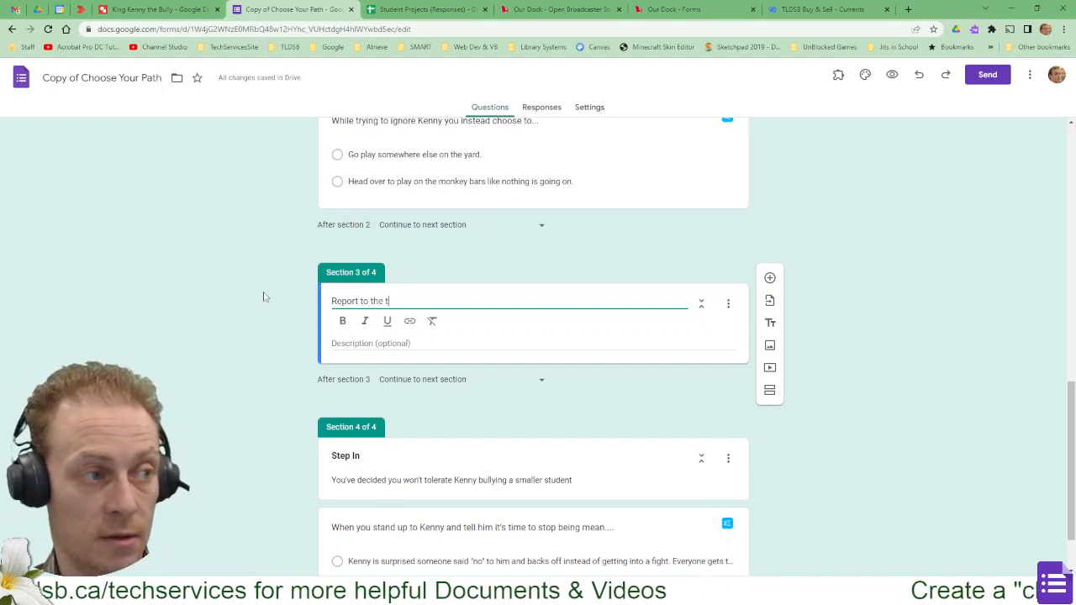
key("BackSpace")
type("Teacher")
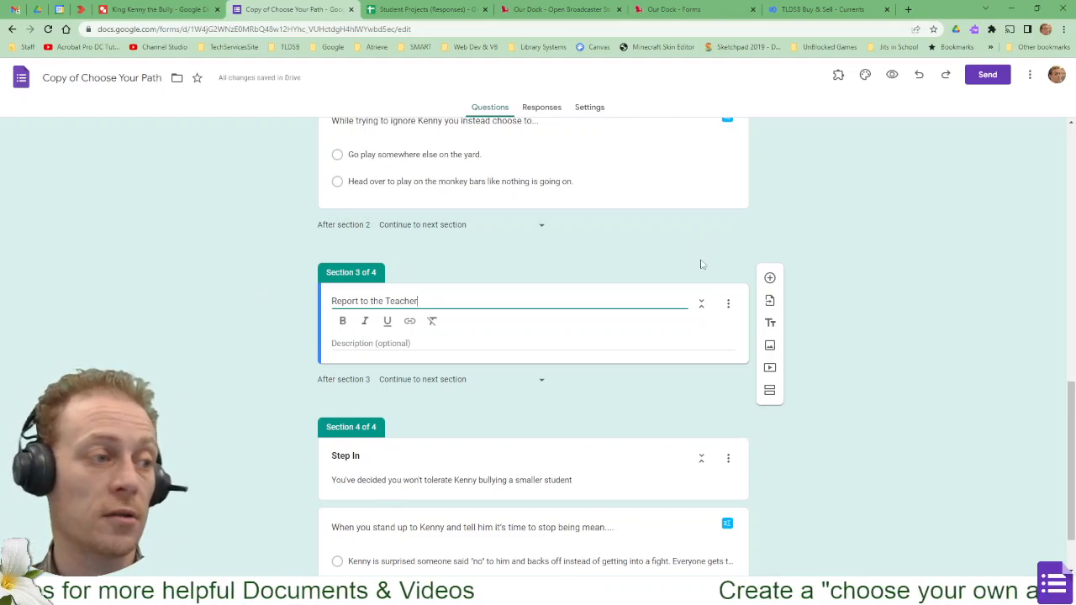
Make the "Report to the Teacher" section title bold
scroll(254, 541, "down", 1)
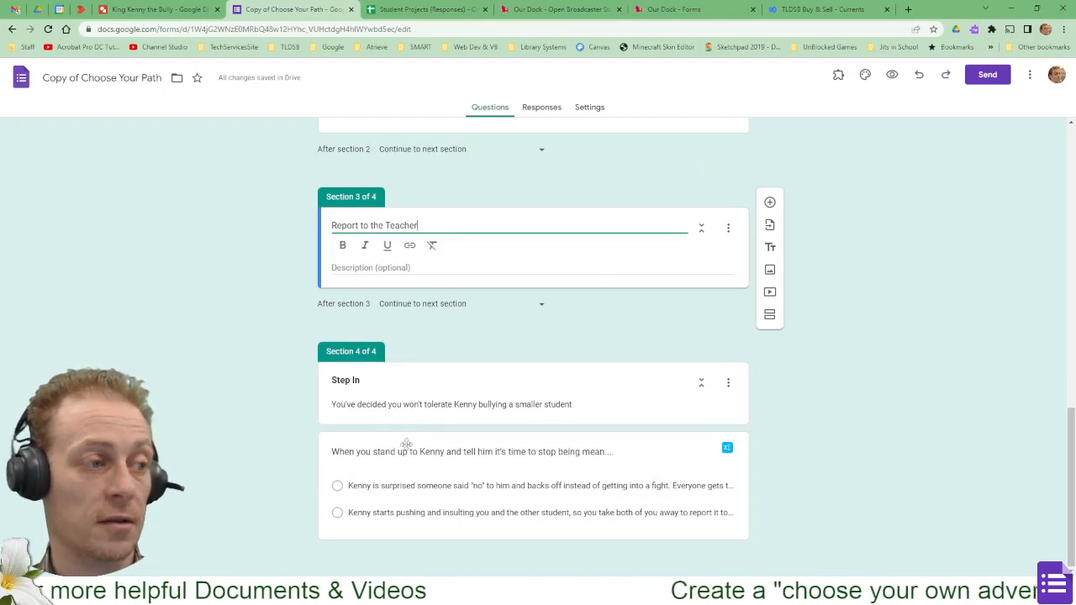
left_click_drag(425, 227, 288, 225)
key("ctrl+b")
Review section 2's question and the sections below it, check the branches in the King Kenny the Bully drawing, and return to the form
scroll(537, 244, "up", 2)
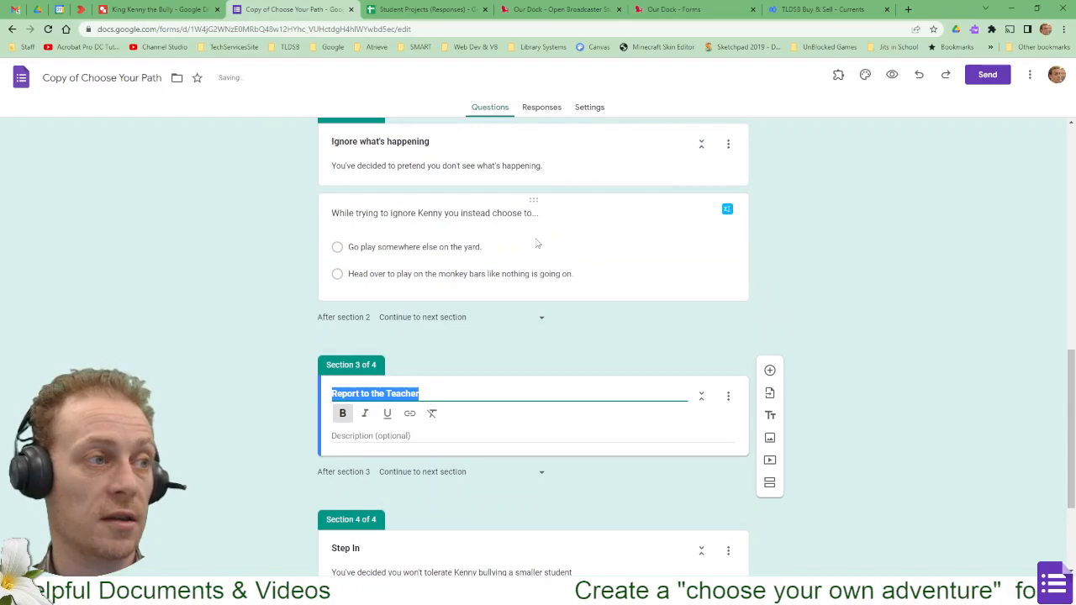
left_click(538, 244)
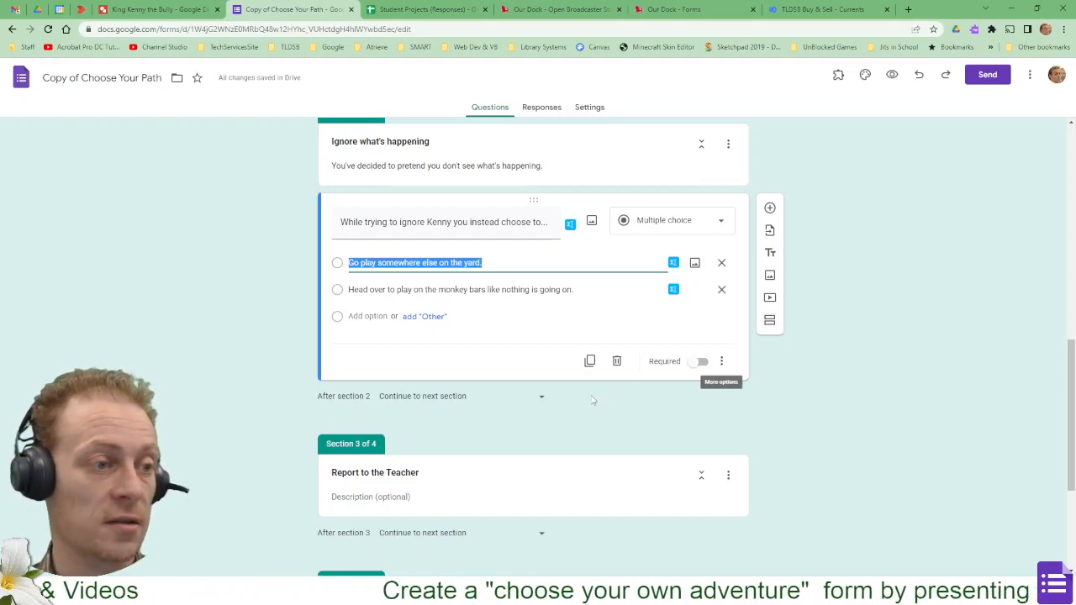
left_click(269, 390)
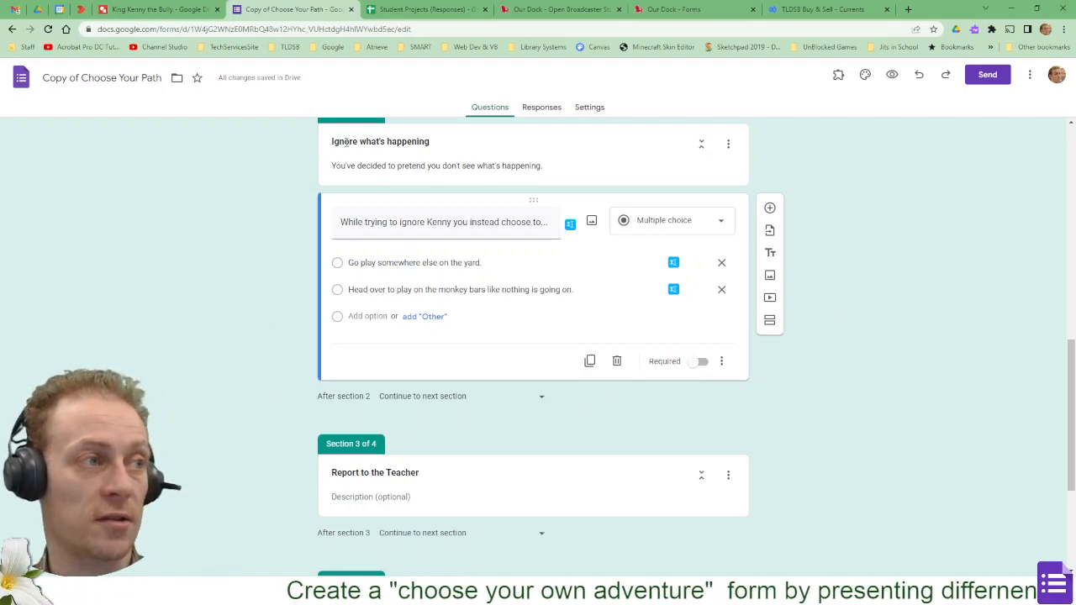
scroll(353, 396, "down", 3)
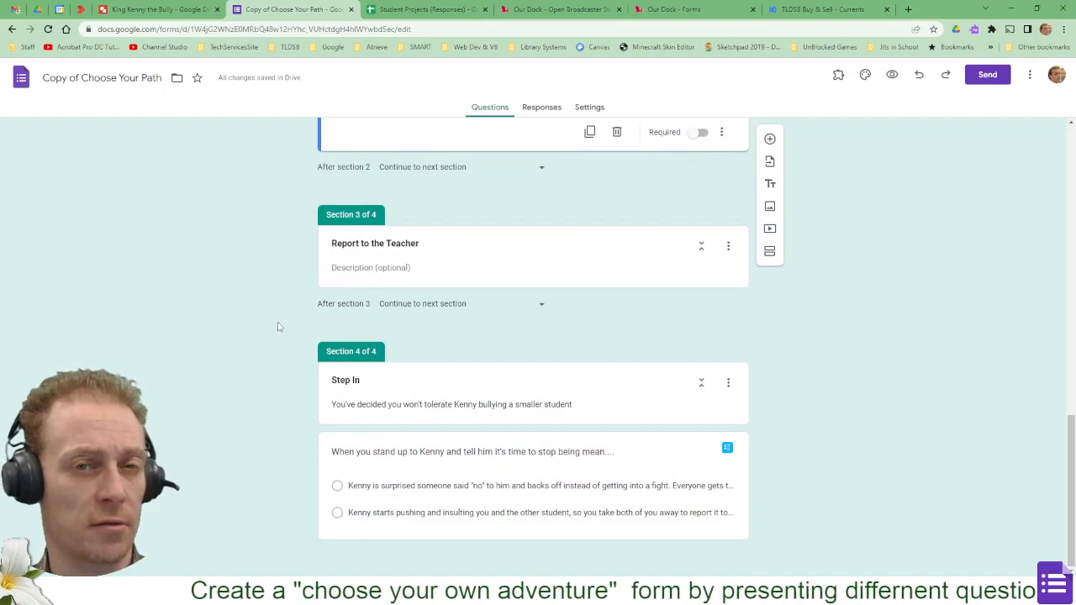
scroll(279, 327, "up", 1)
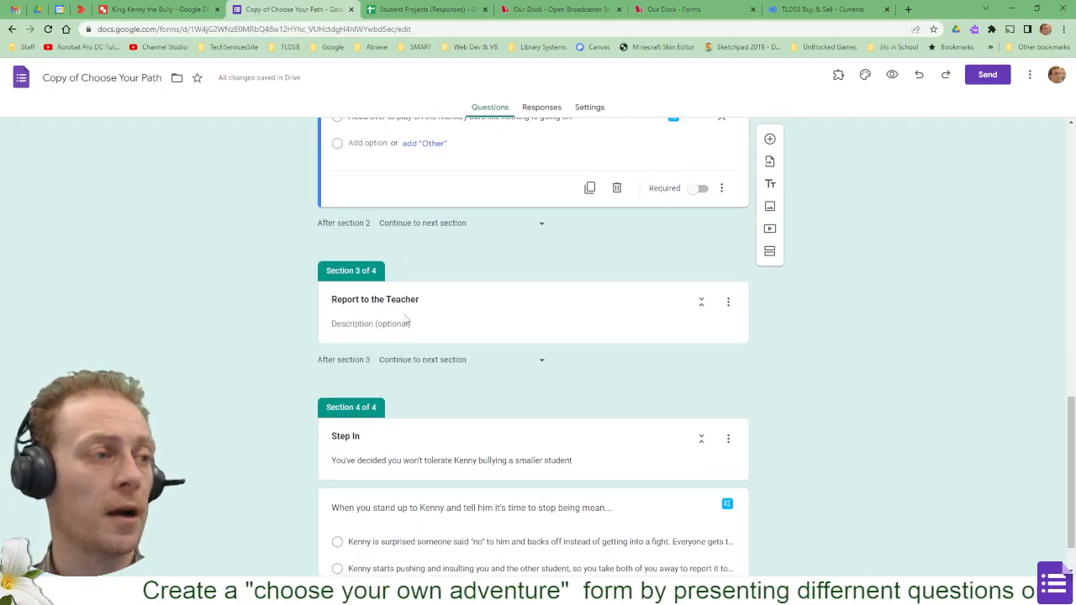
left_click(158, 10)
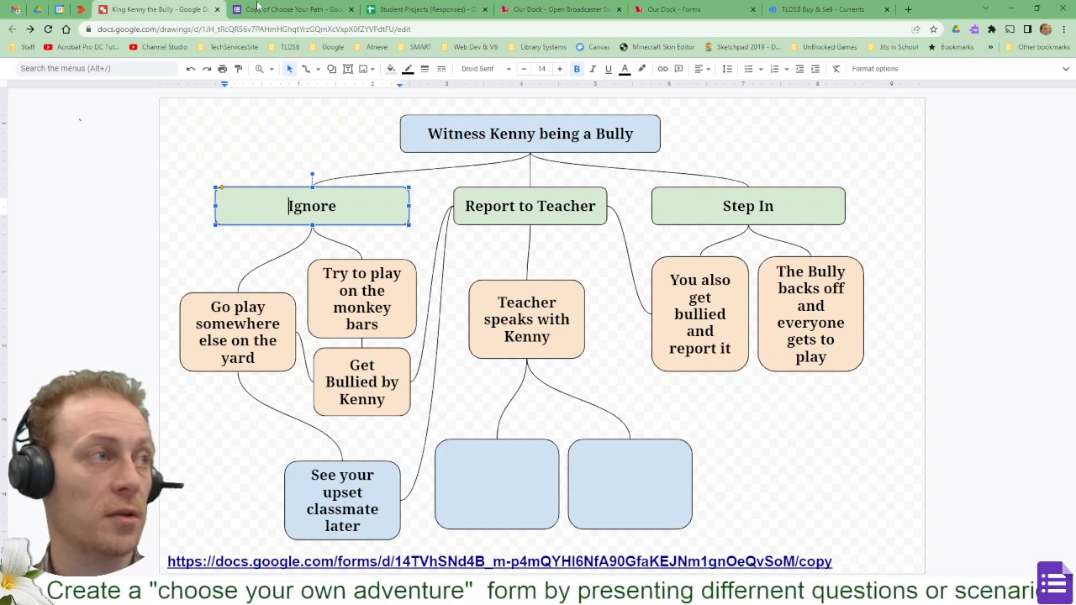
left_click(285, 10)
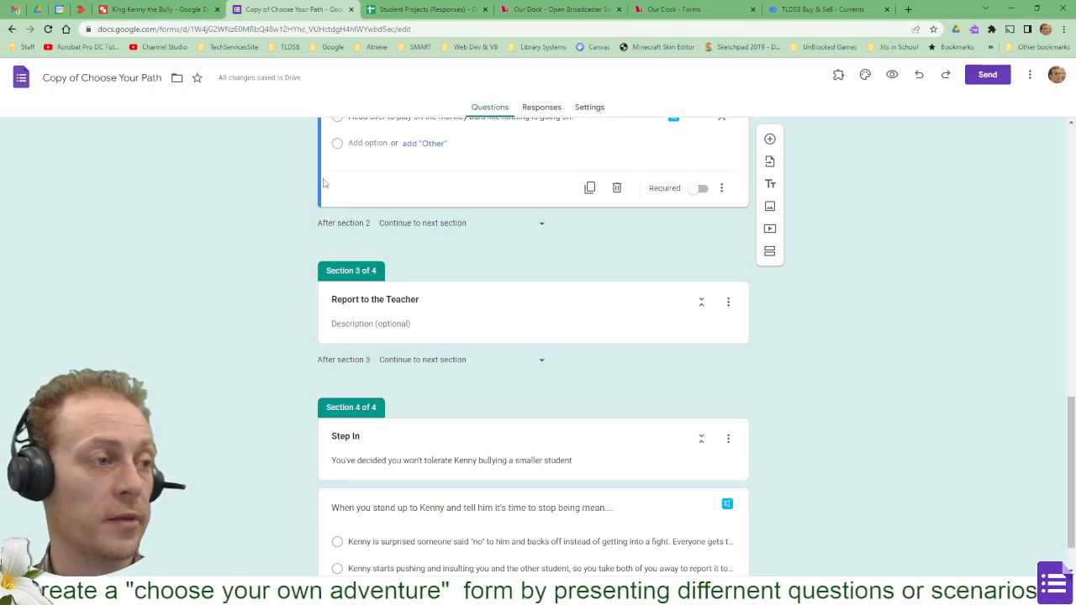
Set the Report to the Teacher section's description to "The teacher speak to Keny about bullying."
left_click(375, 333)
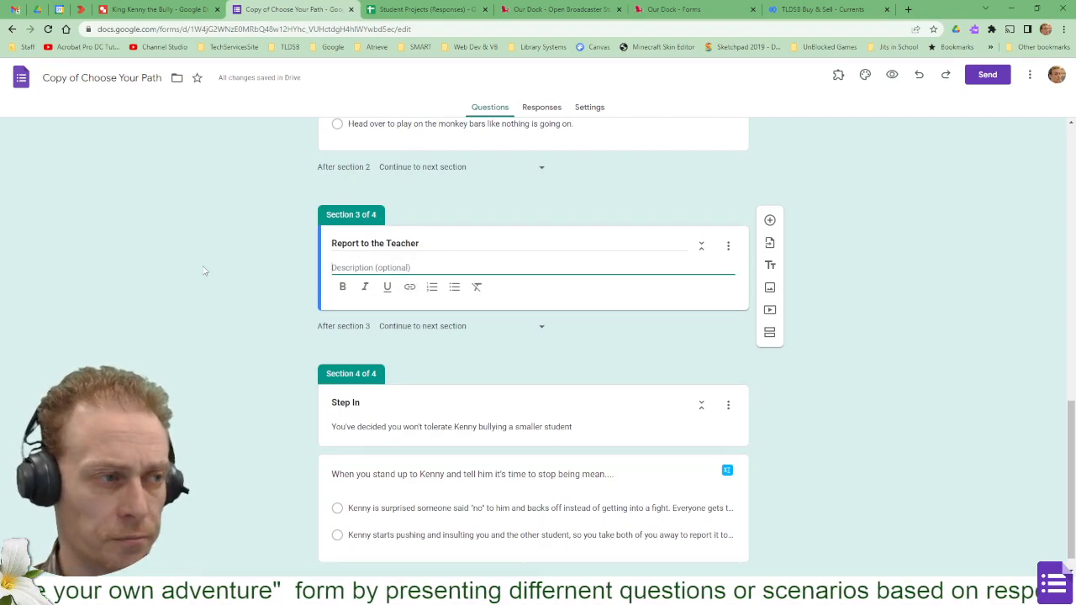
type("The teacher")
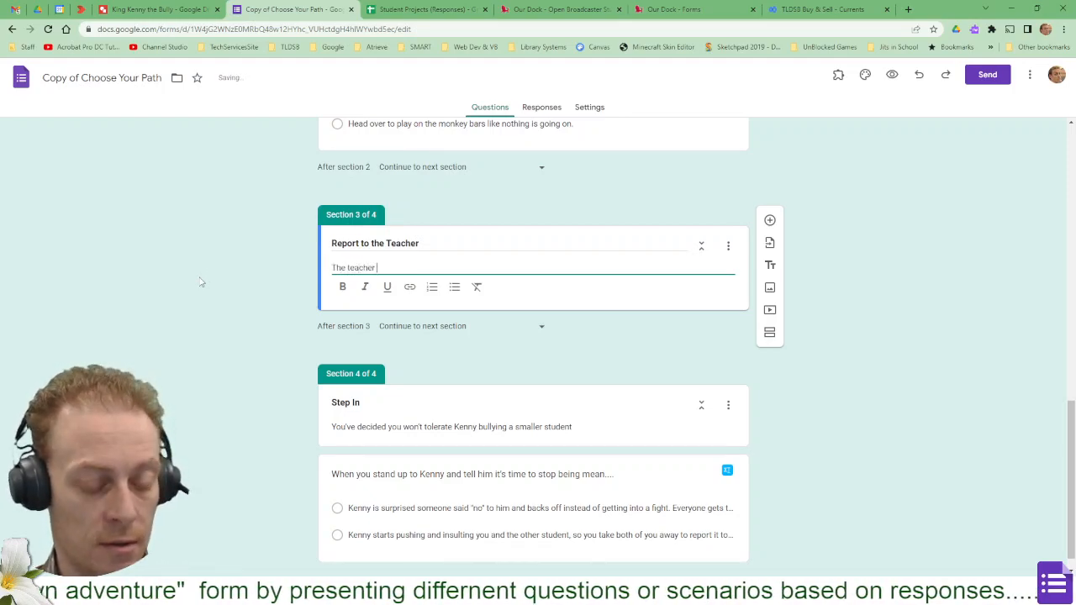
type(" speak to Ken")
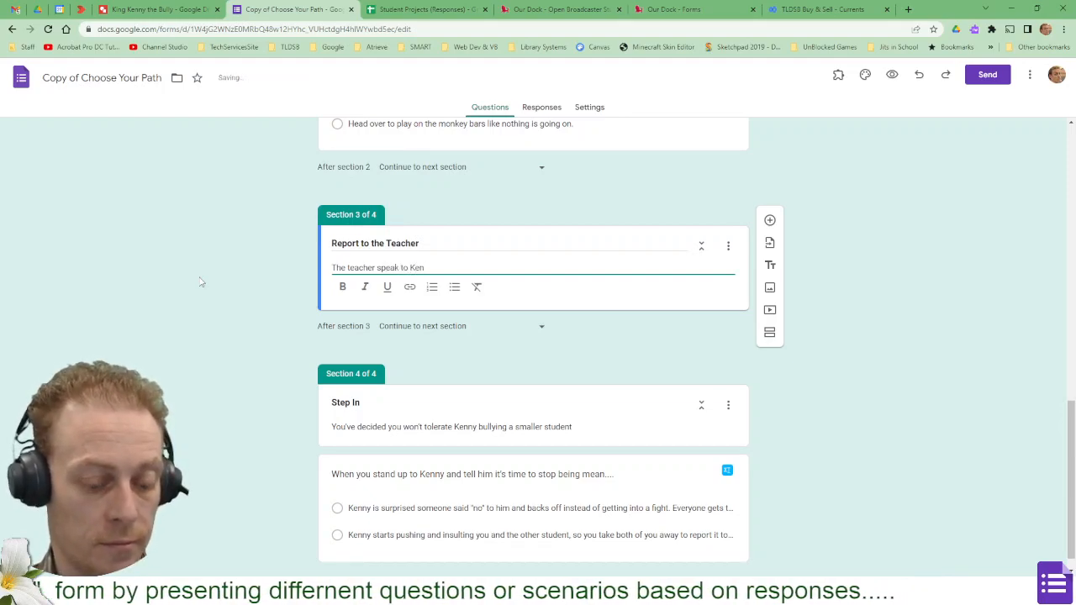
type("y about bullying.")
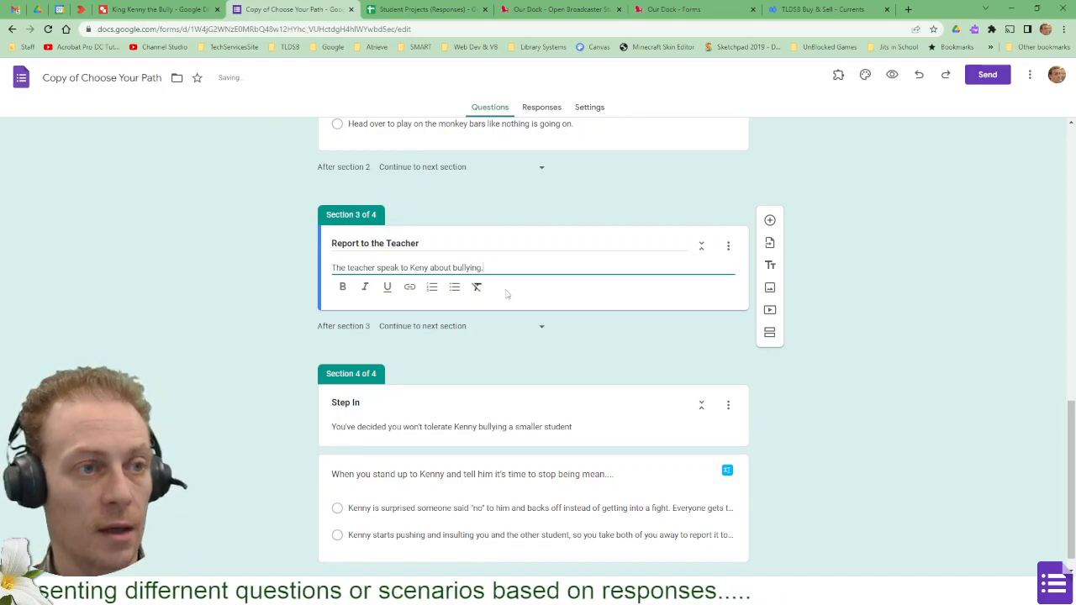
Switch to the King Kenny the Bully drawing, inspect the two blank boxes under "Teacher speaks with Kenny", and open the drawing's web address for editing
left_click(147, 13)
left_click(525, 483)
left_click(617, 487)
left_click(494, 480)
left_click(591, 488)
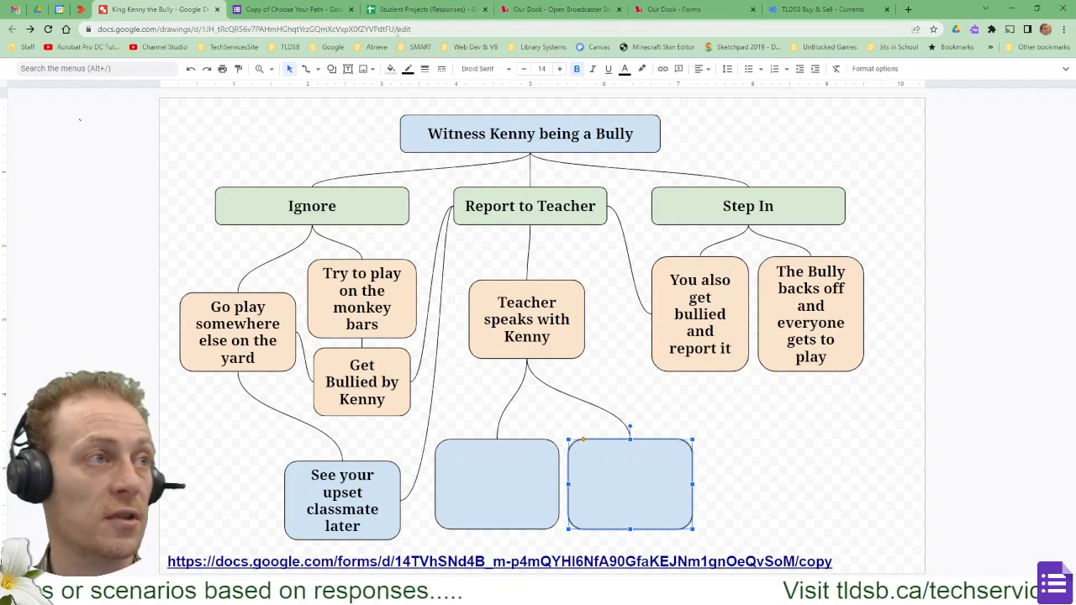
left_click(439, 30)
left_click(439, 31)
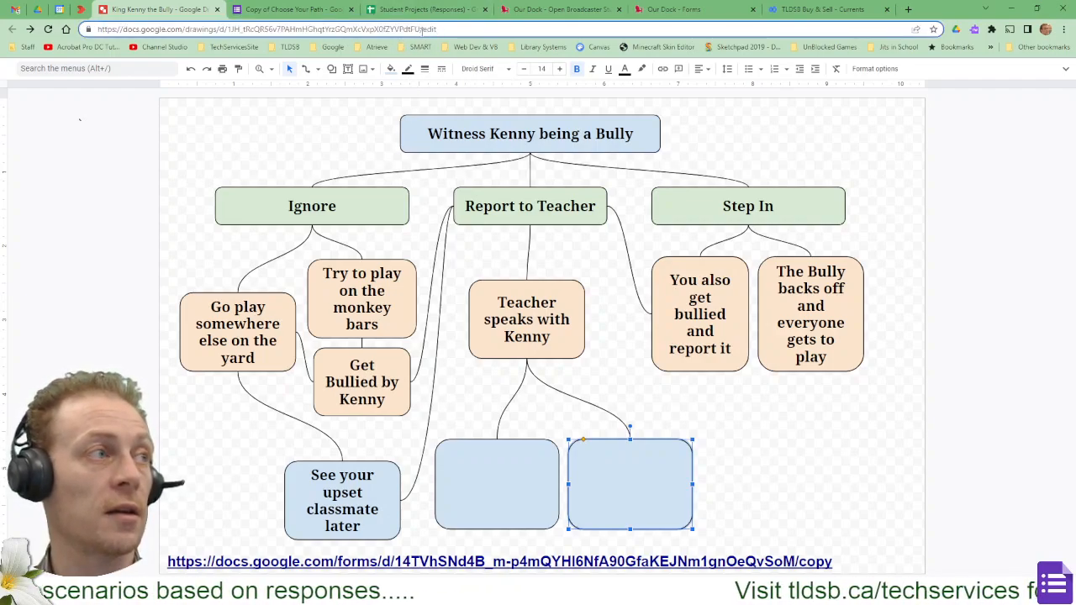
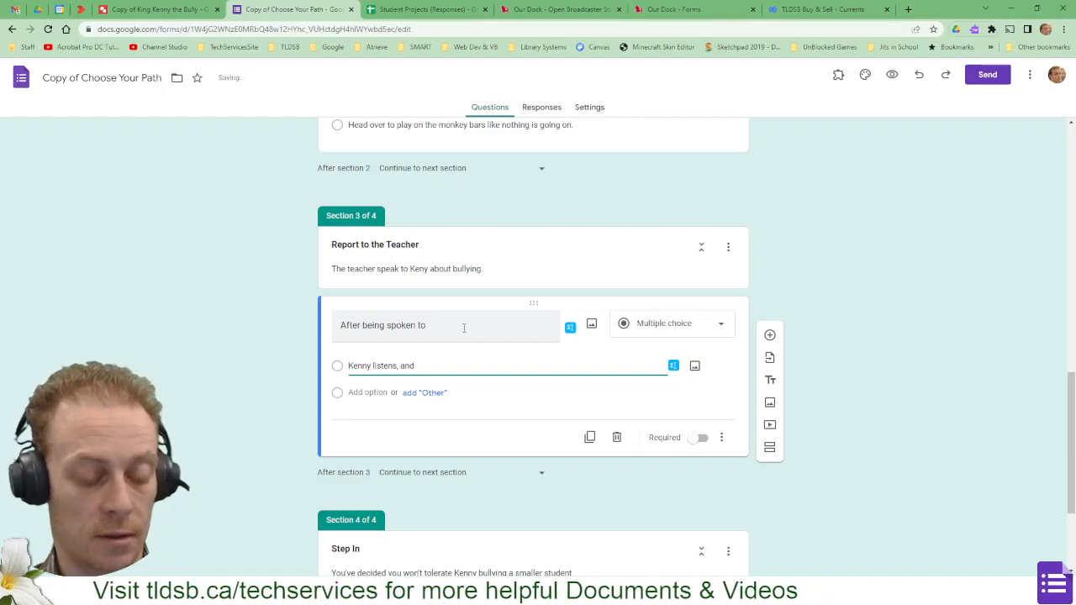
Word the first answer option of the "After being spoken to" question as "Kenny listens and tries to be better."
key("BackSpace")
key("BackSpace")
key("BackSpace")
key("BackSpace")
type("and")
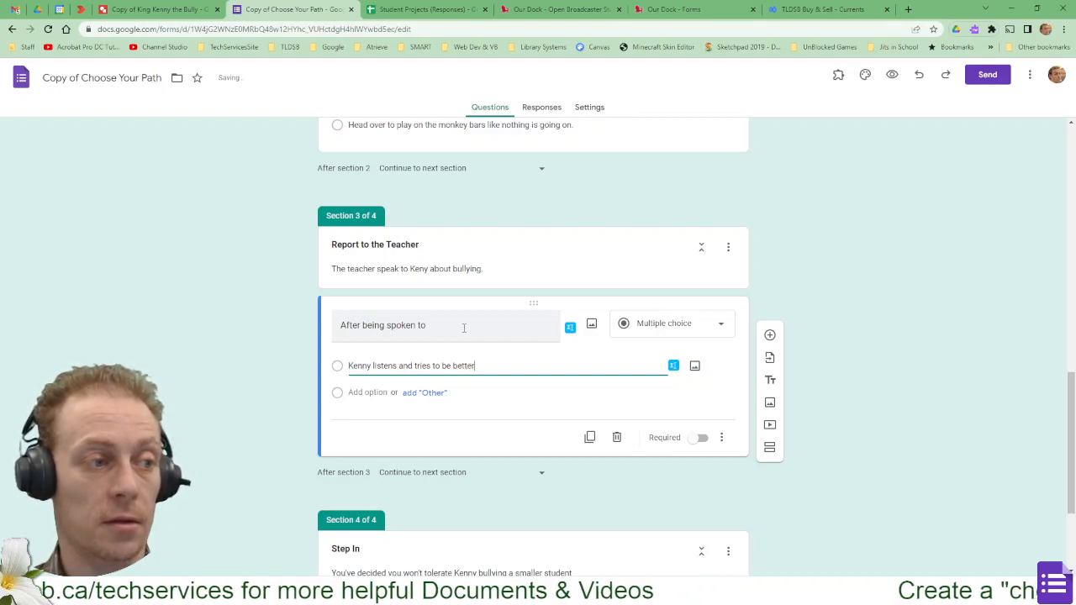
type(".")
key("Return")
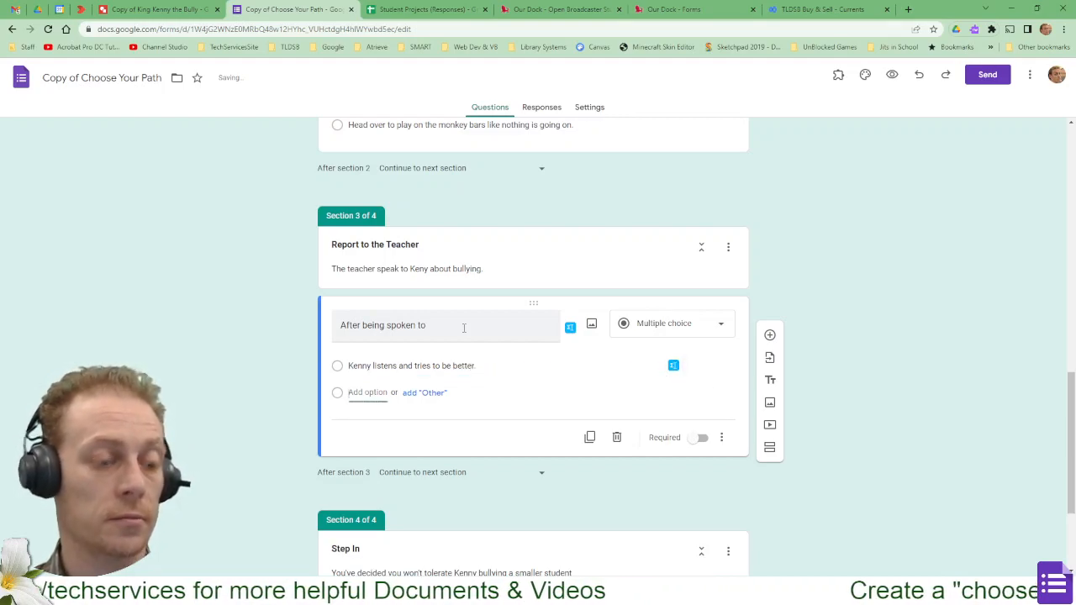
Add a second answer option to the "After being spoken to" question reading "Kenny gets mad and is sent to office."
type("J")
key("BackSpace")
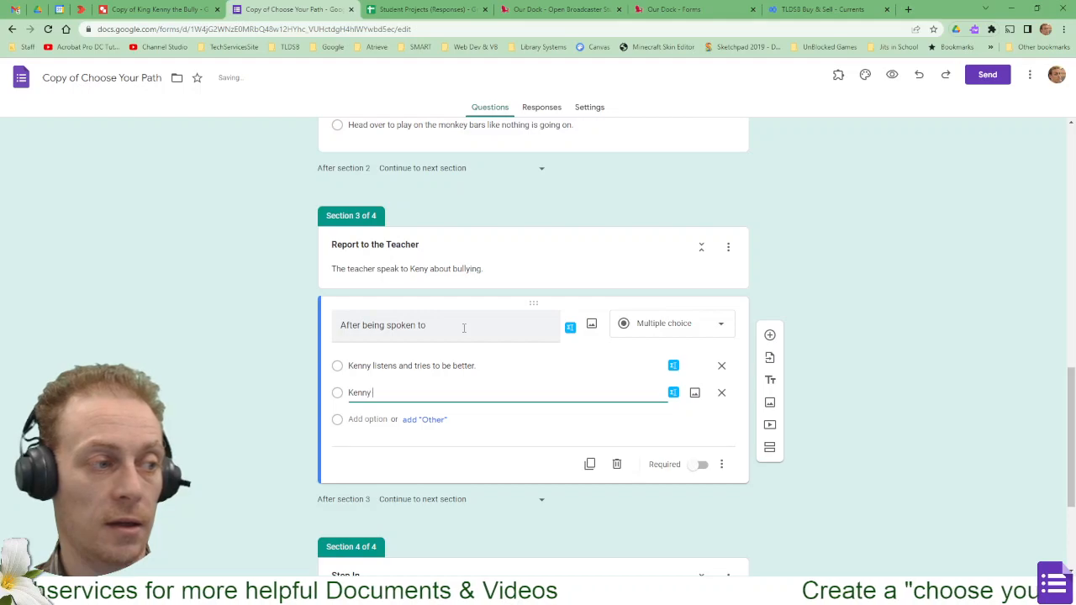
type("Kenny get")
type("s ma")
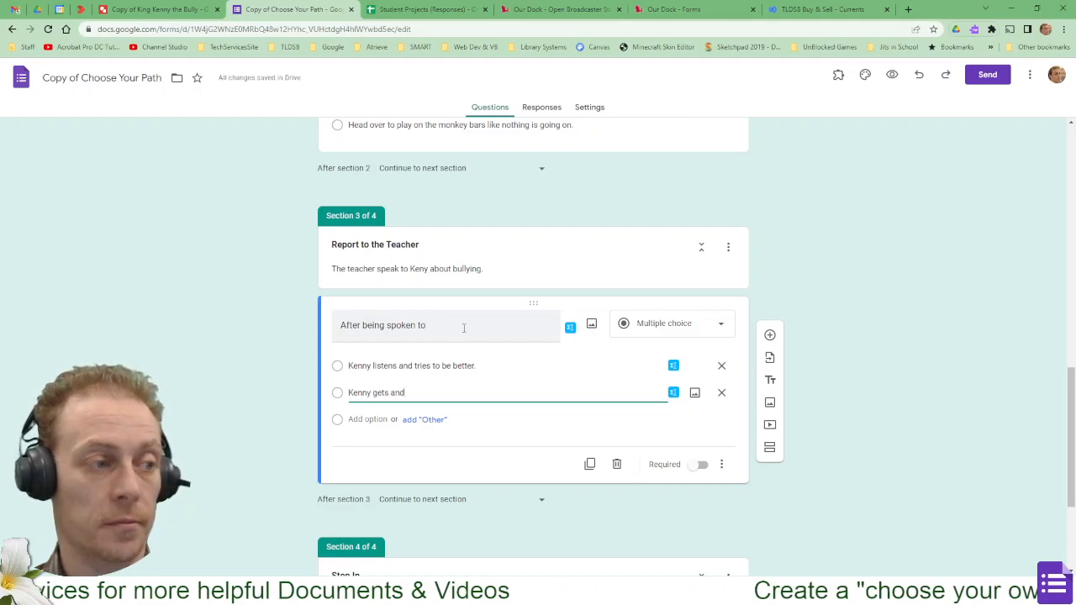
type("d a")
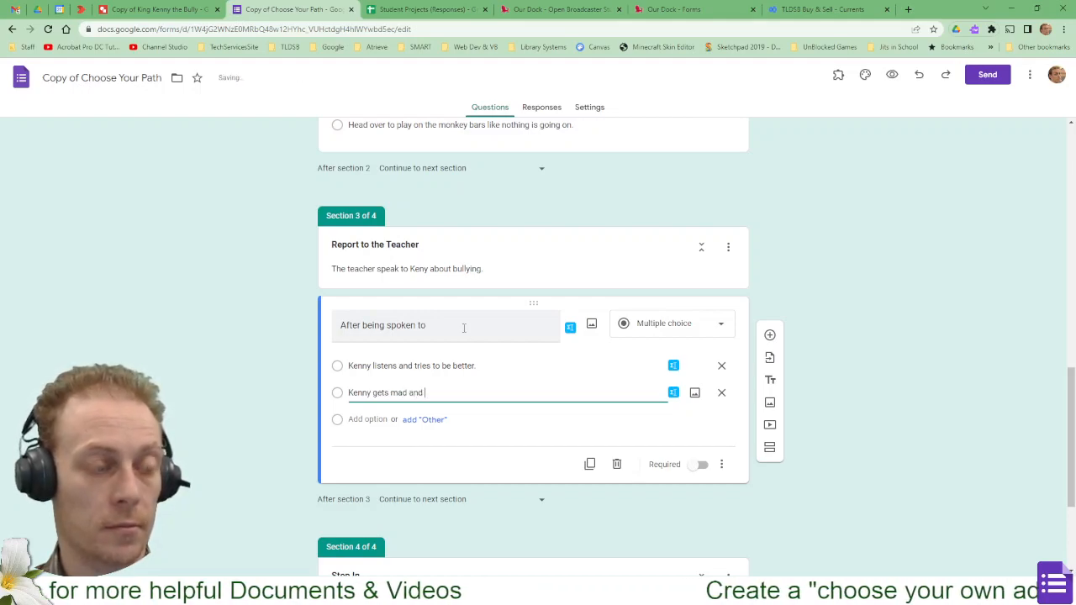
type("nd is sent")
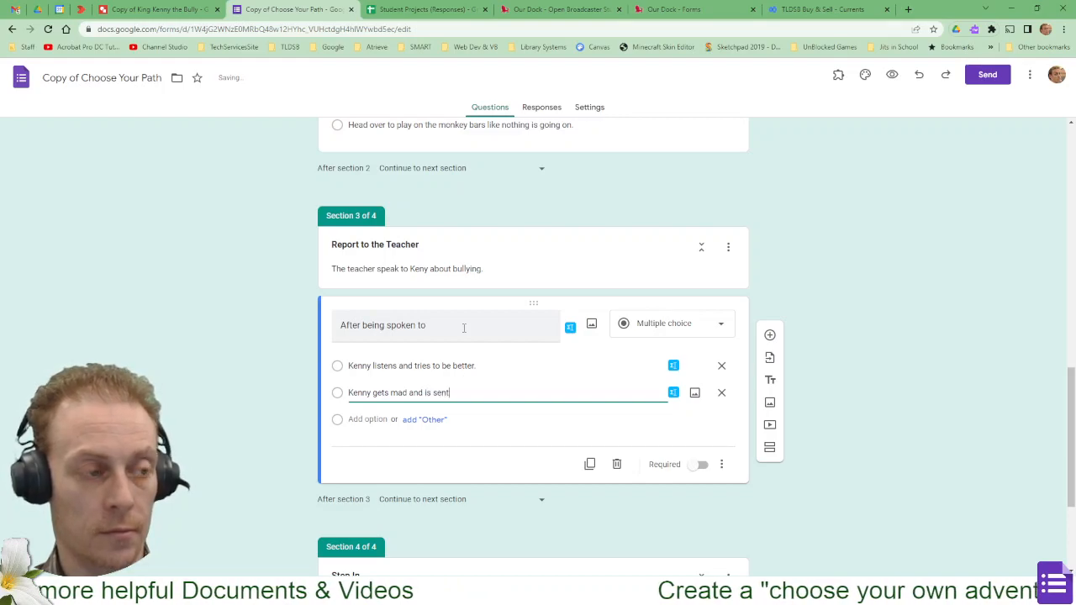
type(" to office.")
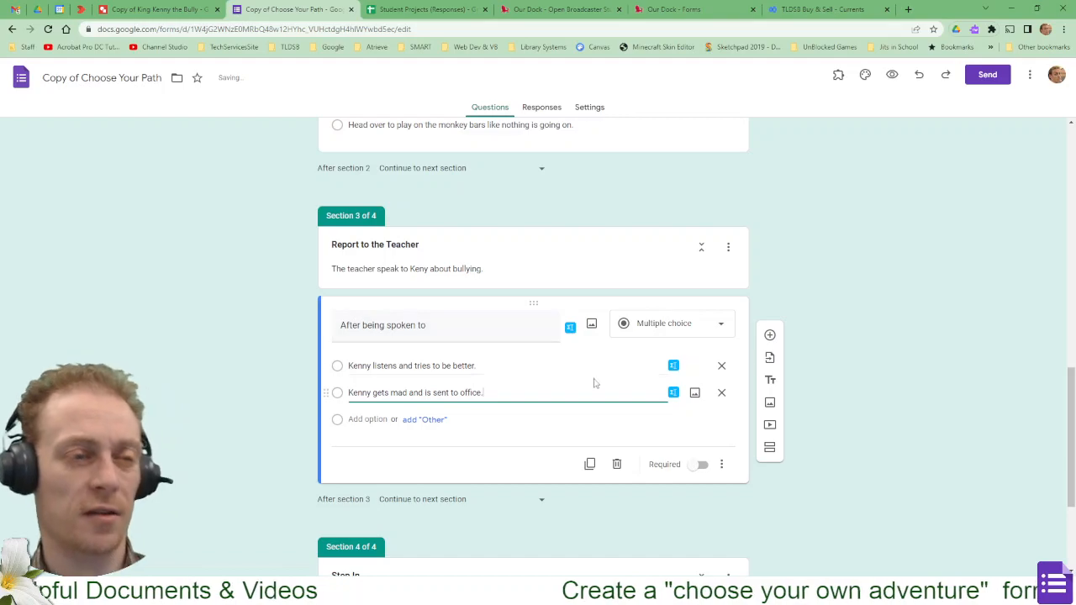
left_click(856, 352)
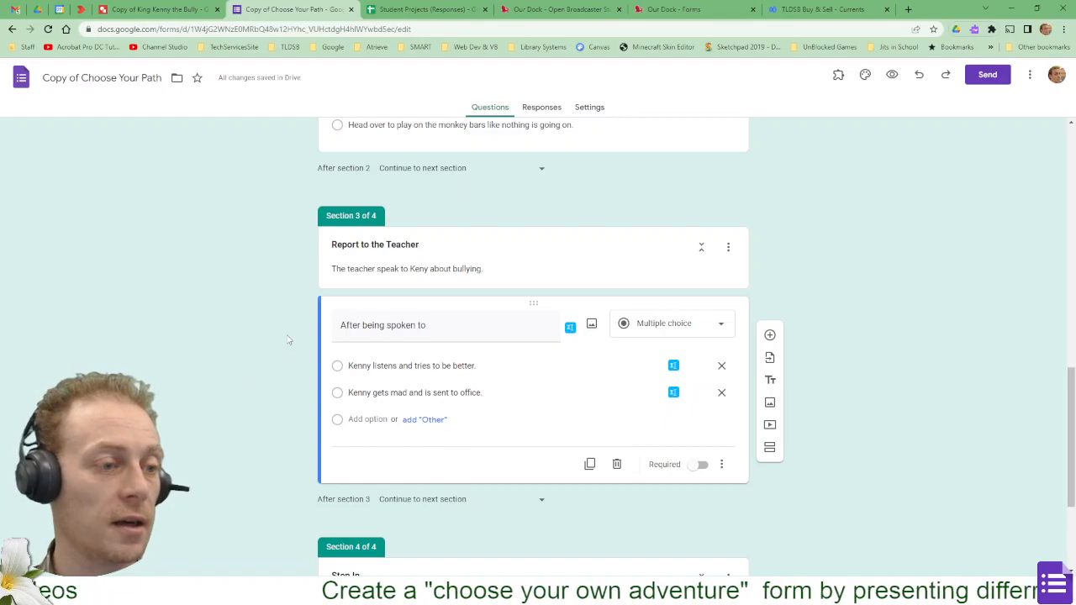
Review all four sections of the form, including section 2's question and its Required setting, ending at the Kenny is King introduction
scroll(473, 404, "up", 5)
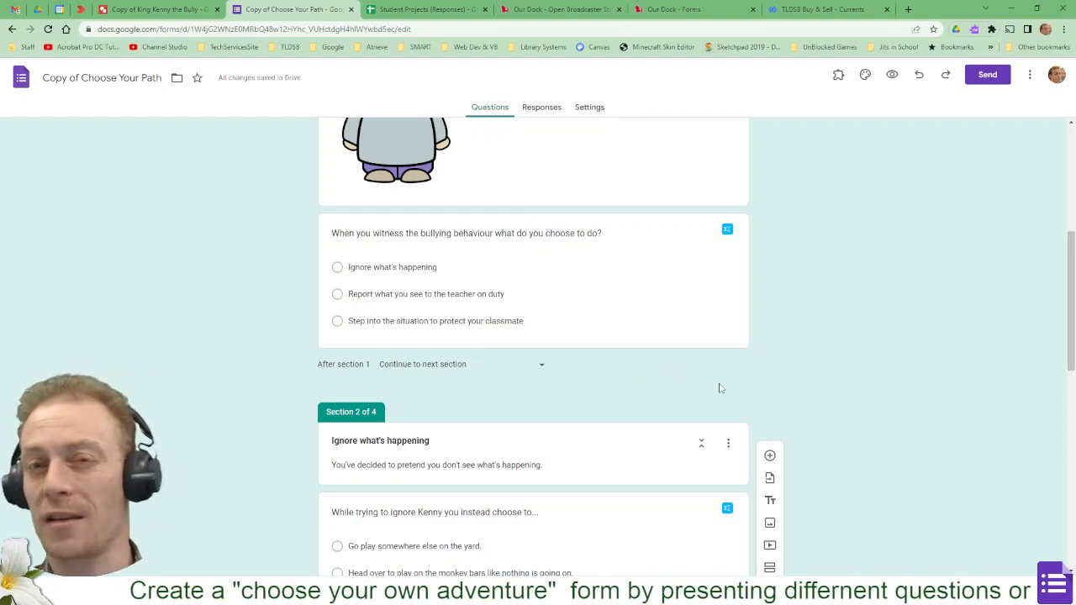
scroll(718, 388, "down", 3)
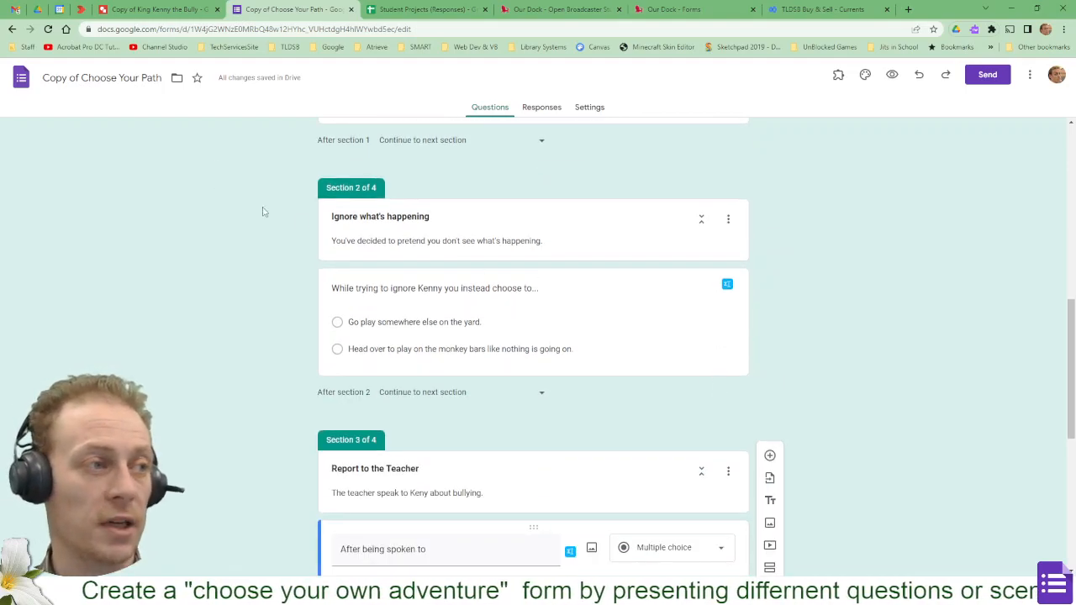
left_click(557, 320)
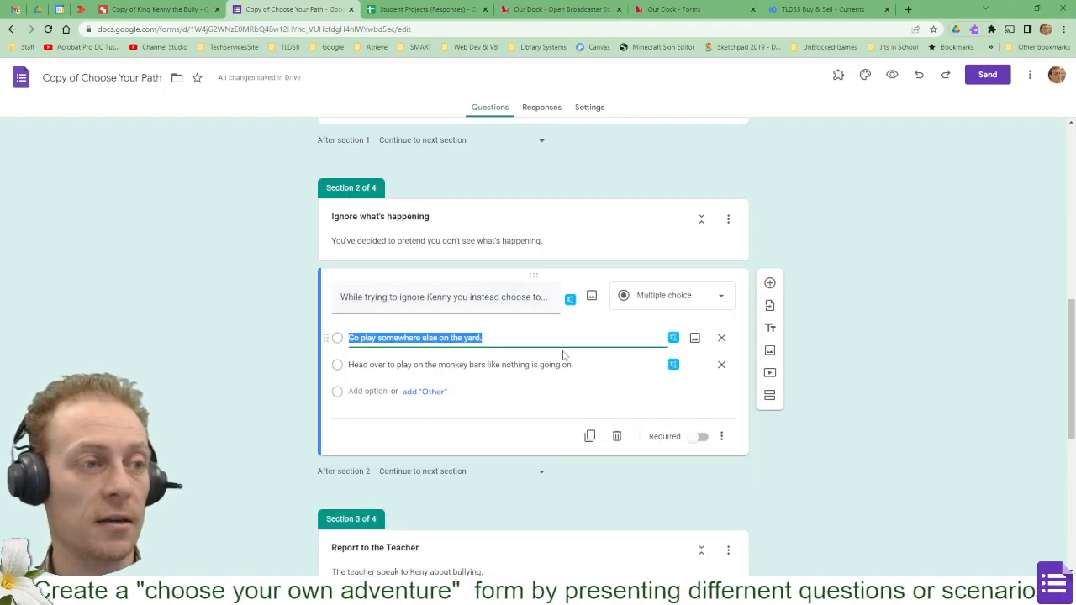
left_click(702, 437)
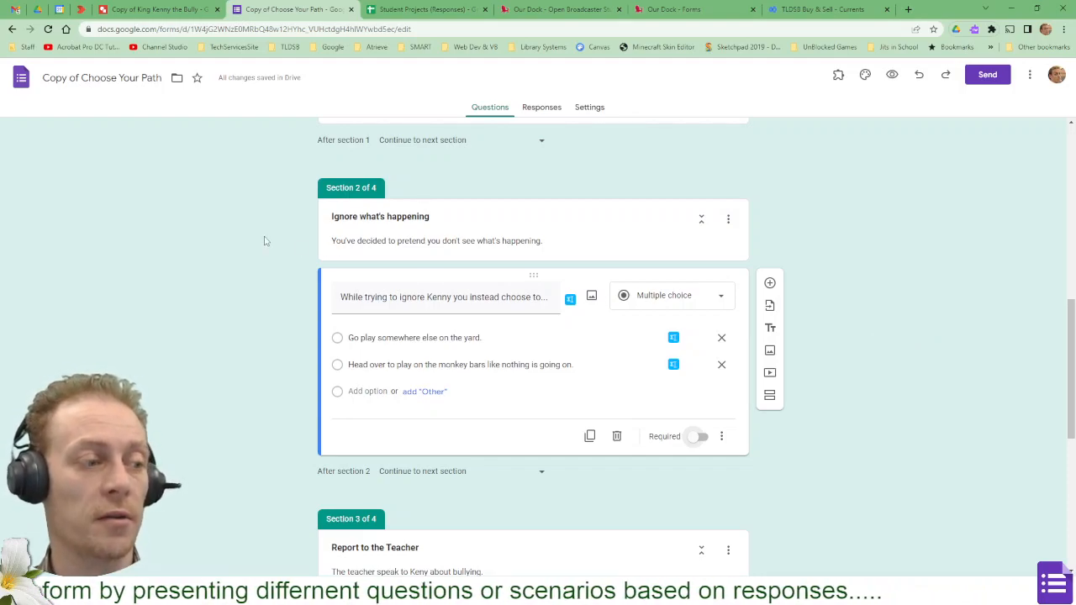
scroll(318, 230, "down", 1)
scroll(318, 231, "down", 5)
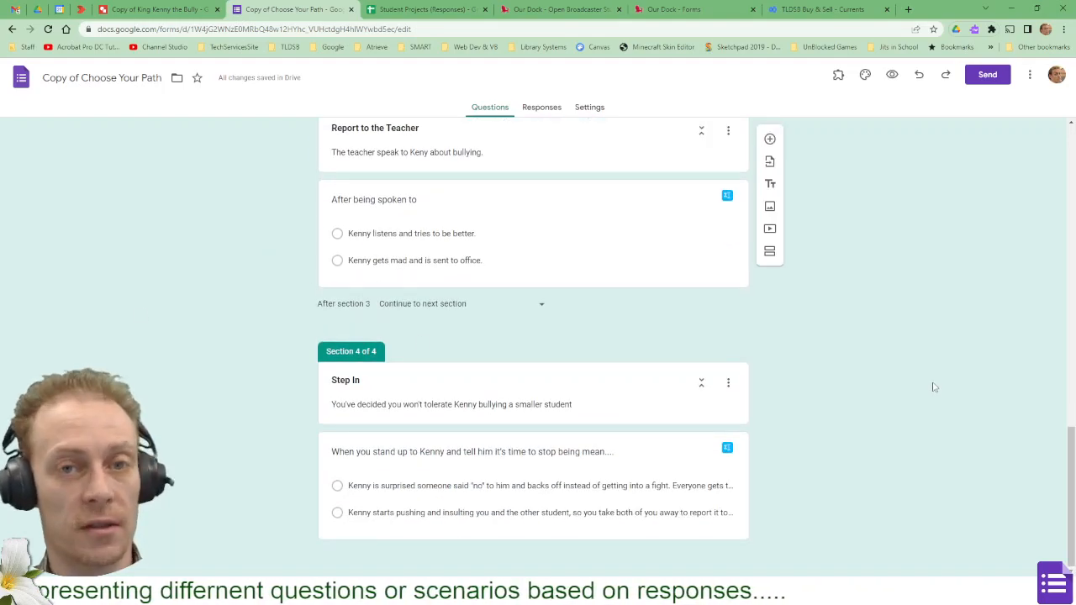
scroll(933, 387, "up", 4)
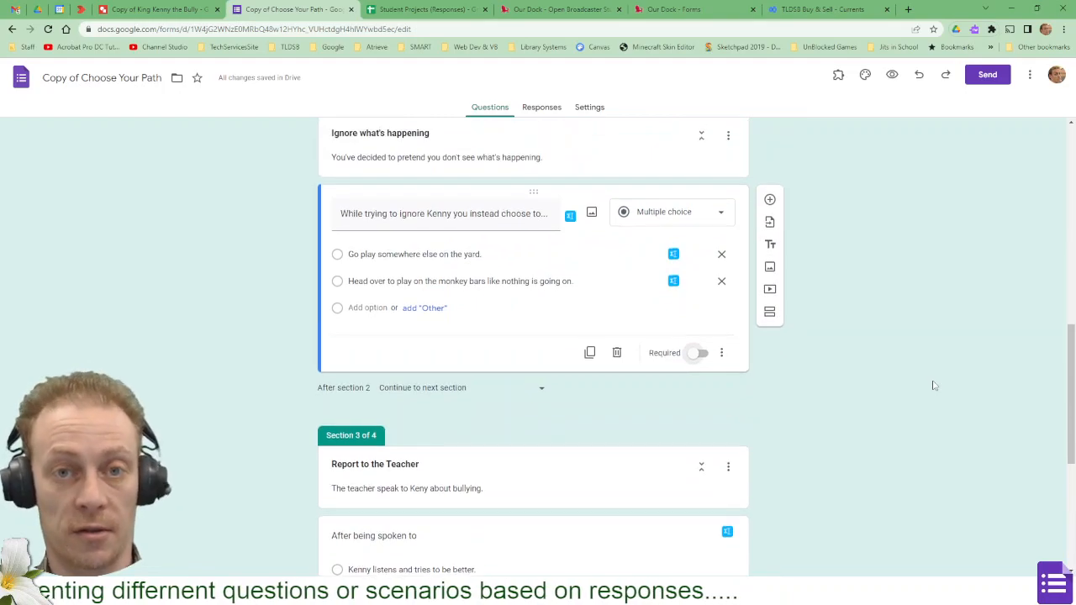
scroll(932, 385, "up", 4)
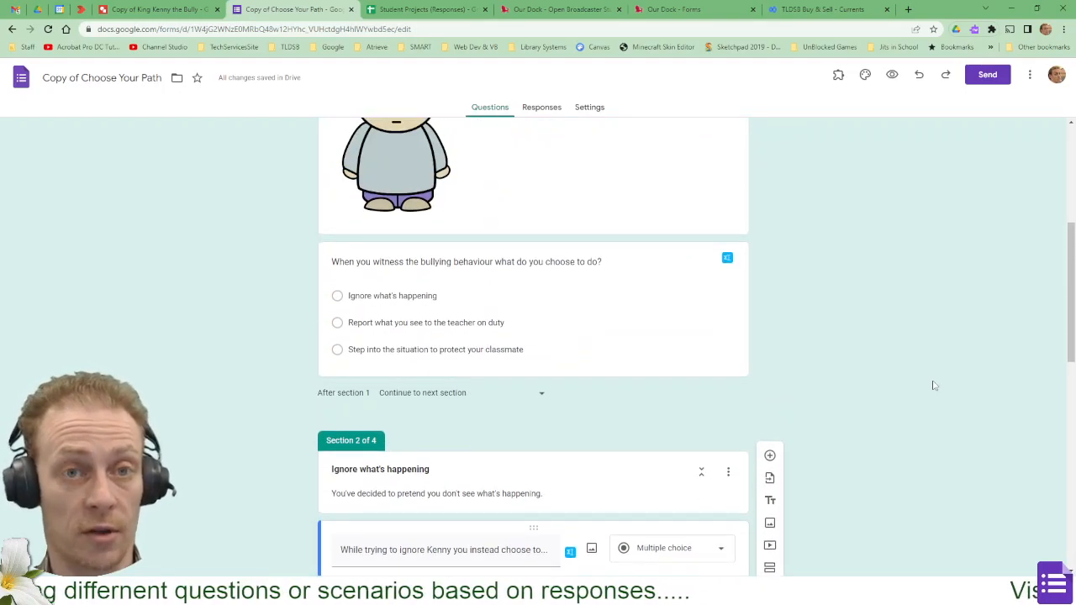
scroll(671, 336, "up", 4)
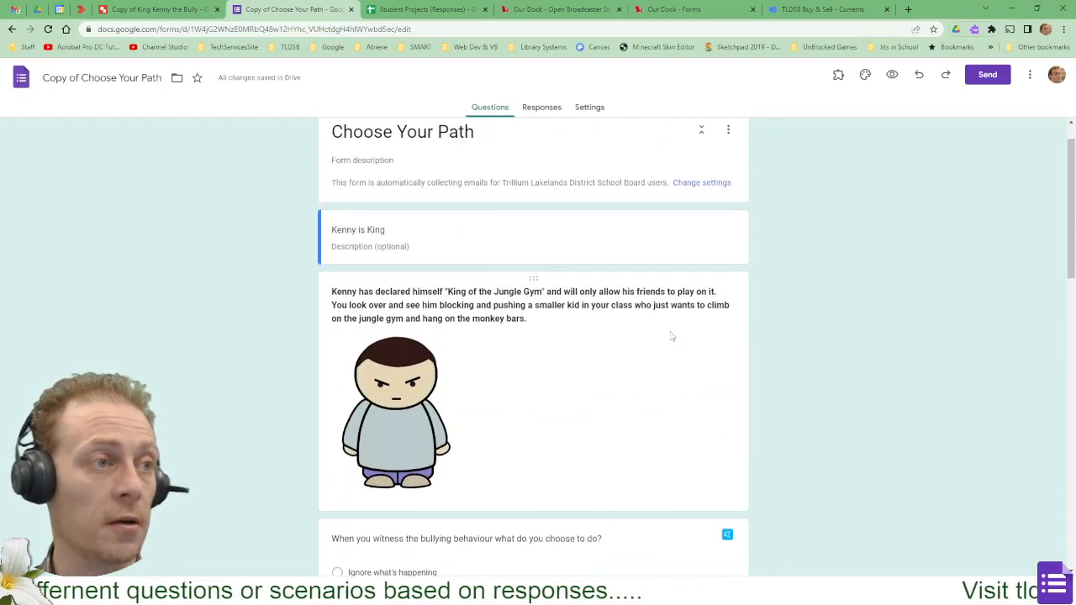
Open section 1's question "When you witness the bullying behaviour what do you choose to do?" for editing
scroll(466, 247, "down", 2)
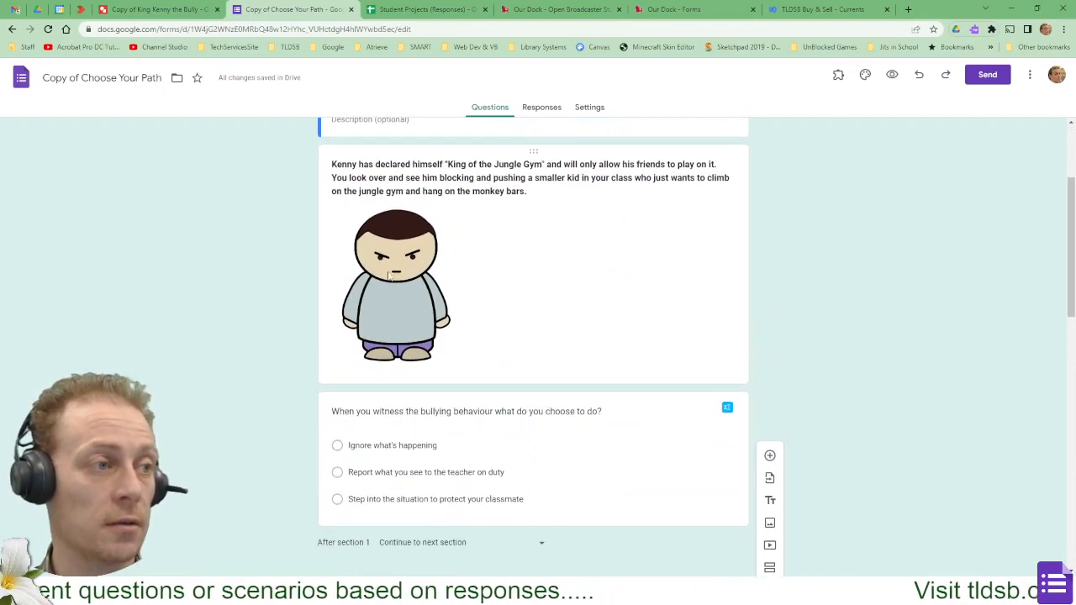
scroll(511, 285, "down", 1)
scroll(511, 285, "down", 1)
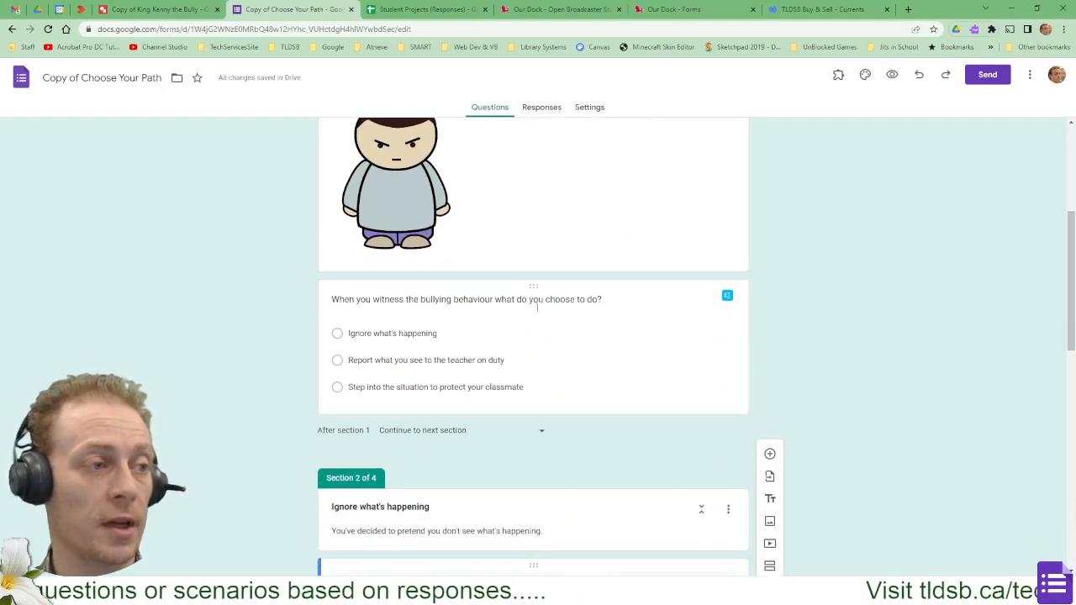
left_click(541, 359)
scroll(540, 353, "down", 2)
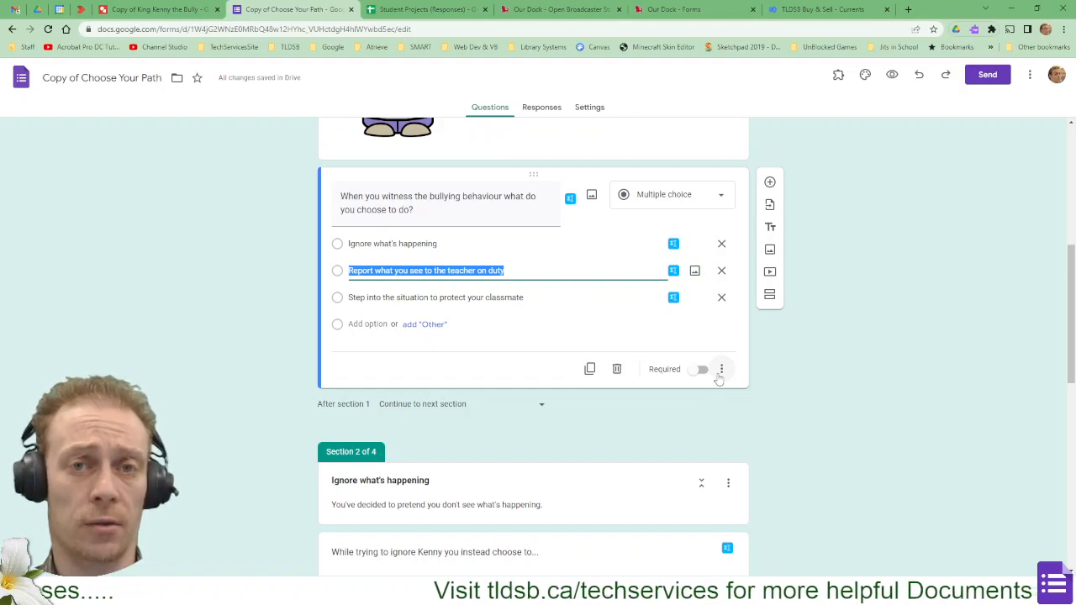
Show a description field under the witness-bullying question, and hide it again without entering text
left_click(720, 373)
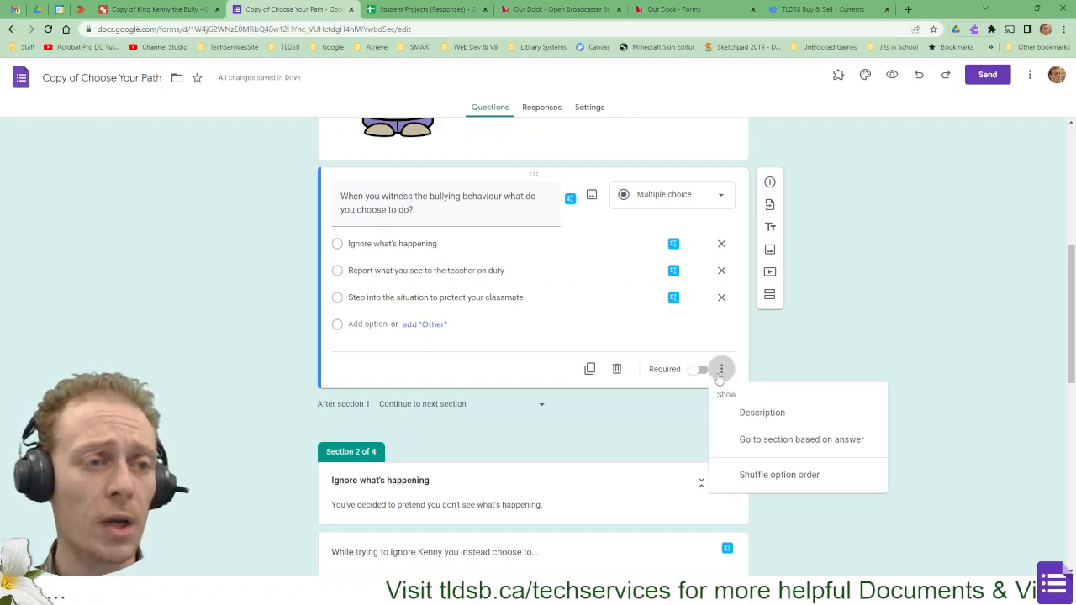
left_click(762, 412)
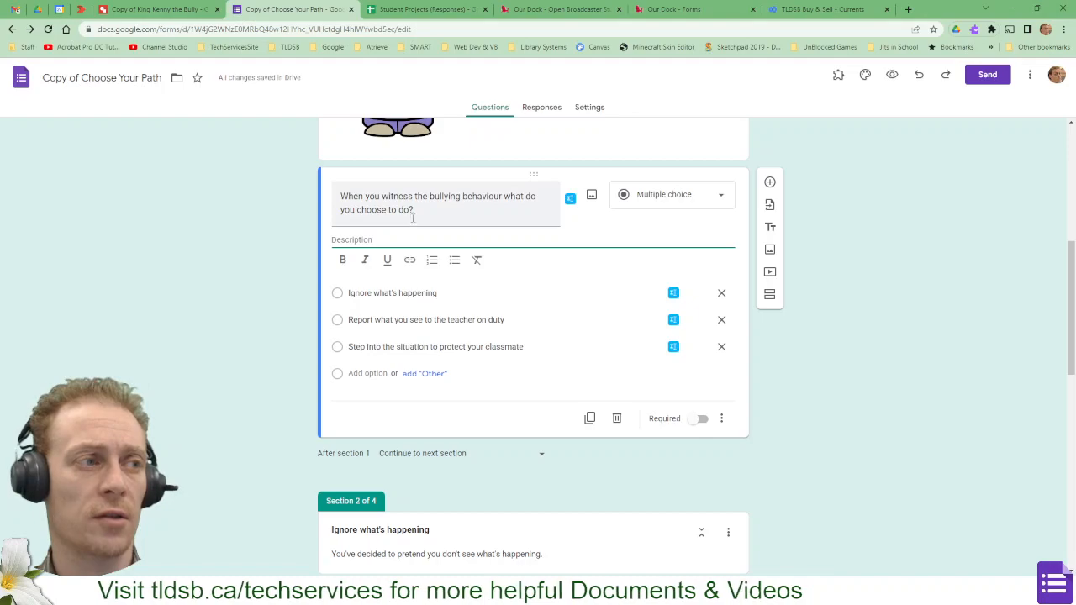
left_click_drag(414, 212, 341, 197)
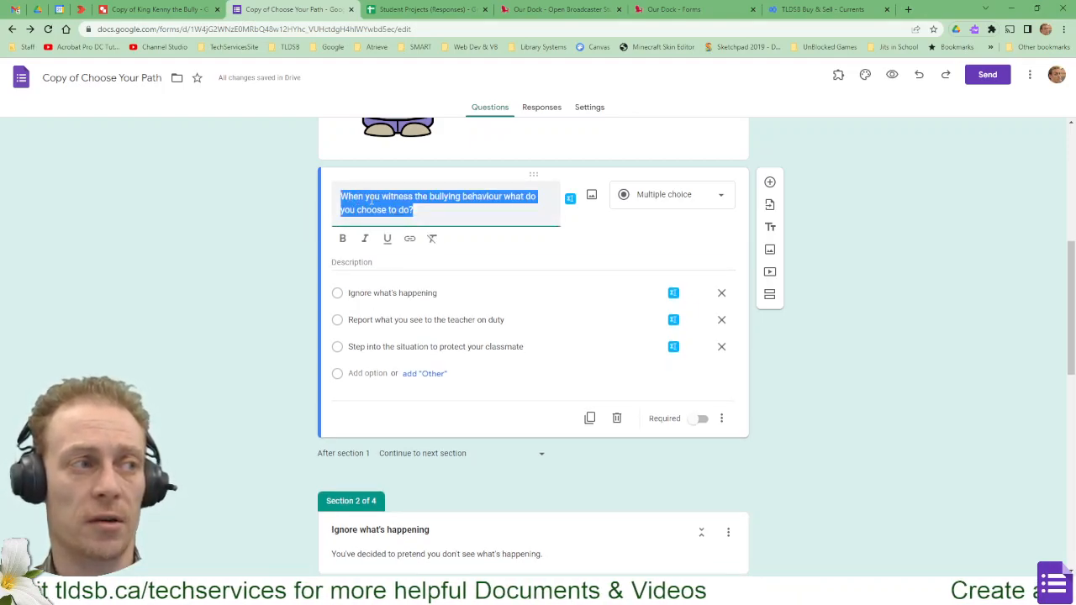
left_click(347, 263)
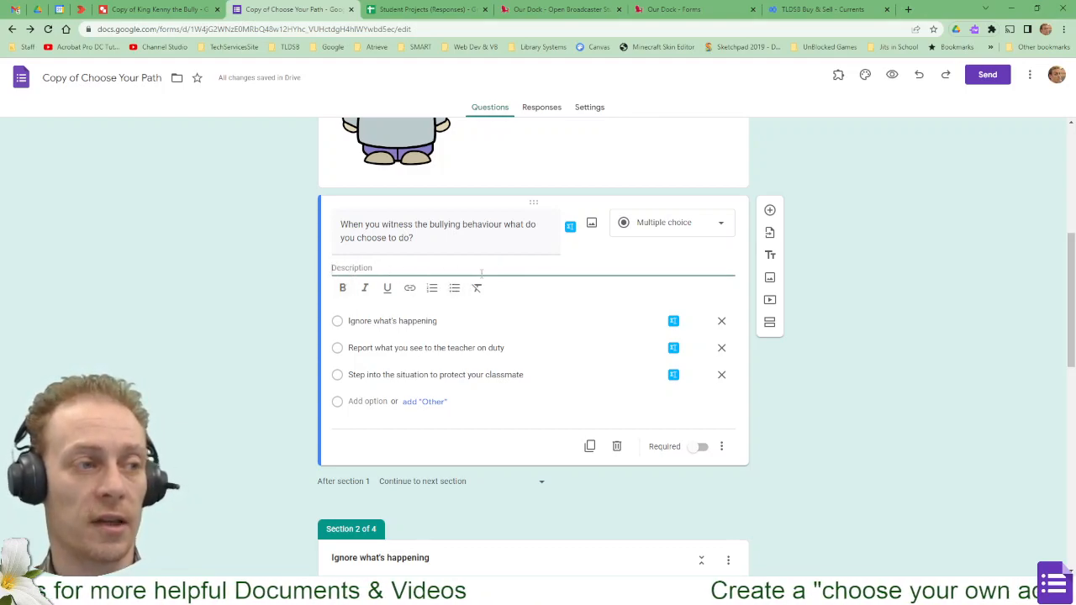
left_click(721, 446)
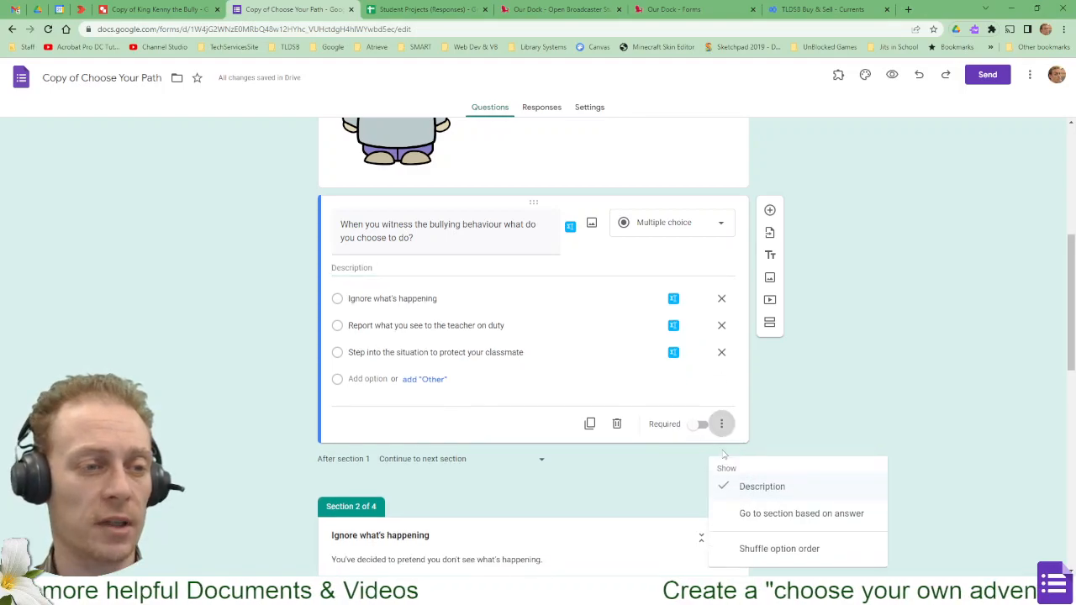
left_click(761, 487)
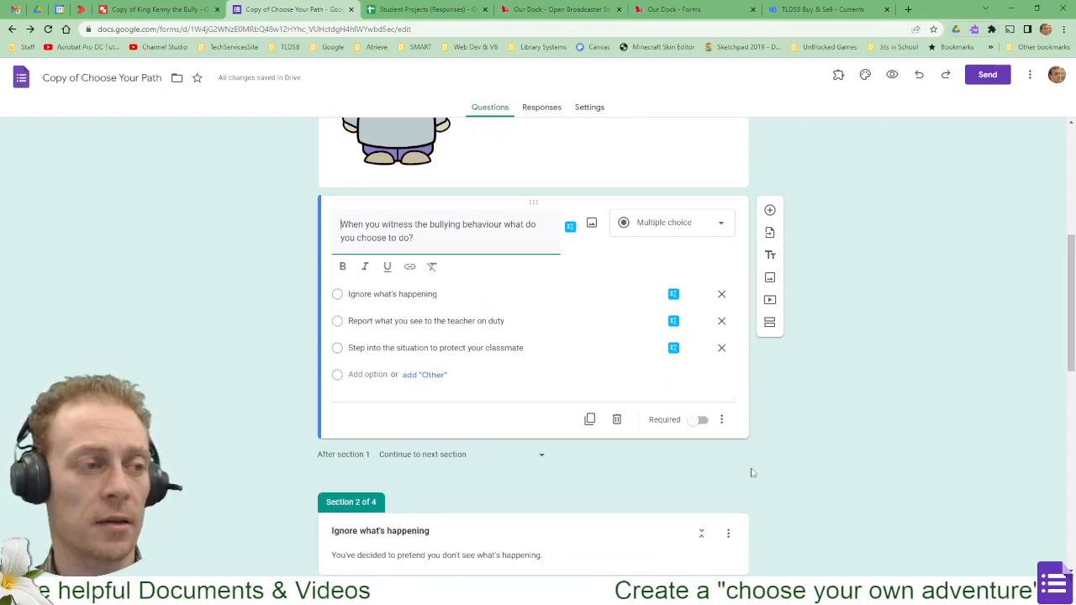
Enable going to a section based on answer for the question, and send "Ignore what's happening" to section 2 (Ignore what's happening)
left_click(722, 425)
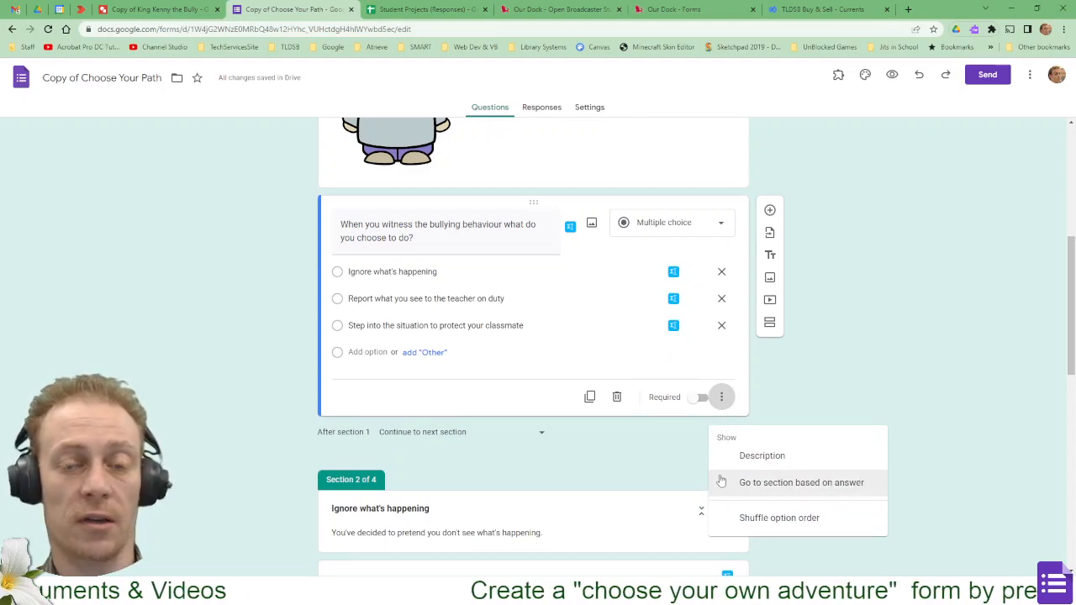
left_click(772, 484)
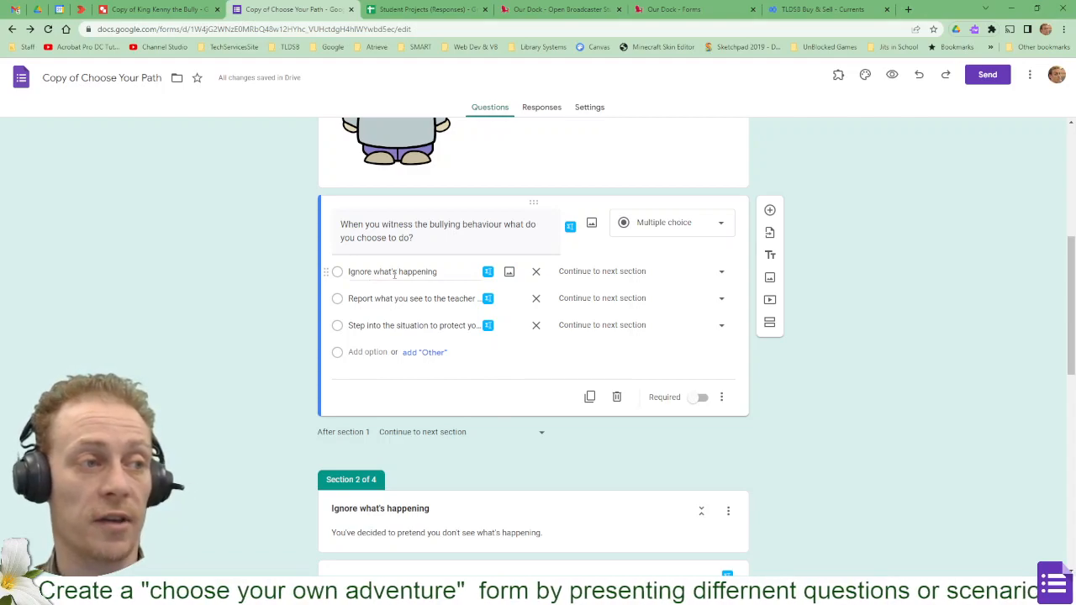
left_click(721, 272)
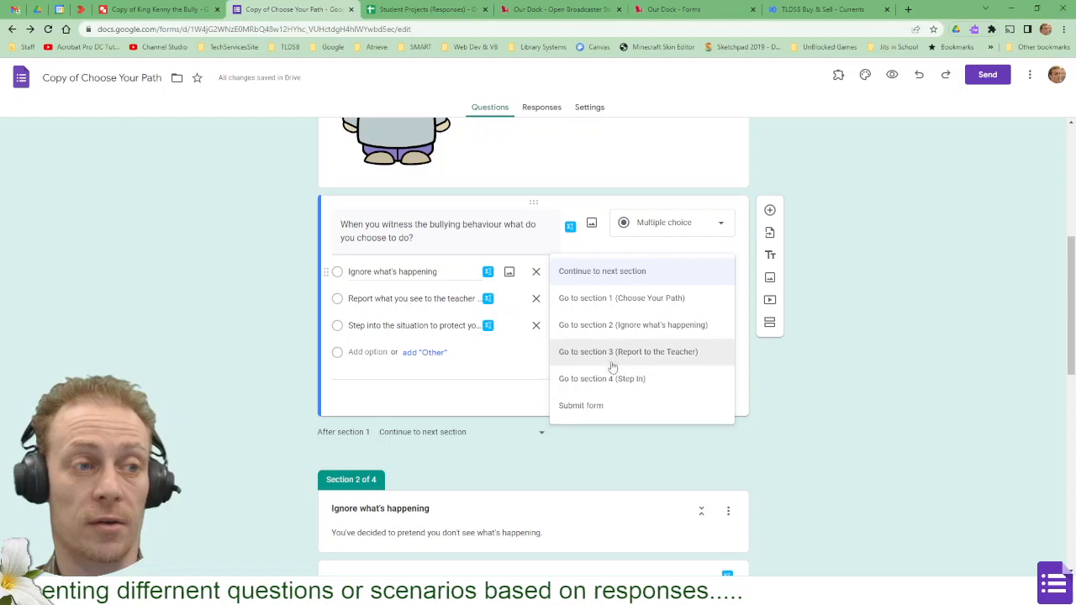
left_click(654, 327)
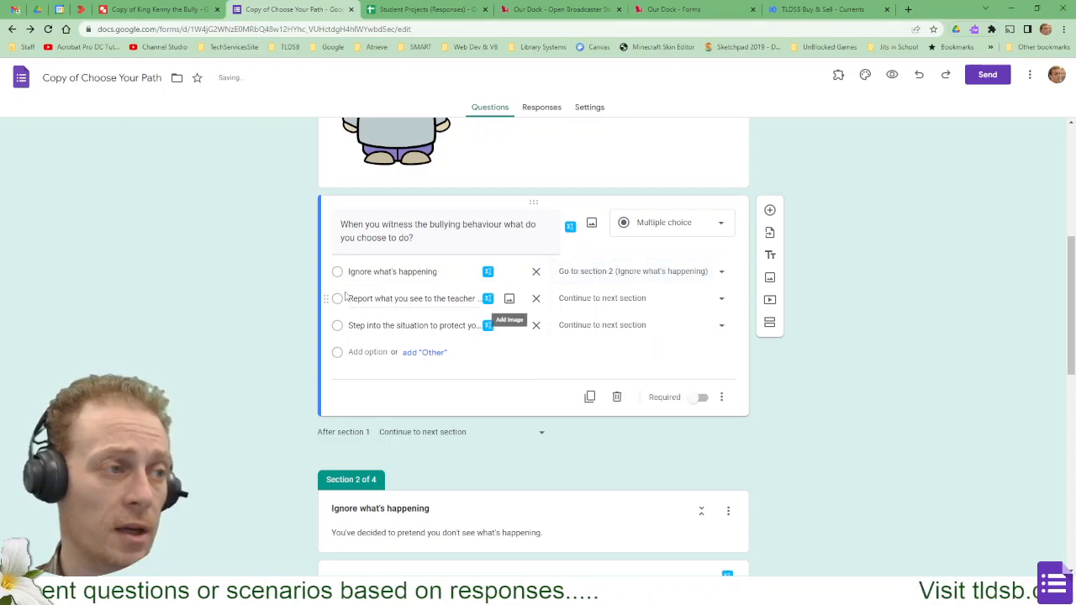
Send the report-to-teacher answer to section 3 (Report to the Teacher) and the step-in answer to section 4 (Step In)
left_click(720, 300)
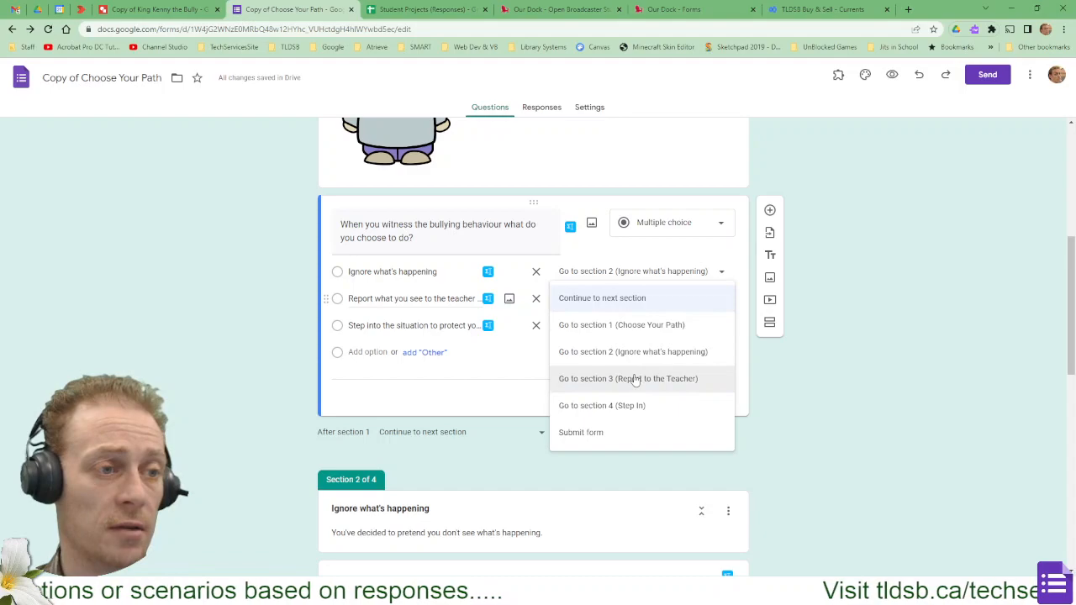
left_click(636, 378)
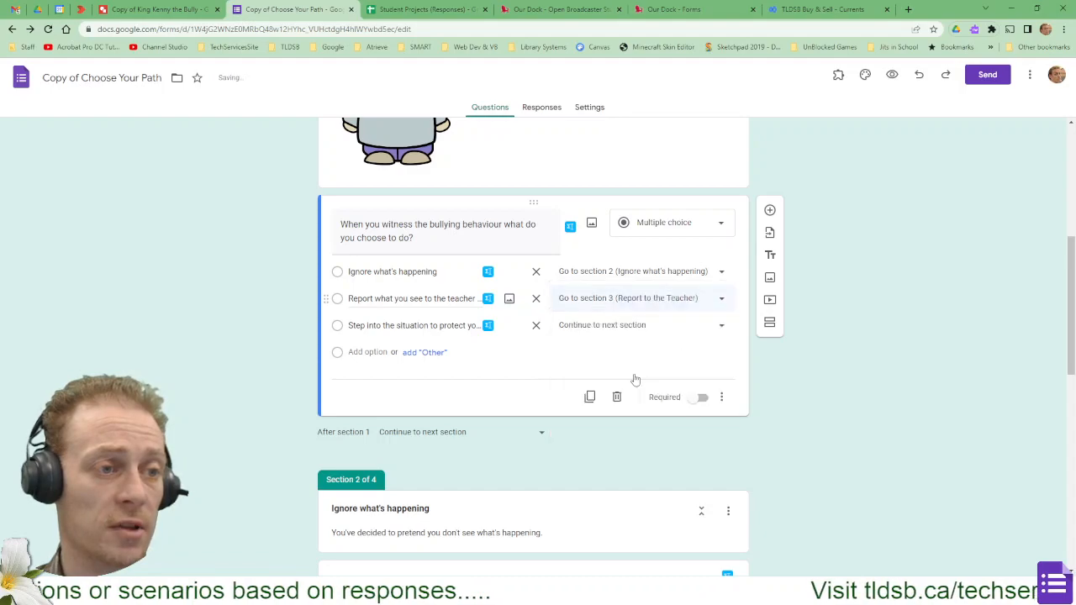
left_click(720, 327)
left_click(645, 432)
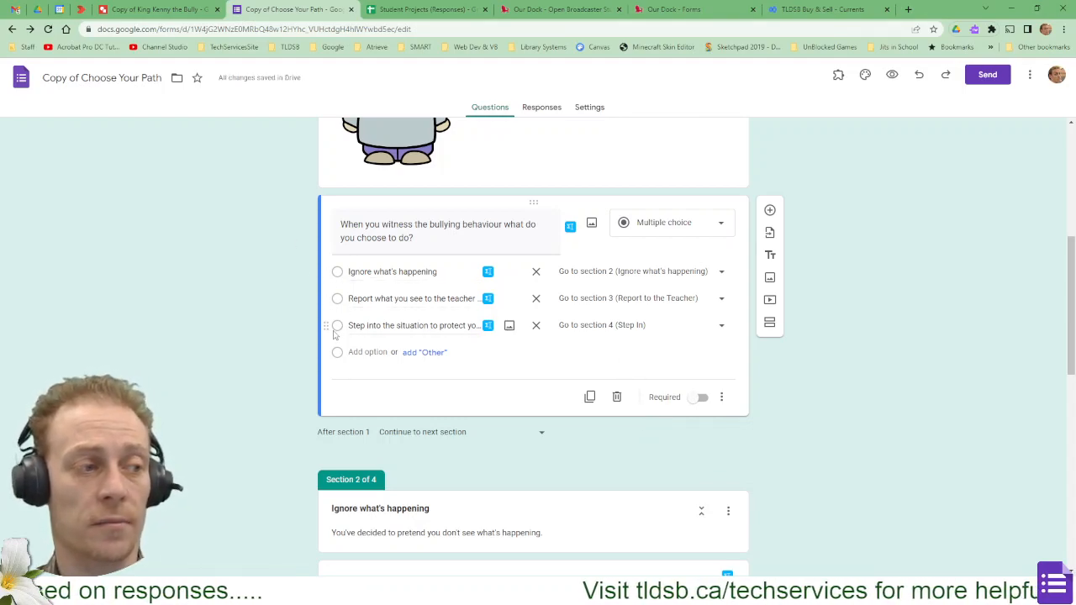
Examine the destination choices offered for what happens after section 1
scroll(370, 328, "down", 1)
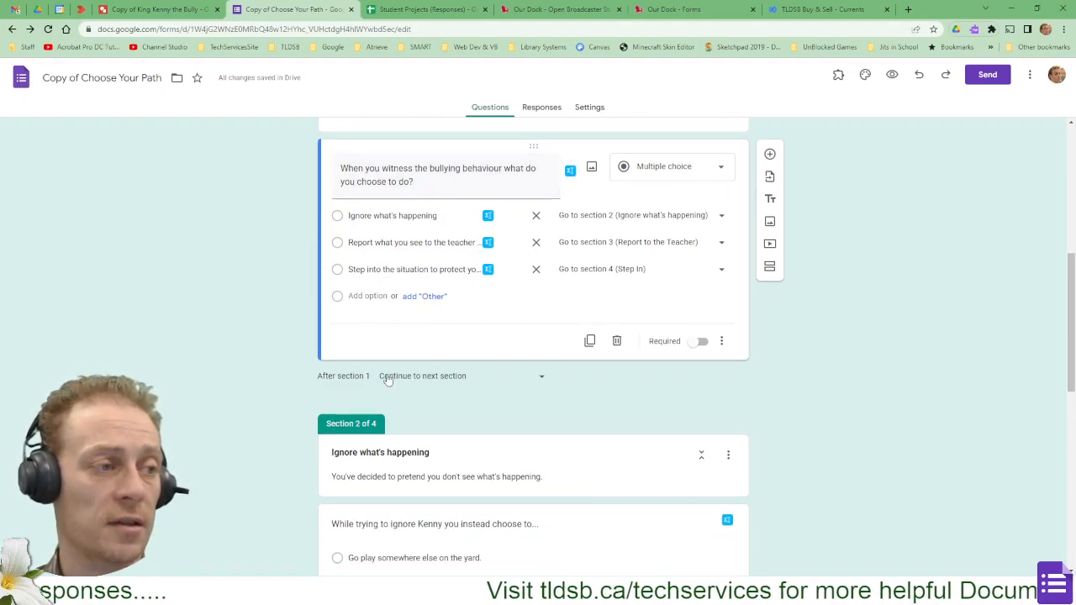
left_click(489, 382)
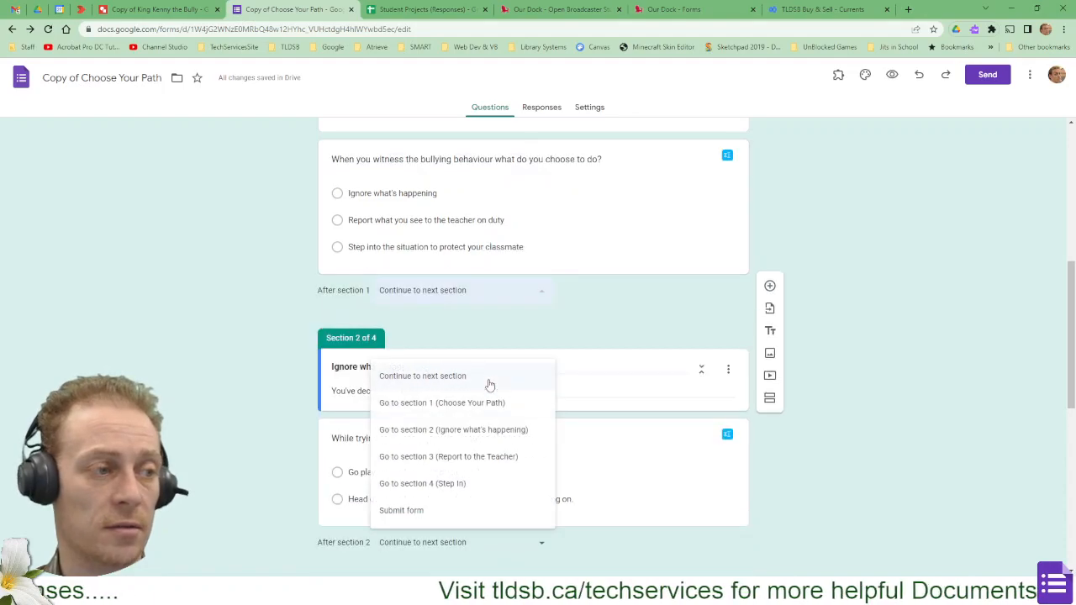
left_click(446, 291)
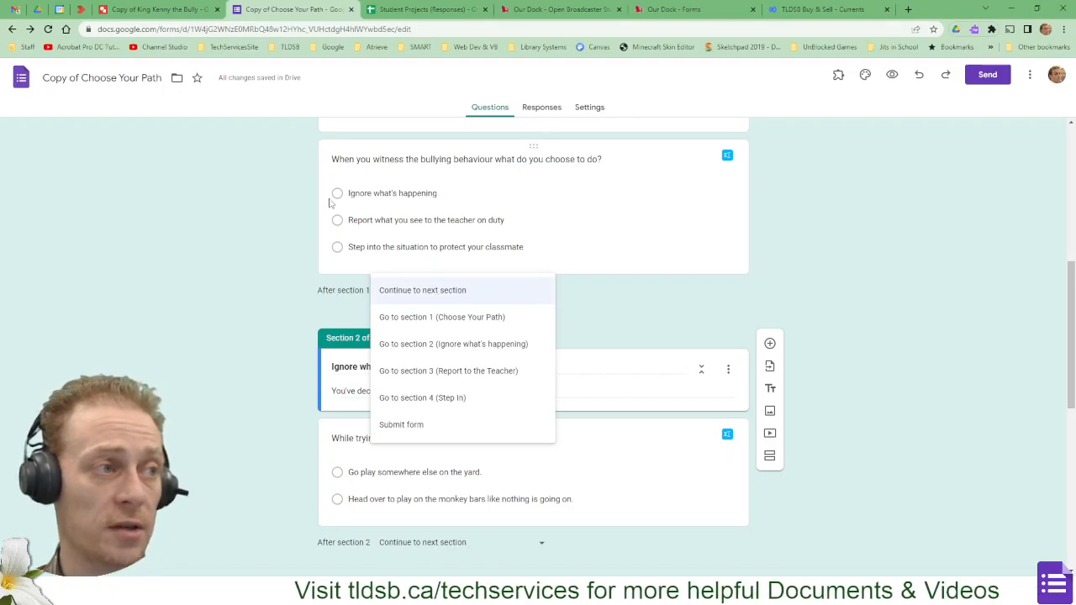
Make the witness-bullying question in section 1 required and review the section from its title down
left_click(336, 268)
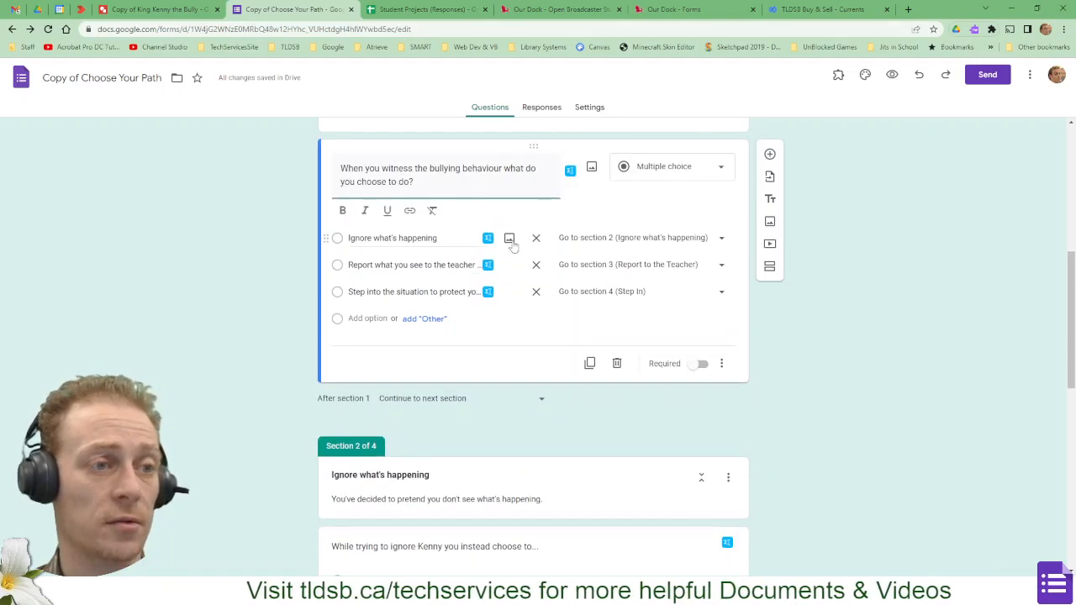
left_click(699, 365)
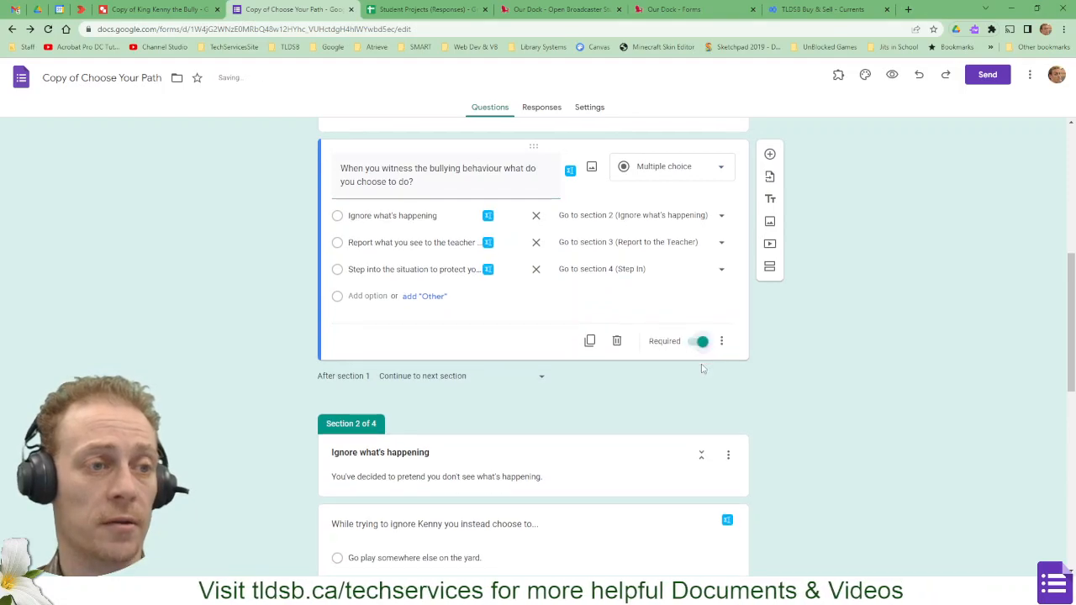
scroll(600, 341, "up", 5)
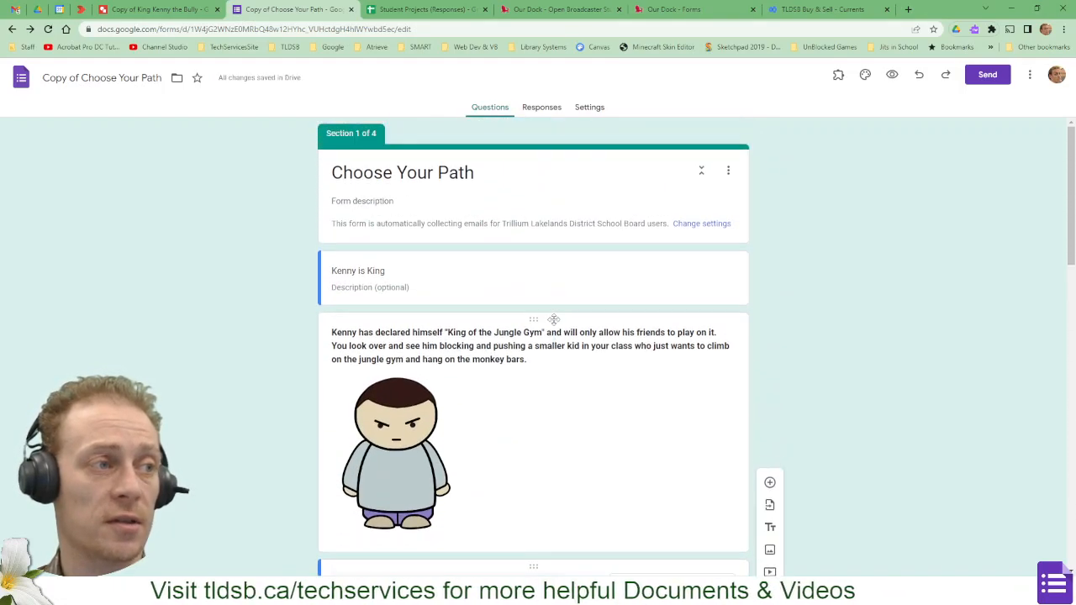
scroll(555, 324, "down", 3)
scroll(553, 323, "down", 2)
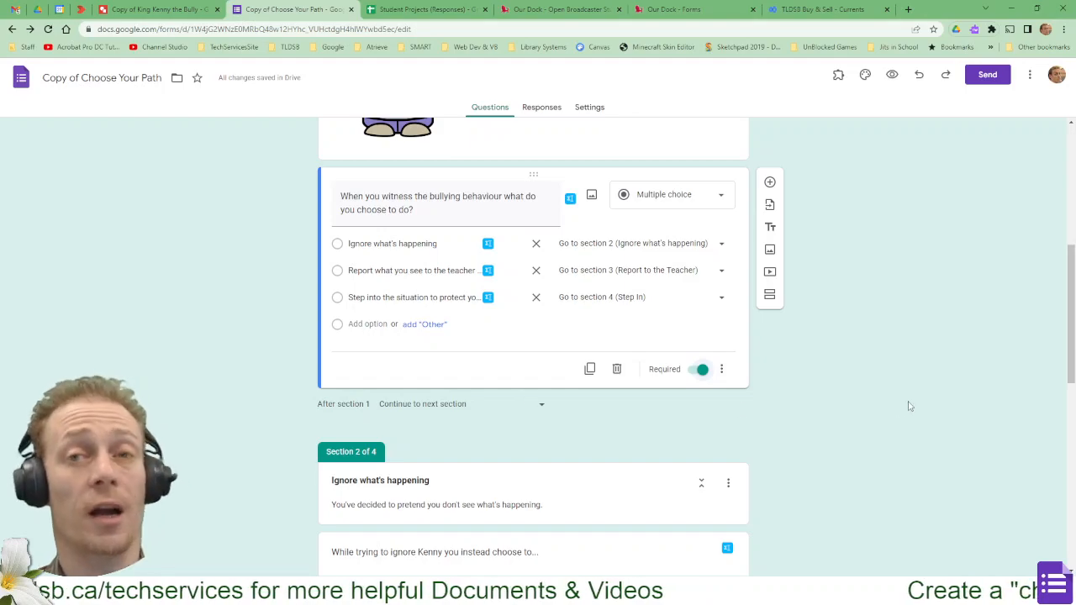
Compare section 2's answer options with the Ignore branch and its links to Report to Teacher in the King Kenny the Bully drawing
scroll(908, 405, "down", 2)
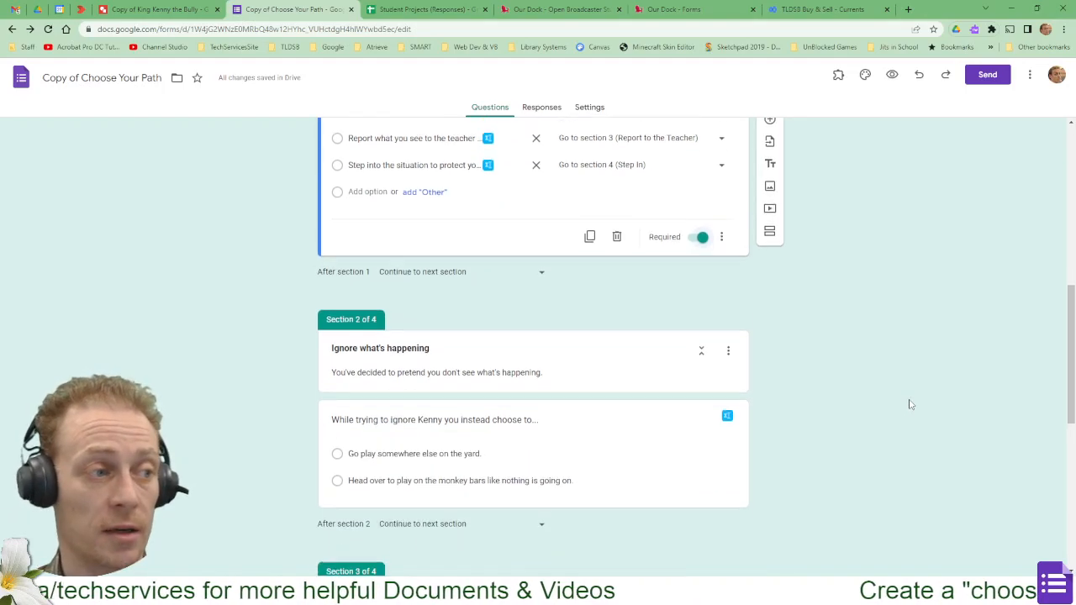
scroll(374, 312, "down", 2)
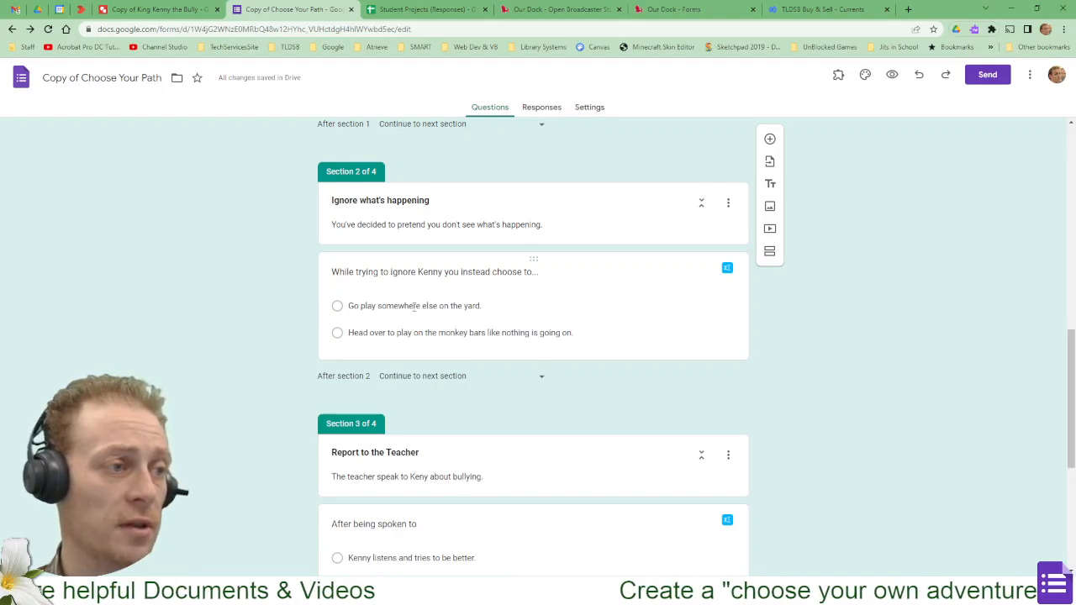
left_click(179, 7)
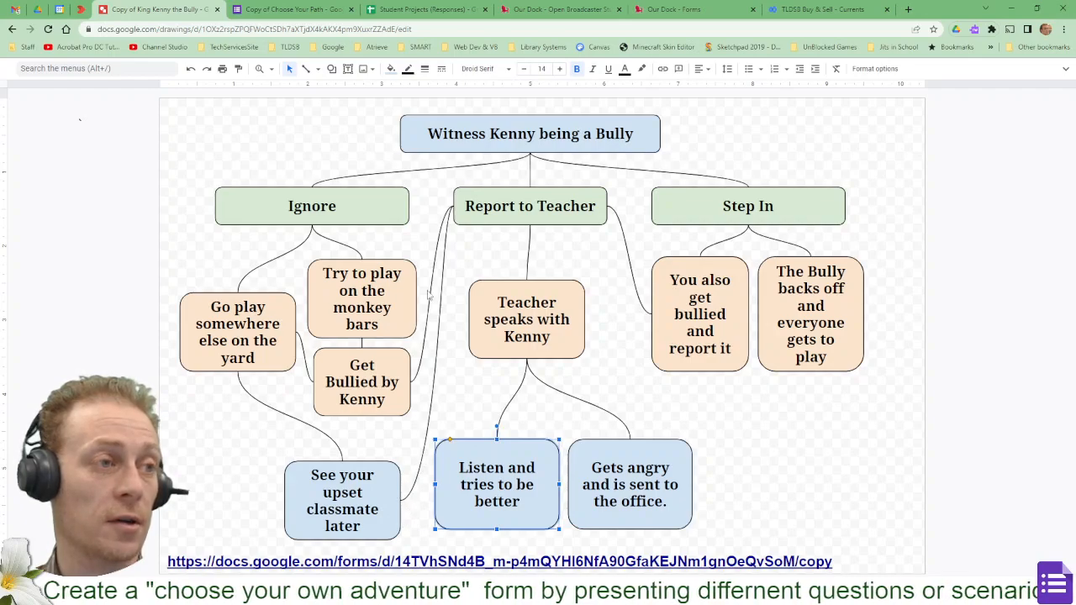
left_click(514, 203)
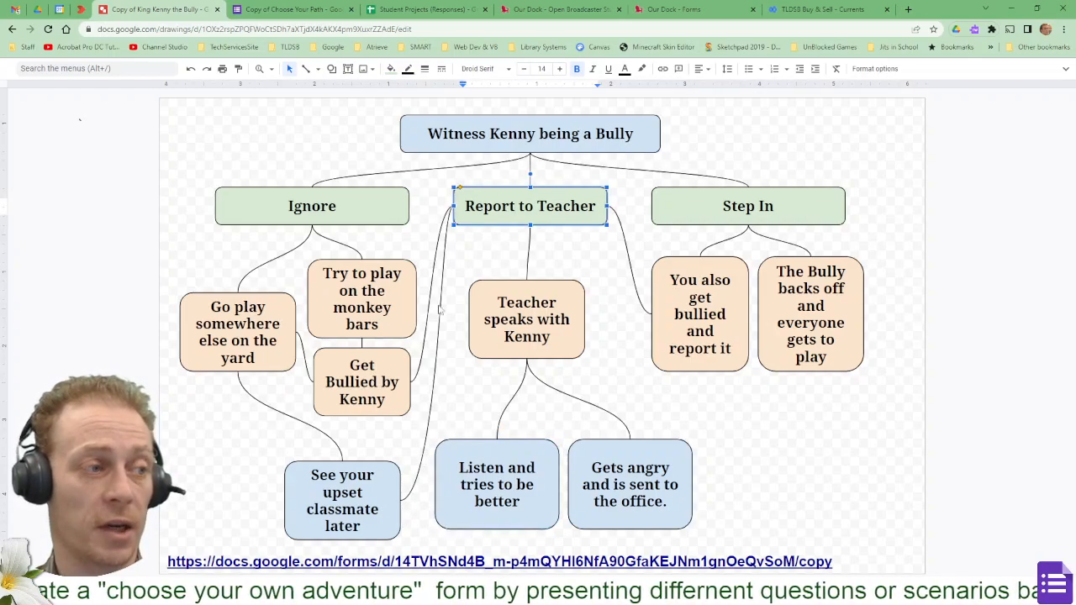
left_click(333, 492)
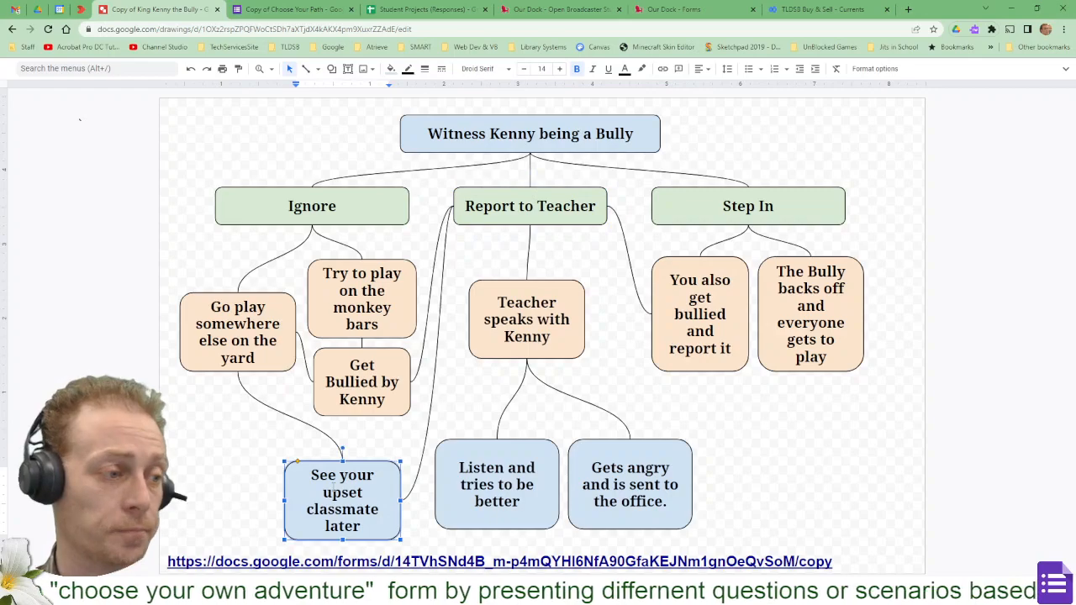
left_click(269, 308)
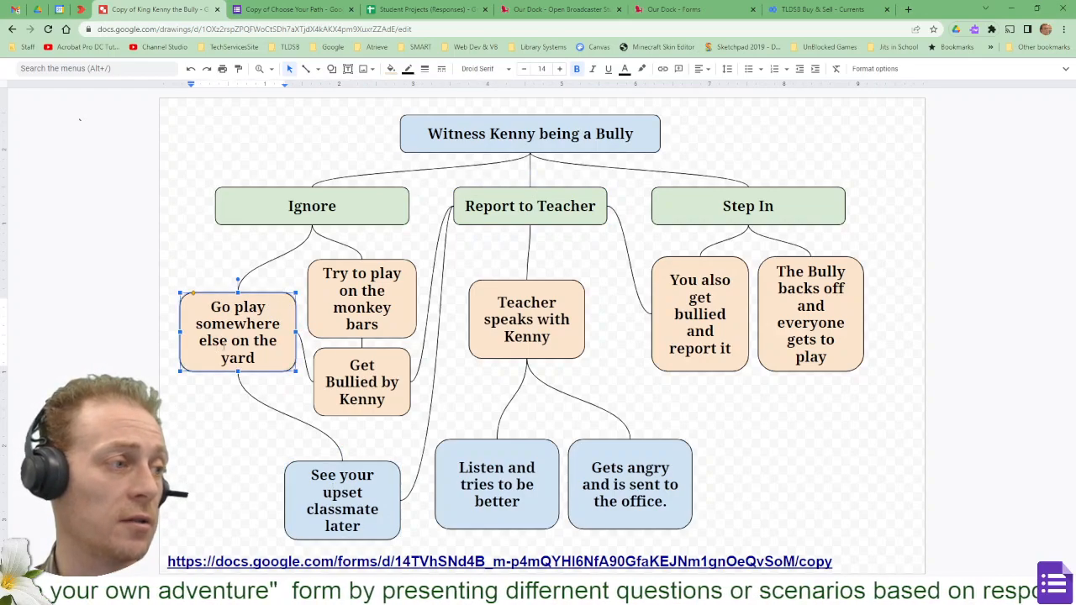
left_click(331, 295)
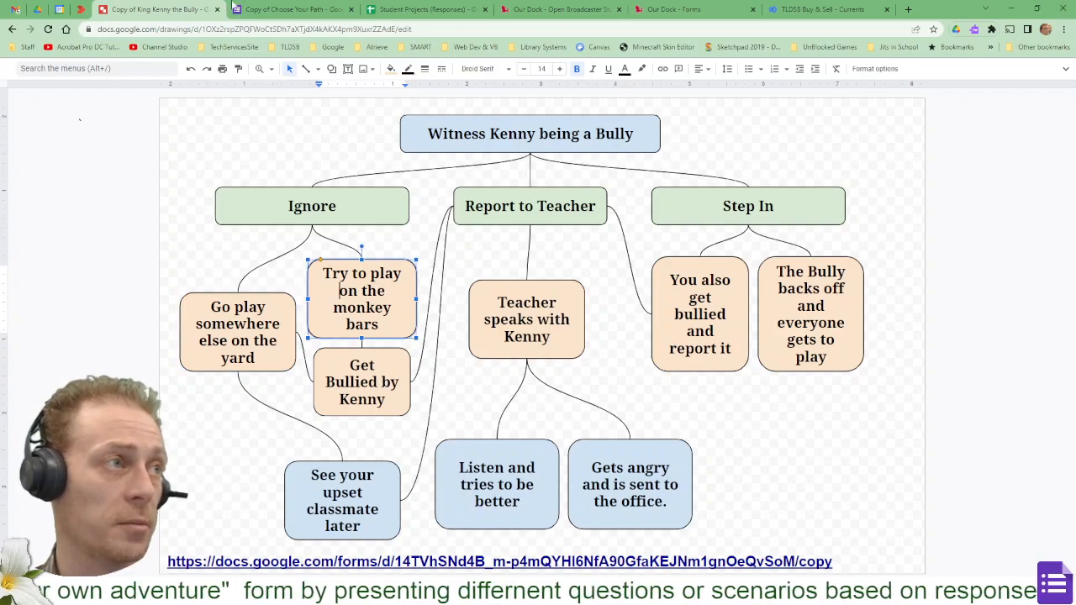
Return to the Choose Your Path form and add a new section directly after section 2
left_click(277, 9)
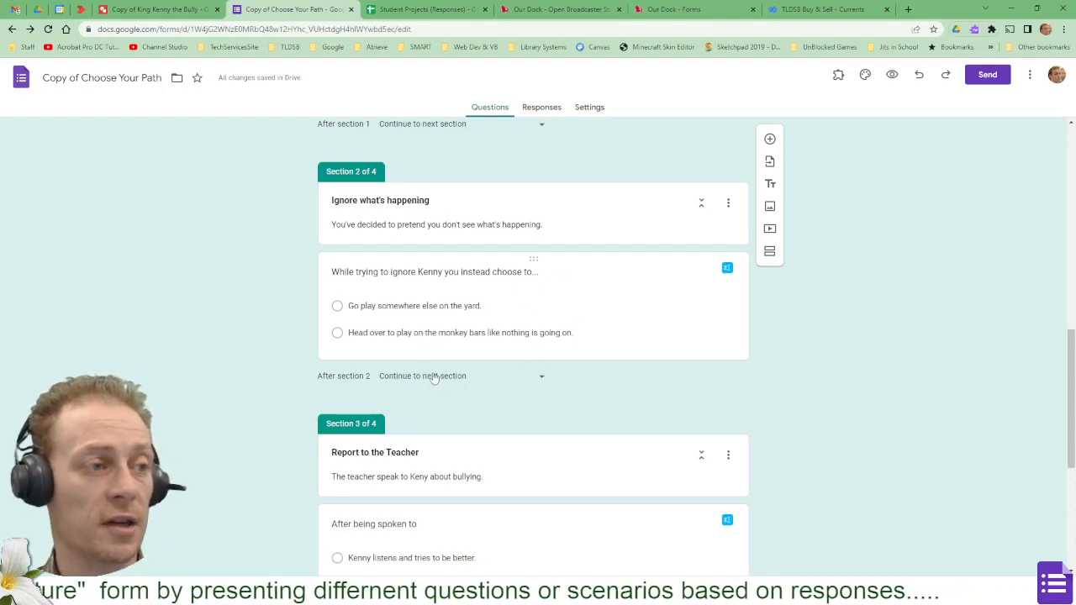
left_click(632, 329)
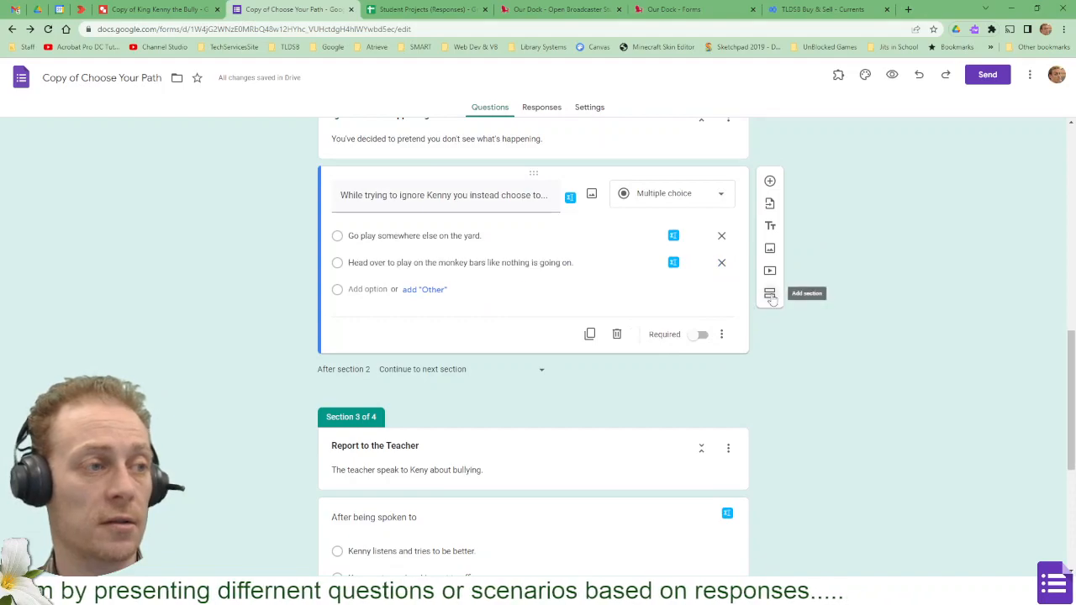
left_click(770, 293)
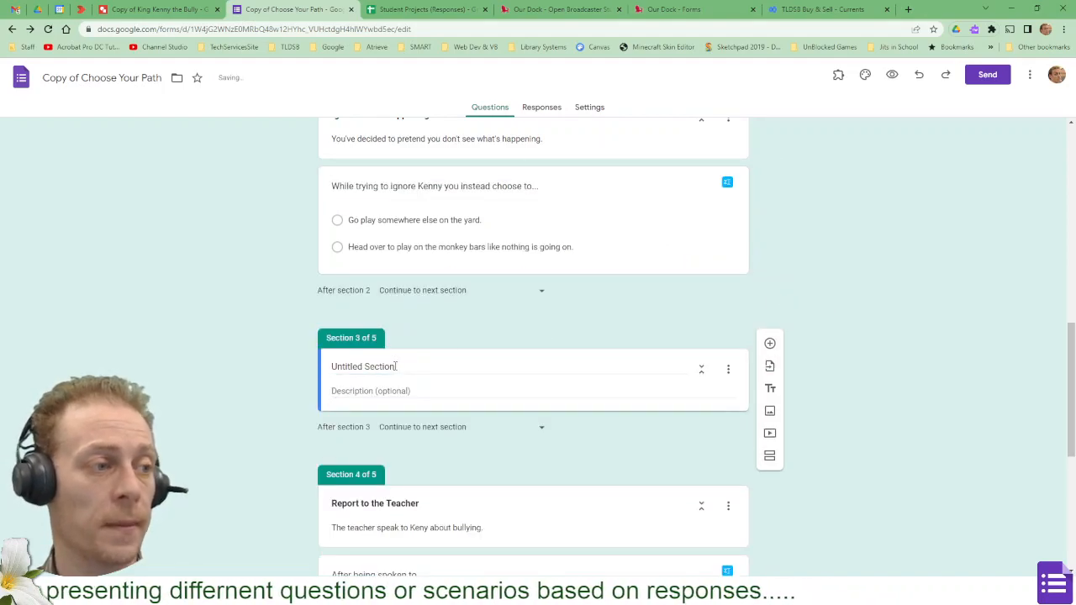
Title the new section 3 "Tried to Ignore Kenny"
left_click_drag(396, 366, 270, 363)
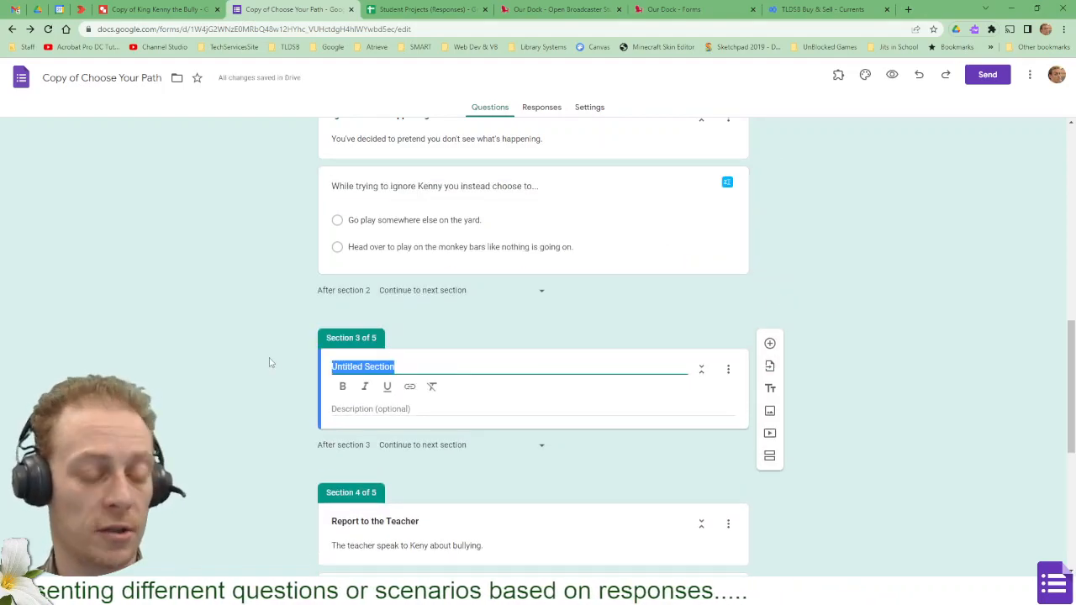
type("Tried t")
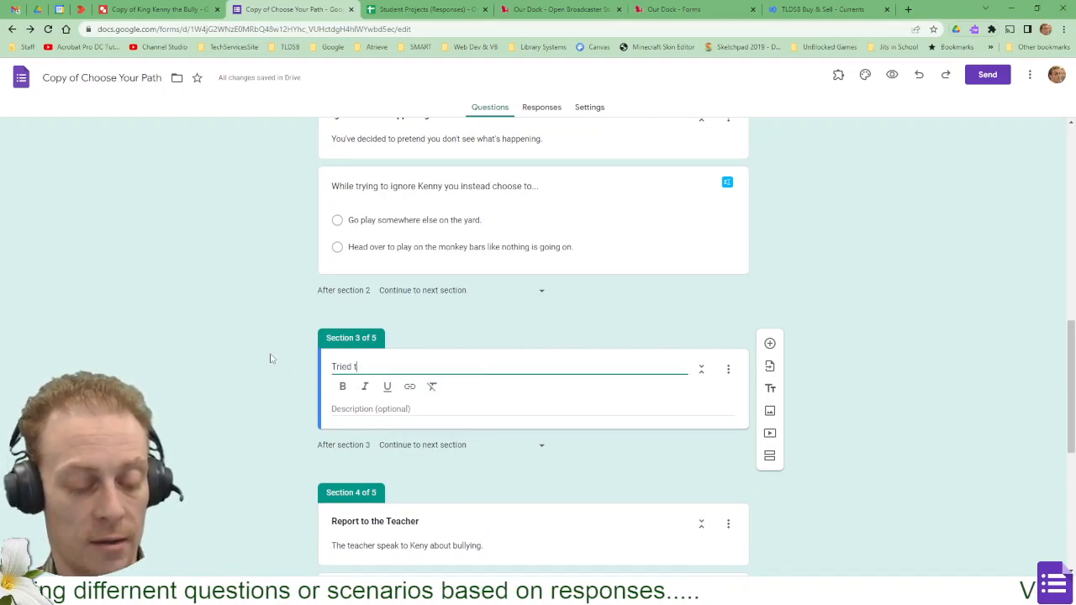
type("o Ingone")
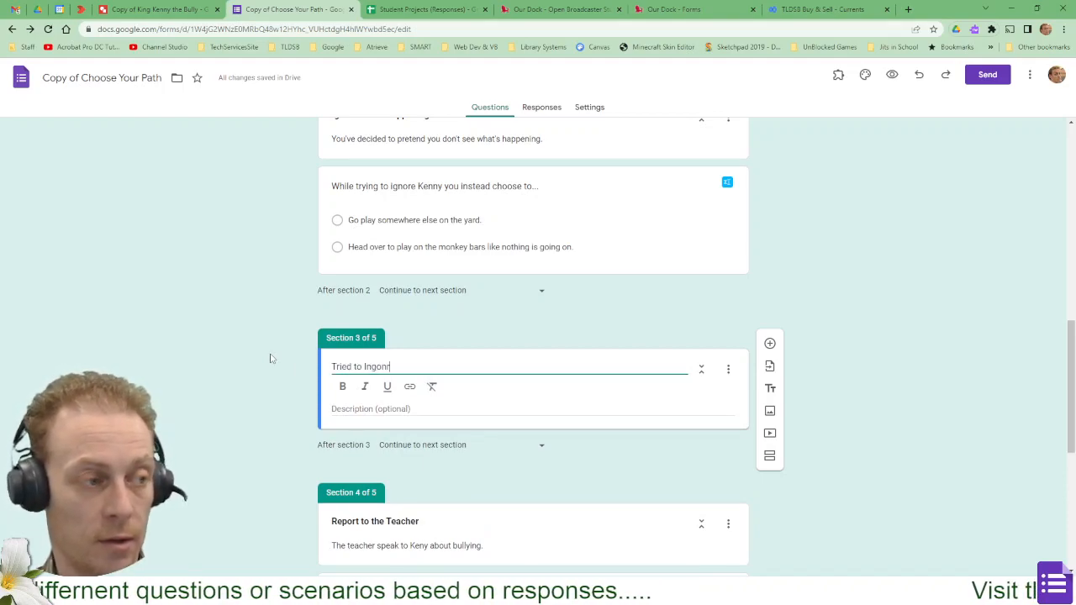
key("BackSpace")
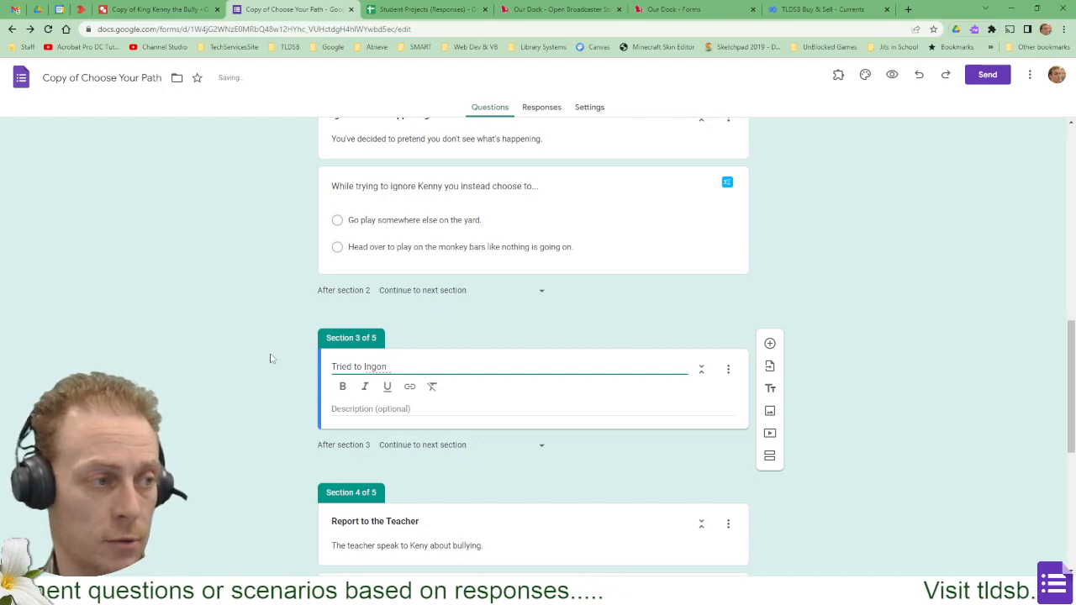
type("gnore Kenny")
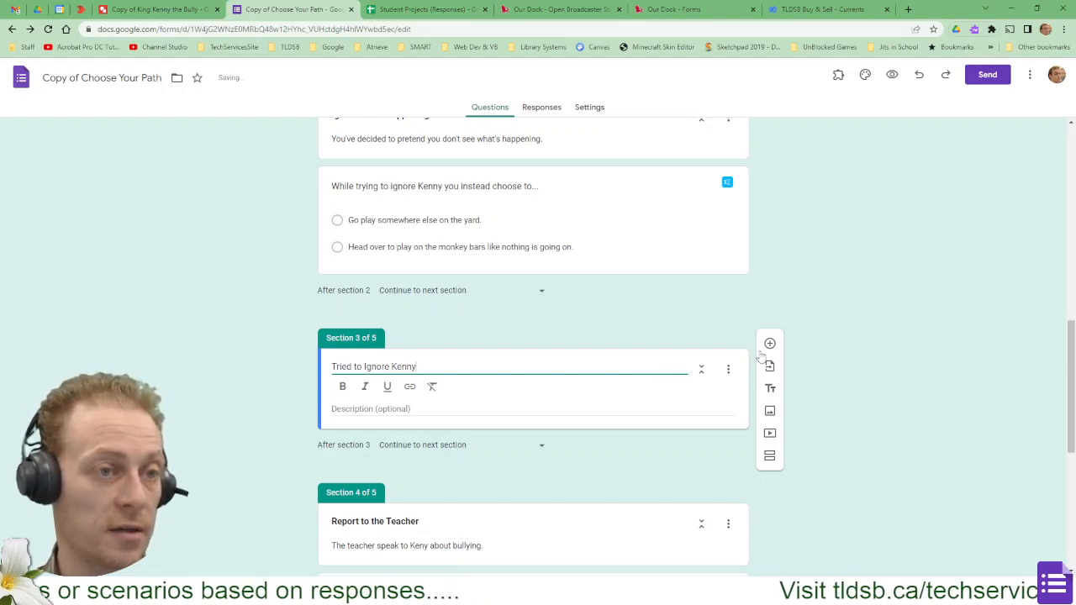
Add a blank multiple-choice question to the new section 3
left_click(769, 343)
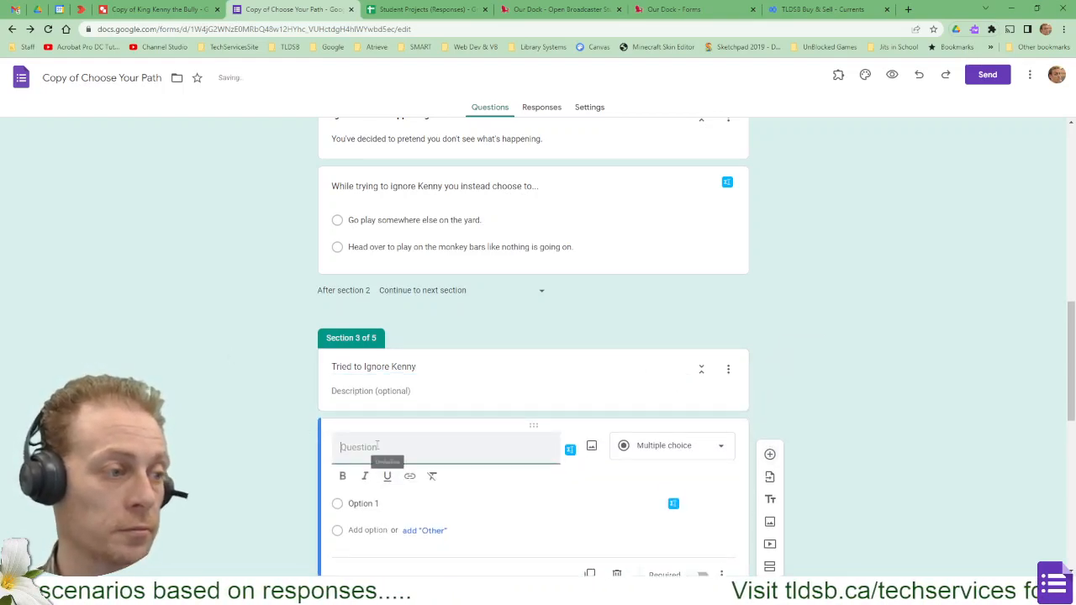
scroll(232, 396, "down", 2)
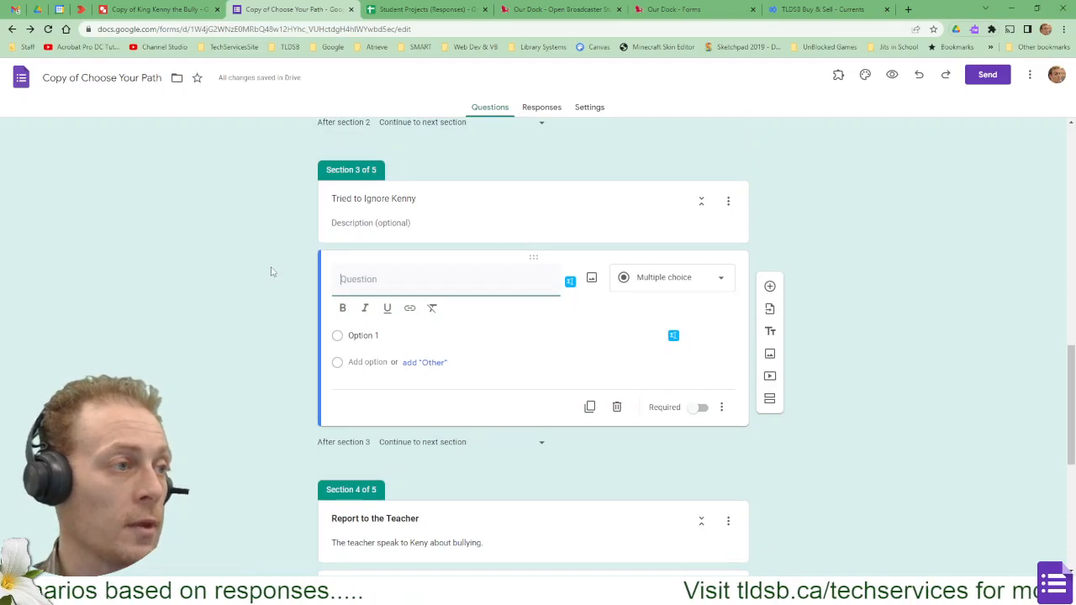
scroll(270, 272, "up", 4)
scroll(271, 271, "down", 1)
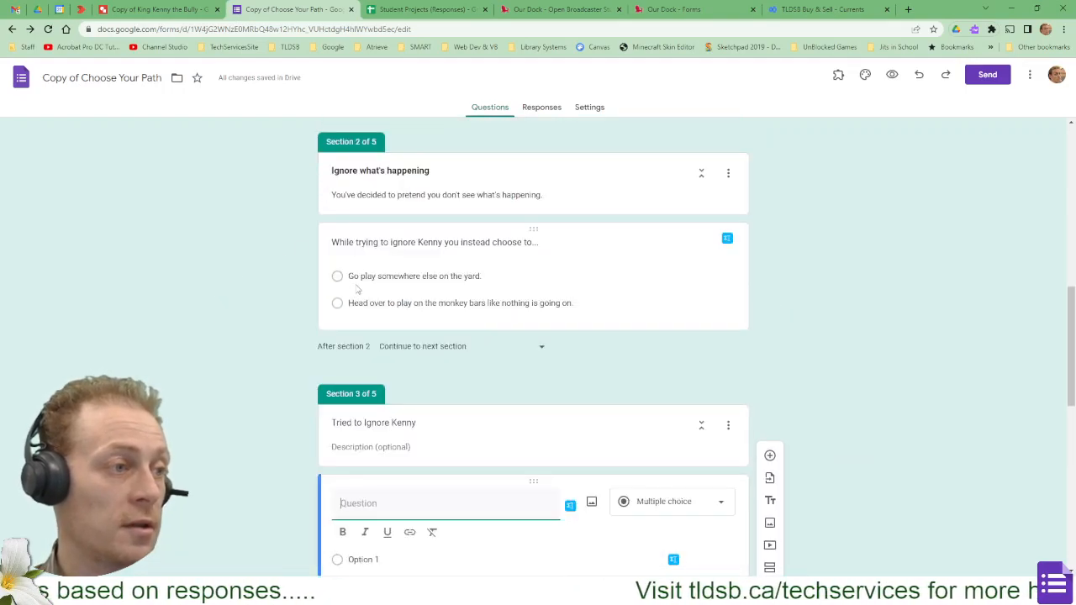
Check the Ignore branch in the King Kenny drawing and retitle the form's section 3 "Try to play somewhere else"
left_click(421, 424)
key("ctrl+a")
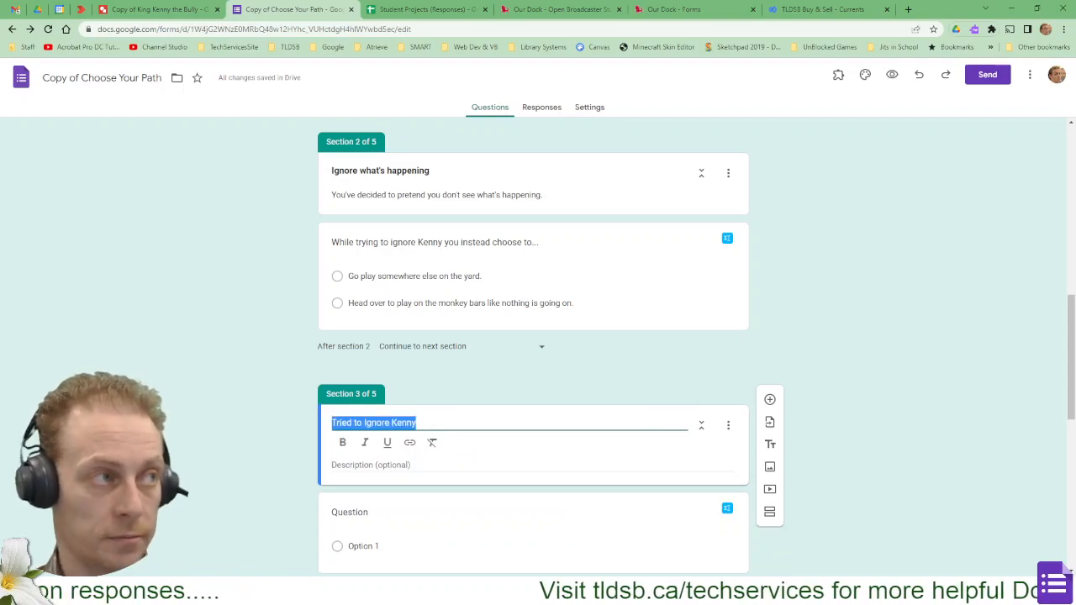
left_click(159, 9)
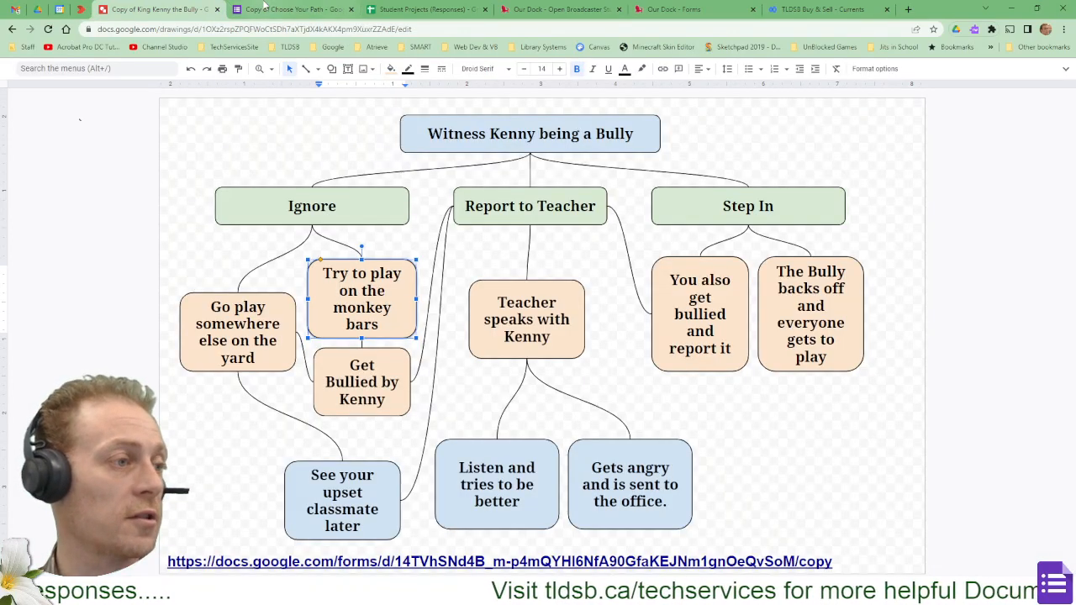
left_click(263, 9)
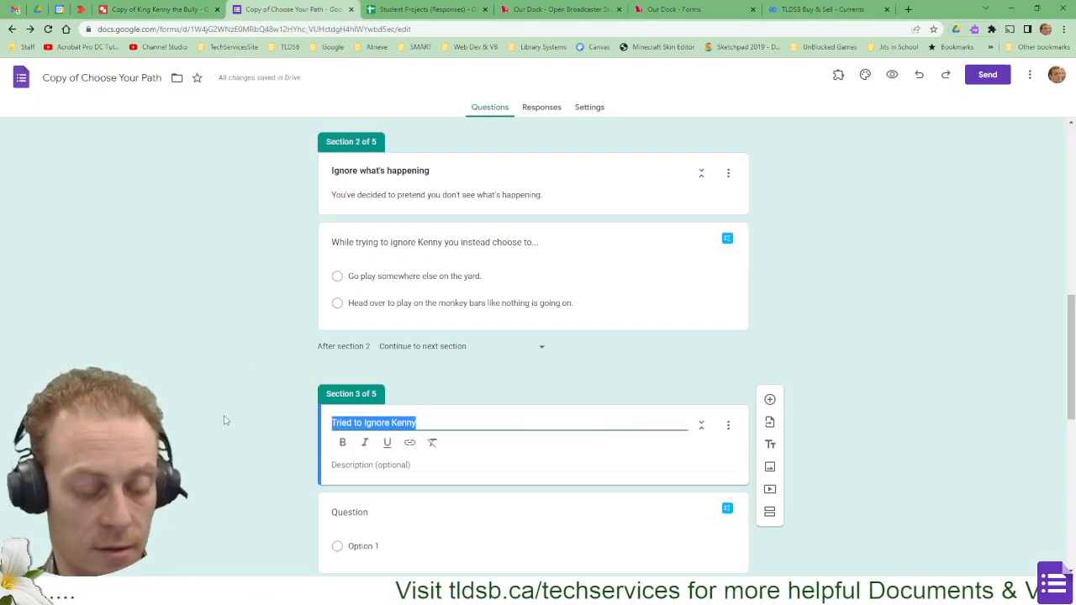
type("Try to ")
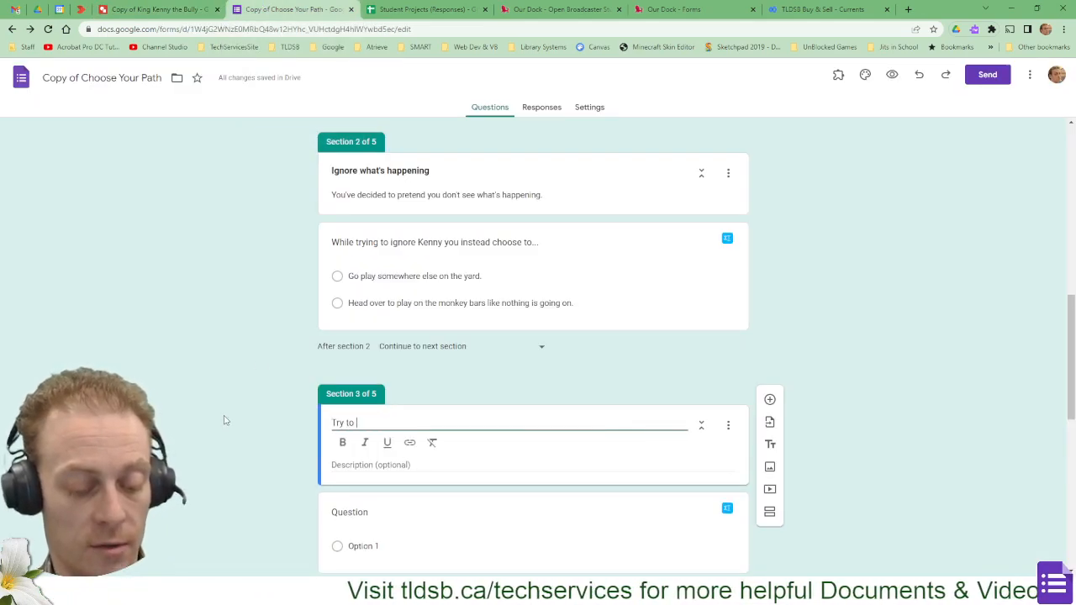
type("play some")
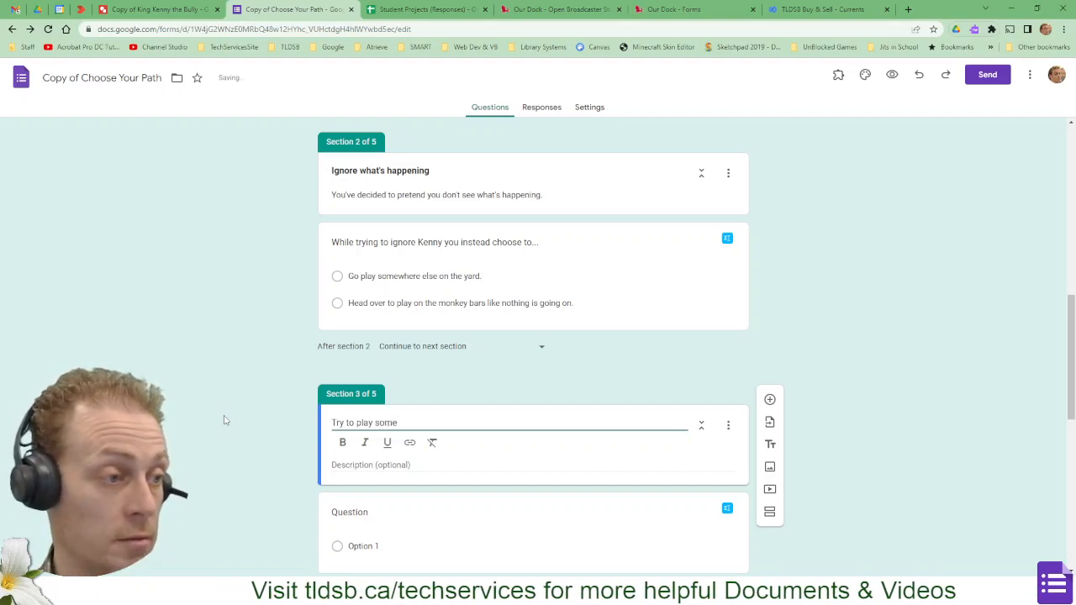
type("nwhere else")
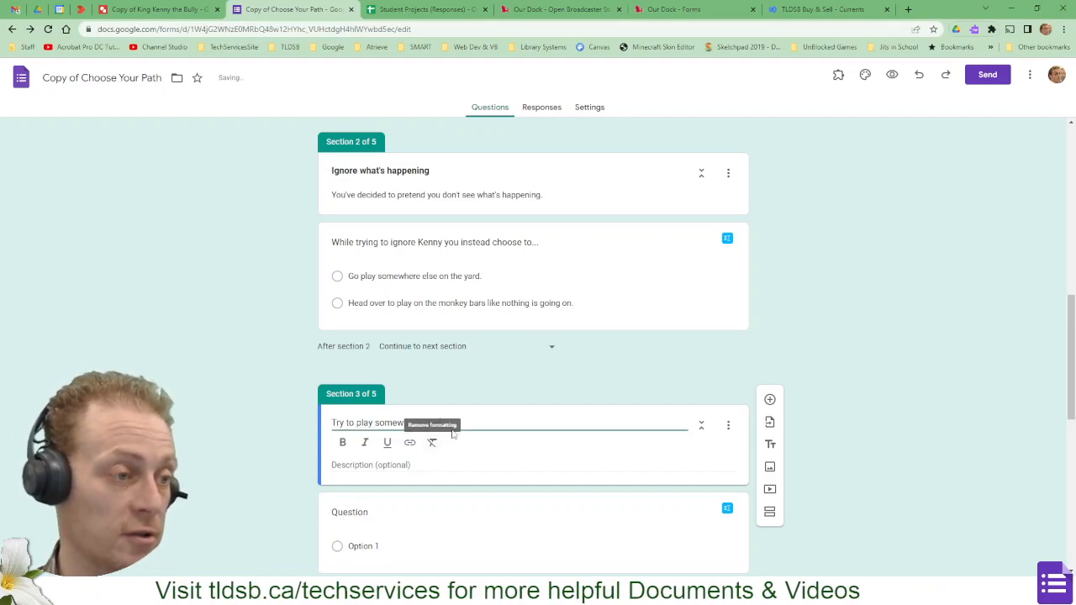
Consult the drawing's "See your upset classmate later" box and enter section 3's question as "You return to class after recess and see your upset classmate."
left_click(392, 531)
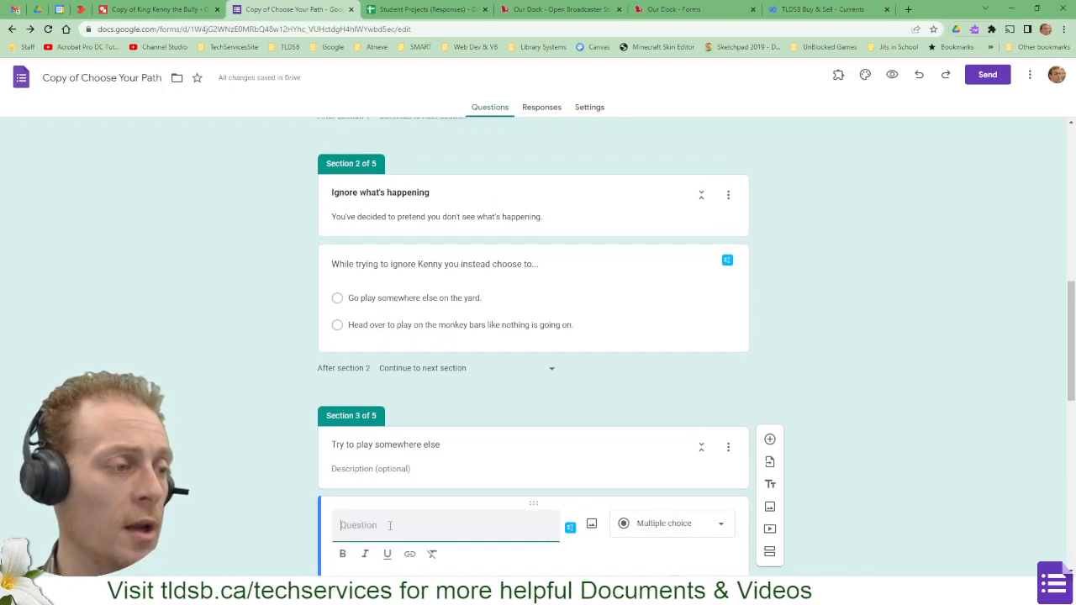
left_click(135, 10)
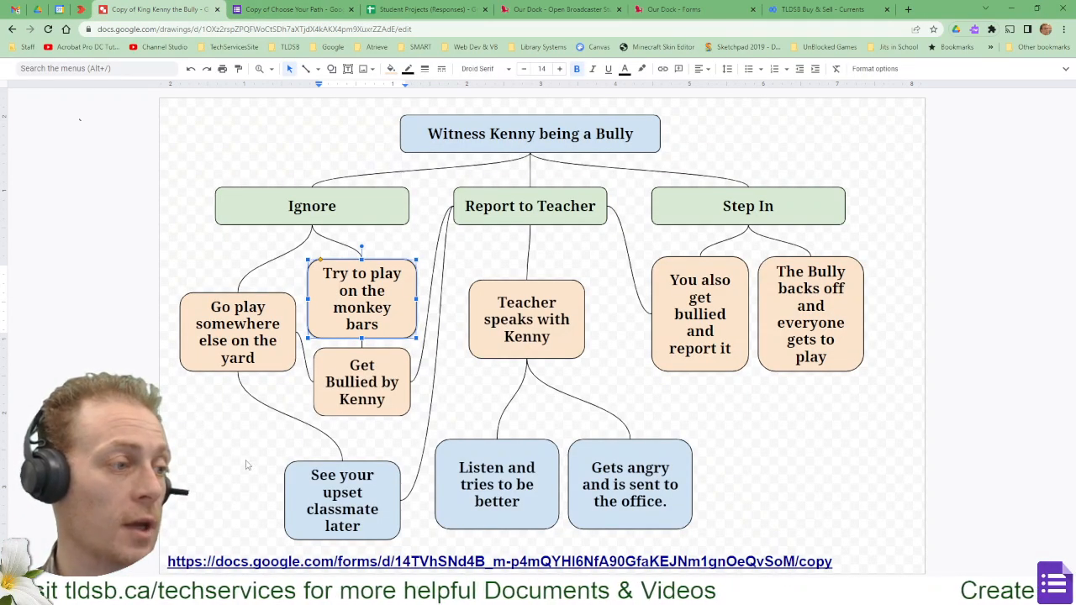
double_click(321, 475)
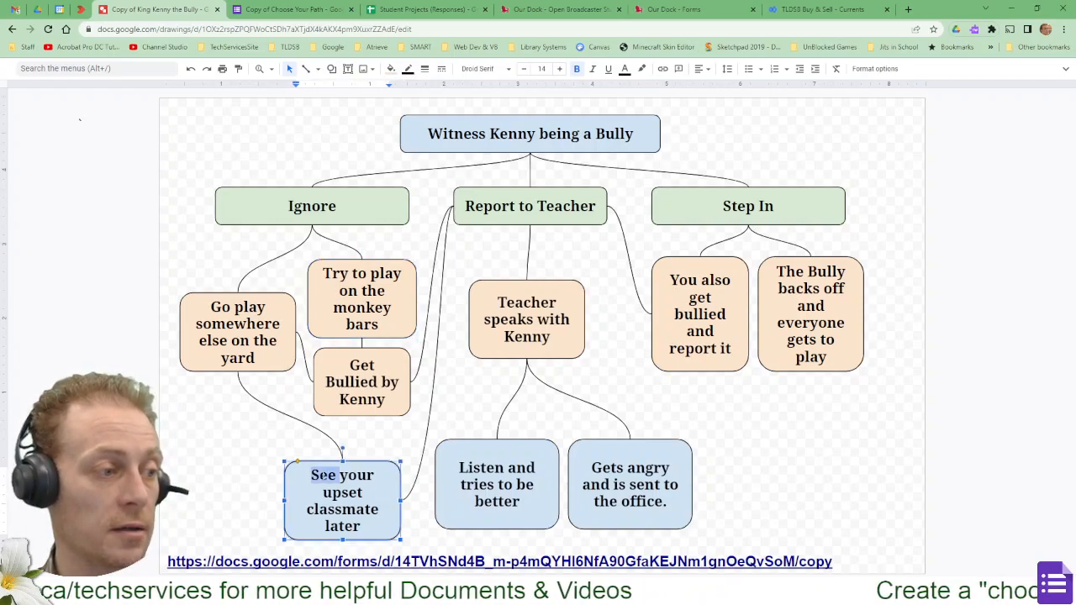
left_click(341, 526)
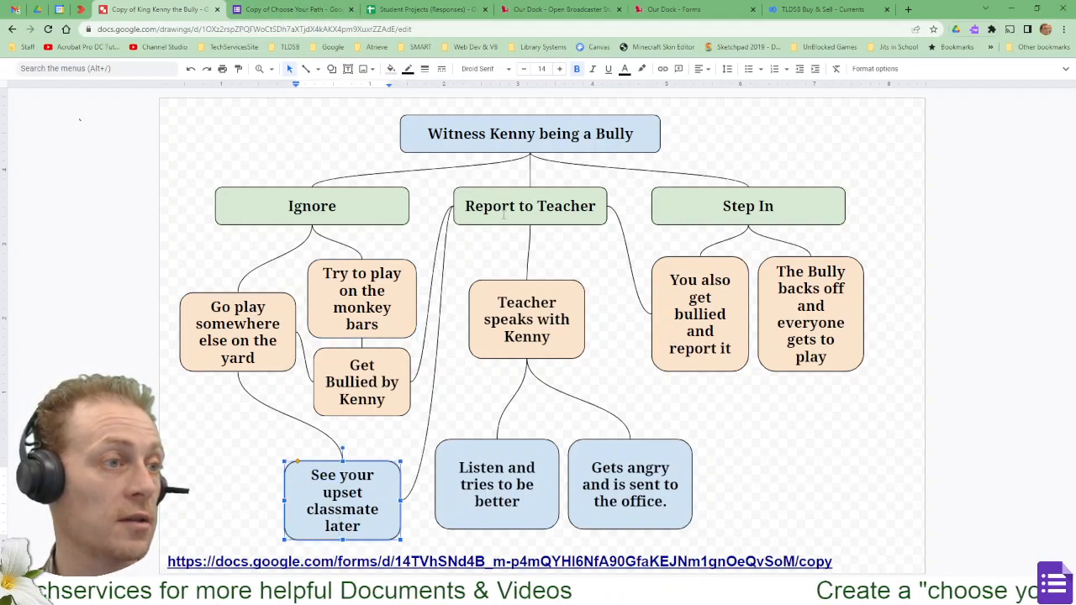
left_click(290, 10)
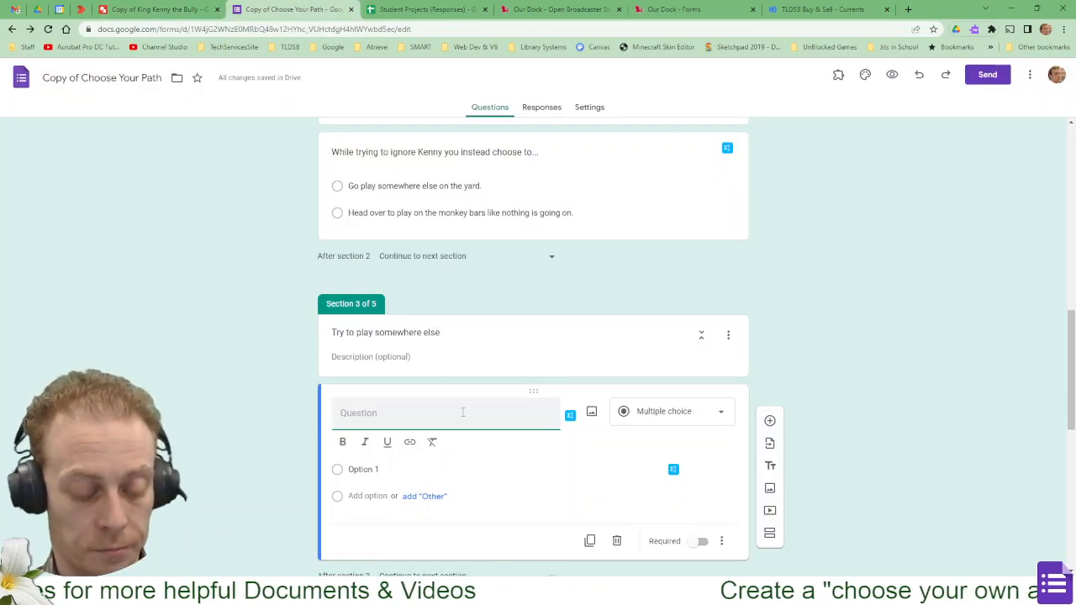
type("You r")
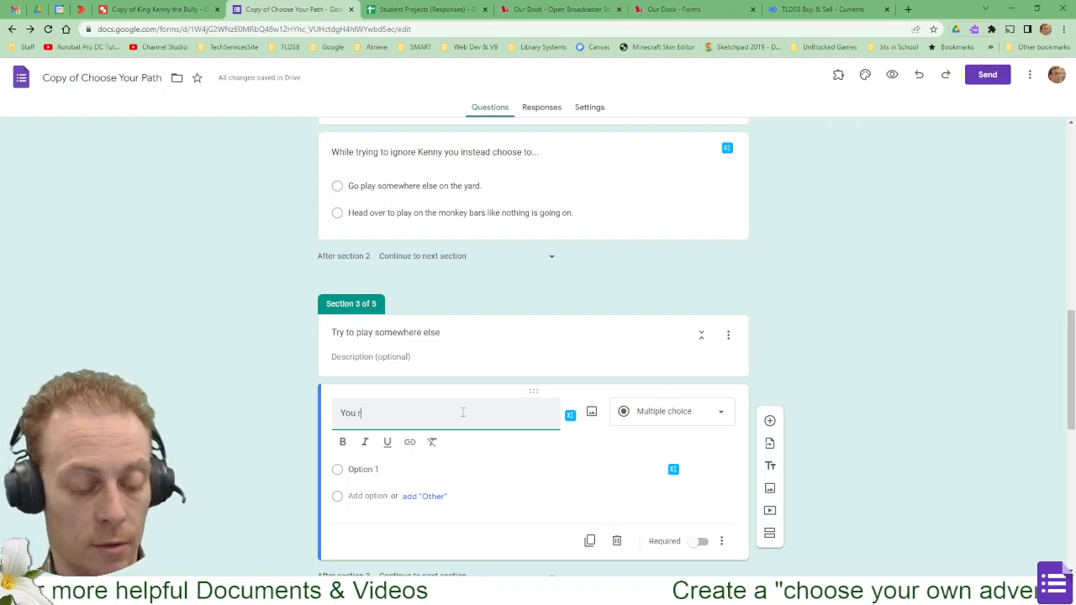
type("eturn to calas")
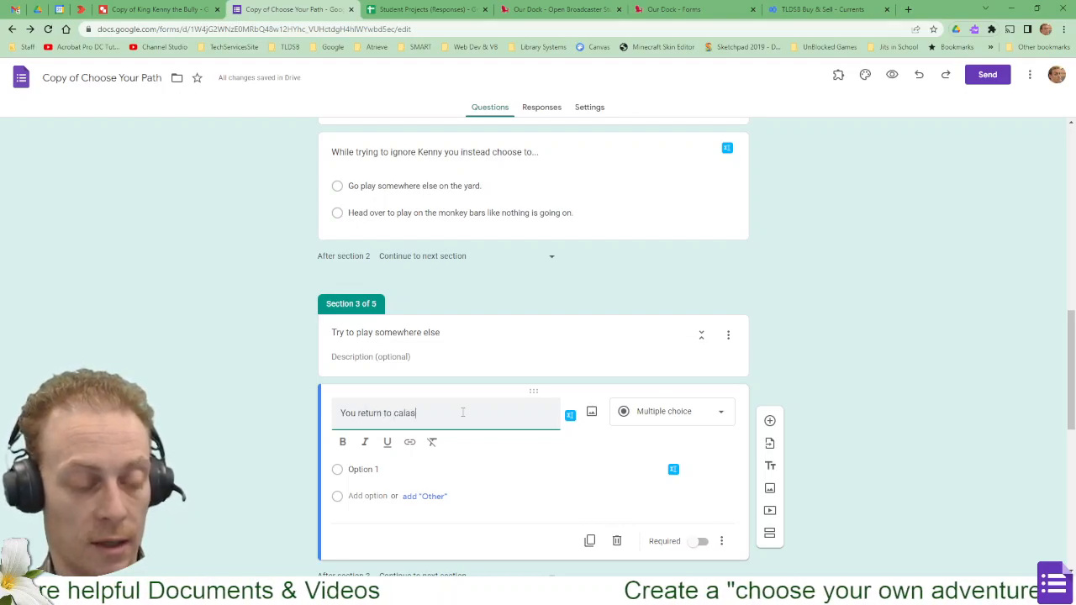
key("BackSpace")
key("BackSpace")
key("BackSpace")
key("BackSpace")
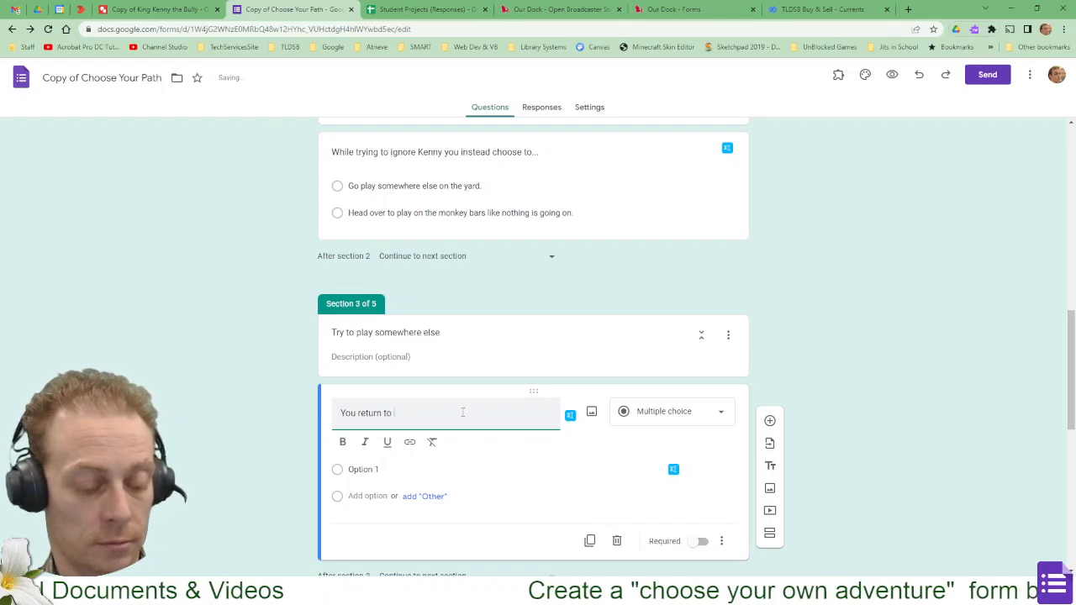
type("class A")
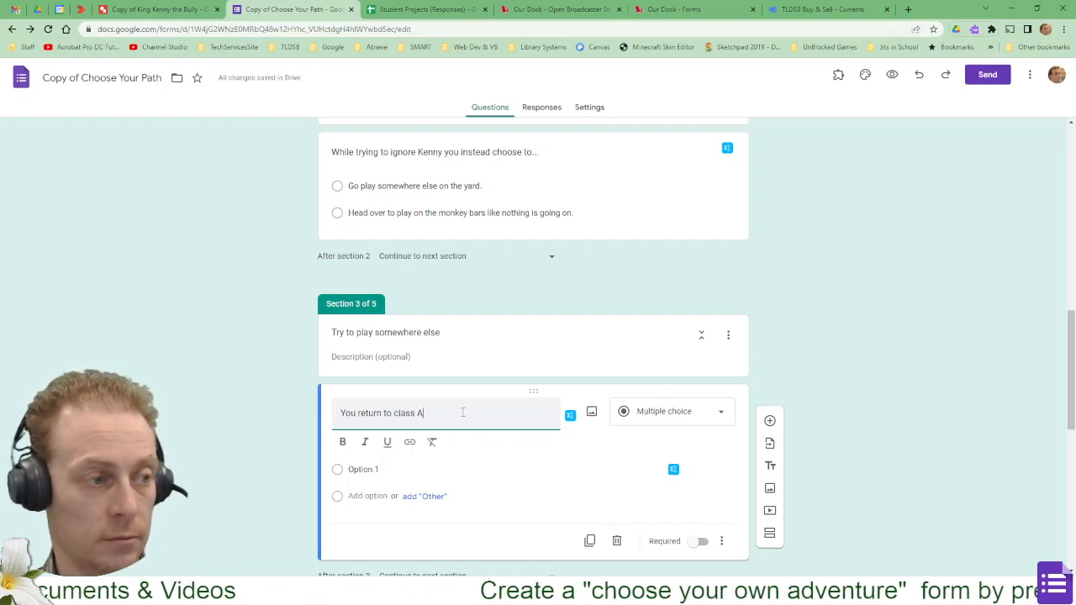
type("fter")
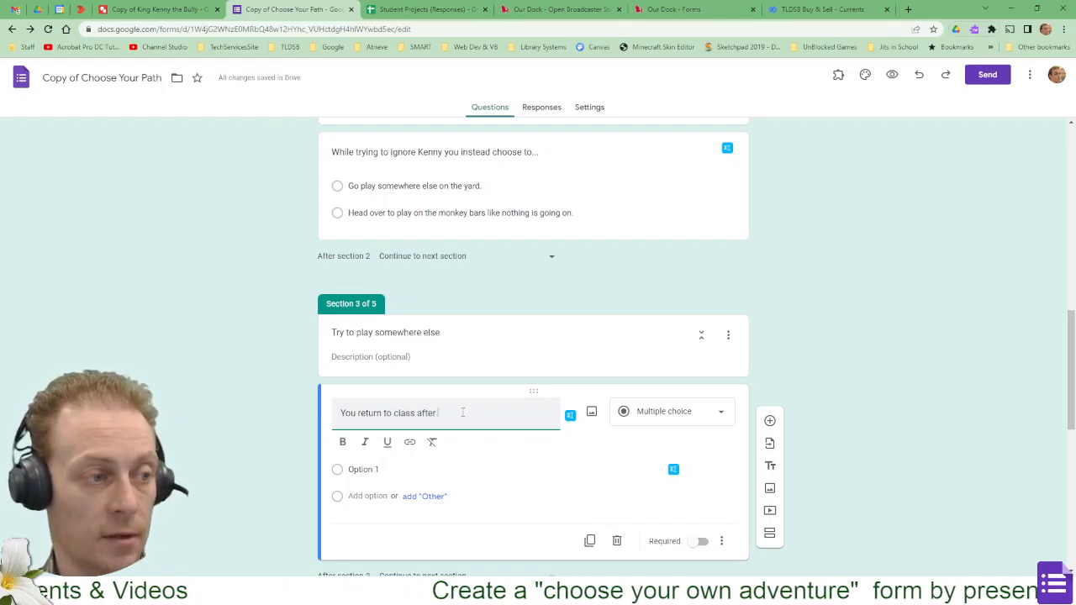
type(" recess a")
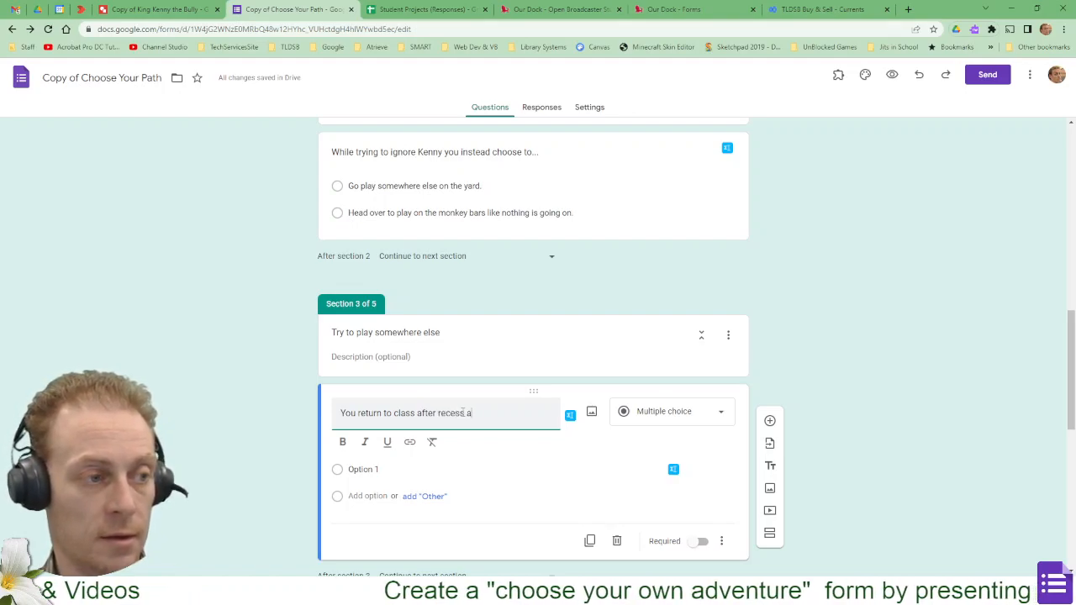
type("nd see your")
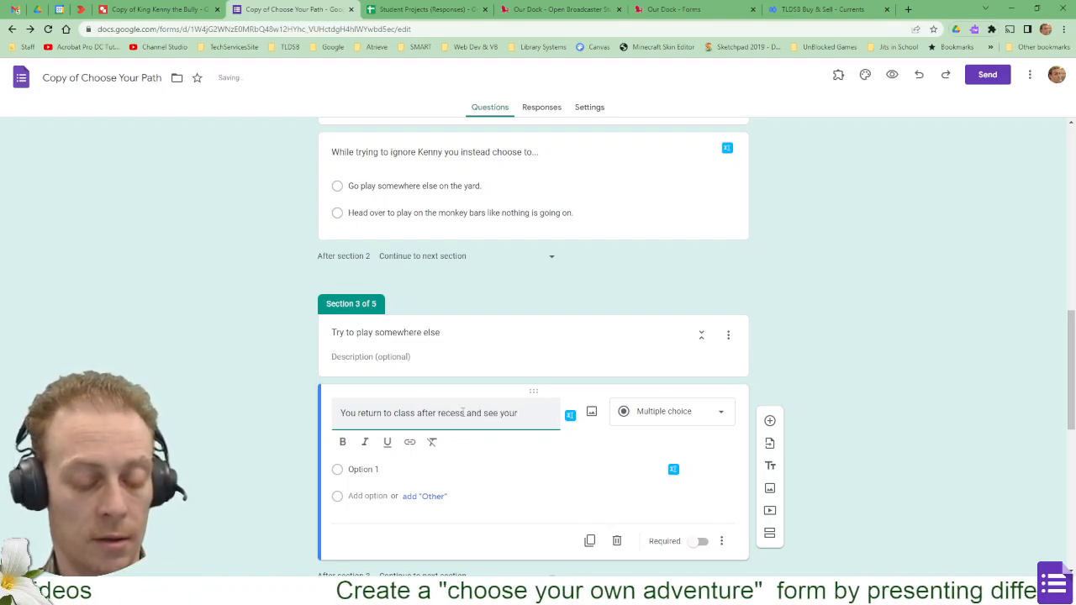
type(" up")
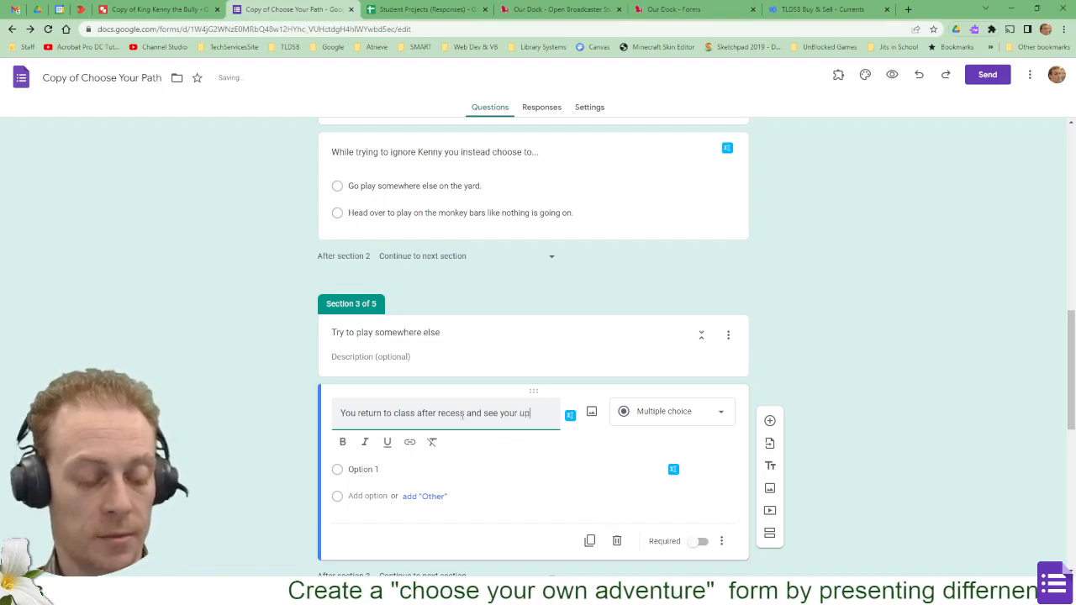
type("set classma")
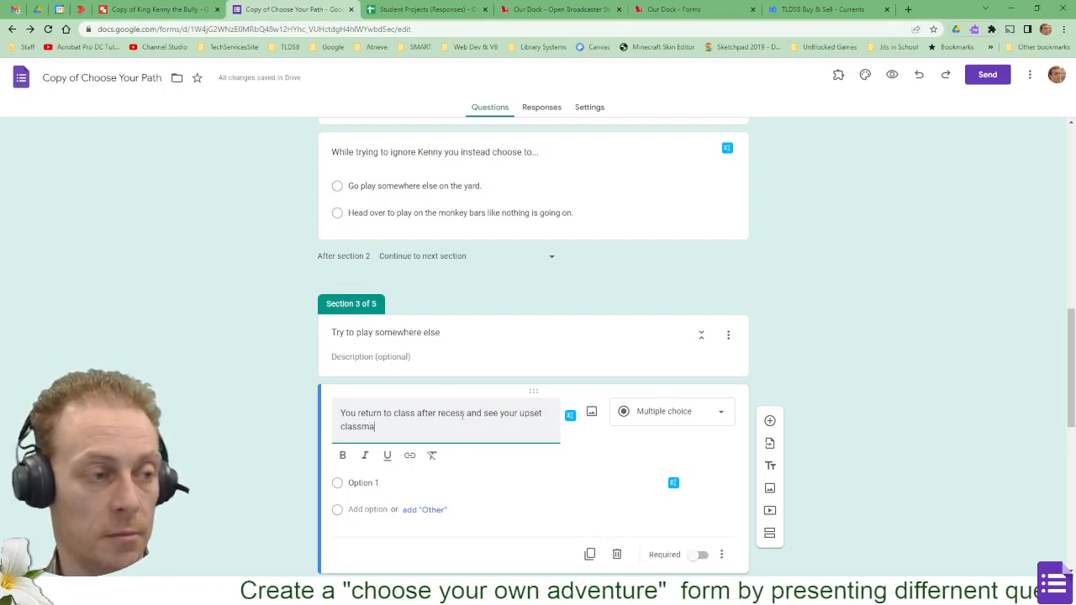
type("te.")
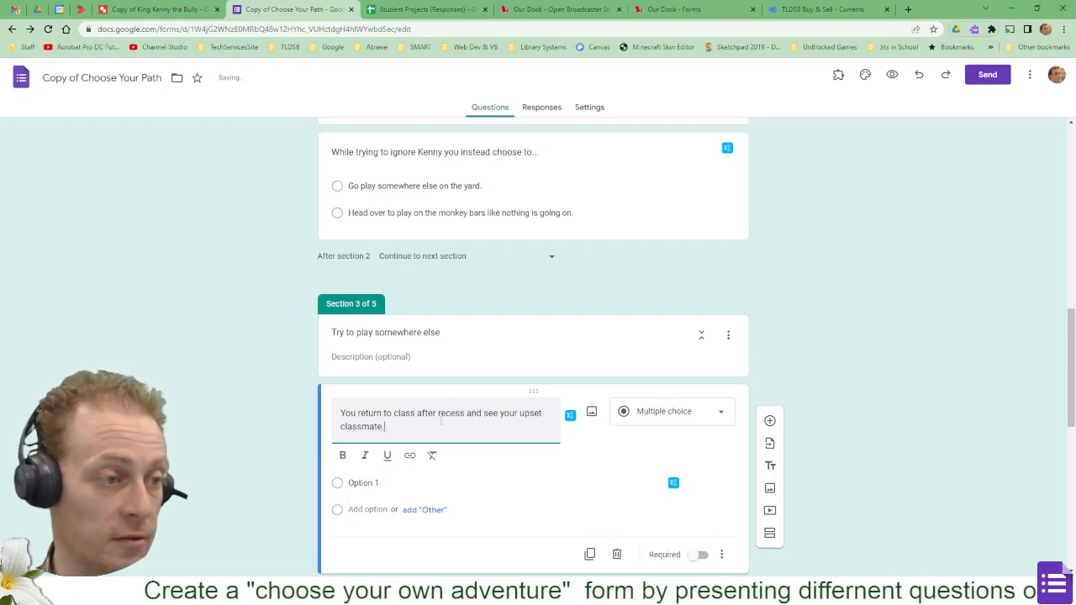
Reword section 3's question to "You return to class after recess and see how upset your classmate is after being bullied."
double_click(508, 412)
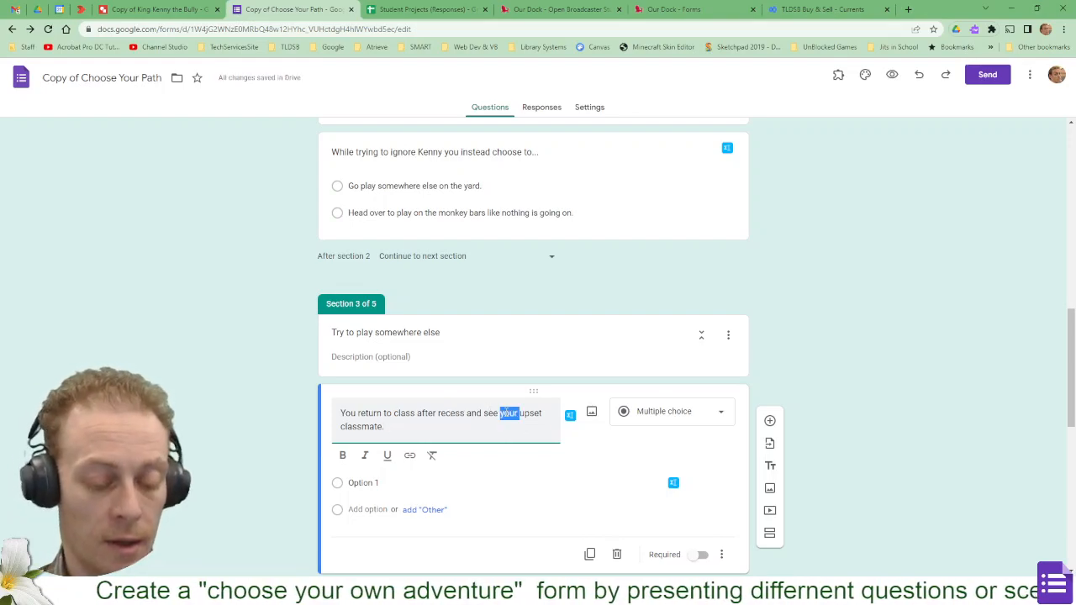
type("how upset ")
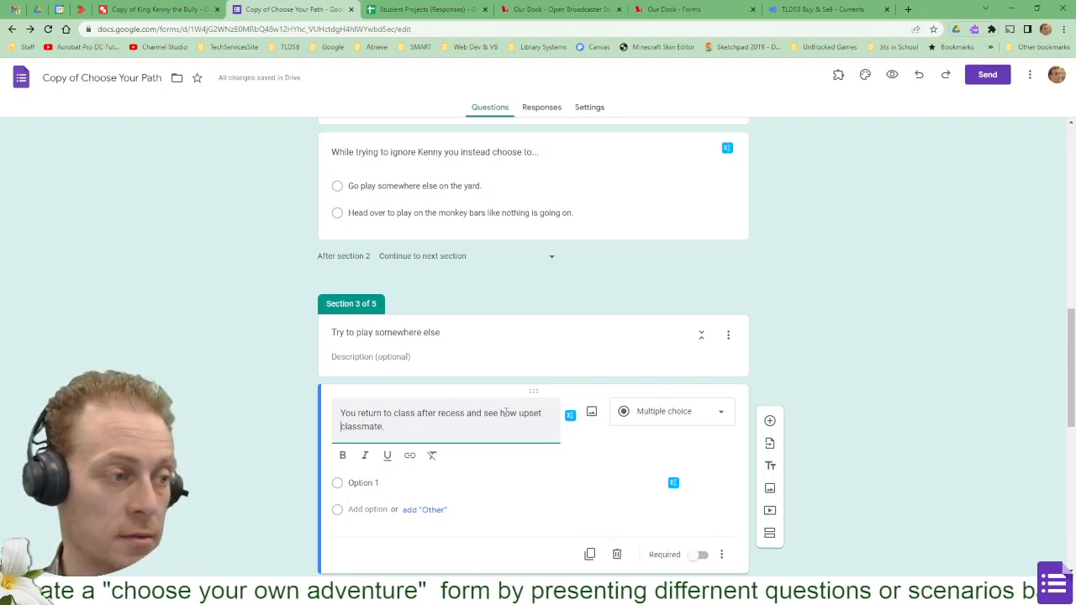
type("your")
key("End")
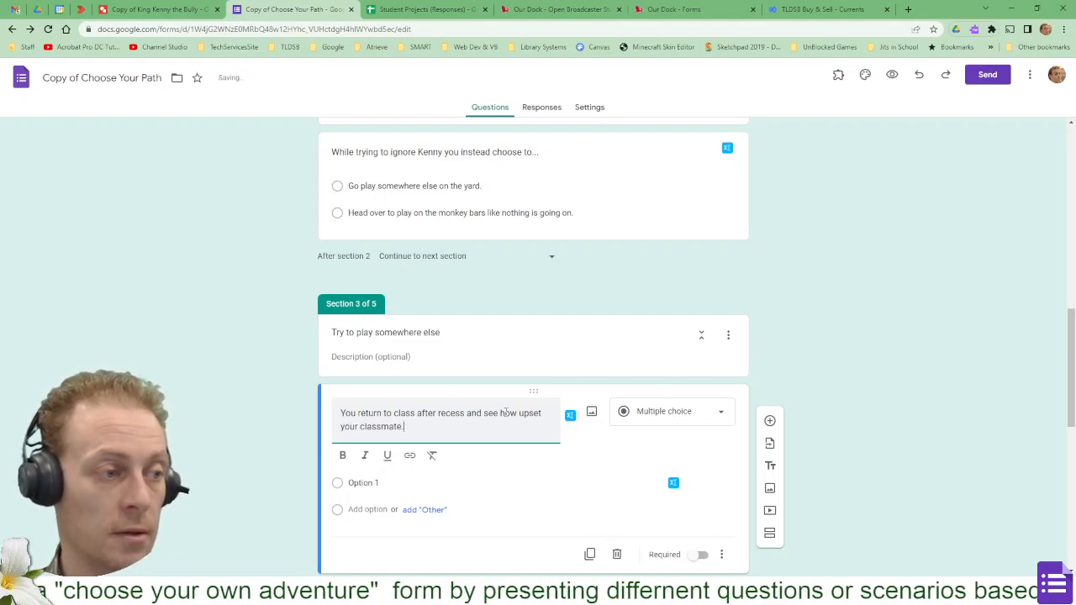
type("is aft")
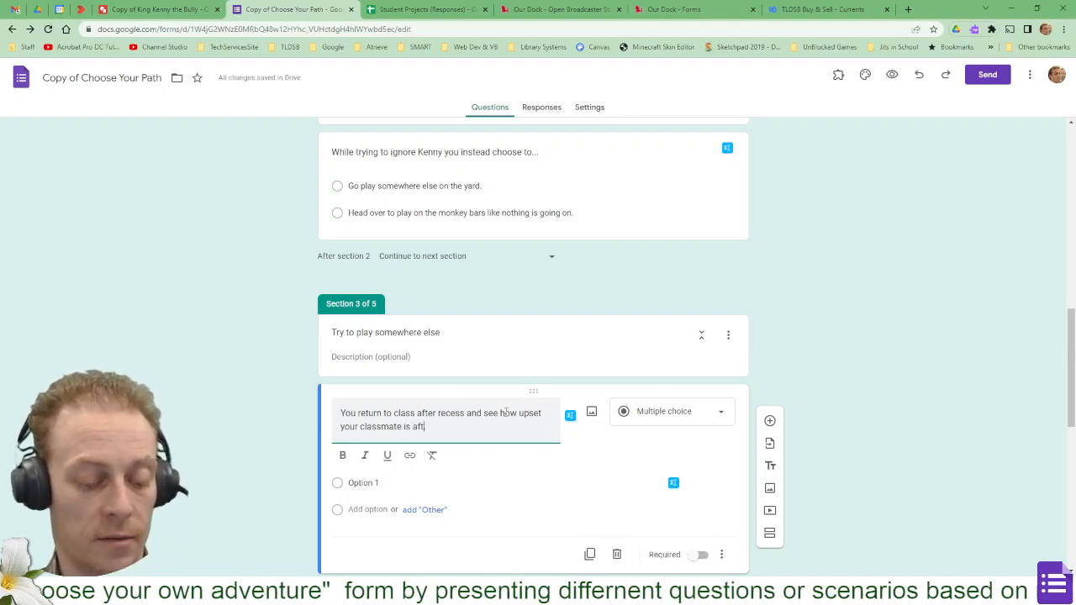
type("er being bullied")
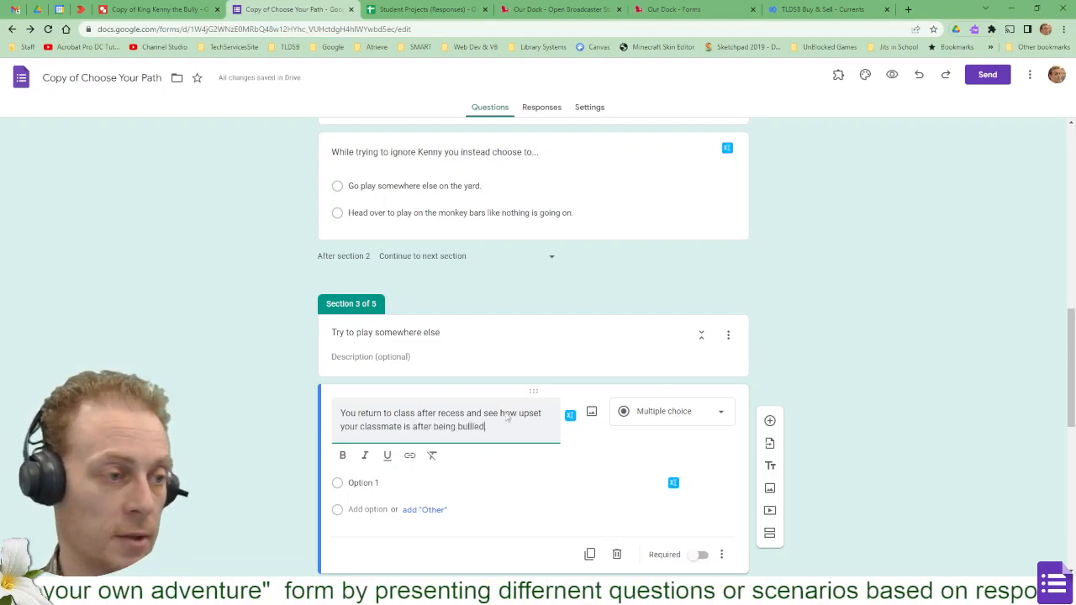
Enter "You choose to report that to teacher" as the first answer option of section 3's question
left_click(427, 483)
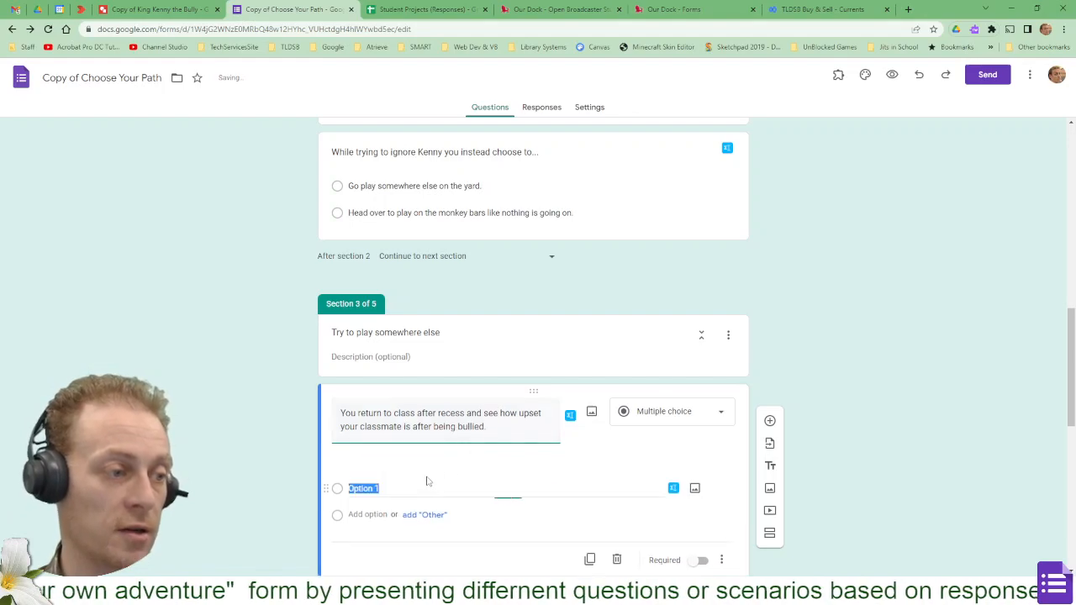
type("You")
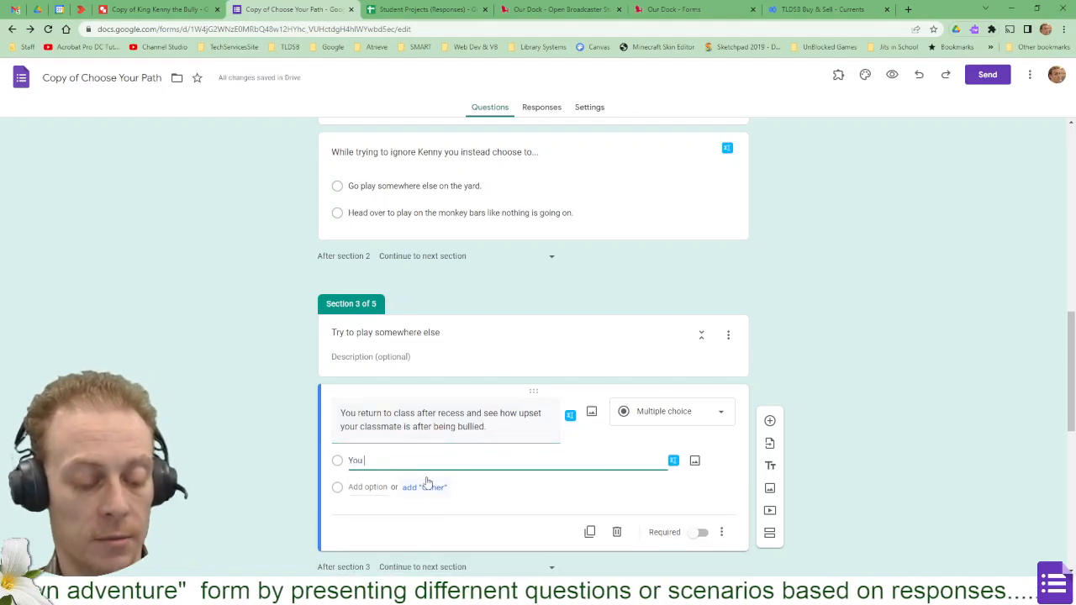
type(" choose to repor")
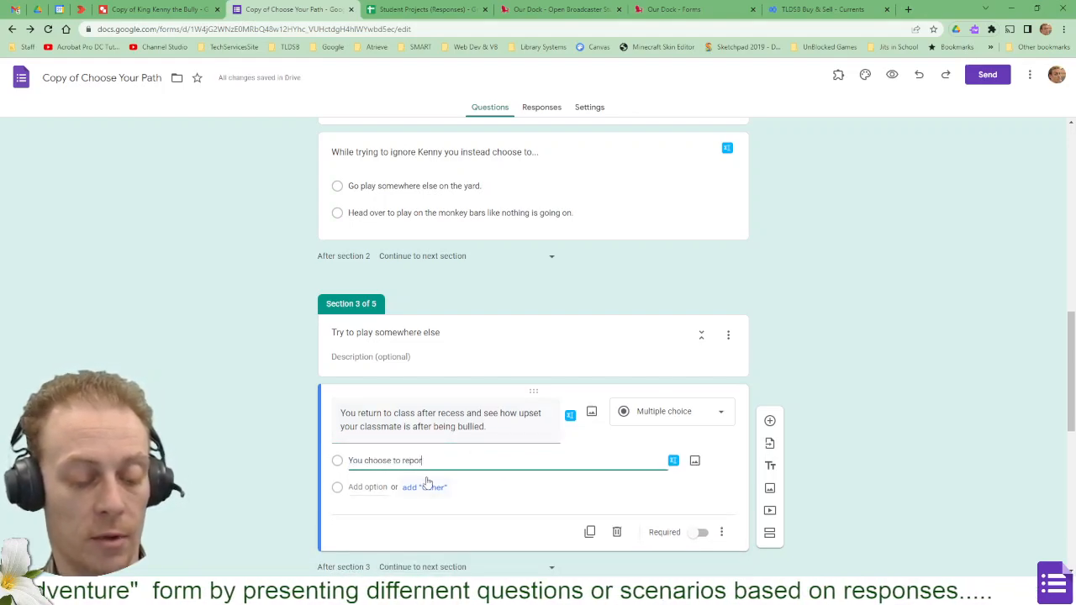
type("t that to t")
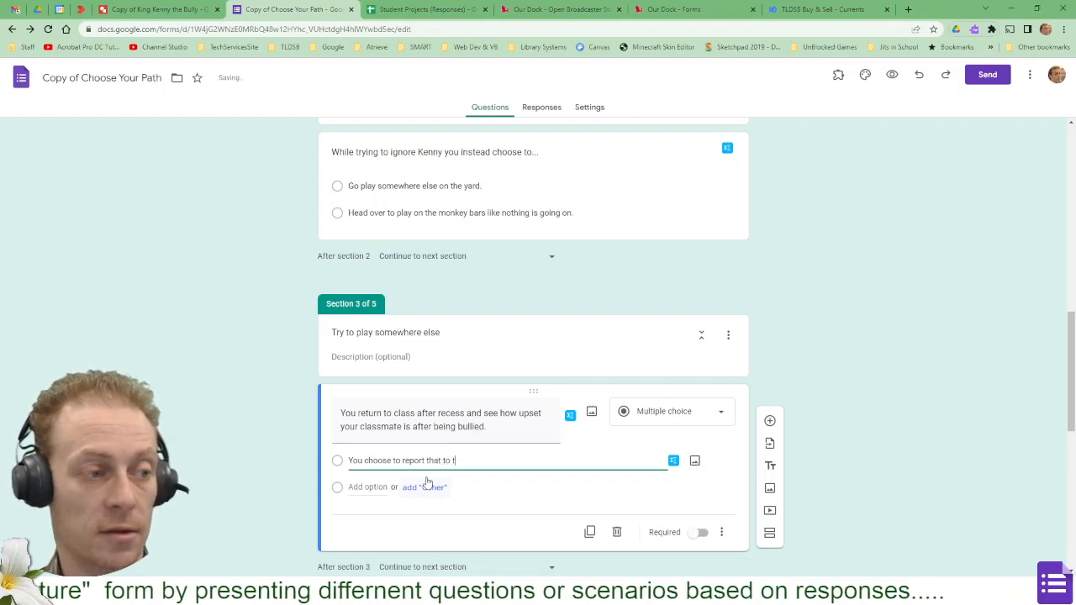
type("heacher")
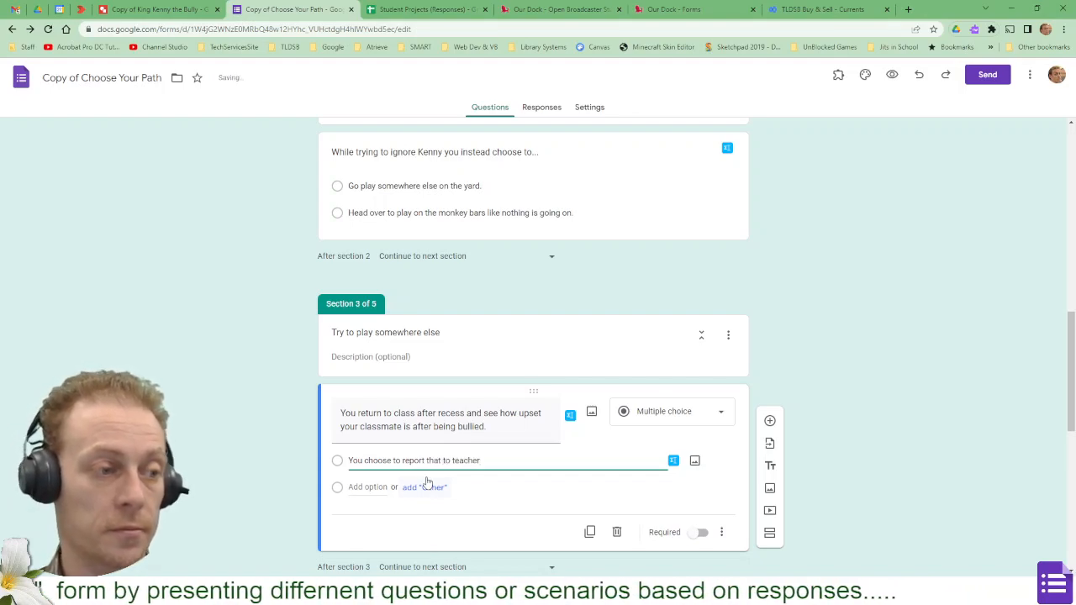
Add "You continue to ignore the issue." as the second answer option of section 3's question
left_click(367, 488)
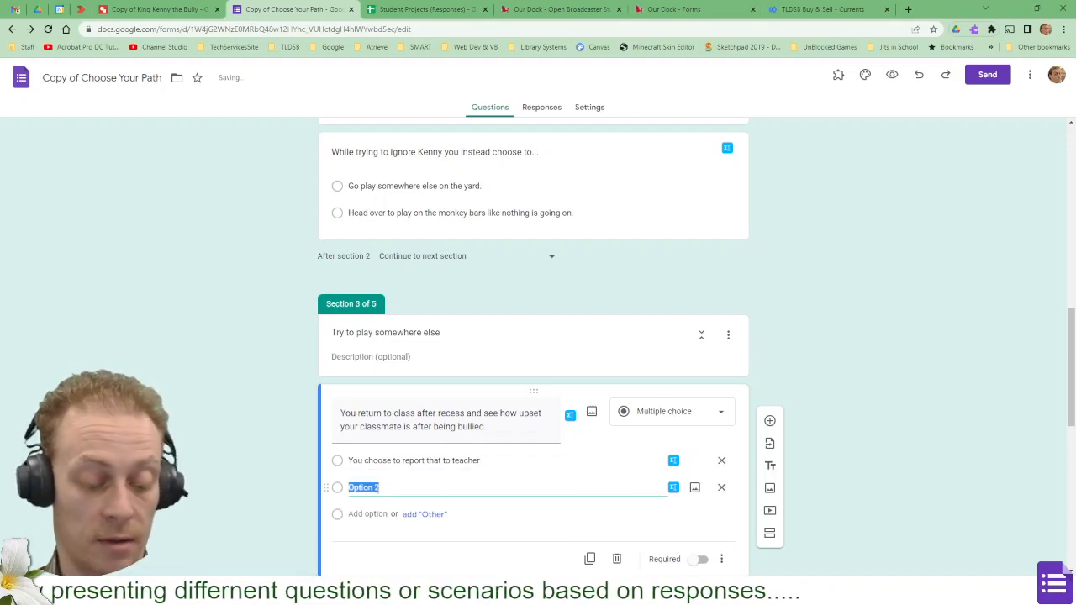
type("You")
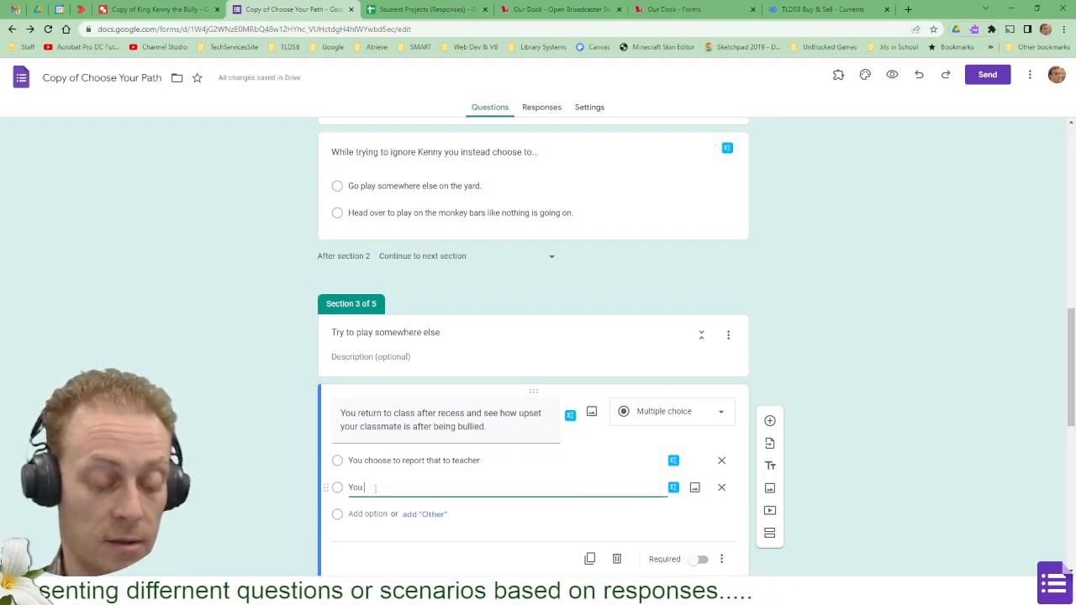
type(" con")
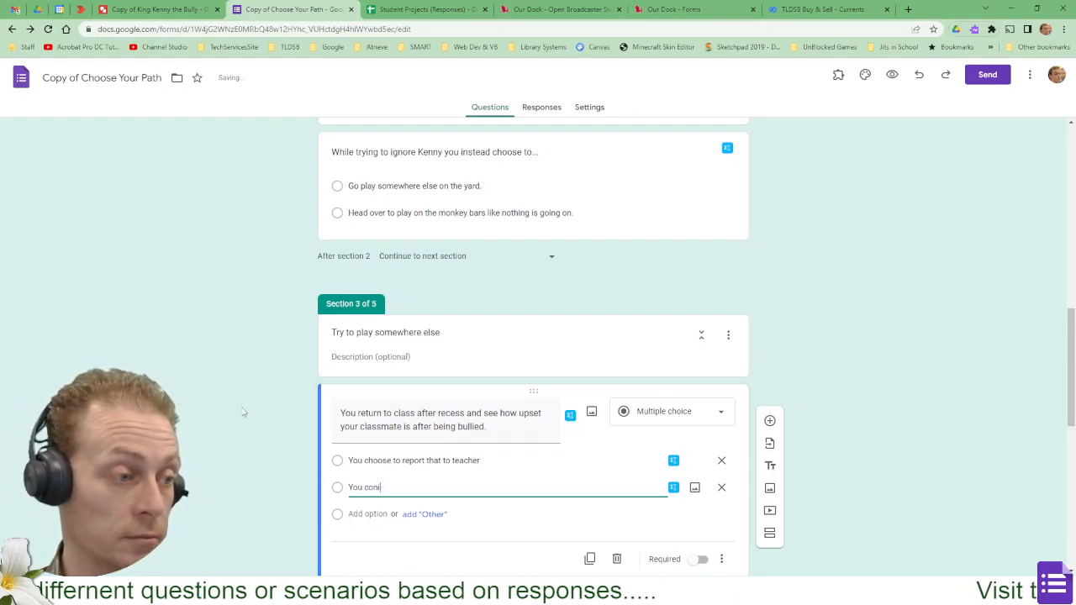
type("tinue")
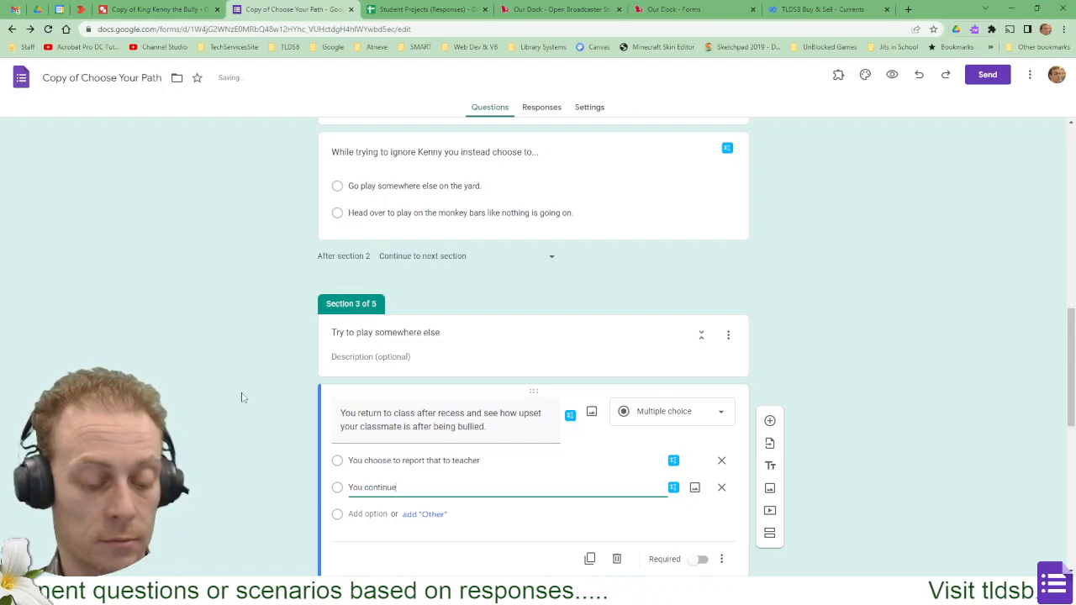
type(" to ingo")
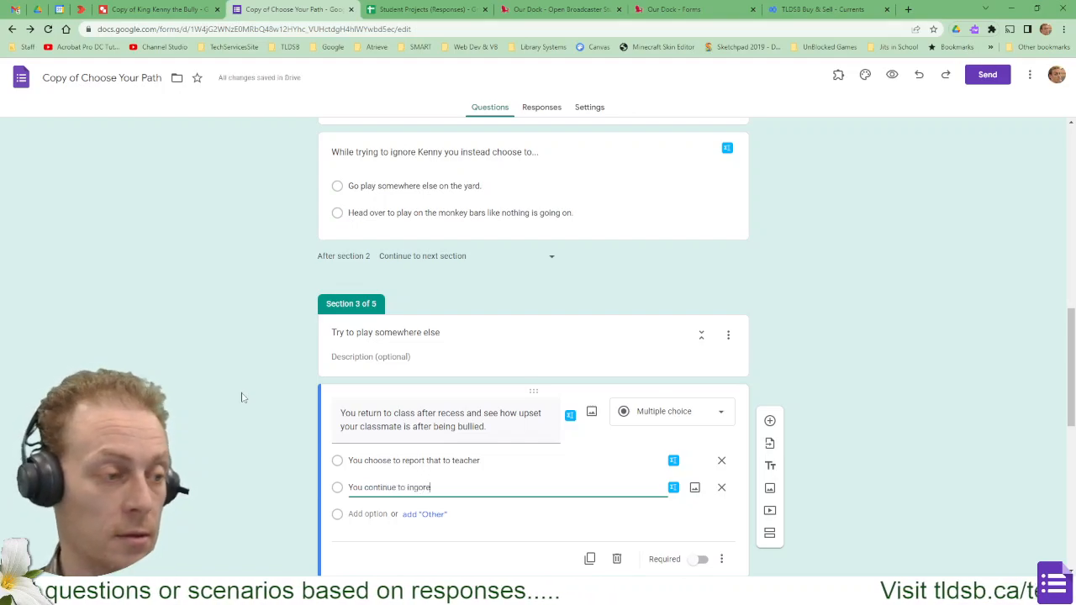
key("BackSpace")
key("BackSpace")
key("BackSpace")
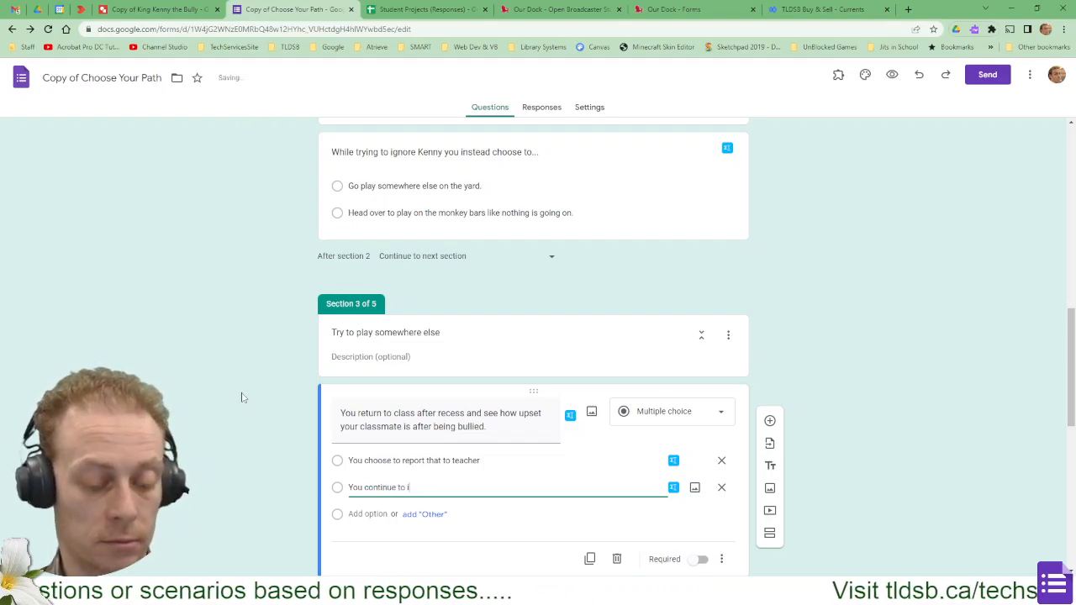
type("gnore the issue.")
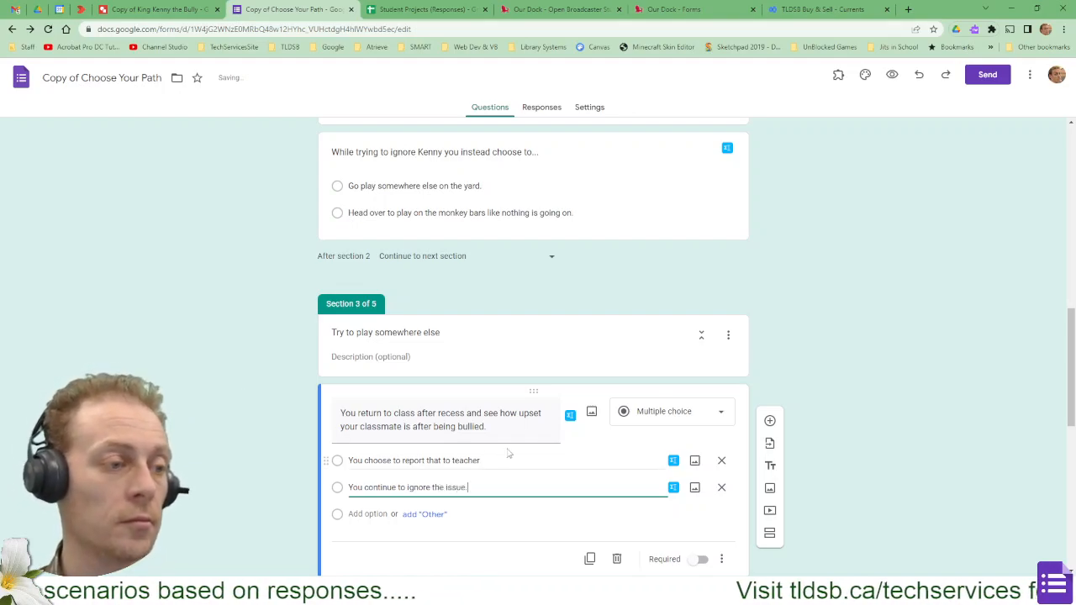
Enable answer-based routing on section 3's question, sending the report option to section 4 (Report to the Teacher) and the ignore option to Submit form
scroll(570, 426, "down", 1)
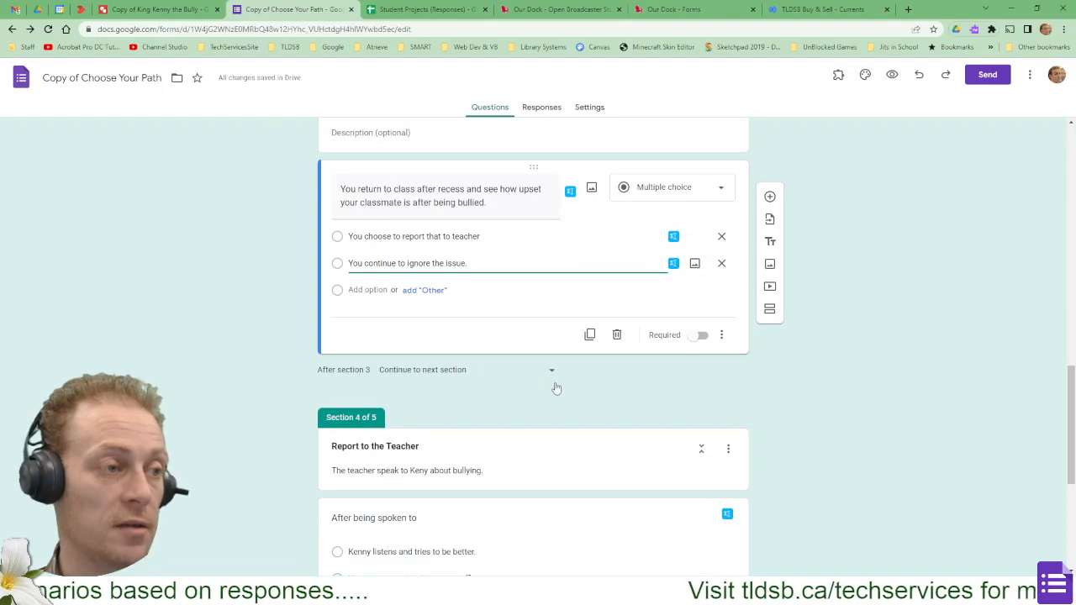
left_click(721, 335)
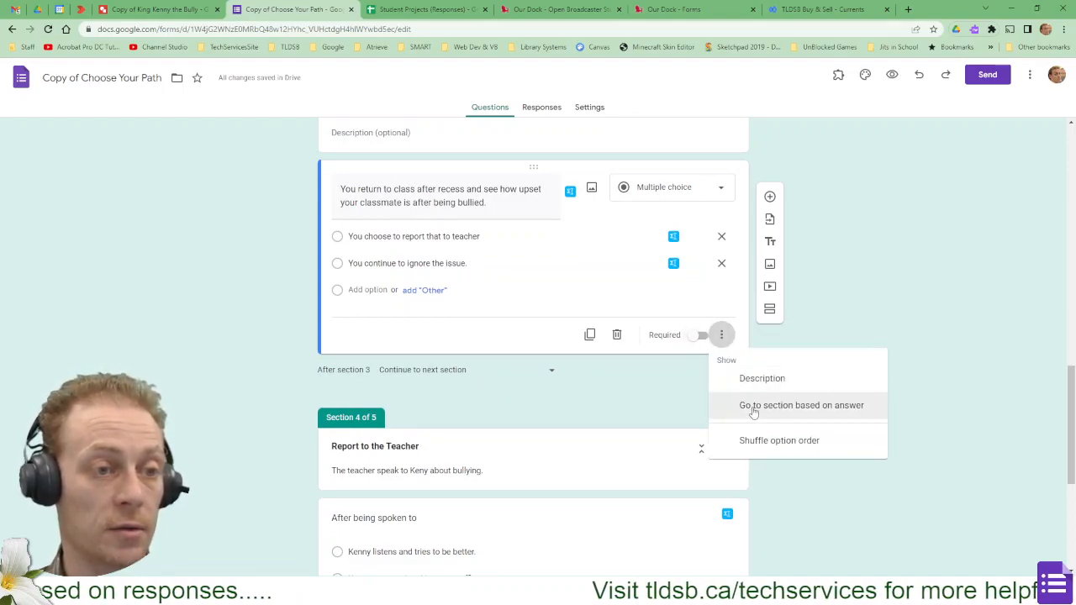
left_click(750, 407)
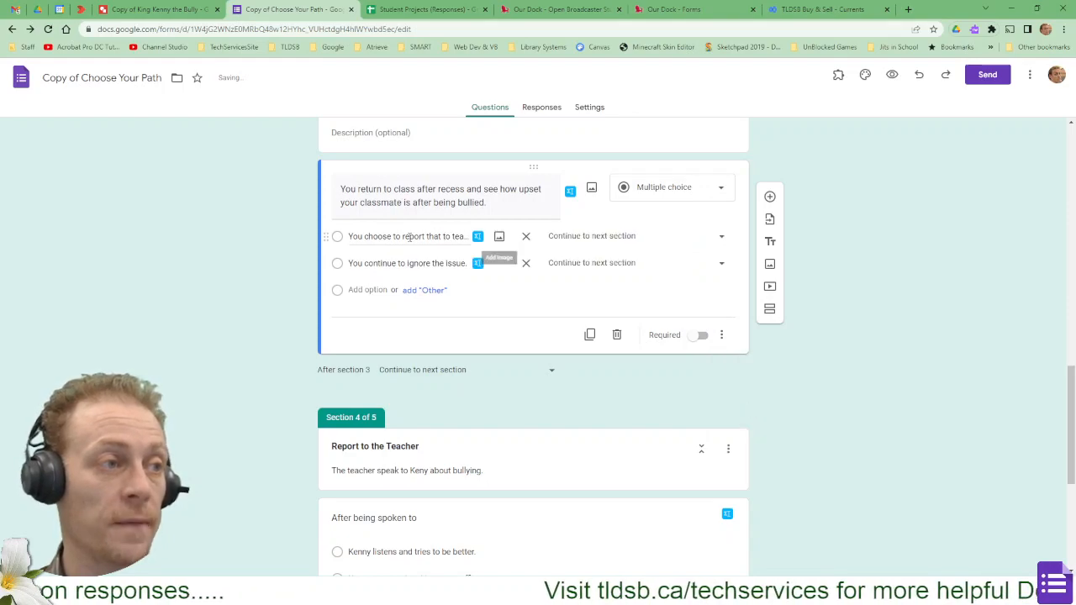
left_click(642, 244)
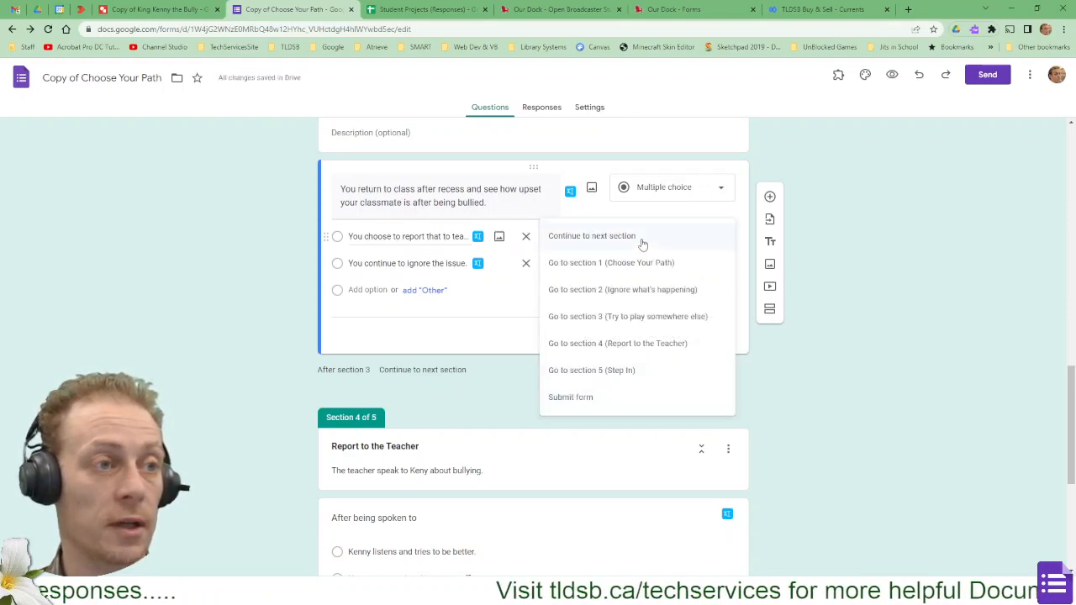
left_click(647, 346)
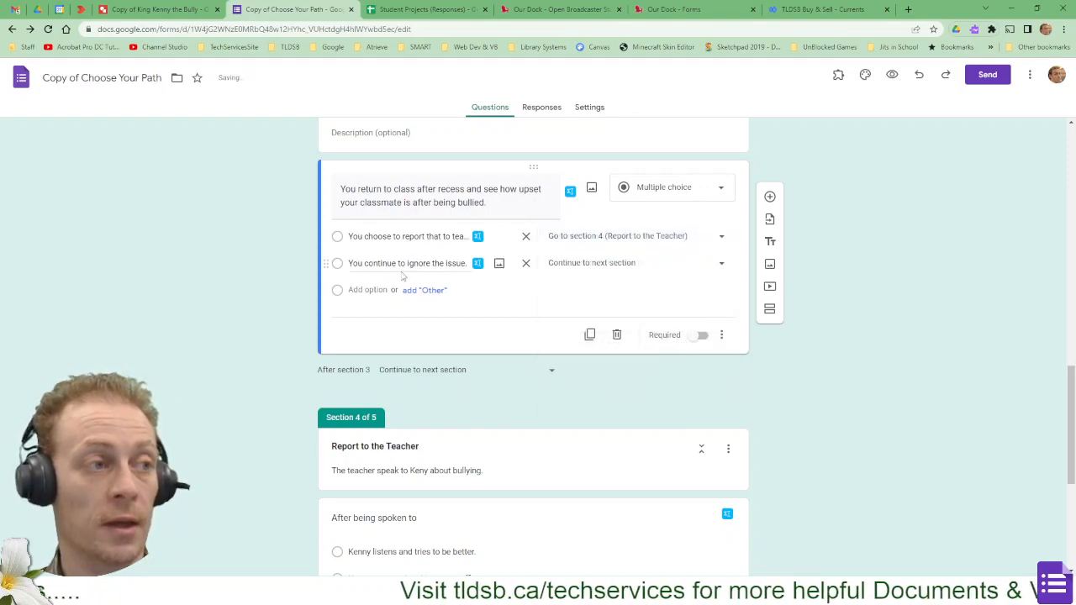
left_click(630, 271)
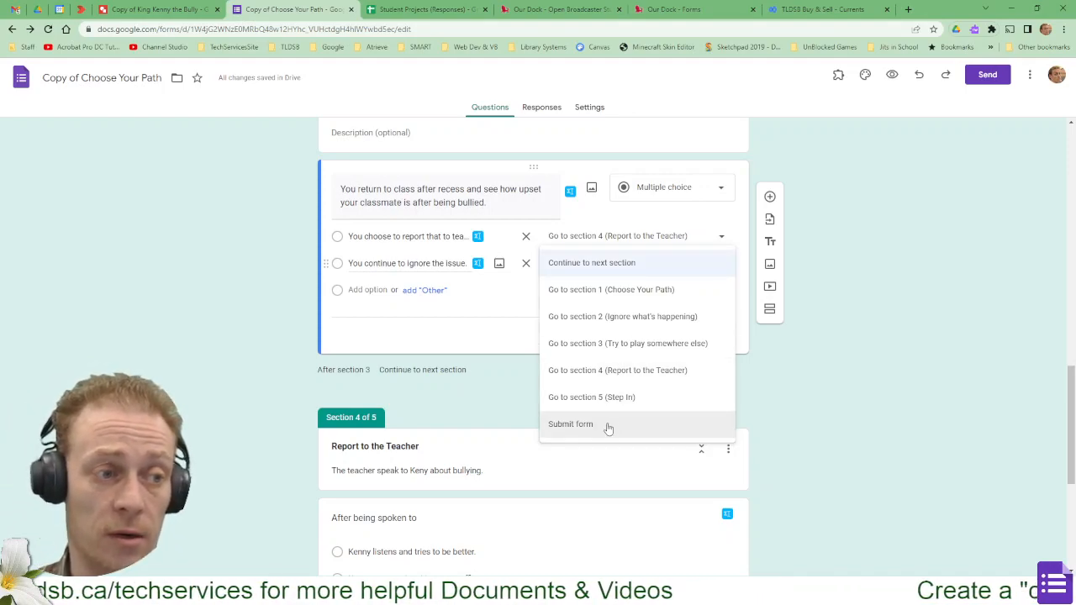
left_click(562, 424)
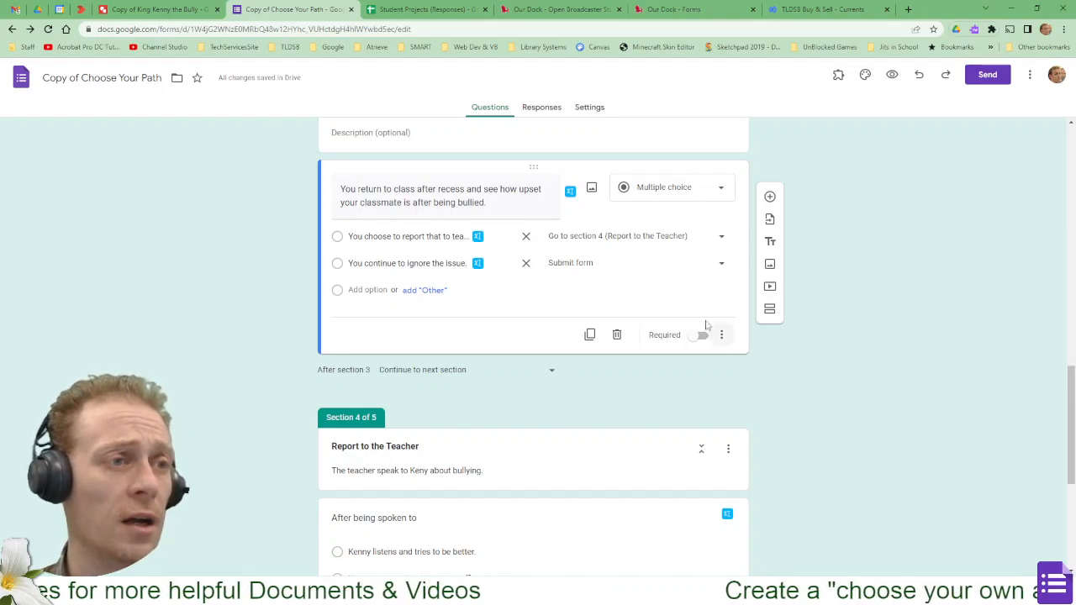
Enable answer-based routing on section 2's question and send "Go play somewhere else on the yard." to section 3 (Try to play somewhere else)
scroll(698, 317, "up", 4)
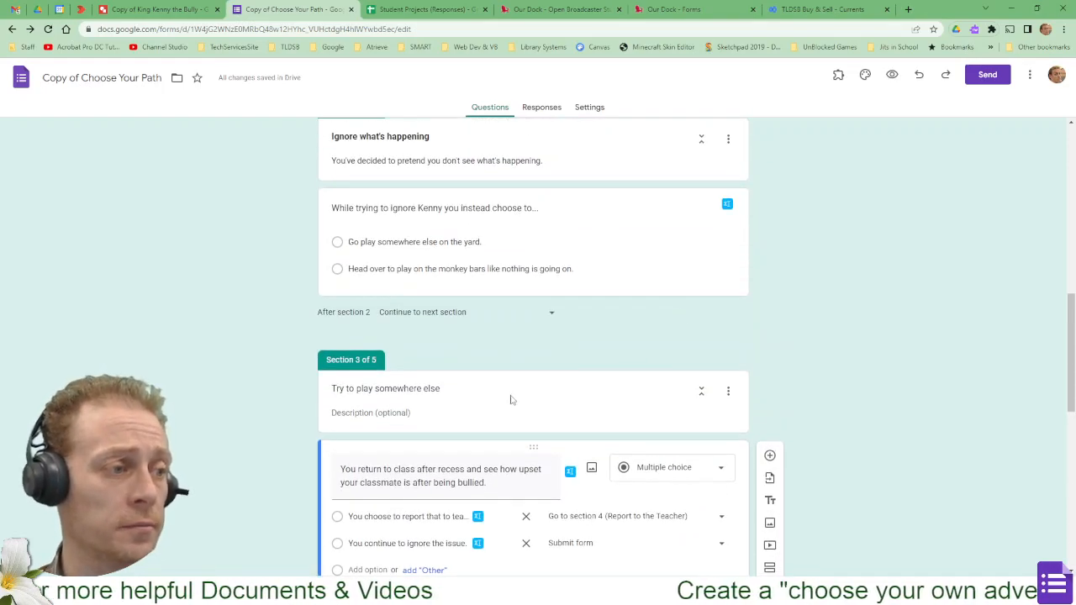
scroll(509, 402, "down", 2)
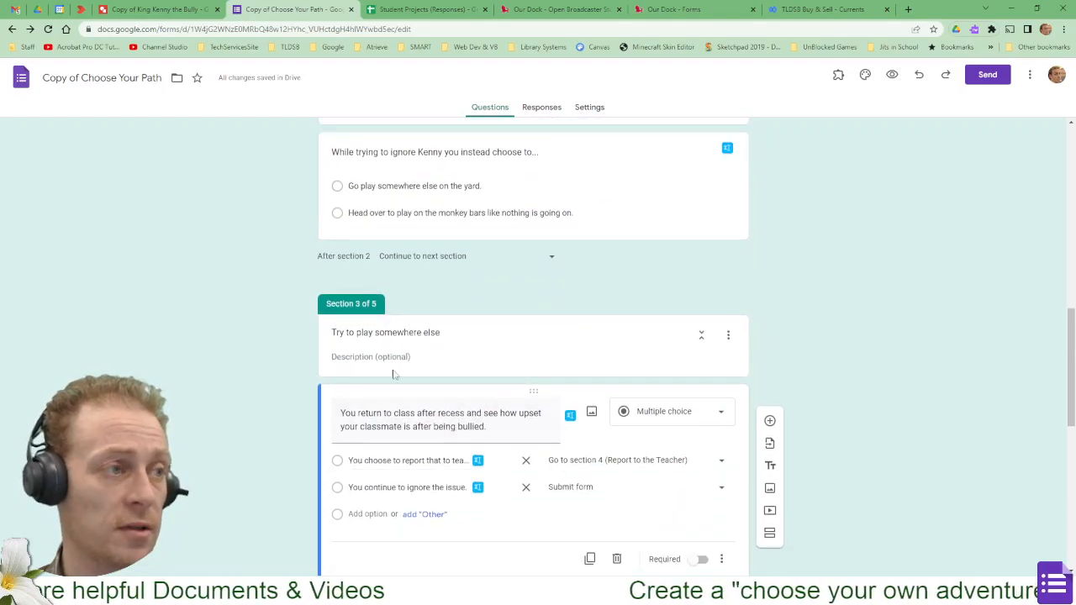
scroll(395, 373, "up", 2)
scroll(380, 335, "up", 1)
left_click(614, 379)
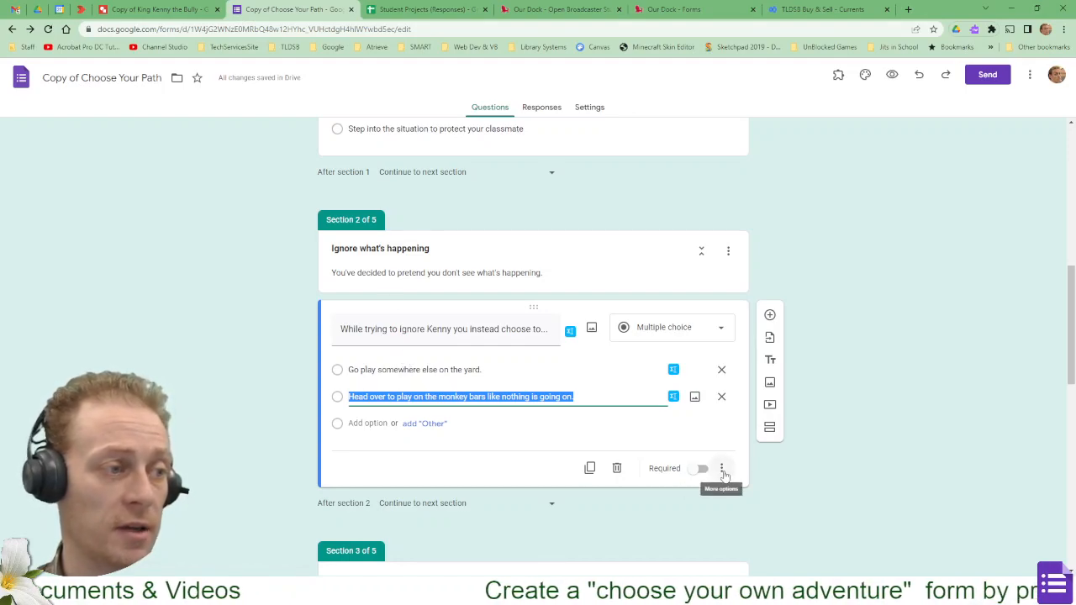
left_click(722, 471)
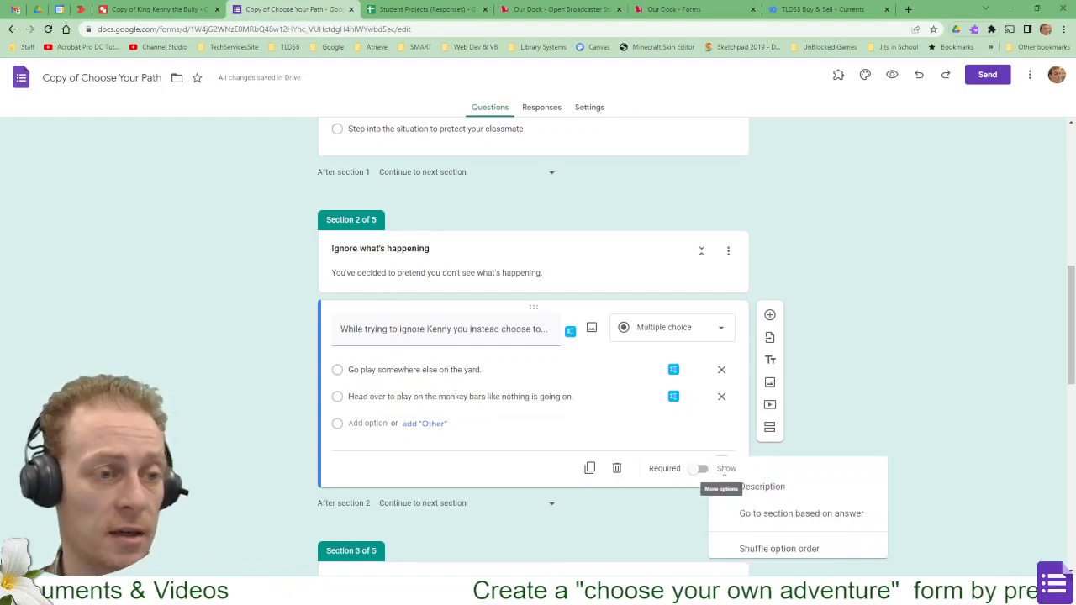
left_click(762, 514)
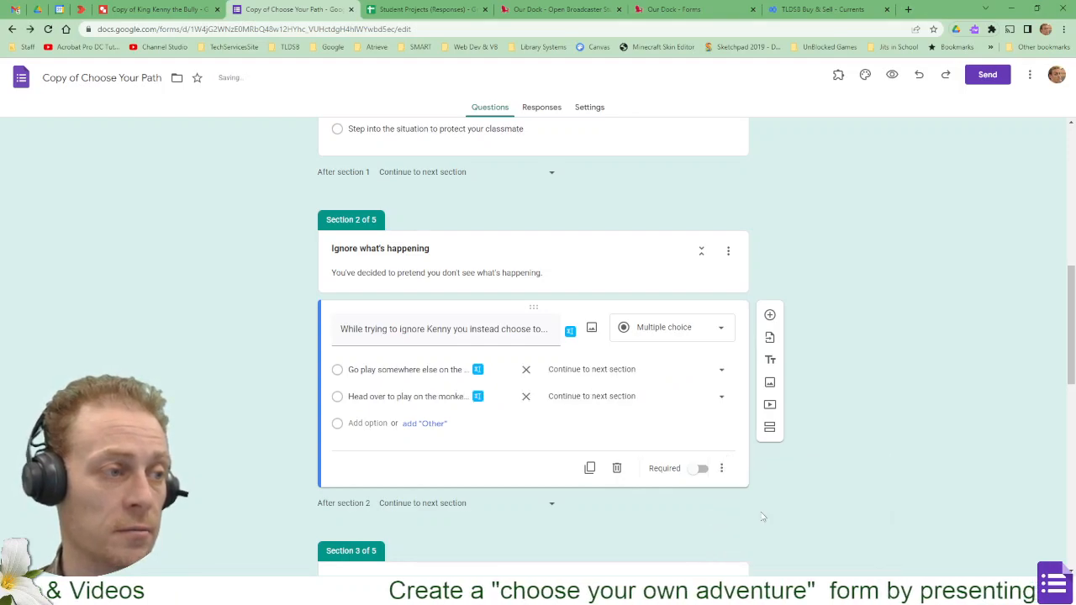
left_click(384, 371)
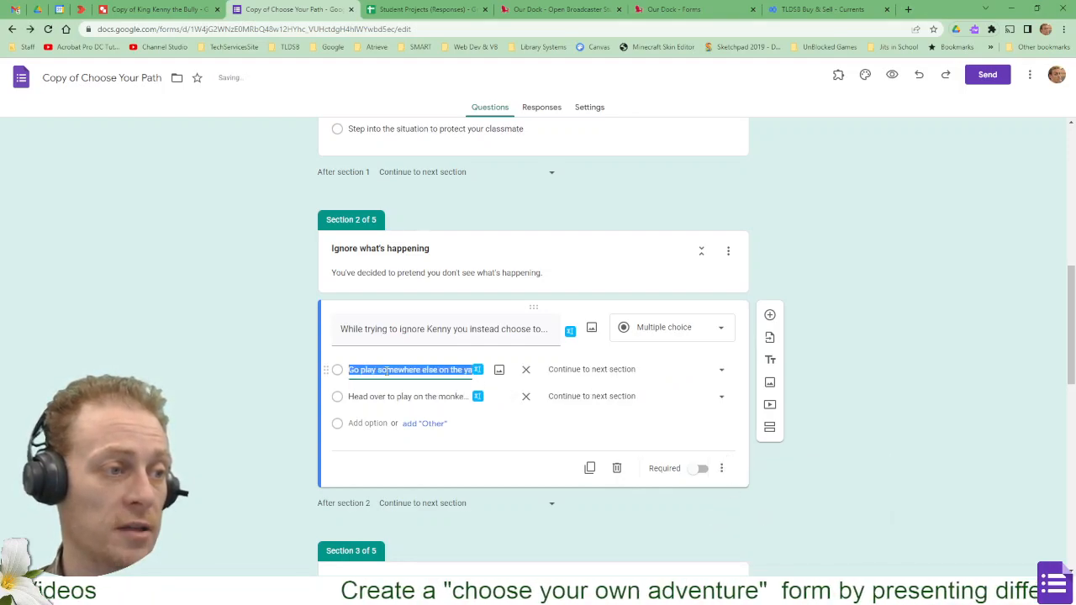
left_click(628, 370)
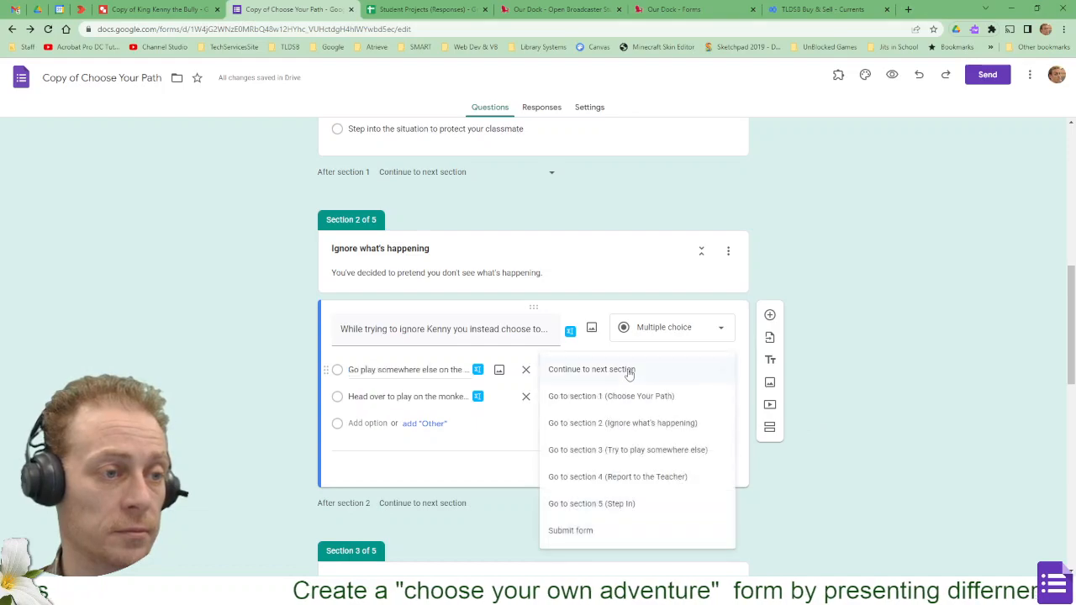
left_click(637, 451)
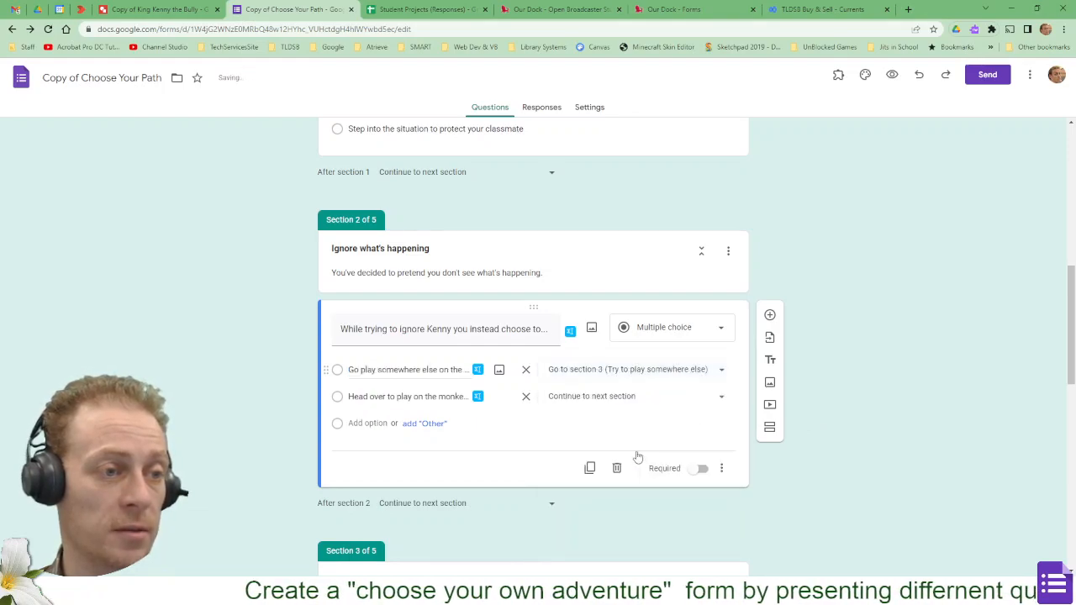
Examine the flowchart for where the monkey bars option leads and how it connects to being bullied and reporting to the teacher
left_click(396, 396)
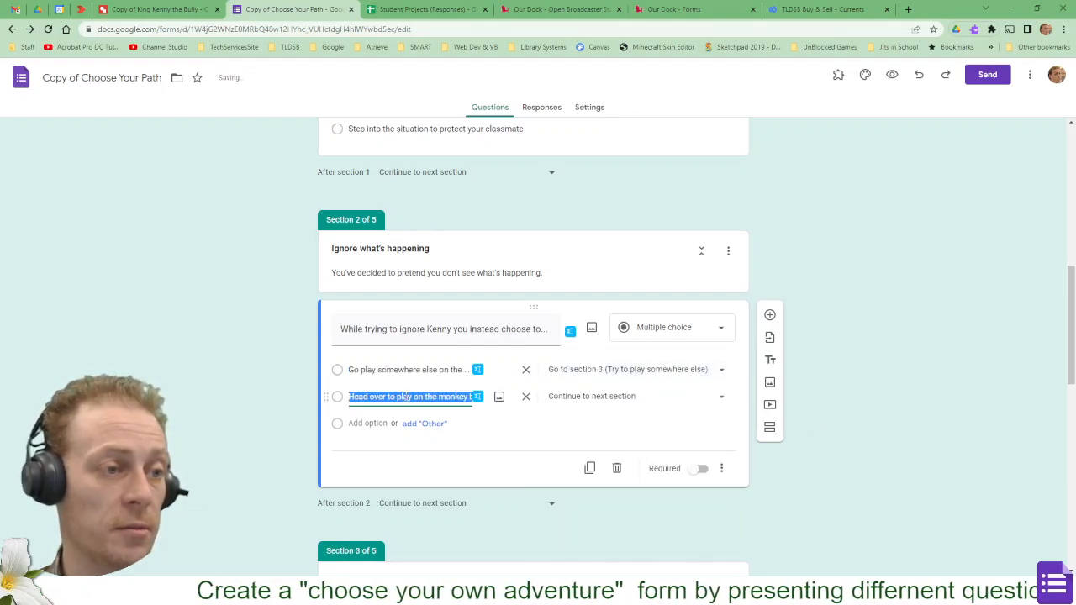
scroll(284, 382, "down", 3)
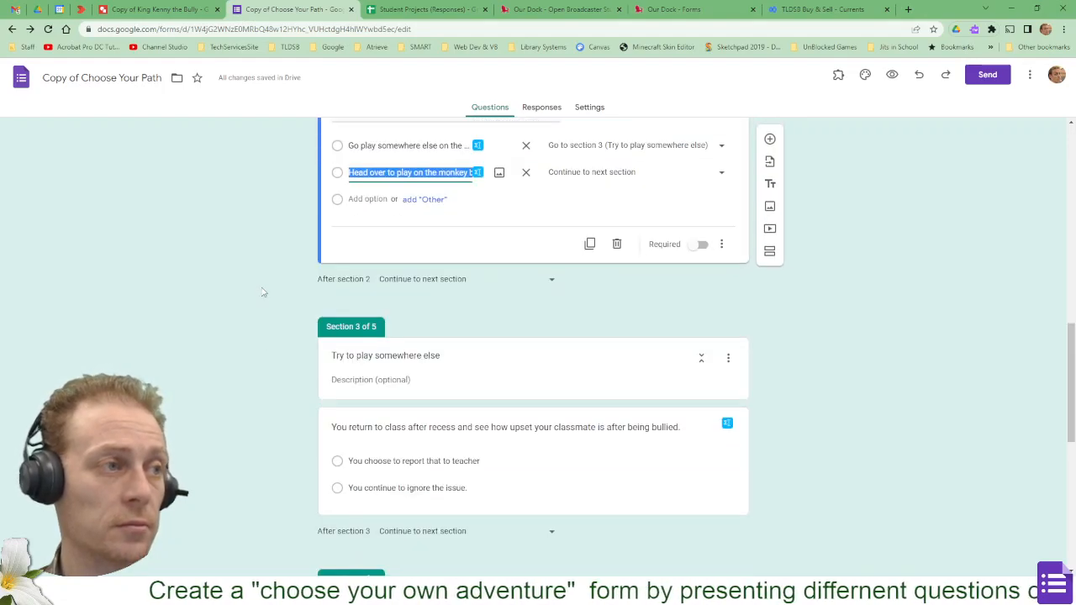
left_click(156, 8)
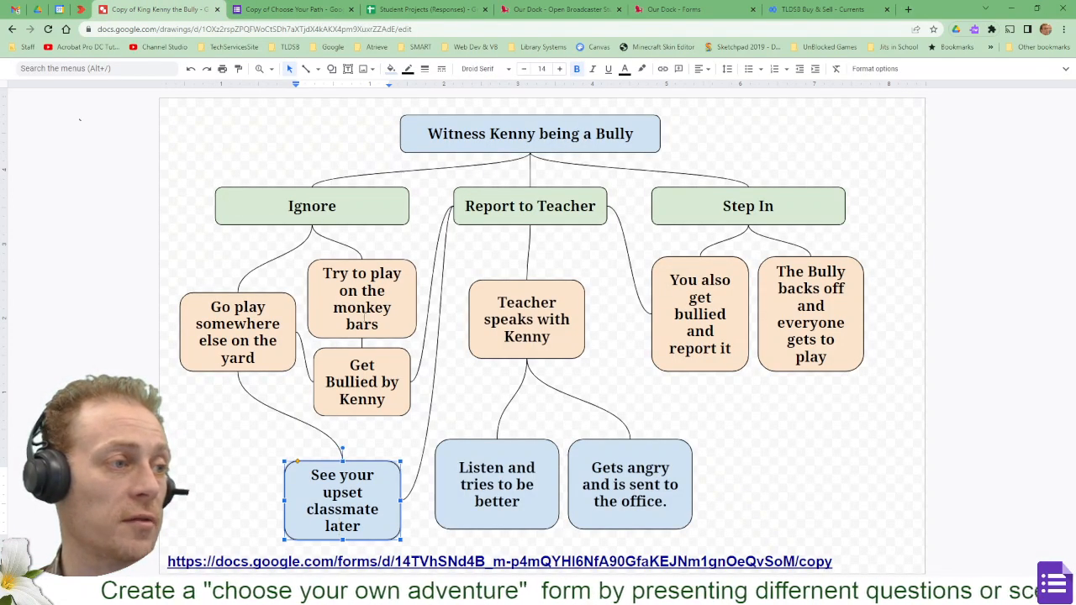
left_click(363, 324)
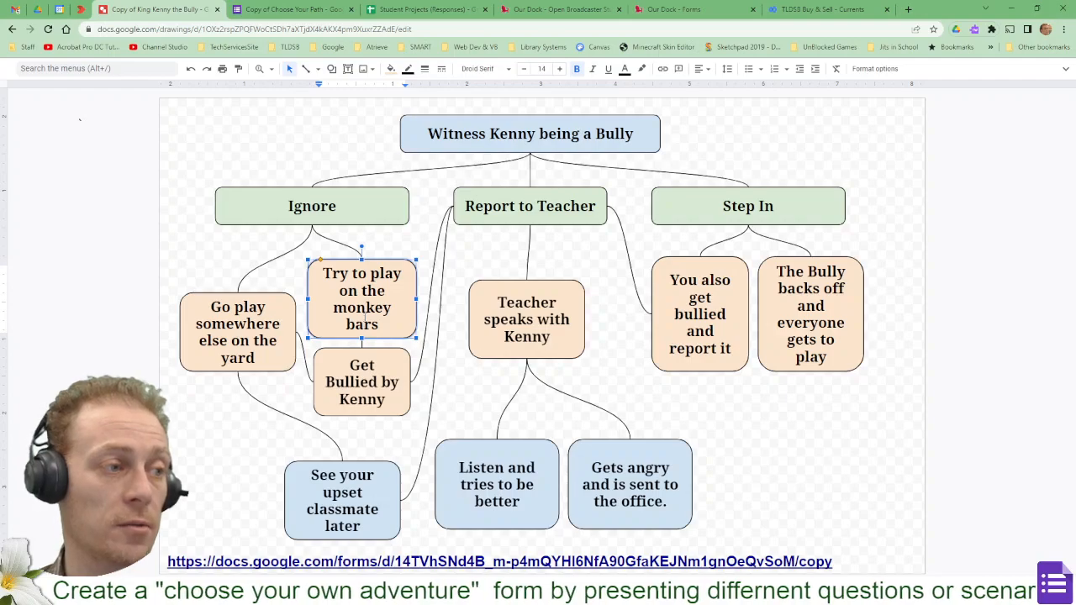
left_click(380, 365)
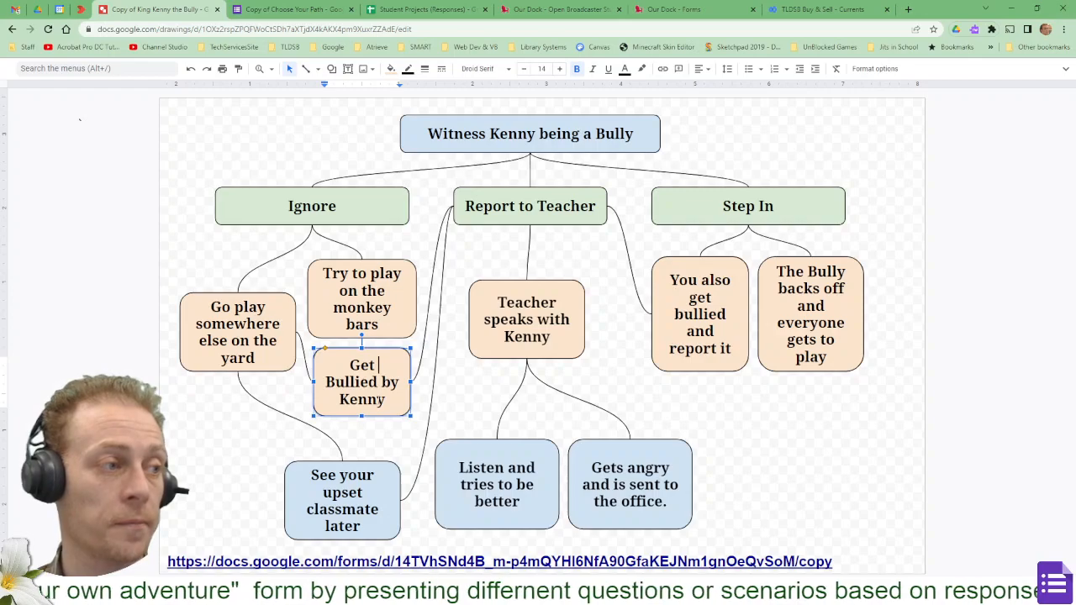
left_click(240, 340)
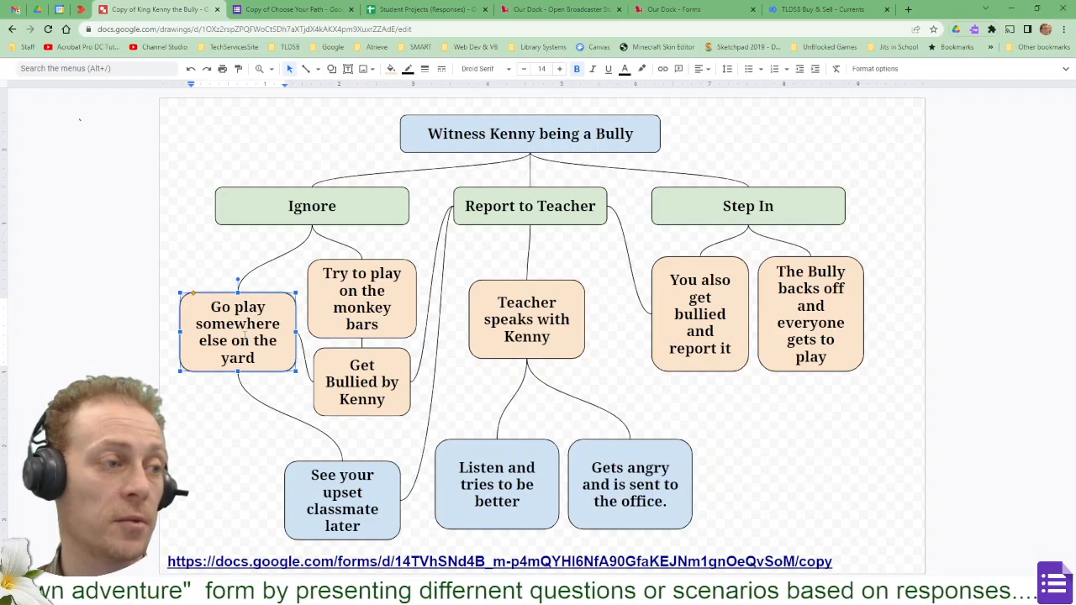
left_click(493, 206)
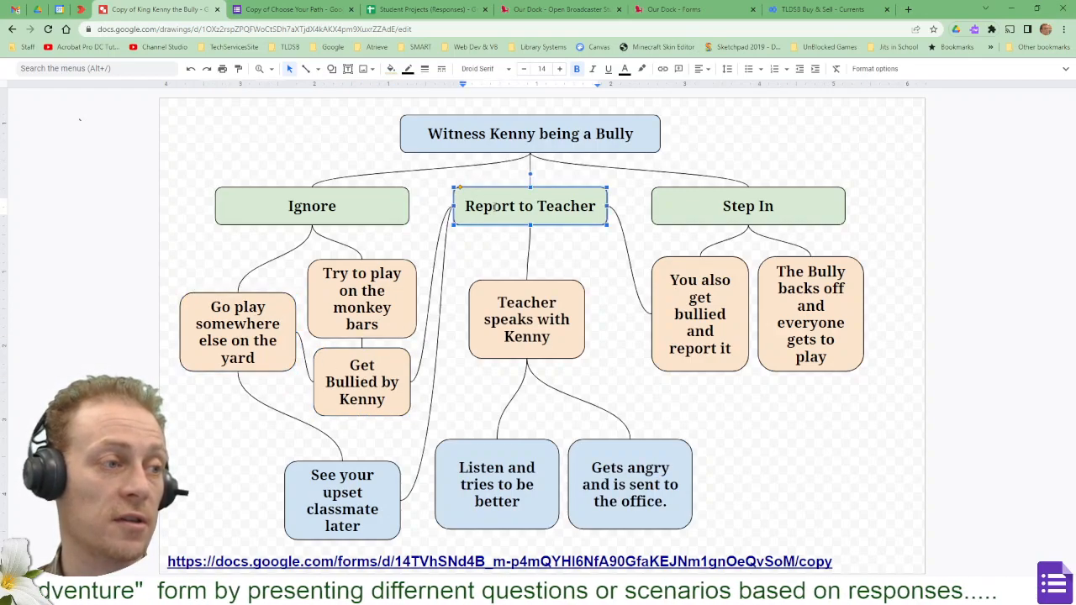
left_click(380, 290)
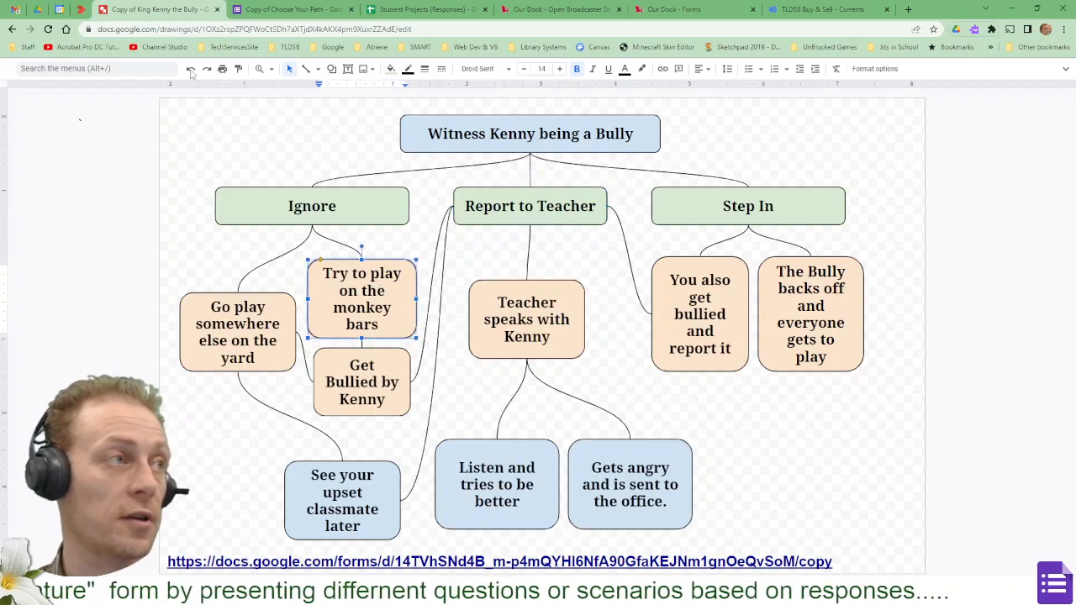
left_click(277, 9)
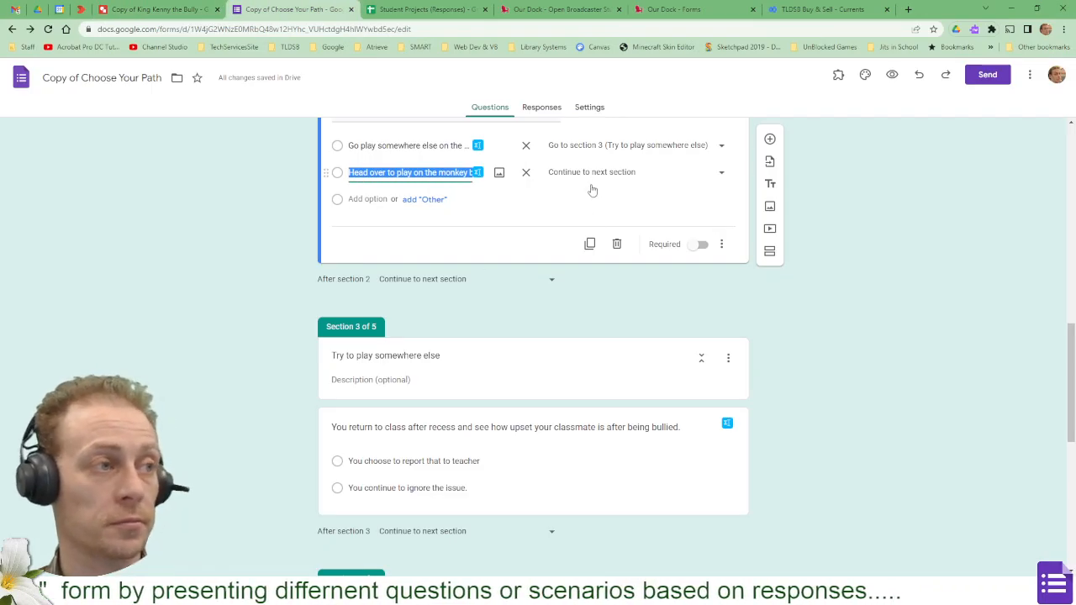
Add a new section directly after section 2's question and title it "Head over to the Monkey bars anyway"
scroll(593, 190, "up", 2)
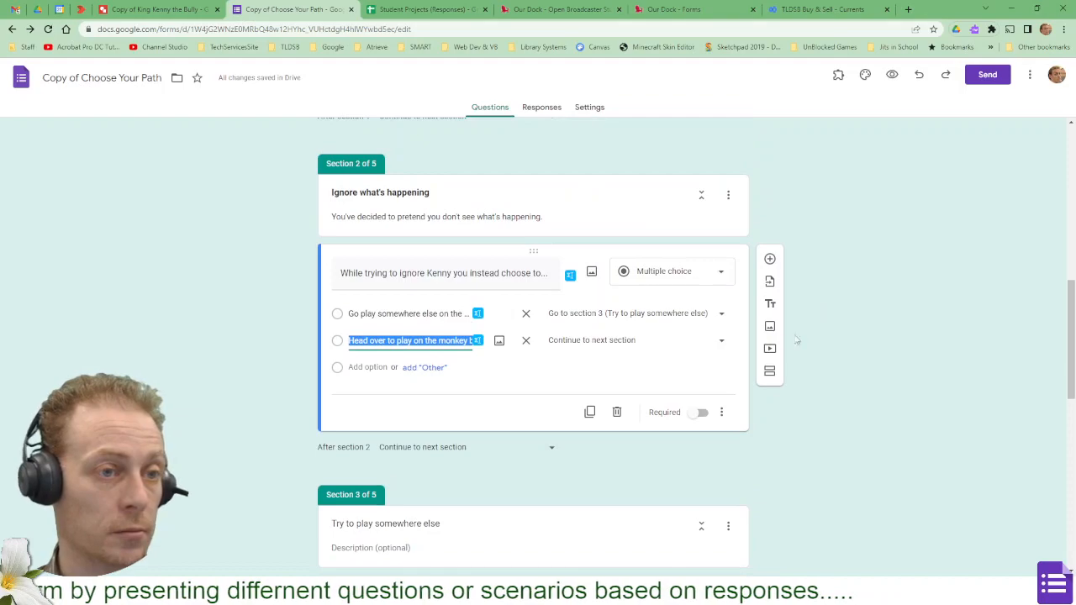
left_click(768, 371)
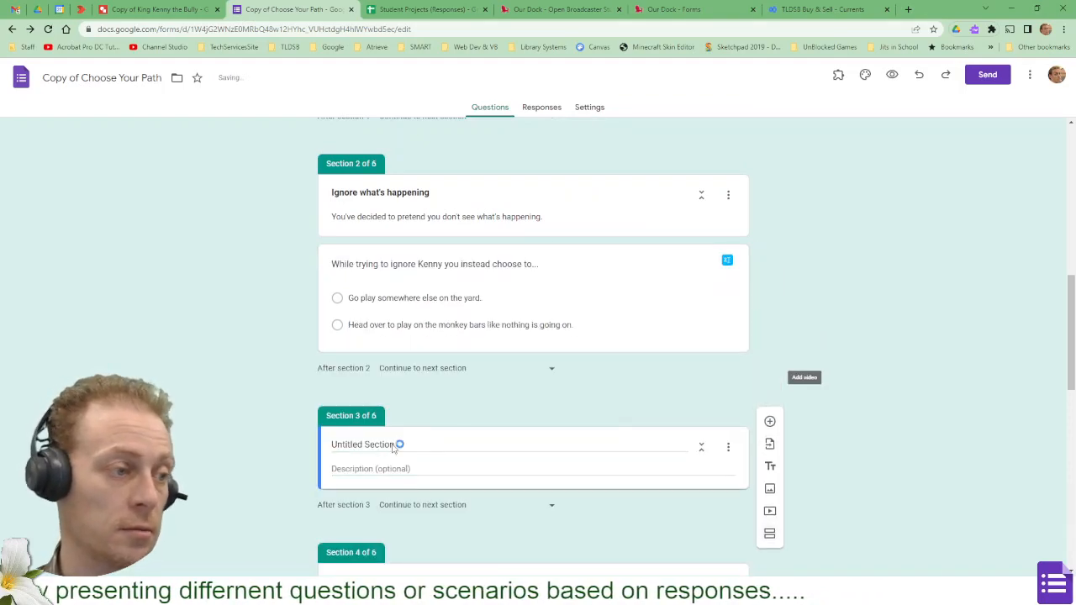
left_click(400, 444)
key("BackSpace")
key("BackSpace")
key("BackSpace")
key("BackSpace")
key("BackSpace")
key("BackSpace")
key("BackSpace")
key("BackSpace")
key("BackSpace")
key("BackSpace")
key("BackSpace")
key("BackSpace")
key("BackSpace")
key("BackSpace")
key("BackSpace")
key("BackSpace")
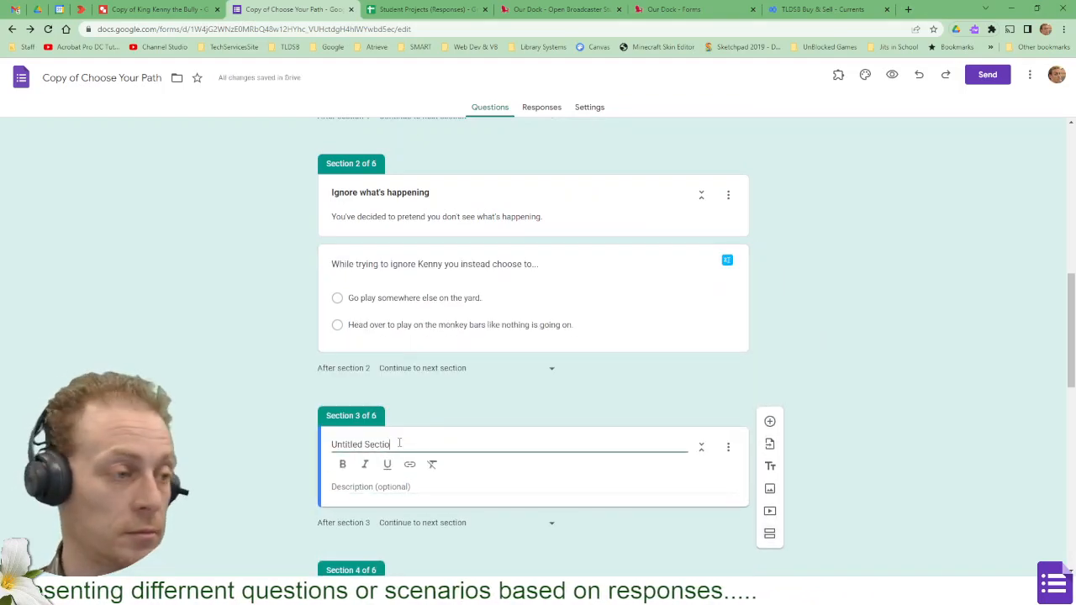
type("Head o")
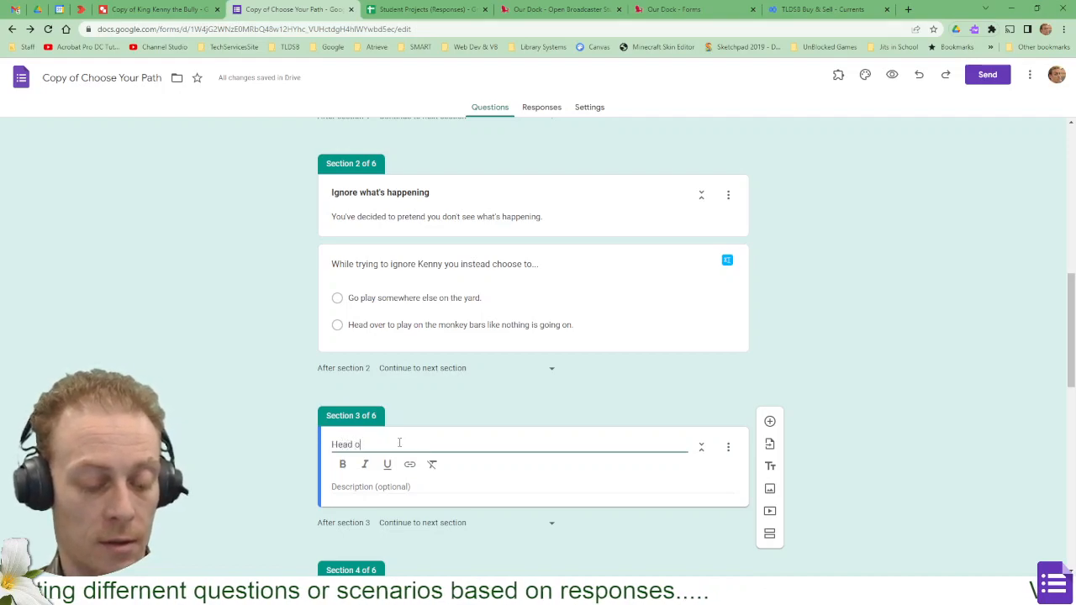
type("ver to the Monkey ba")
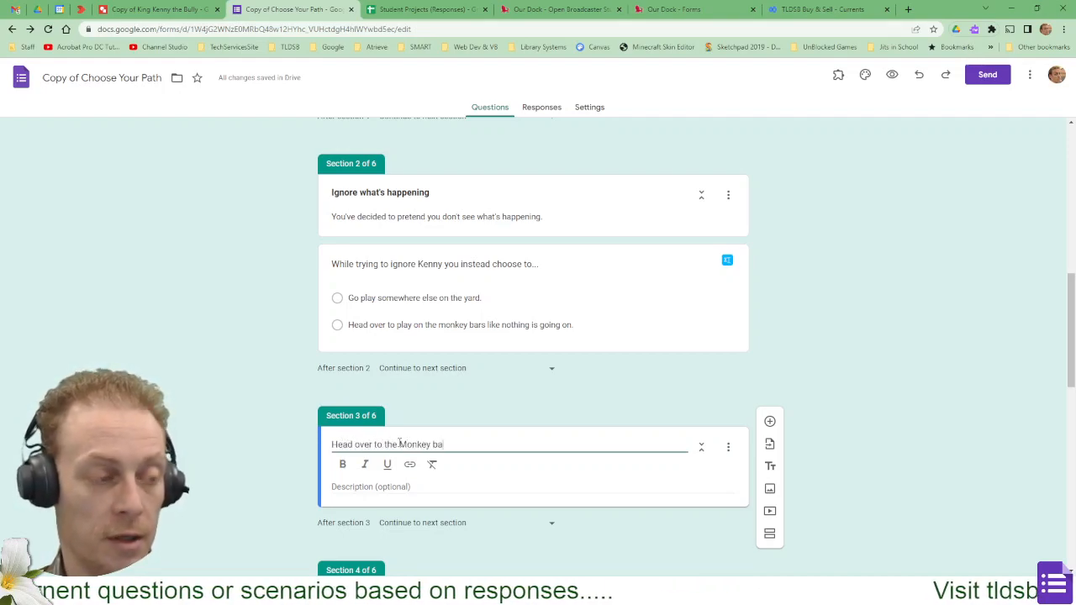
type("rs")
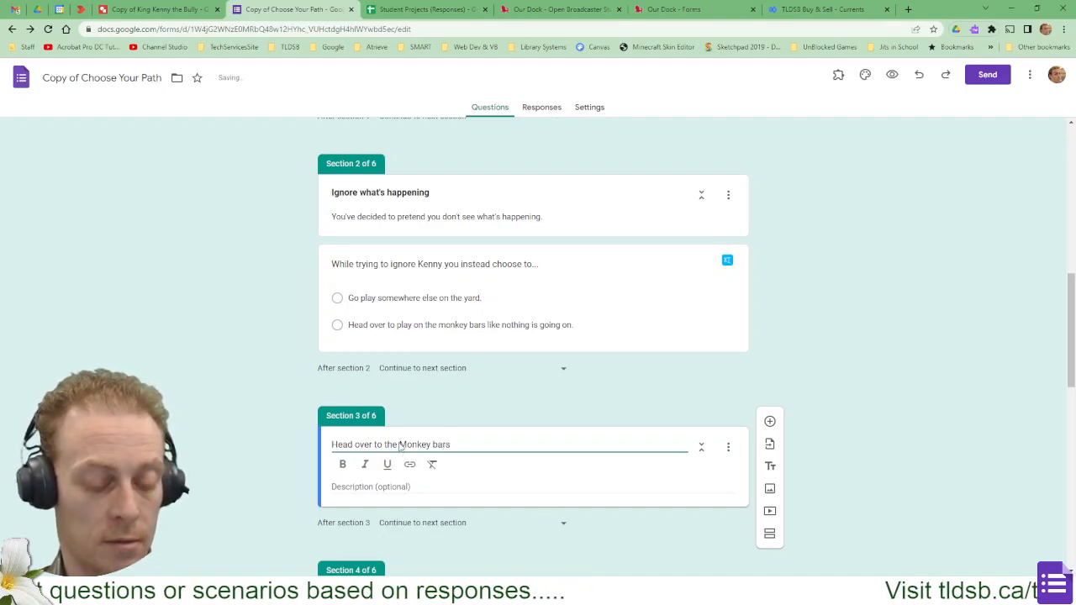
type(" anyway")
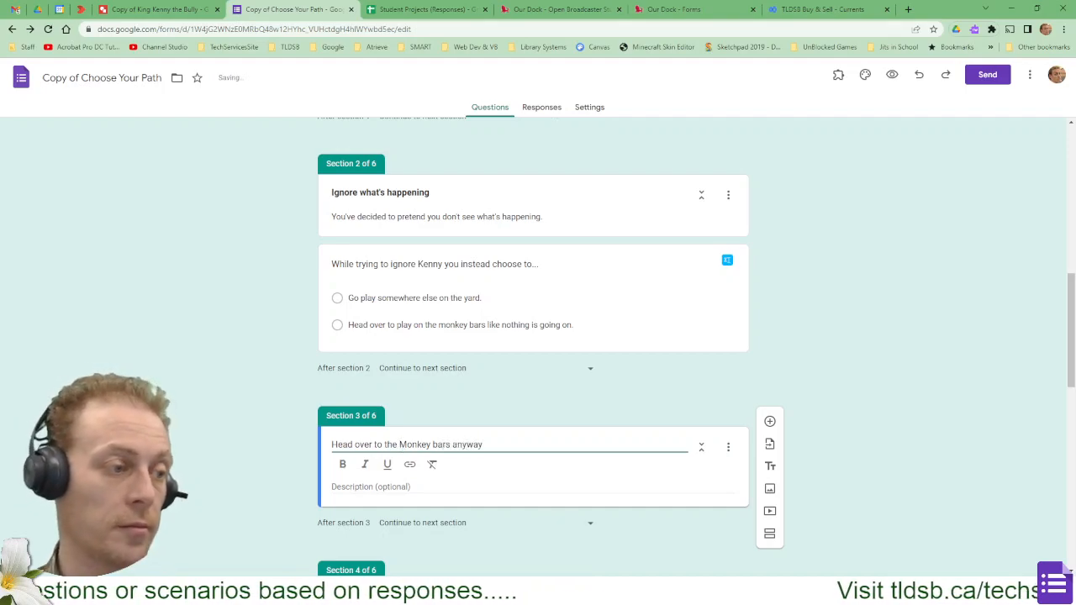
Add a multiple choice question reading "After trying to get on the monkey bars" to the monkey bars section, correcting the spelling of "monkey"
scroll(126, 283, "down", 3)
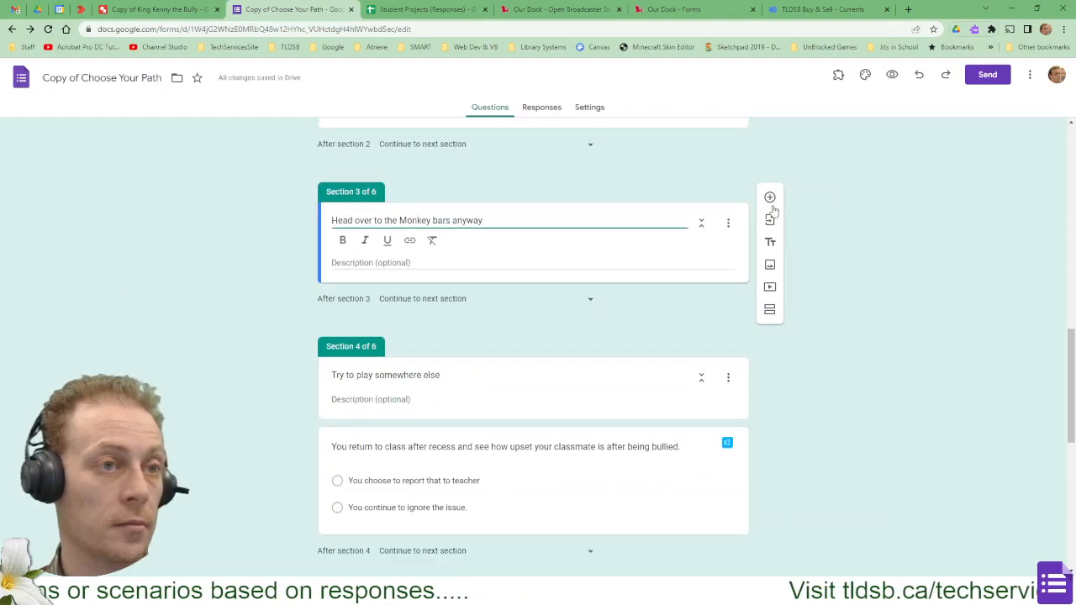
left_click(769, 197)
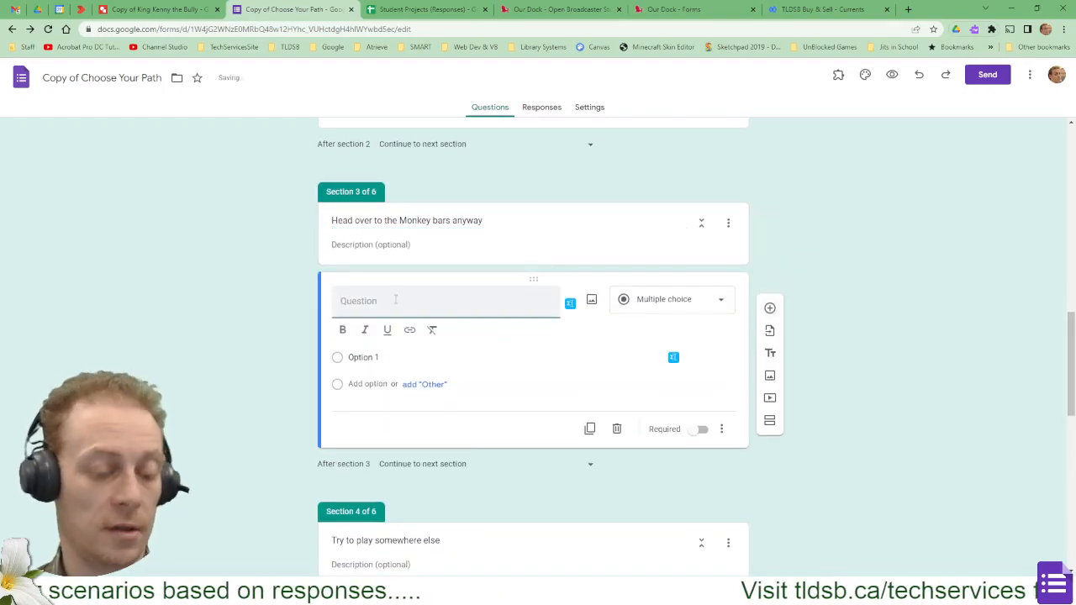
type("After try")
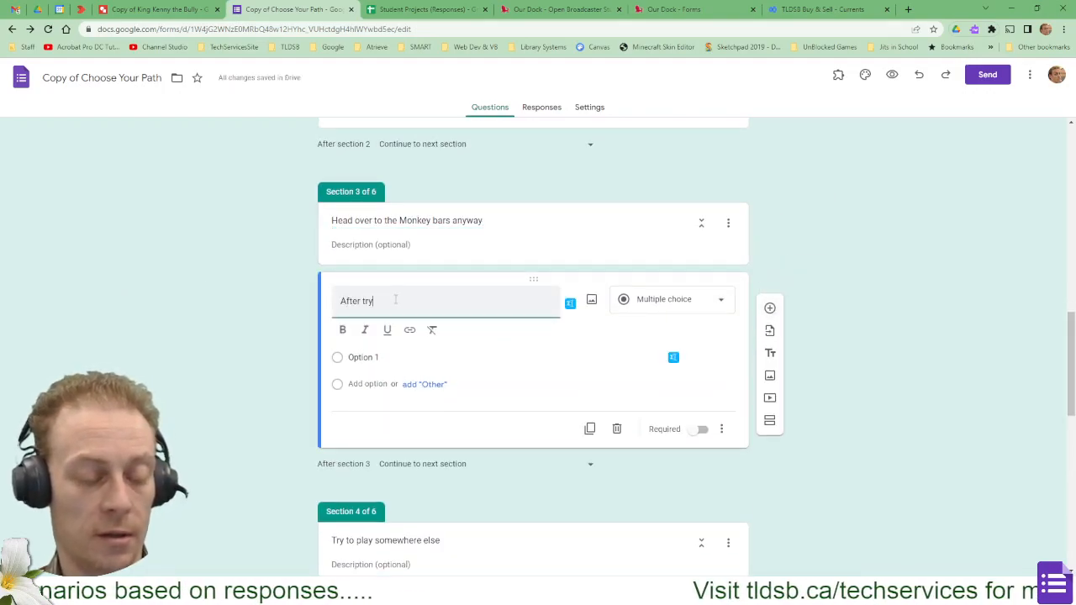
type("ingt")
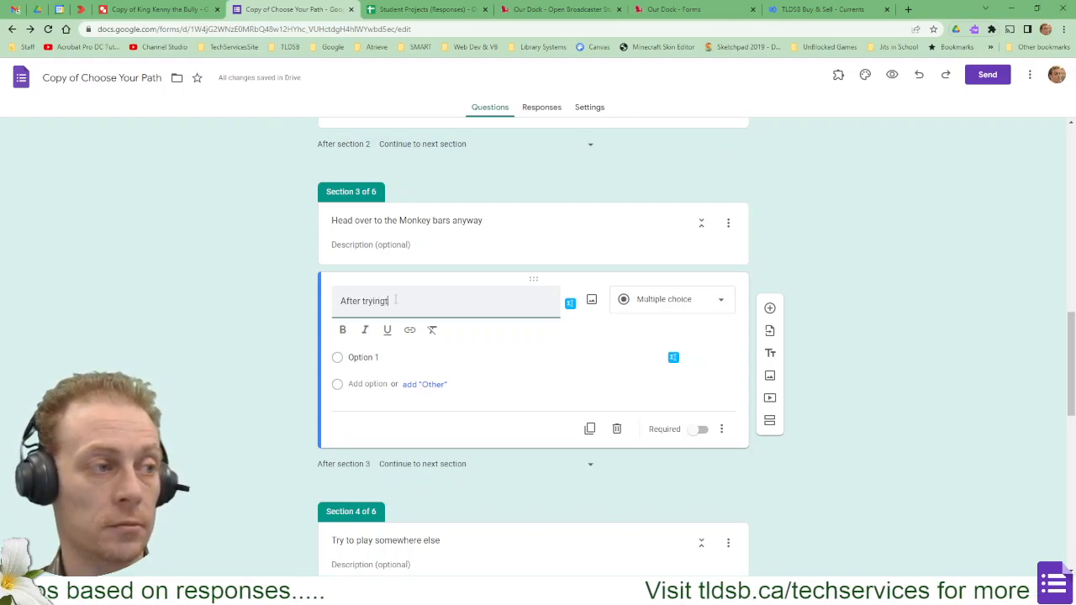
key("BackSpace")
type("to get ")
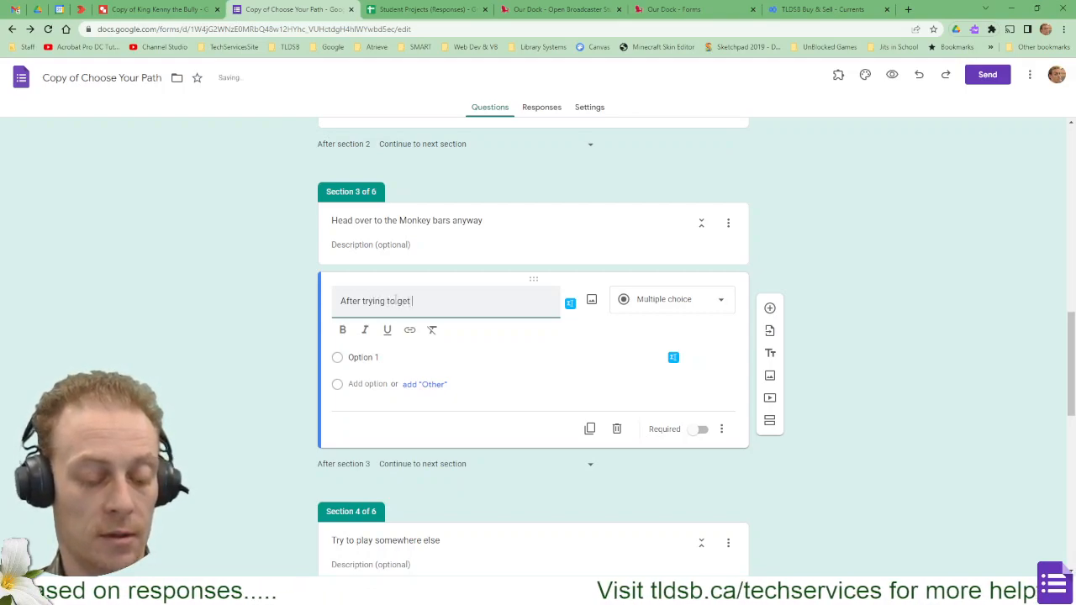
type("on the maonk")
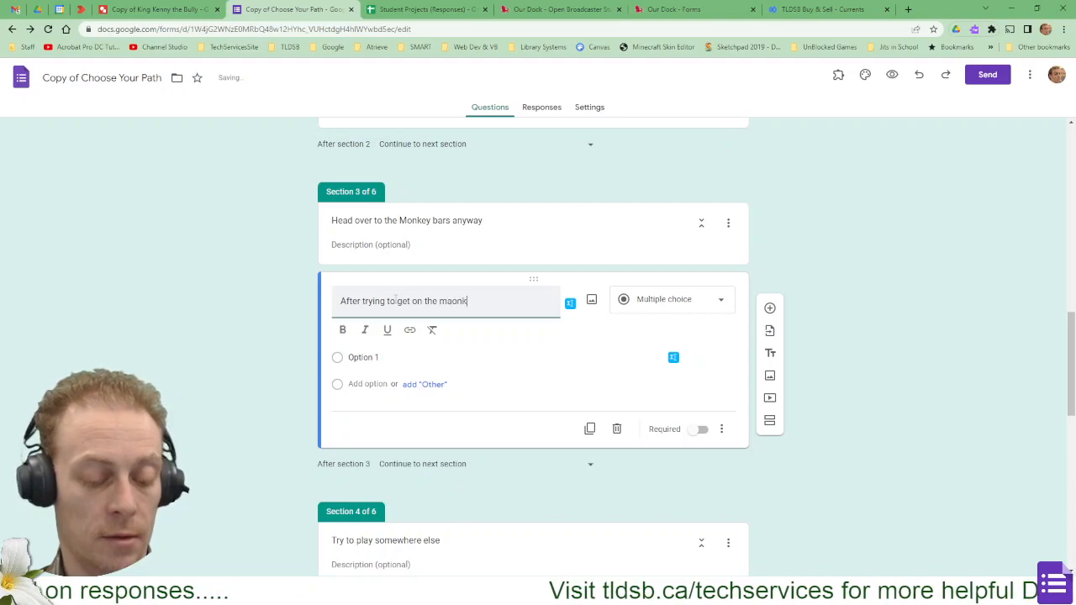
type("ey bar")
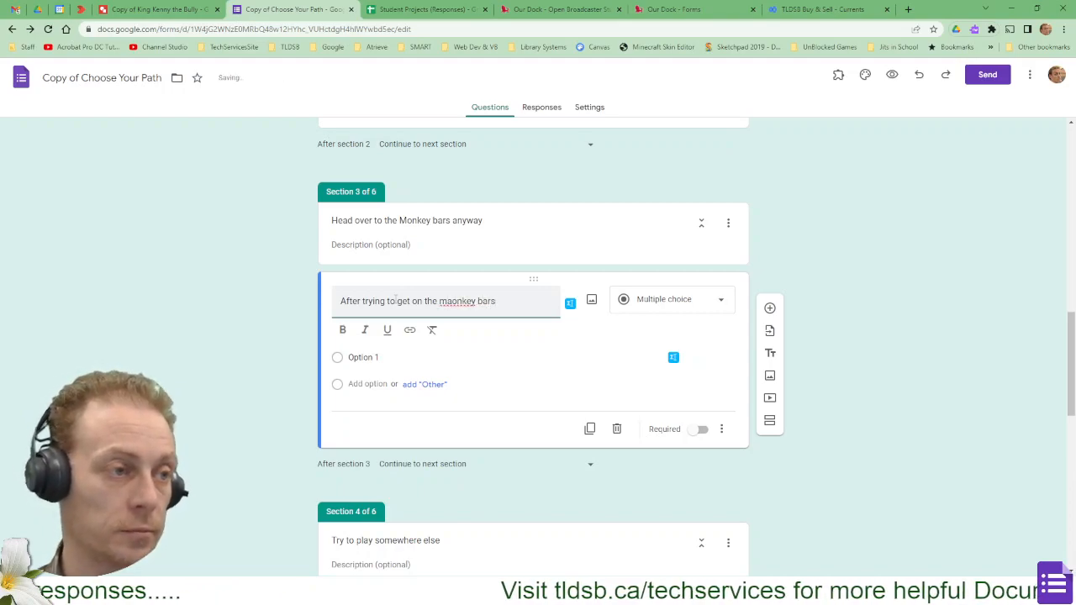
type("s")
double_click(456, 301)
right_click(456, 301)
left_click(481, 311)
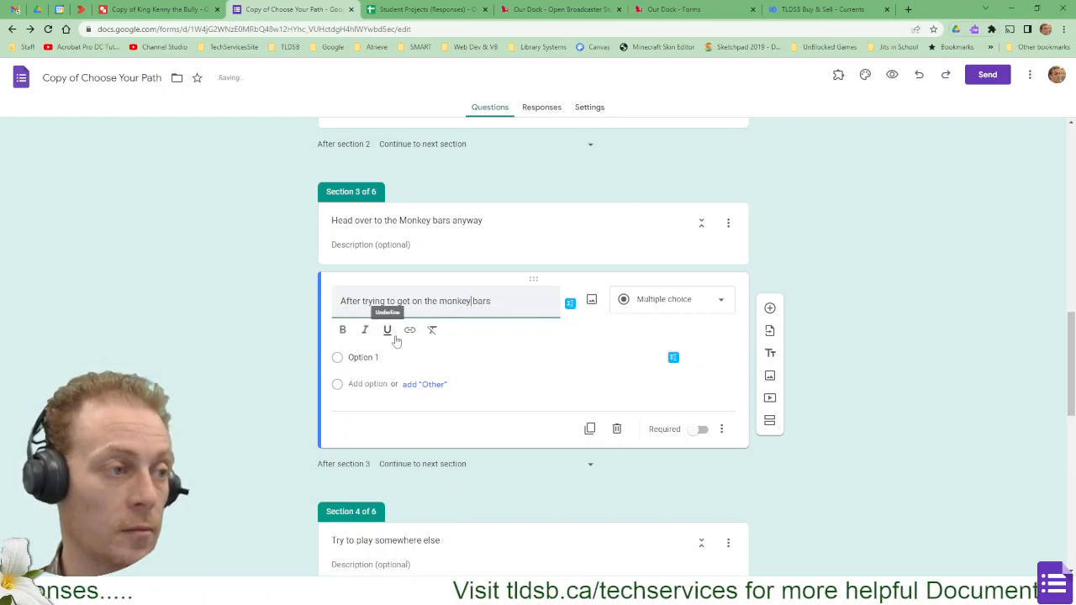
Enter "Kenny starts bullying you" as the first answer option of the monkey bars question
left_click(389, 358)
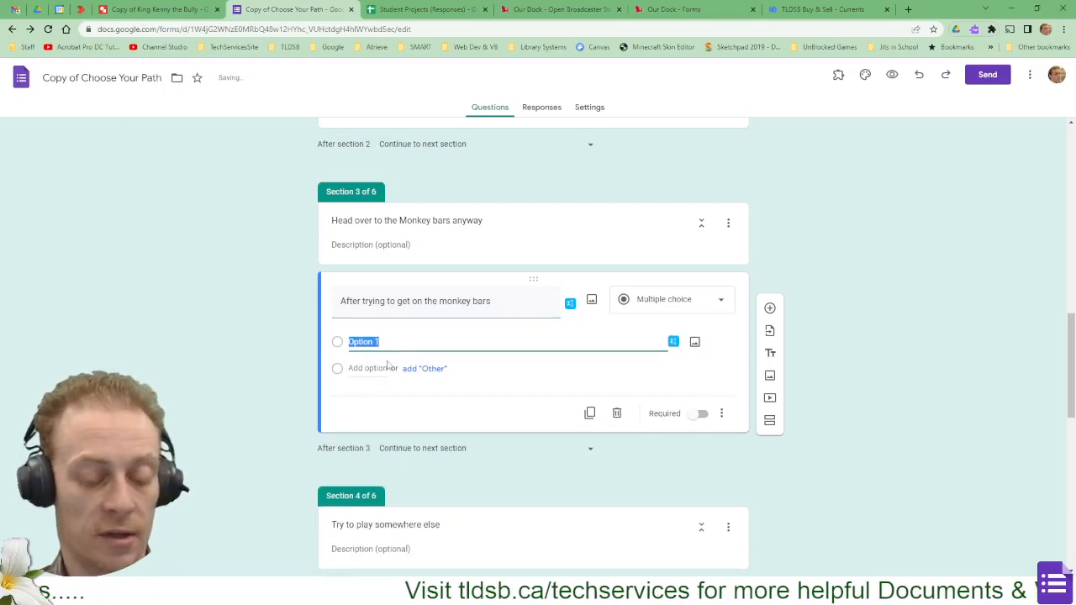
type("Kenny star")
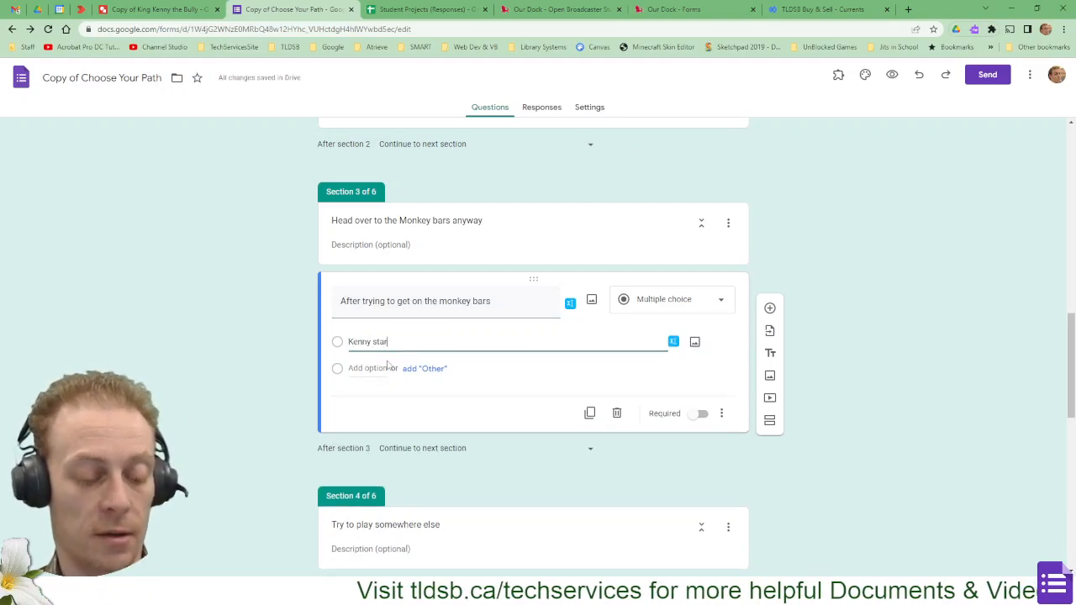
type("ts bu")
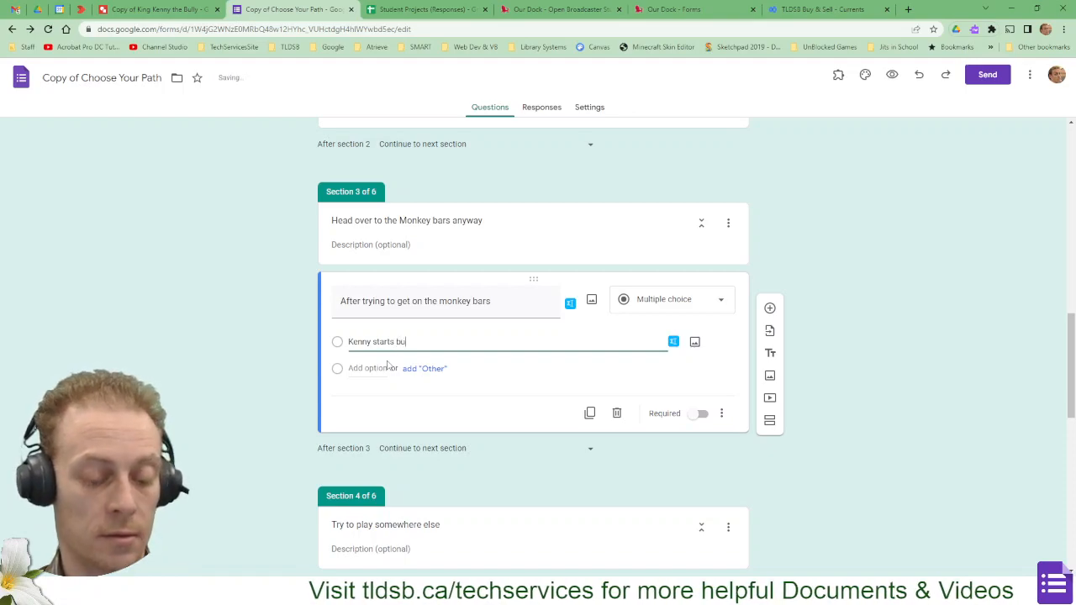
type("llying yo")
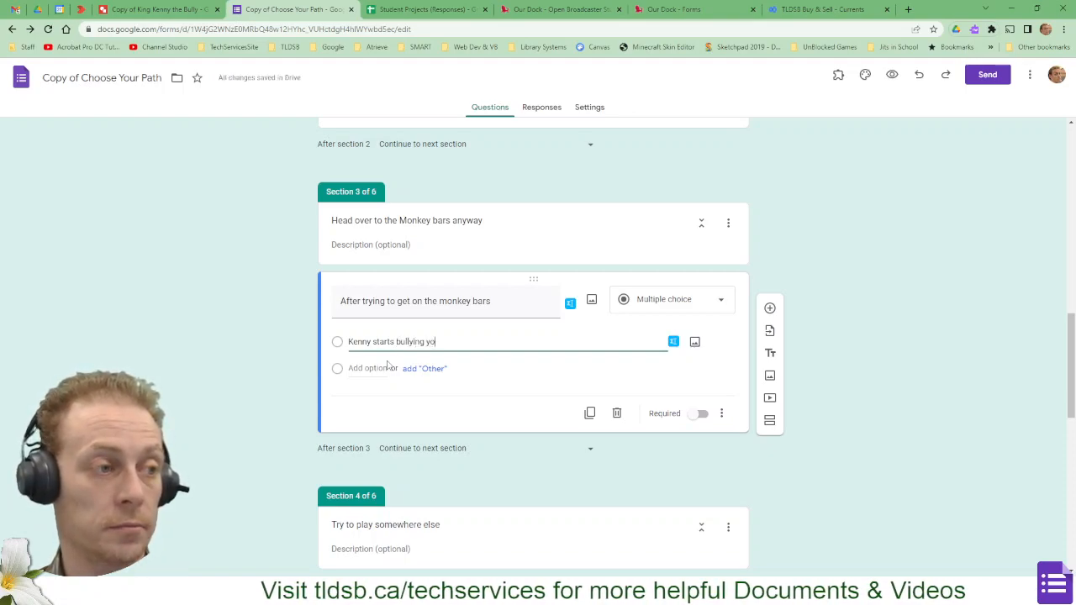
type("u")
key("Tab")
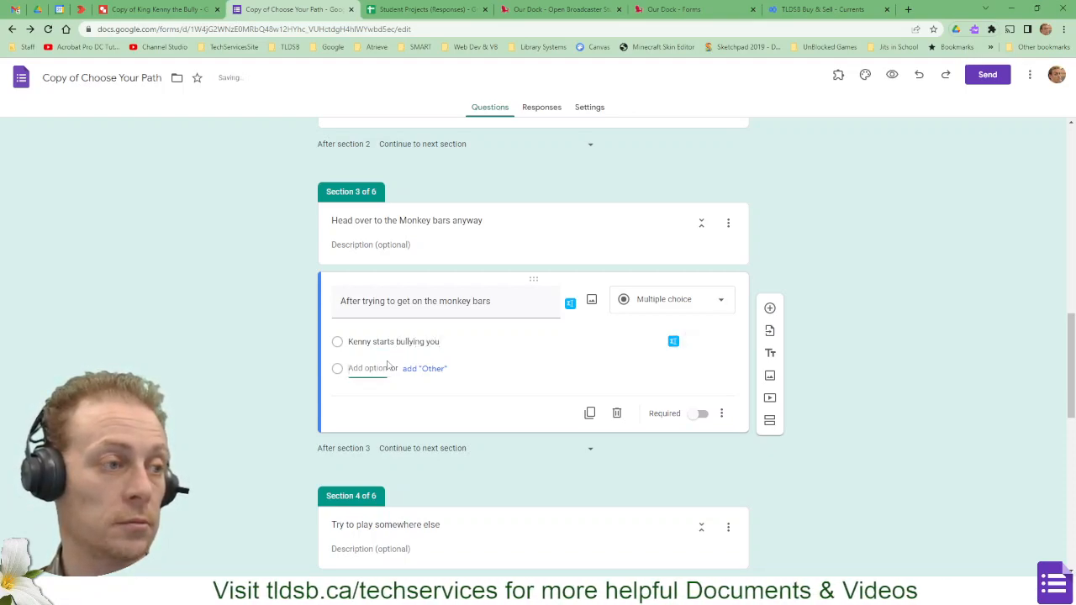
Add a second answer option to the monkey bars question, with the partial text "You lea"
left_click(387, 367)
type("You")
type(" lean")
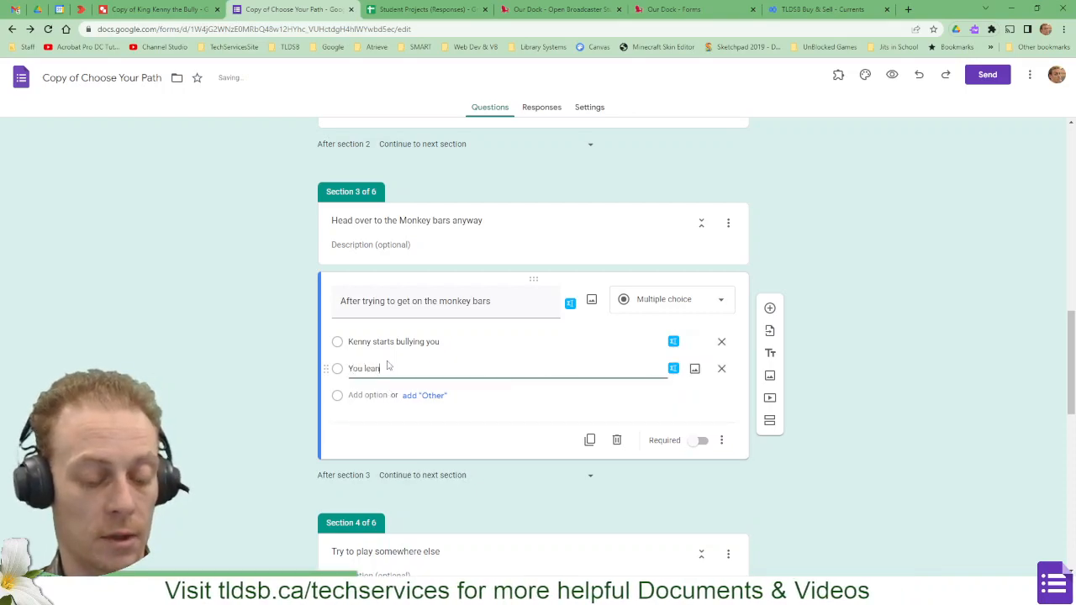
type("ve a")
key("BackSpace")
key("BackSpace")
key("BackSpace")
key("BackSpace")
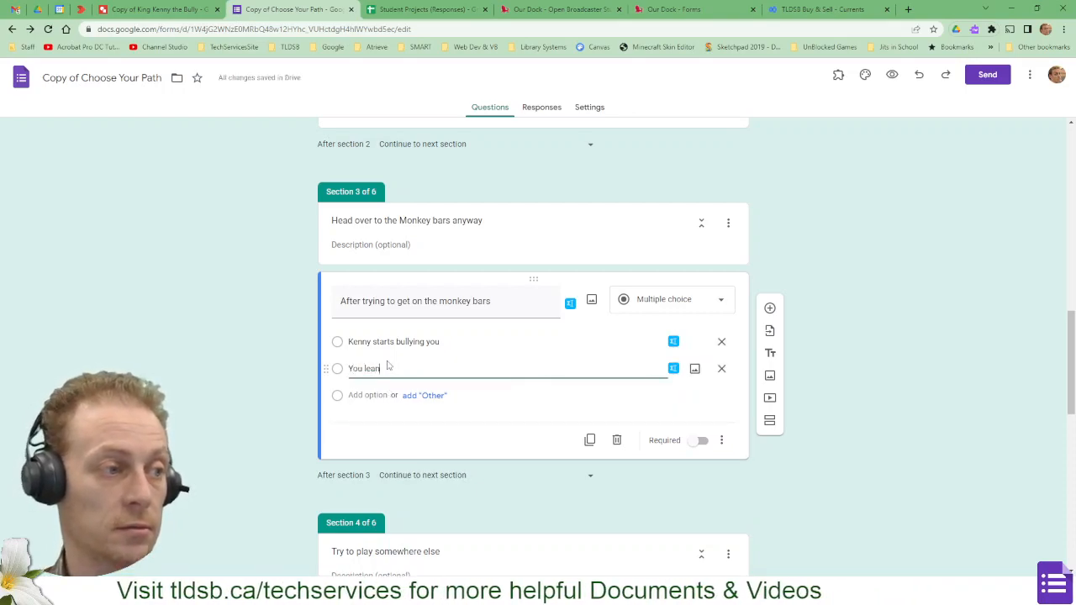
Check the flowchart's monkey bars path and reword the monkey bars section's question to "Get bullied by Kenny"
left_click(155, 9)
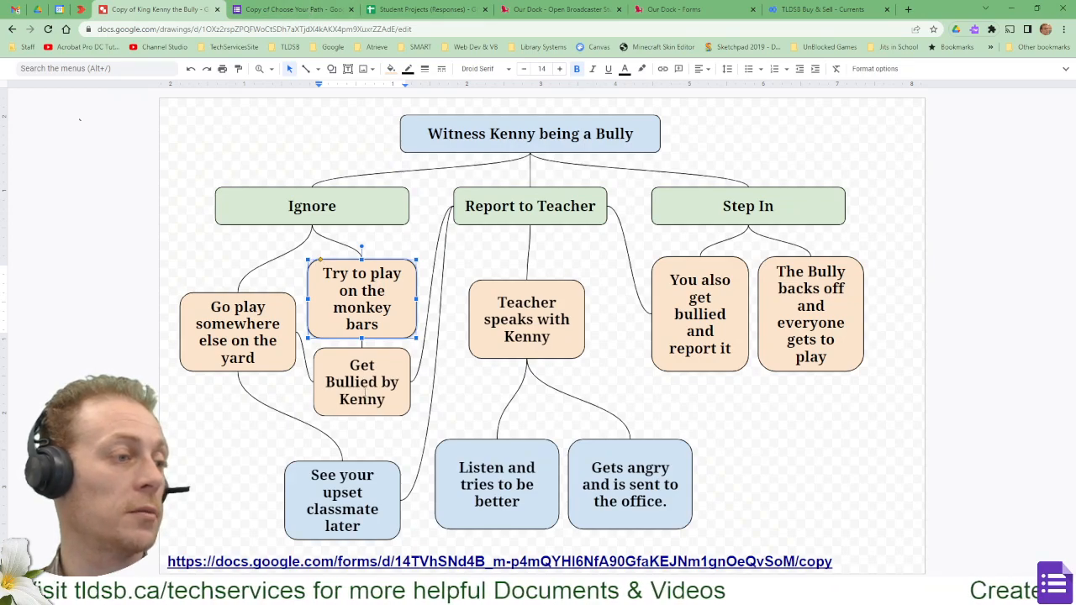
left_click(290, 9)
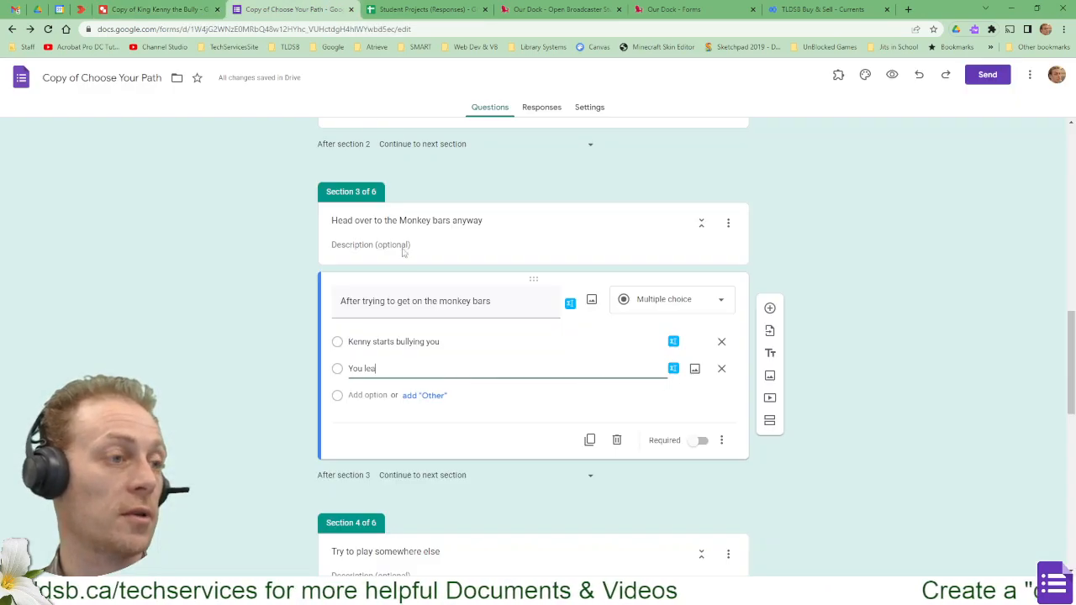
triple_click(462, 310)
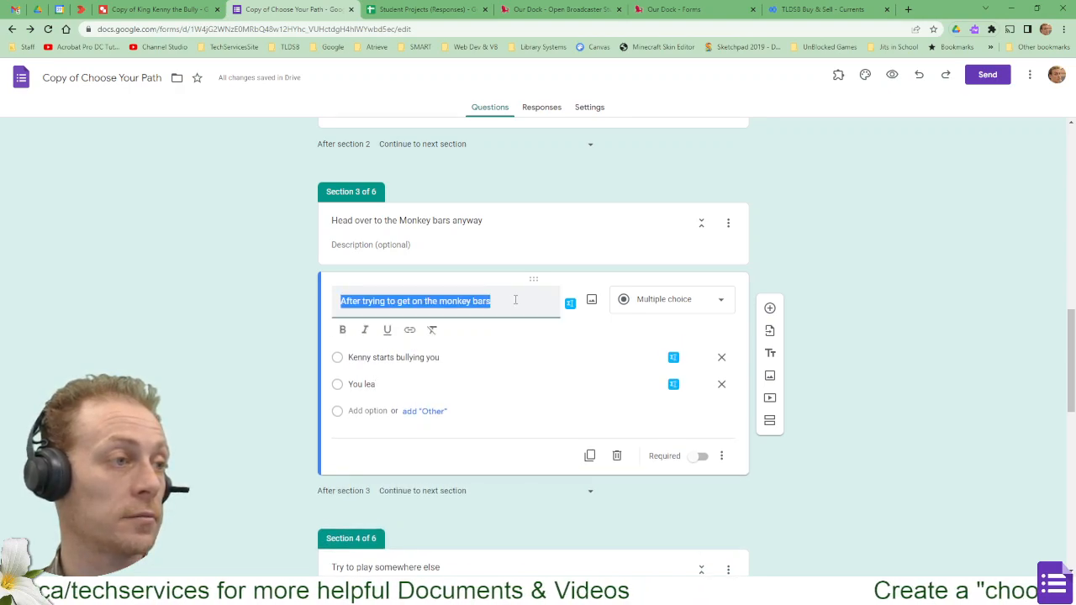
left_click_drag(501, 308, 118, 274)
type("Get")
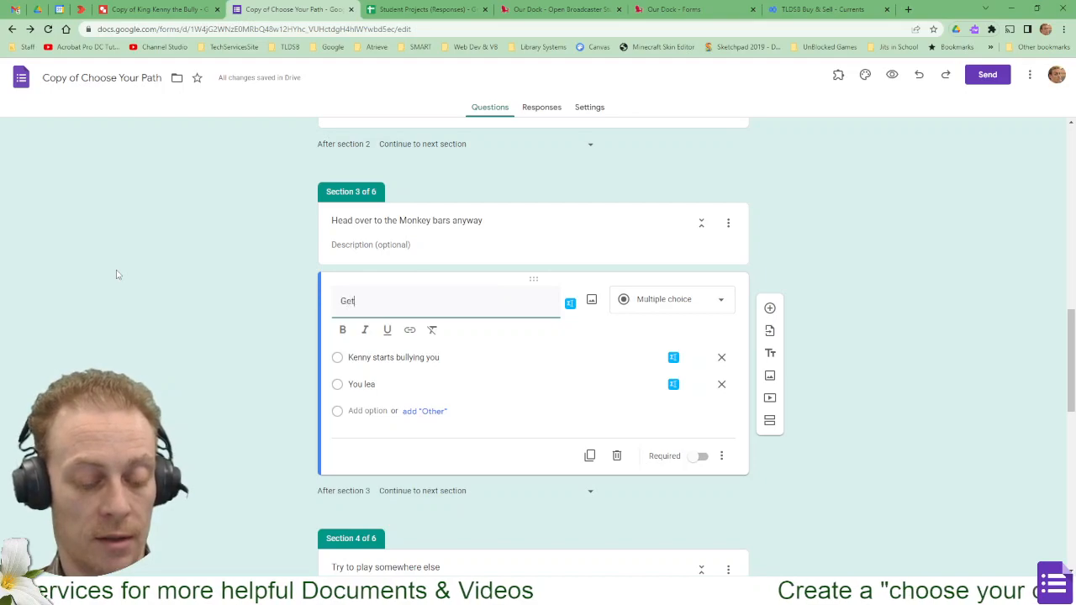
type(" bullied by ")
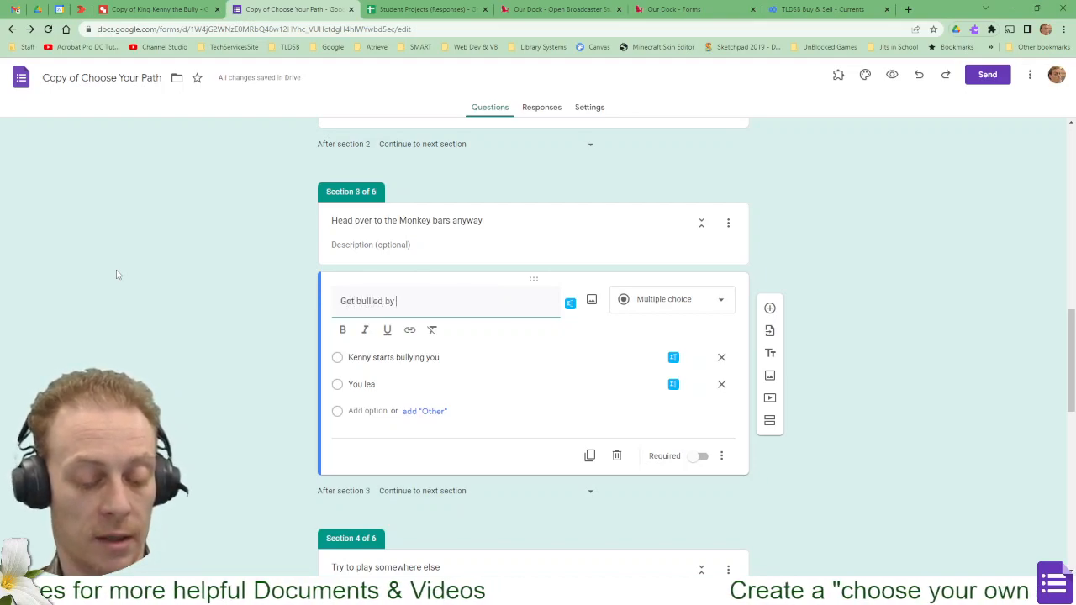
type("Keny")
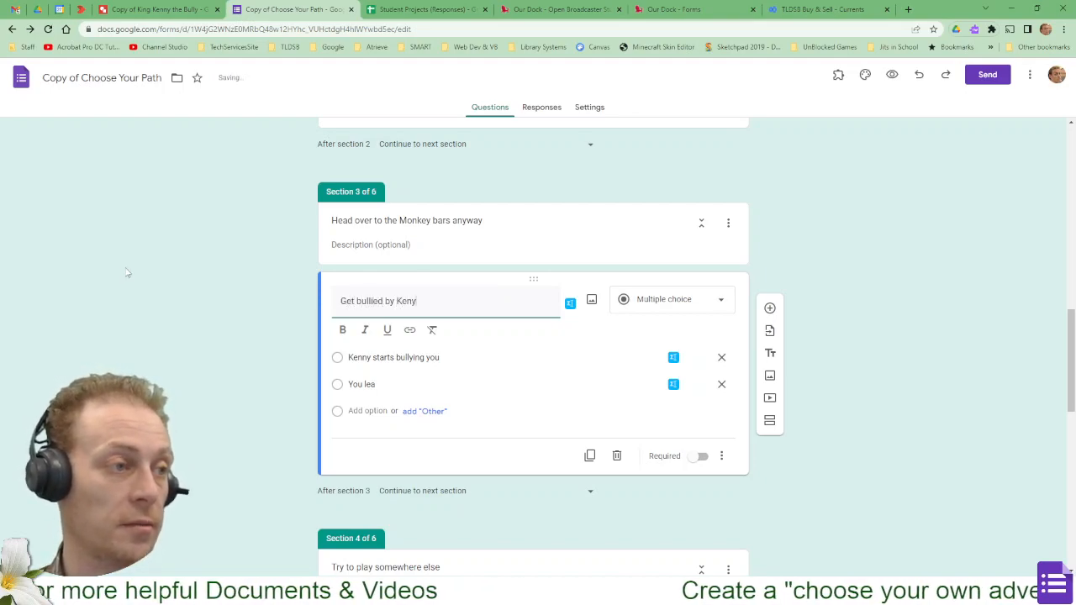
key("BackSpace")
type("ny")
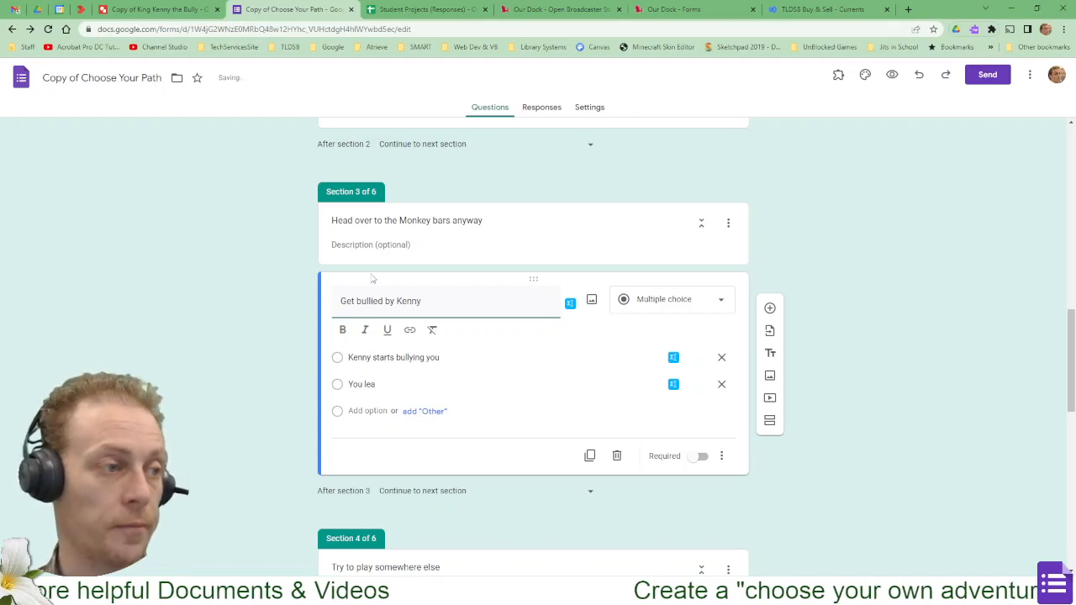
Replace the first answer option of the "Get bullied by Kenny" question with "Report to Teacher"
left_click(456, 357)
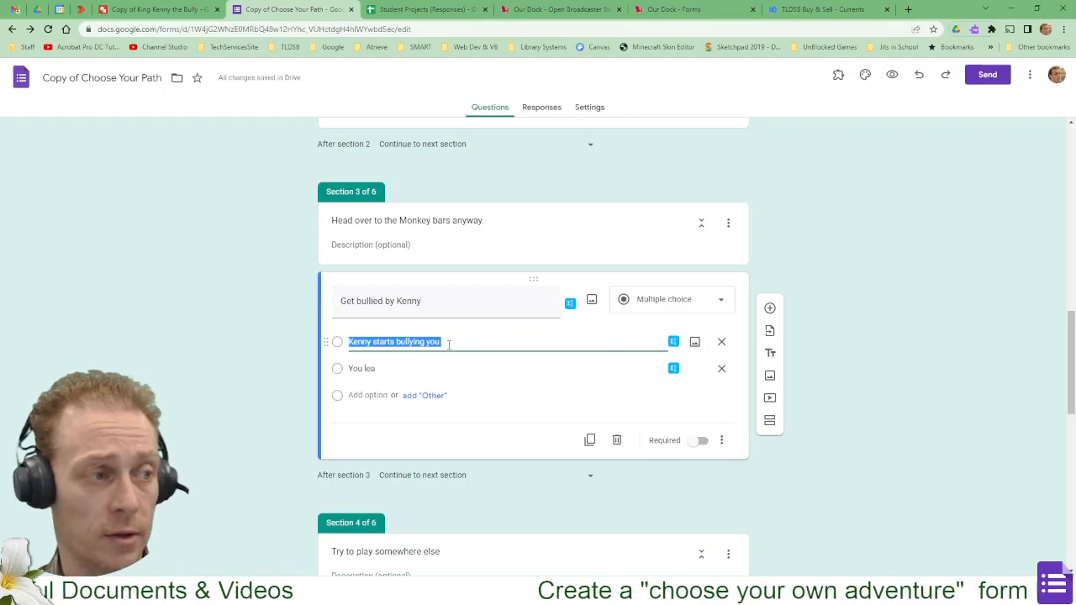
type("Report")
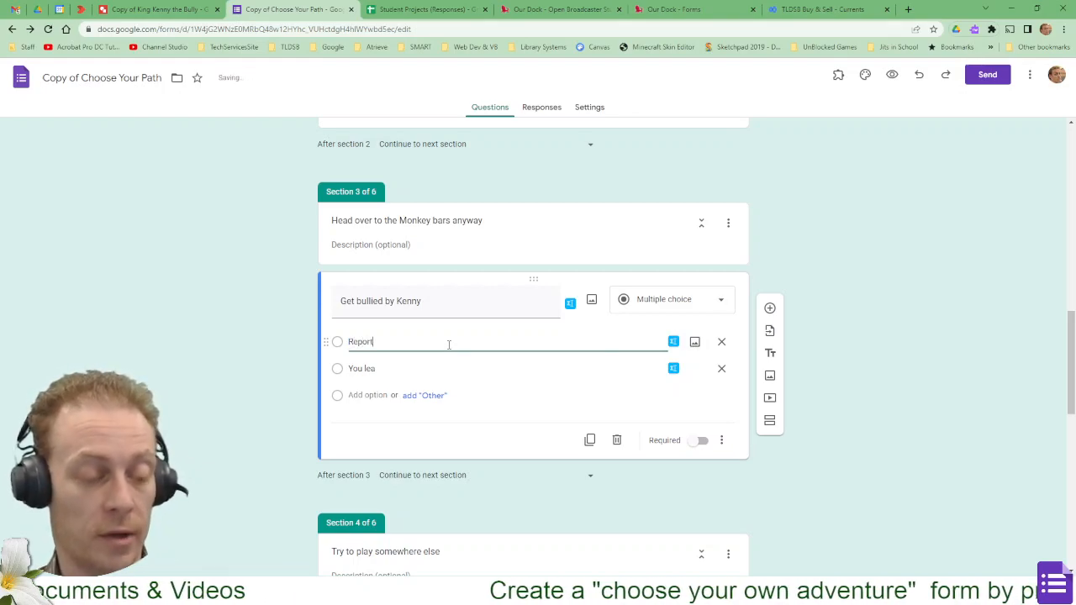
type(" to Teac")
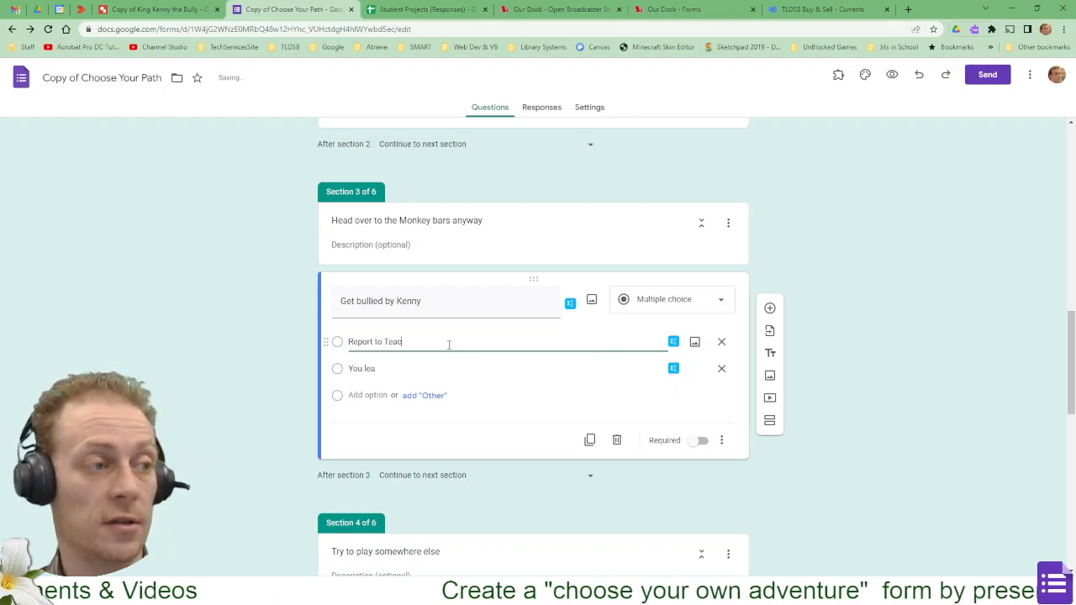
type("her")
Complete the second answer option of the "Get bullied by Kenny" question as "You leave and play somewhere else"
key("Tab")
key("Tab")
key("Tab")
key("Tab")
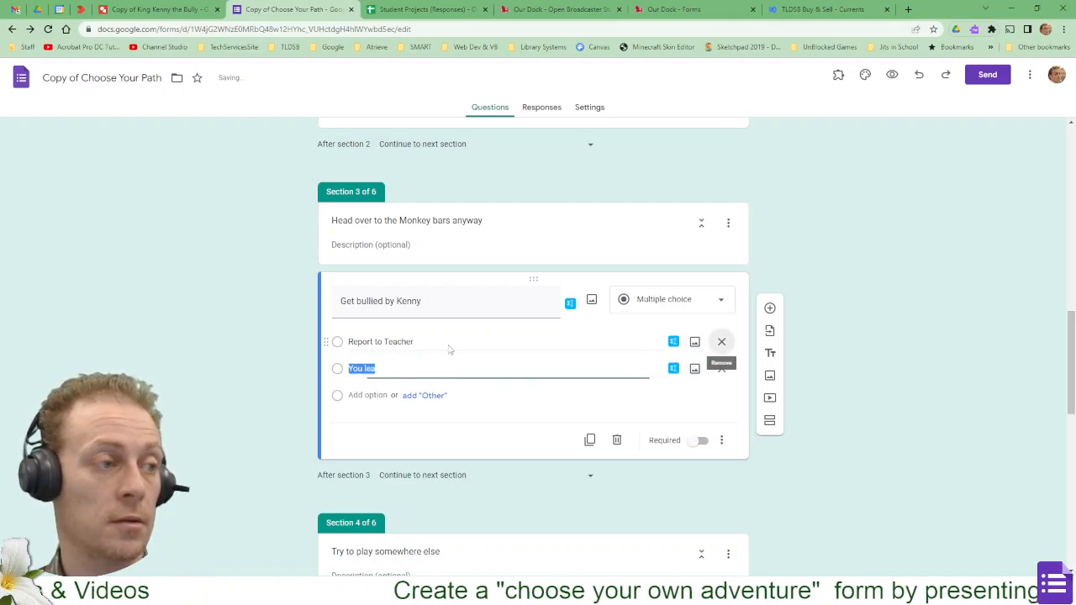
key("End")
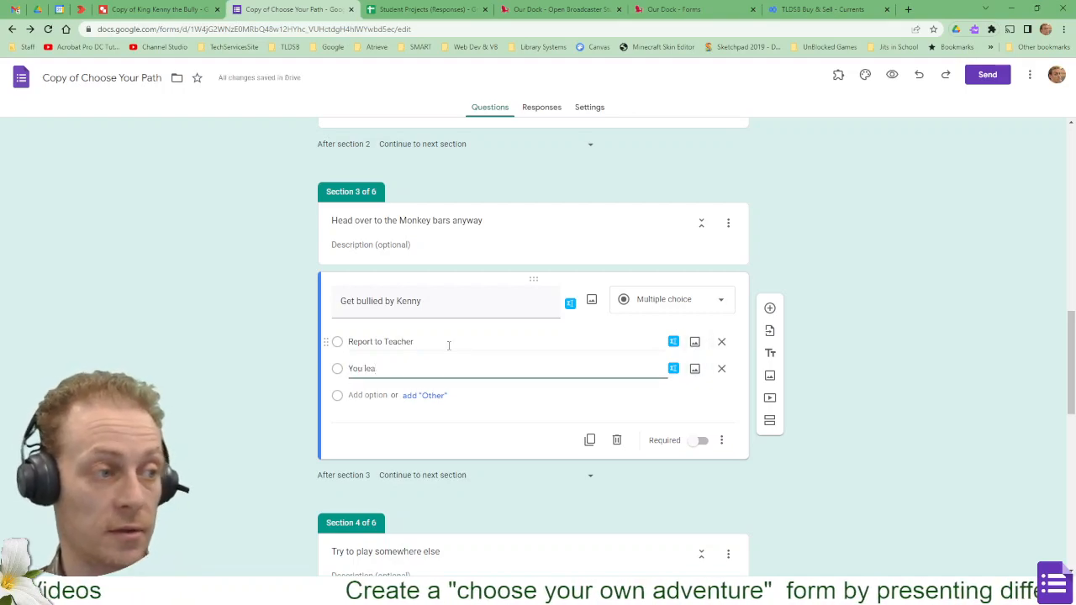
type("ve and pla")
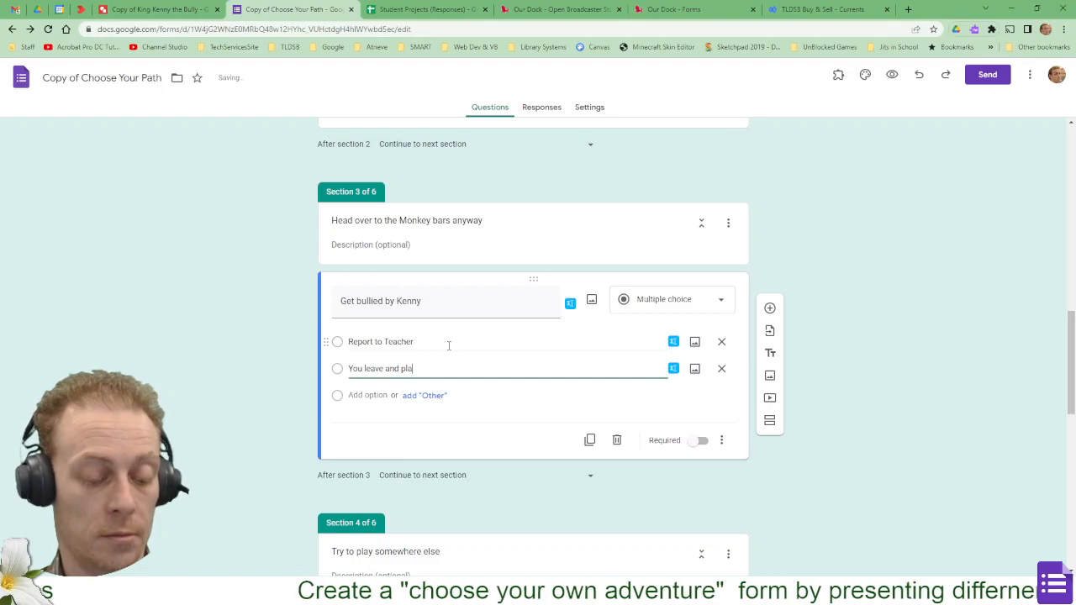
type("y somewhere")
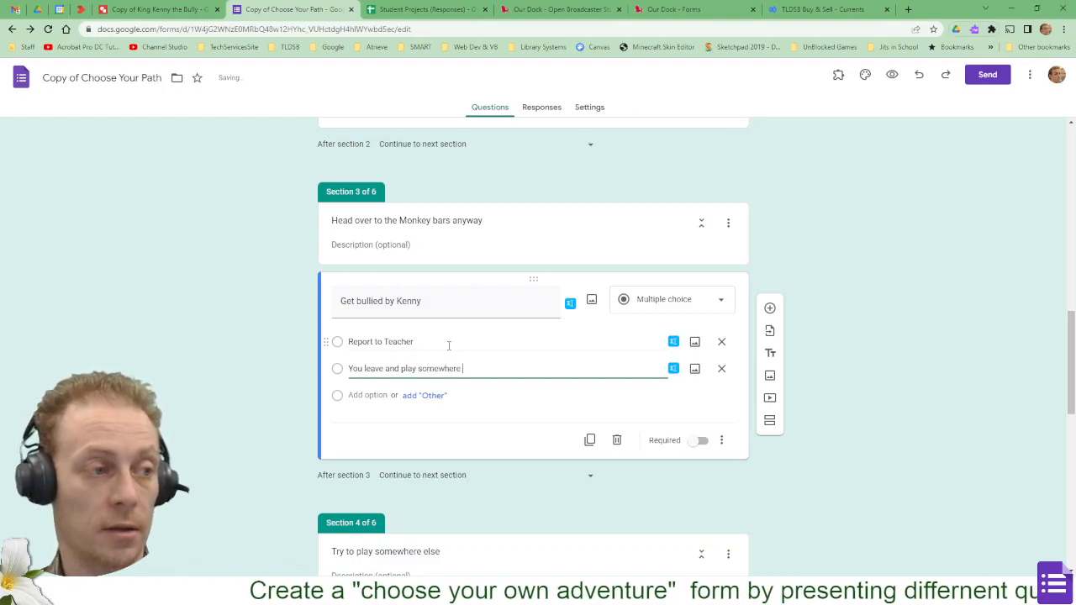
type(" w")
key("BackSpace")
type("else")
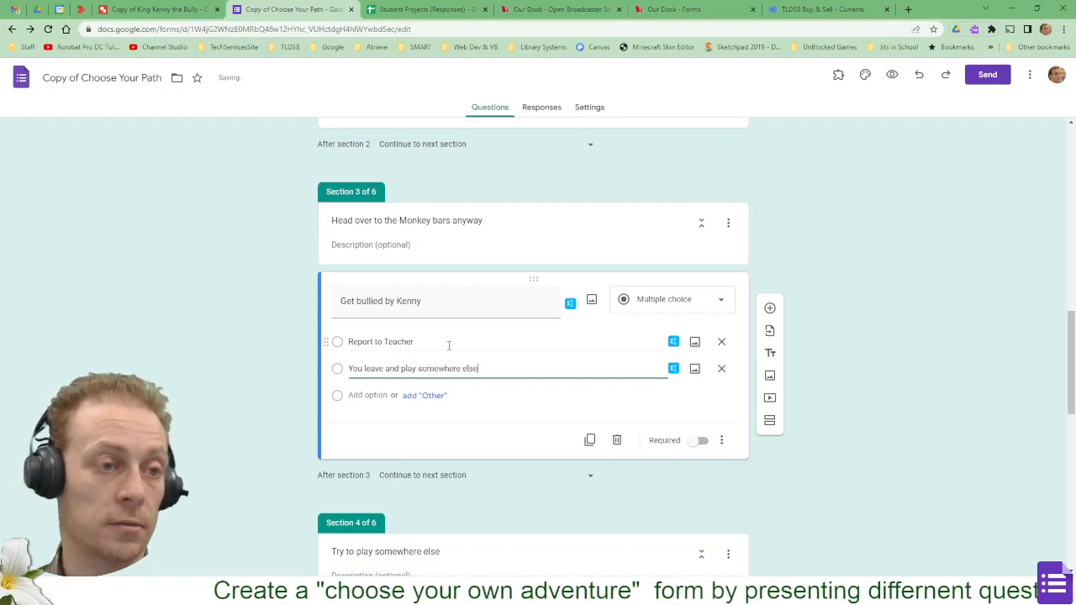
Enable answer-based routing on the monkey bars question, sending "Report to Teacher" to section 5 and the play-elsewhere answer to section 4
left_click(721, 441)
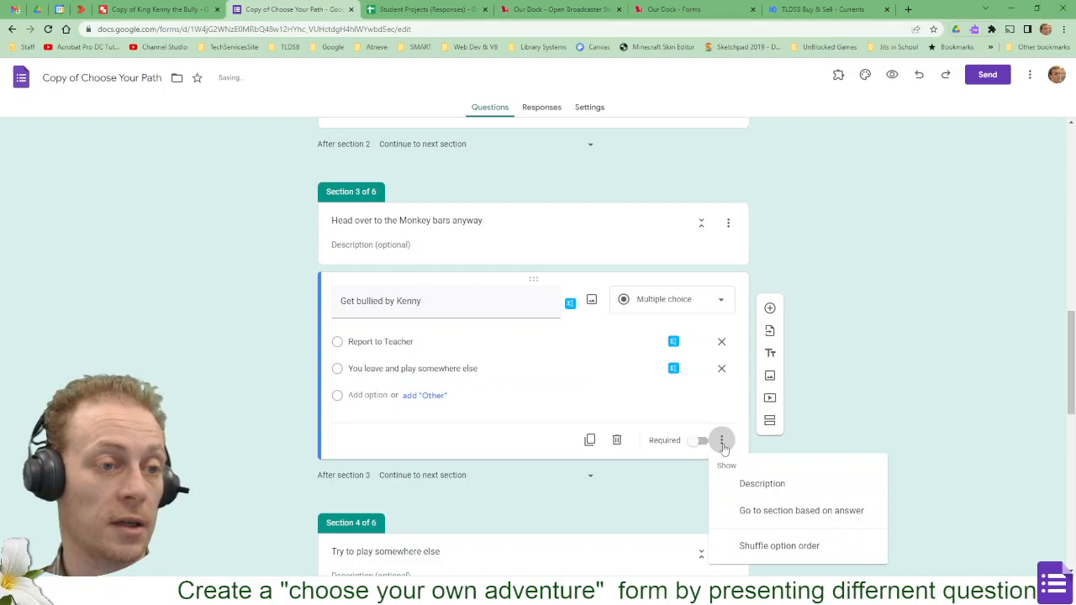
left_click(763, 510)
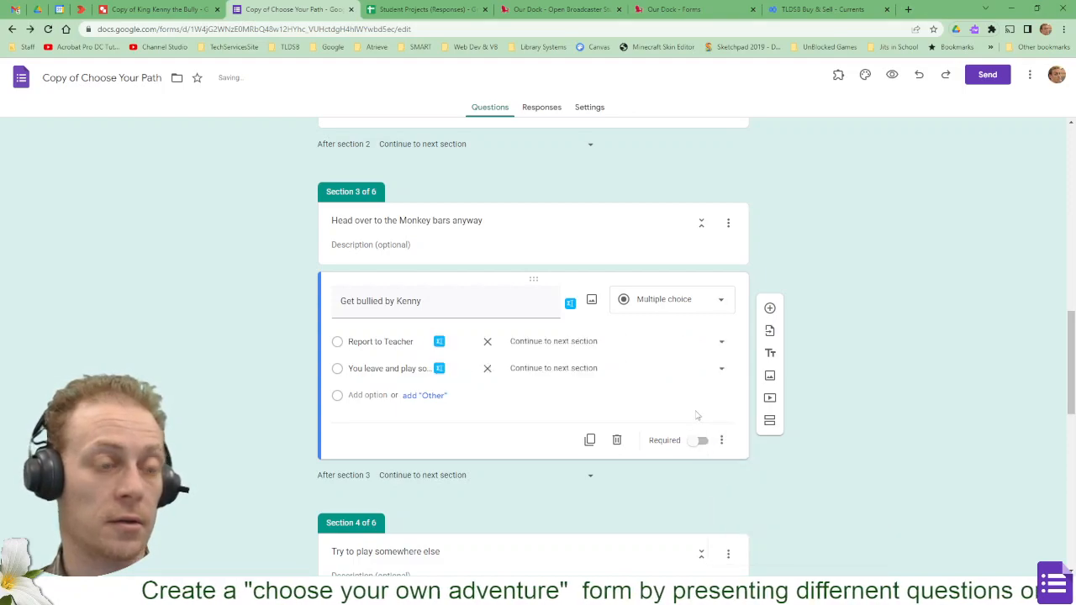
left_click(569, 342)
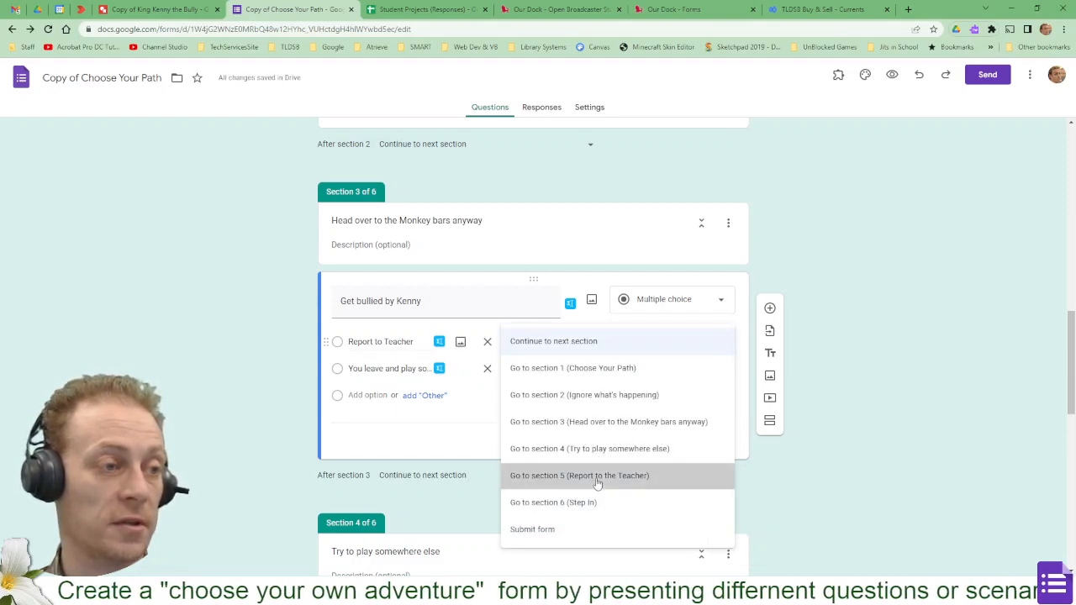
left_click(599, 475)
left_click(564, 370)
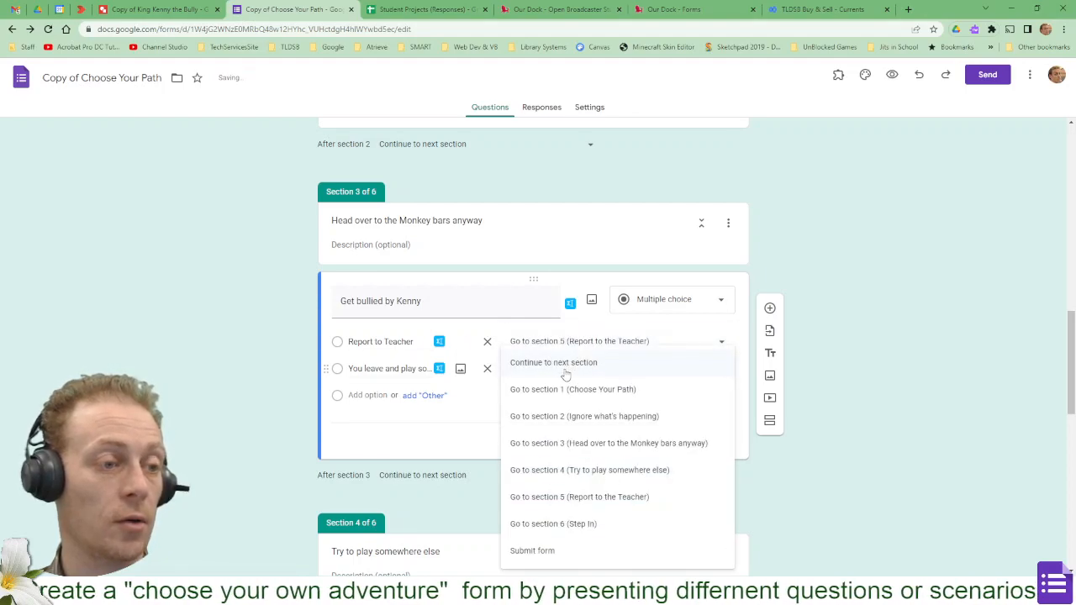
left_click(613, 472)
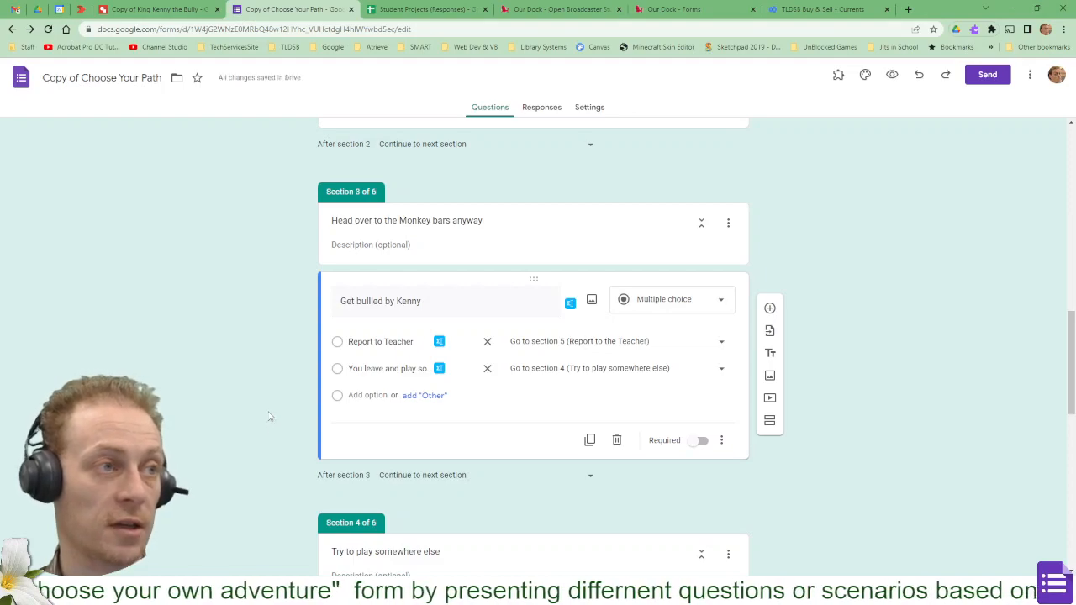
Route the section 2 answer about playing on the monkey bars to section 3 (Head over to the Monkey bars anyway)
scroll(269, 416, "up", 2)
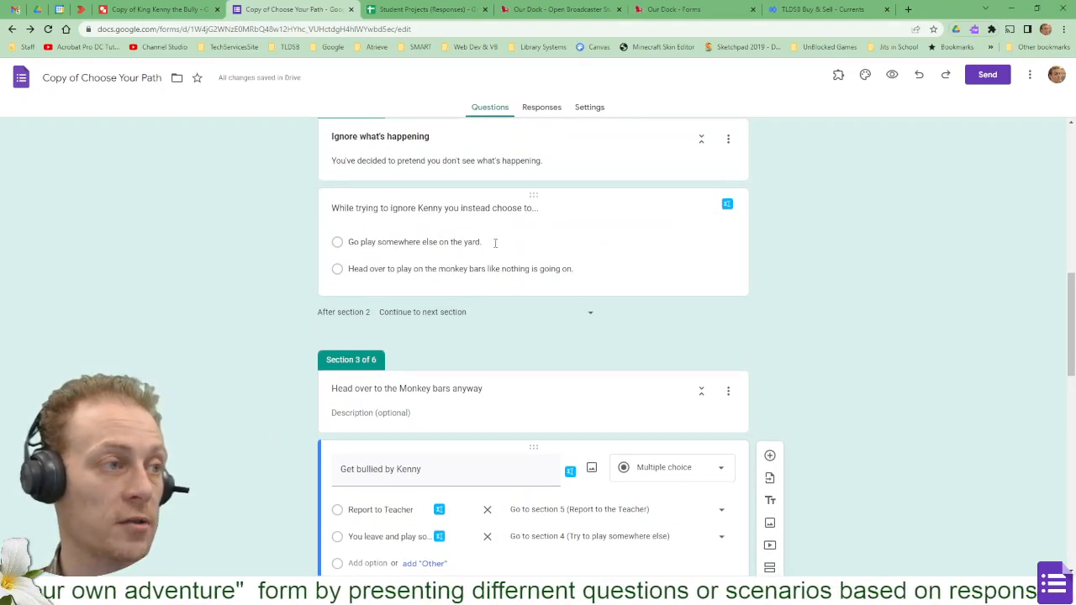
left_click(612, 266)
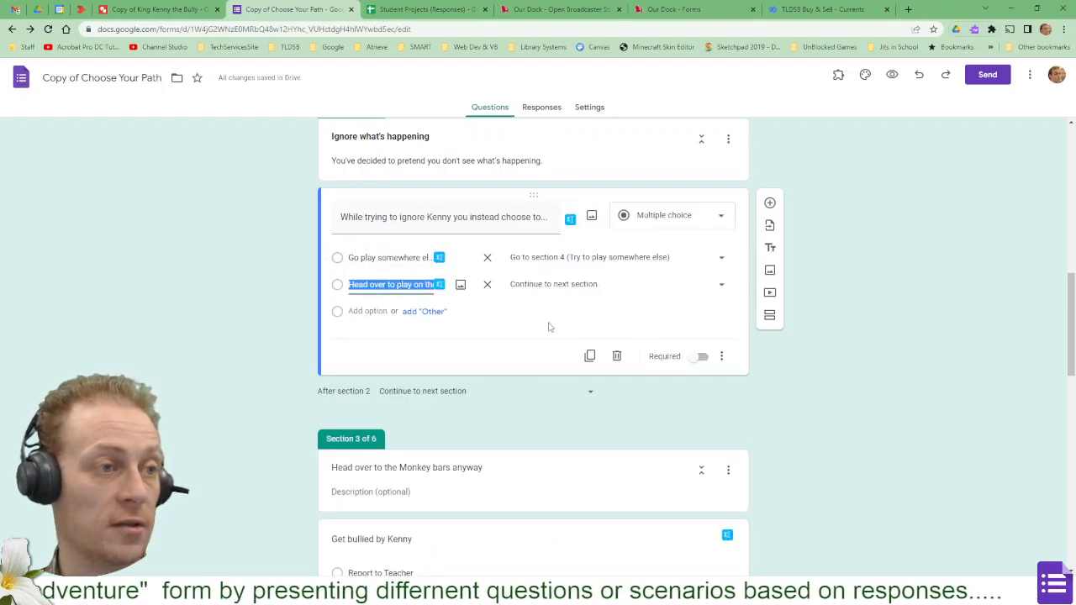
left_click(553, 284)
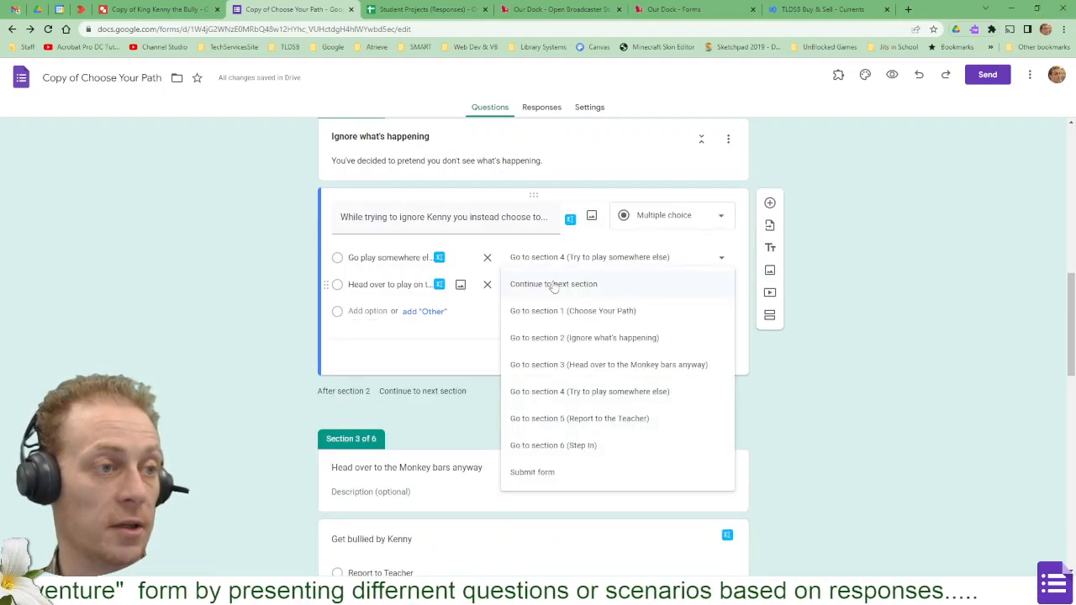
left_click(674, 368)
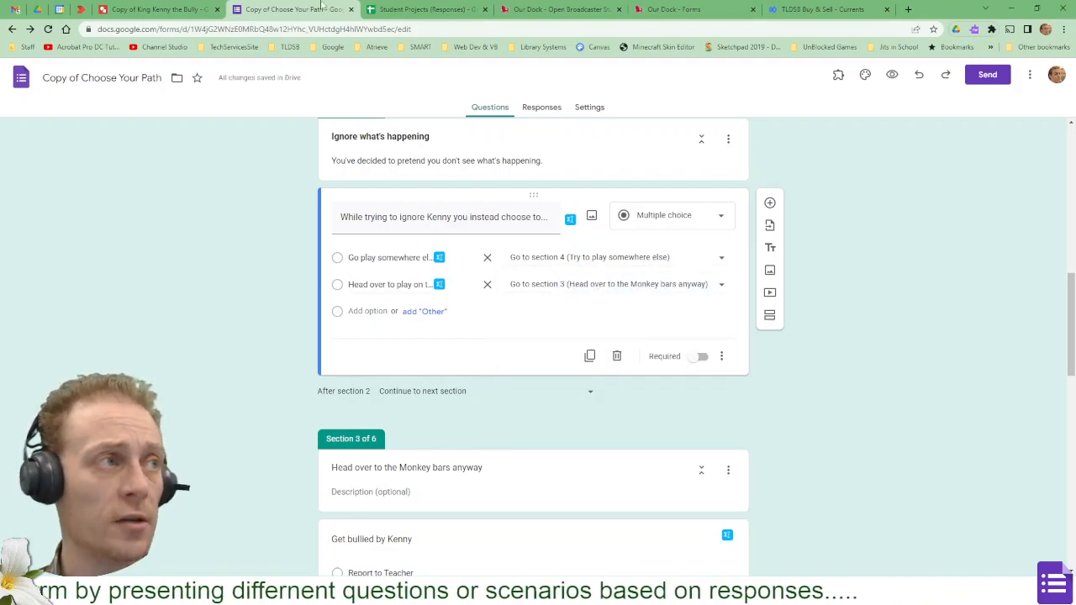
Consult the flowchart's Step In branch and enable going to a section based on answer for the Step In question in section 6
left_click(172, 12)
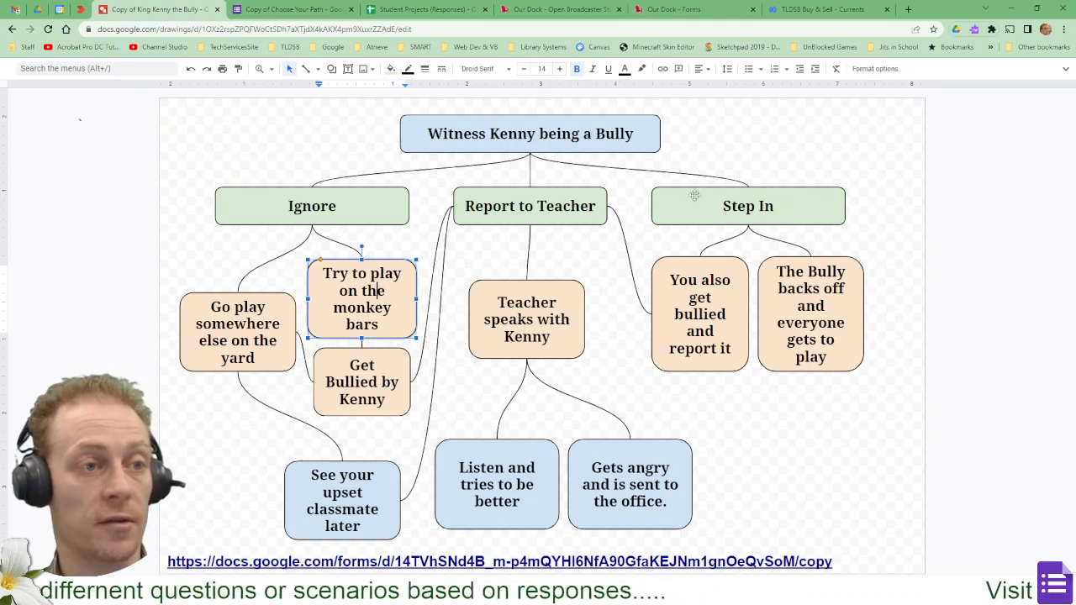
left_click(307, 8)
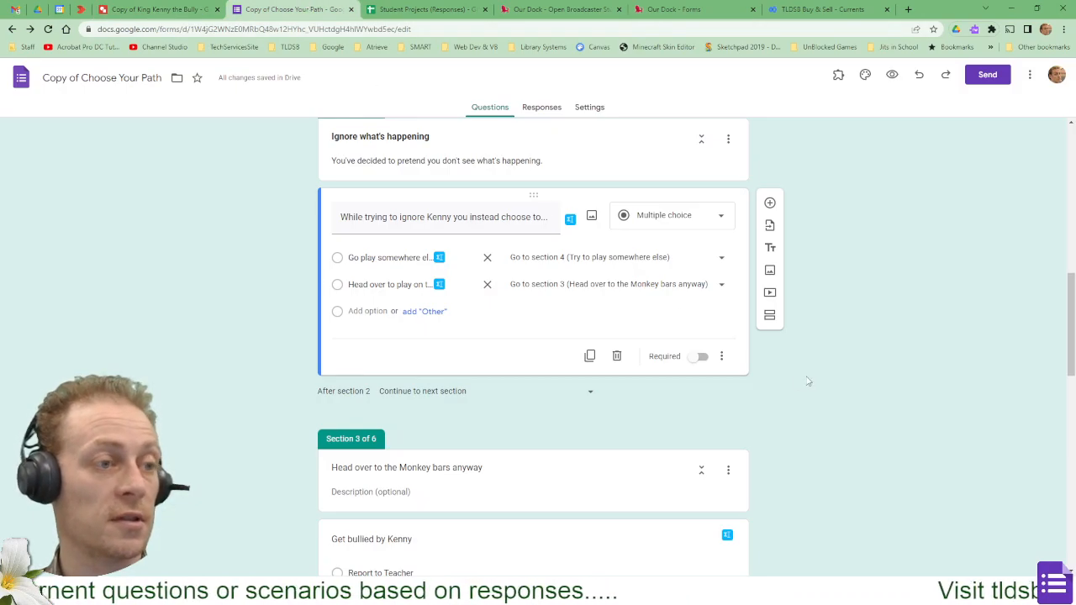
scroll(811, 378, "down", 10)
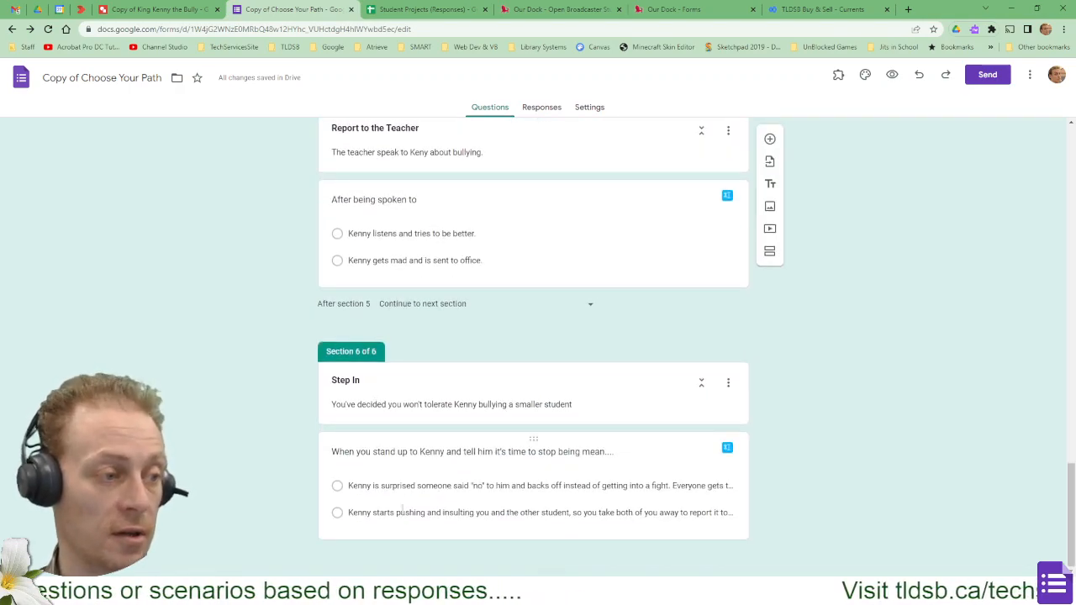
left_click(168, 10)
left_click(706, 280)
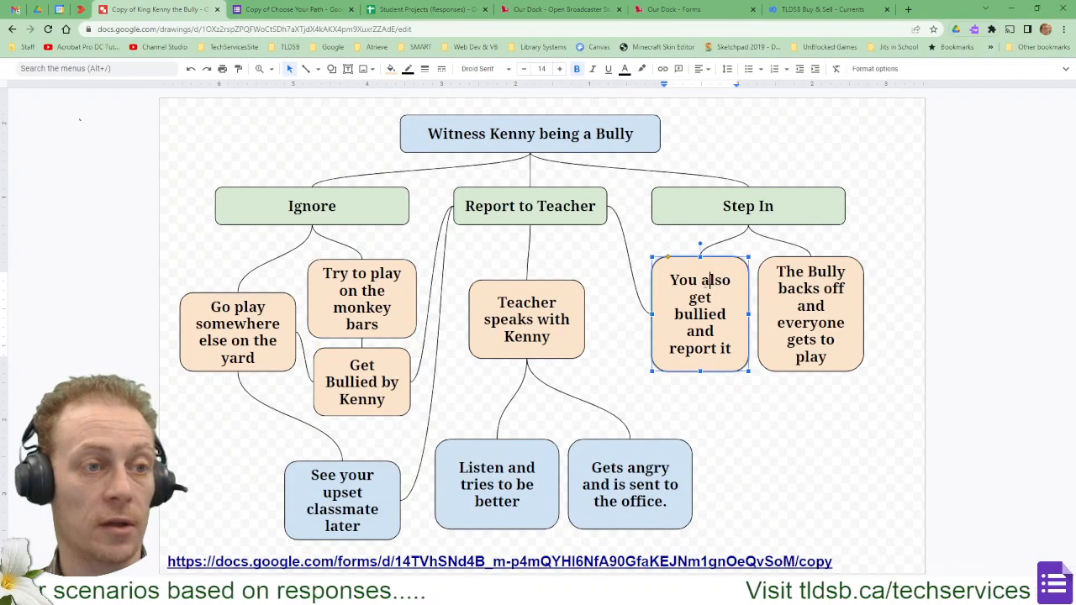
left_click(316, 8)
left_click(460, 507)
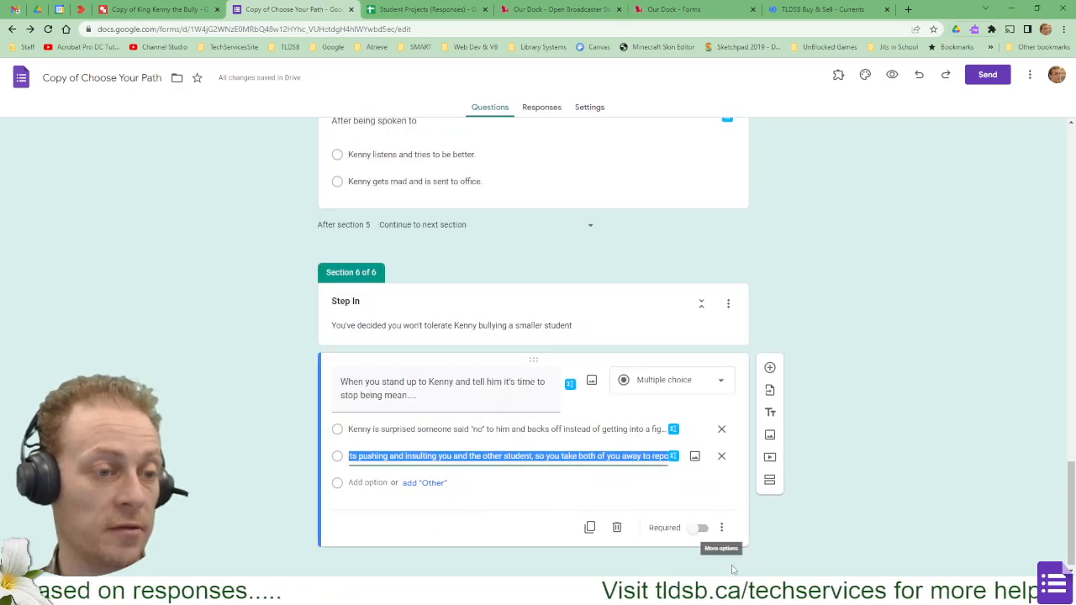
left_click(721, 526)
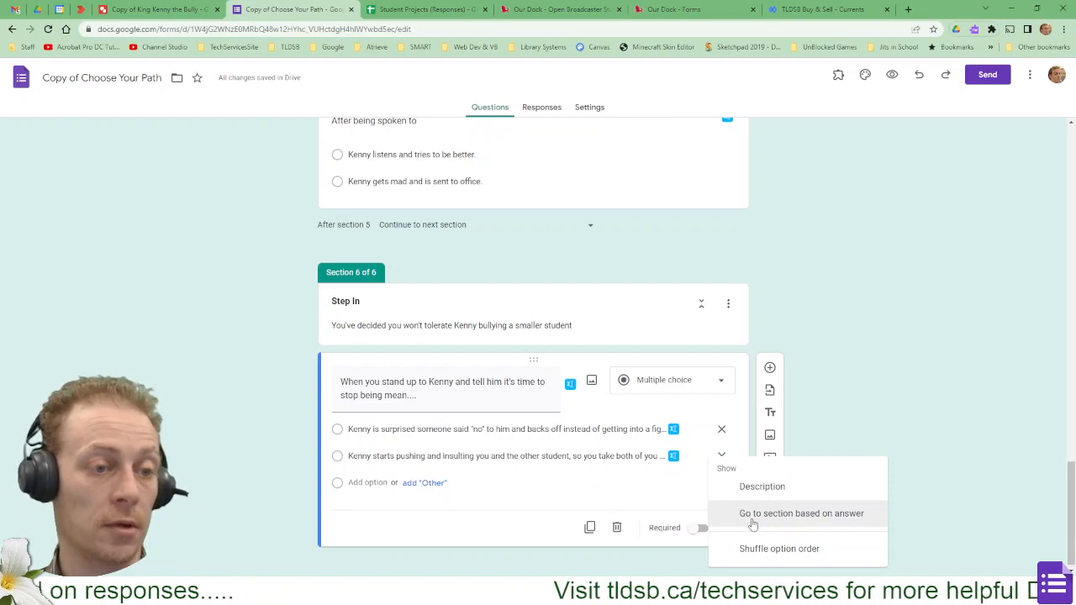
left_click(844, 520)
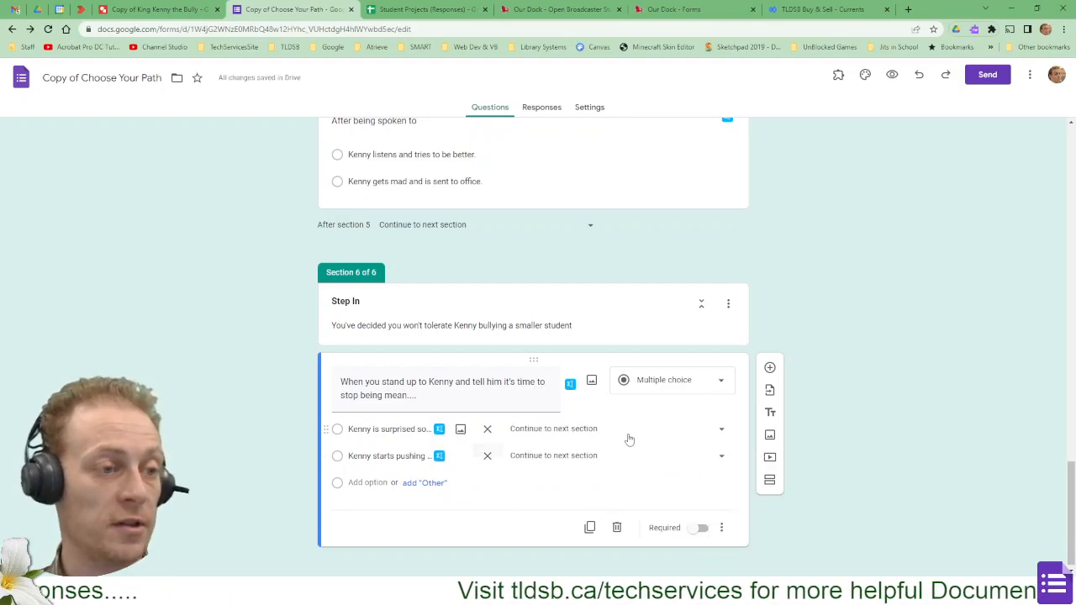
Route the Step In answer where Kenny is surprised to Submit form, and the pushing answer to section 5 (Report to the Teacher)
left_click(570, 430)
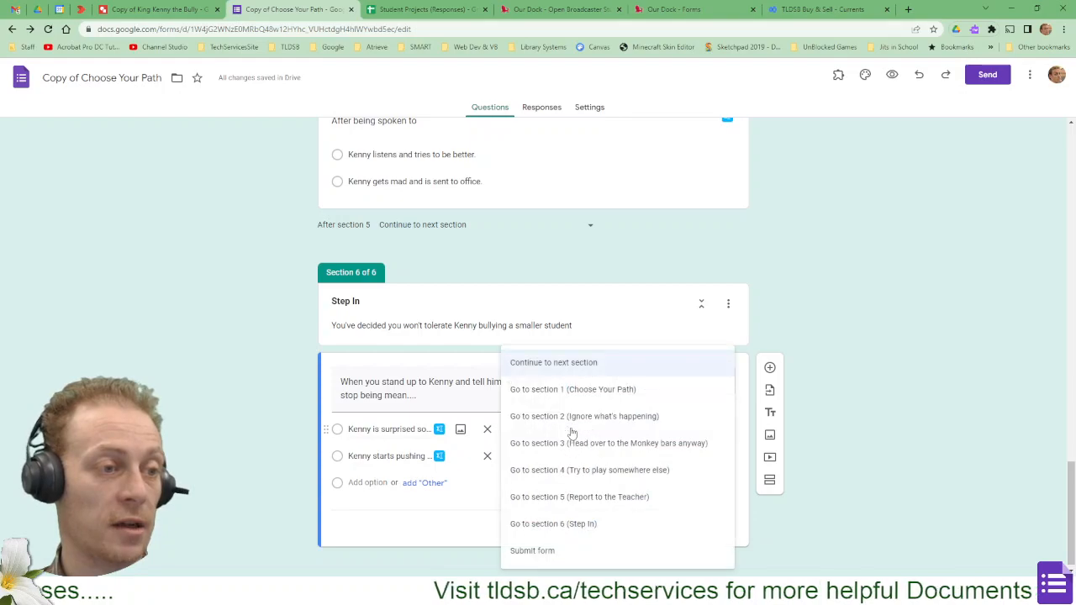
left_click(535, 552)
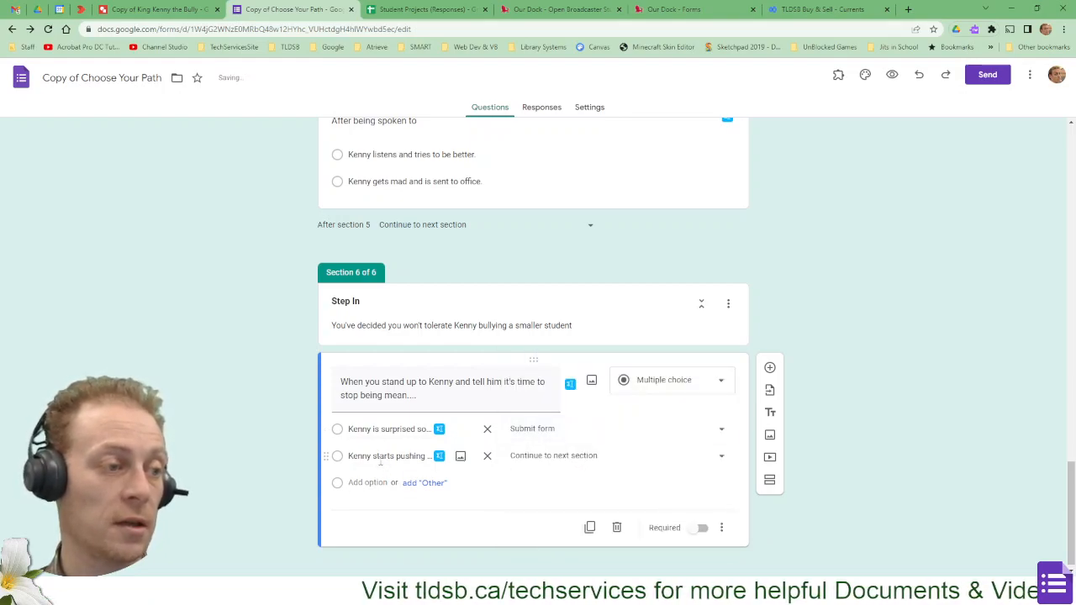
left_click(580, 458)
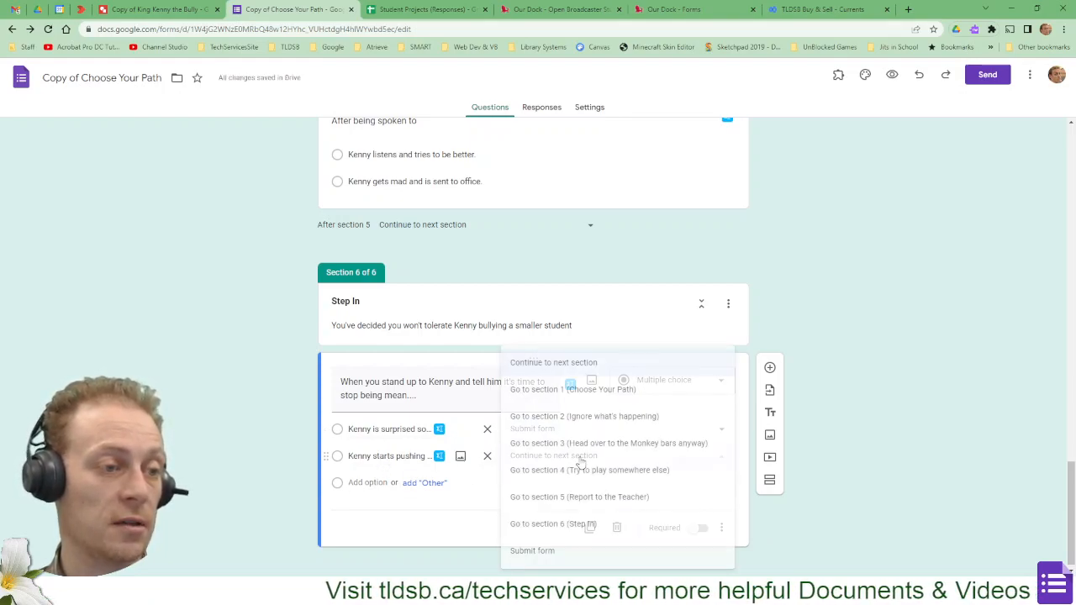
left_click(615, 499)
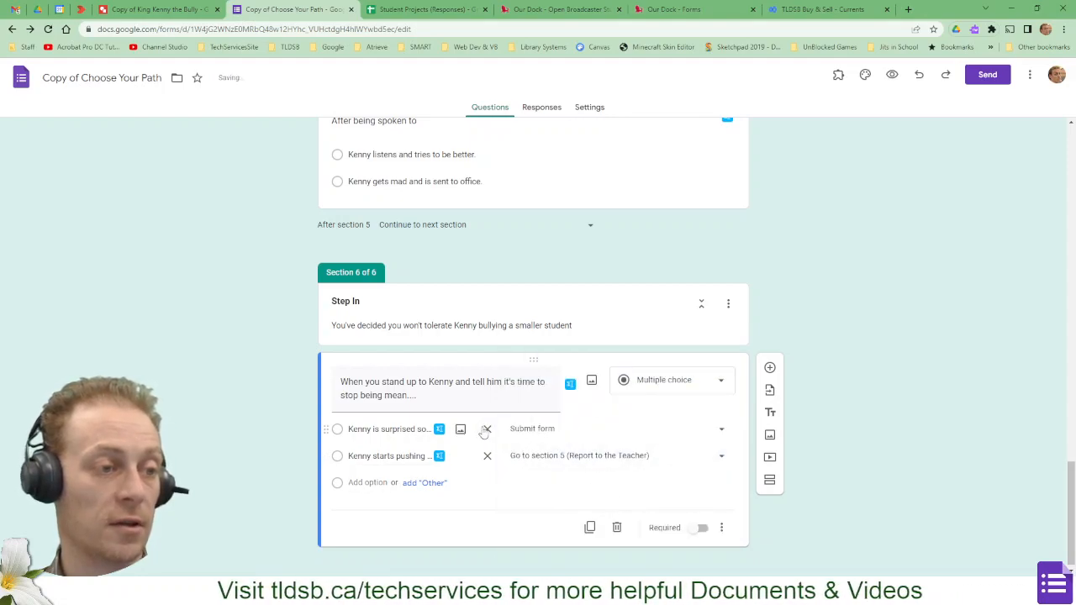
Compare the "After being spoken to" question in section 5 with the Report to Teacher branch of the flowchart
scroll(554, 485, "up", 3)
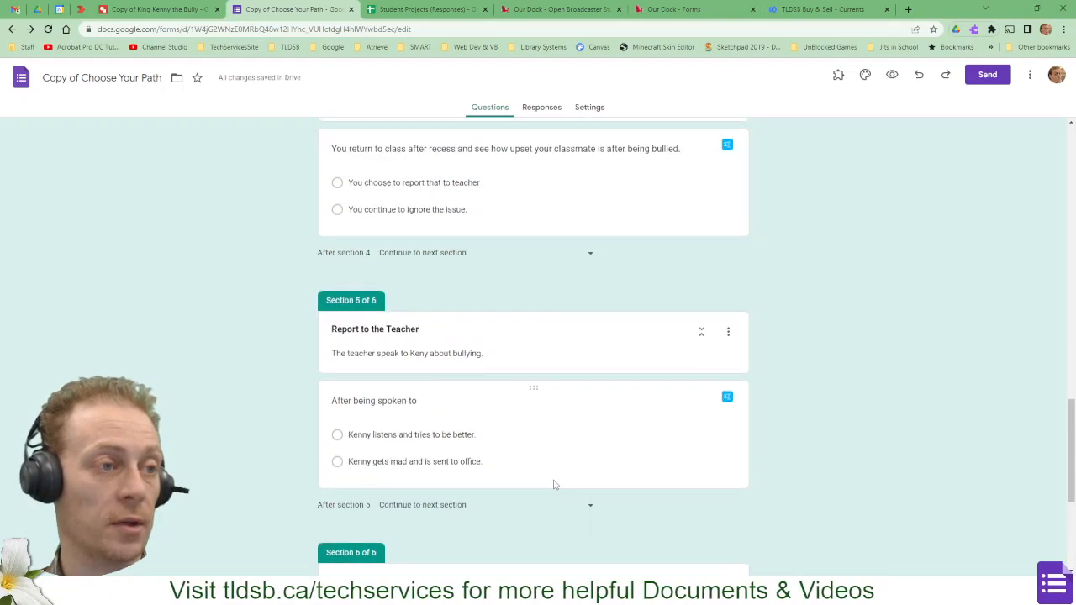
left_click(554, 485)
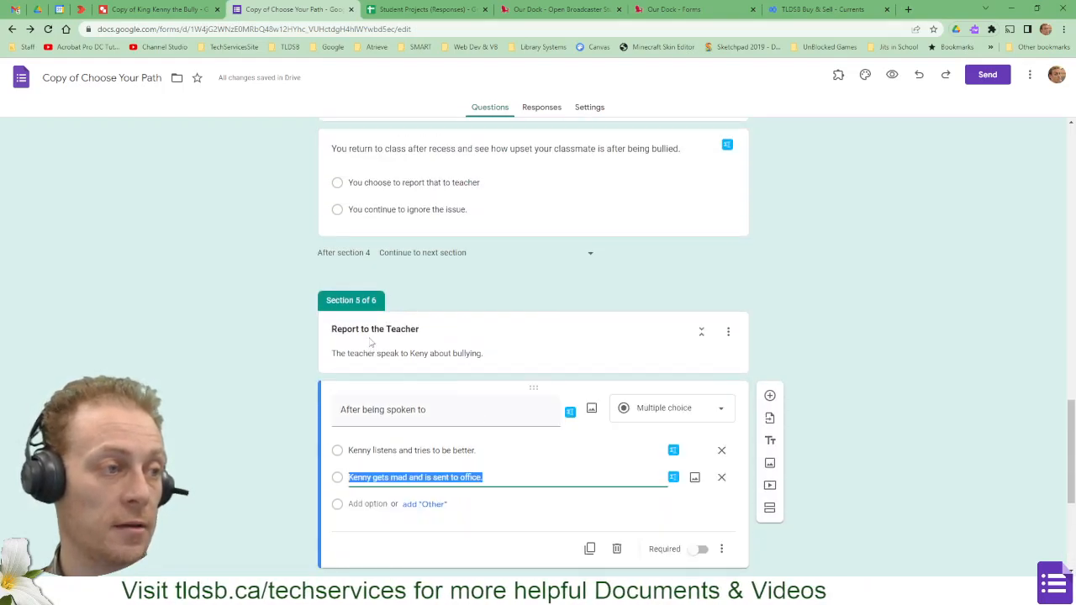
left_click(147, 9)
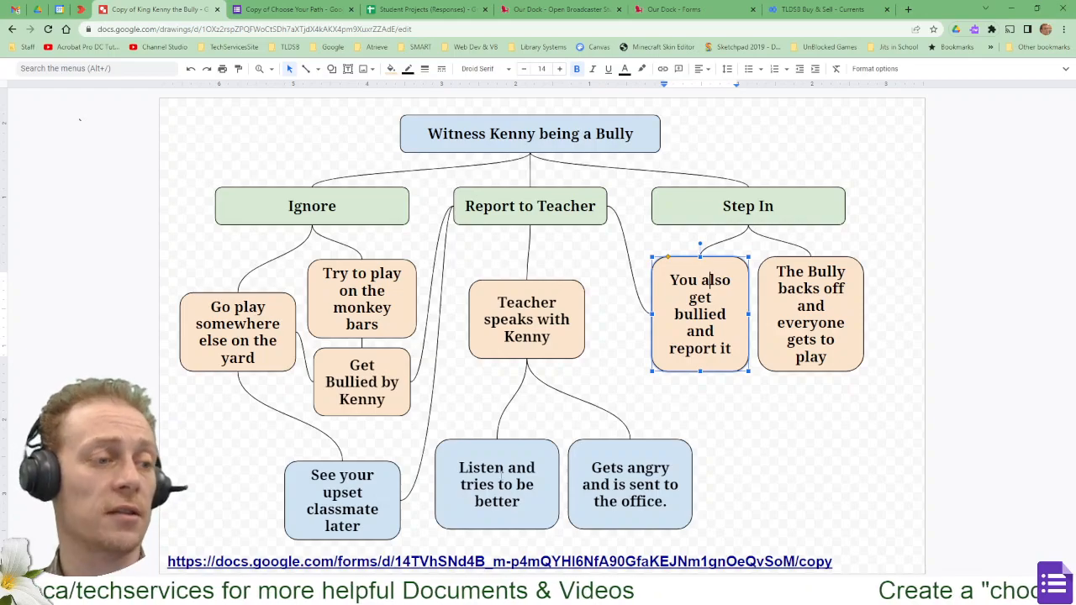
left_click(278, 9)
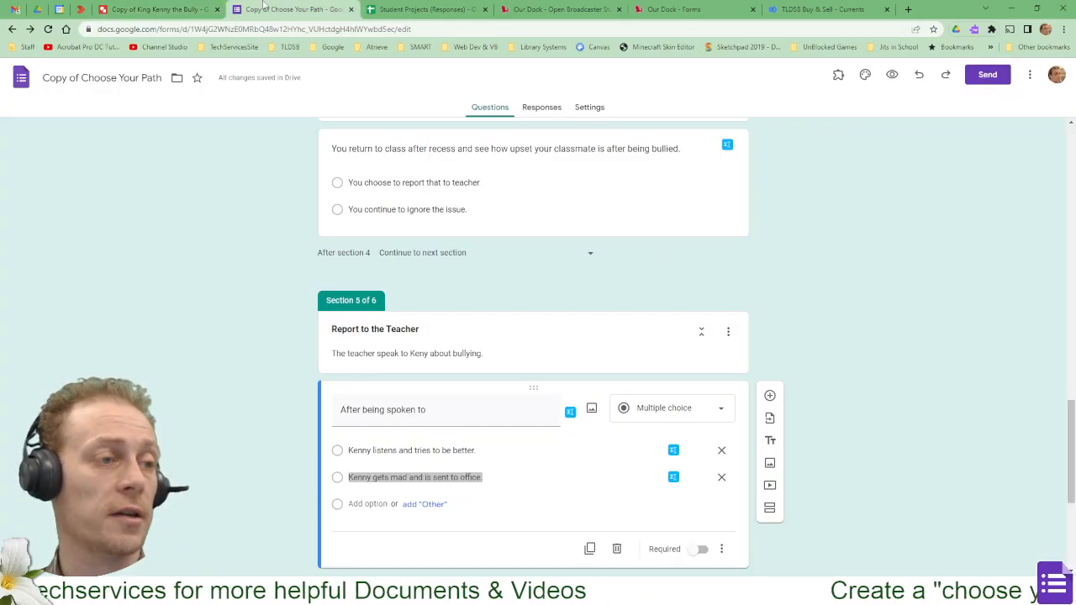
scroll(269, 367, "down", 3)
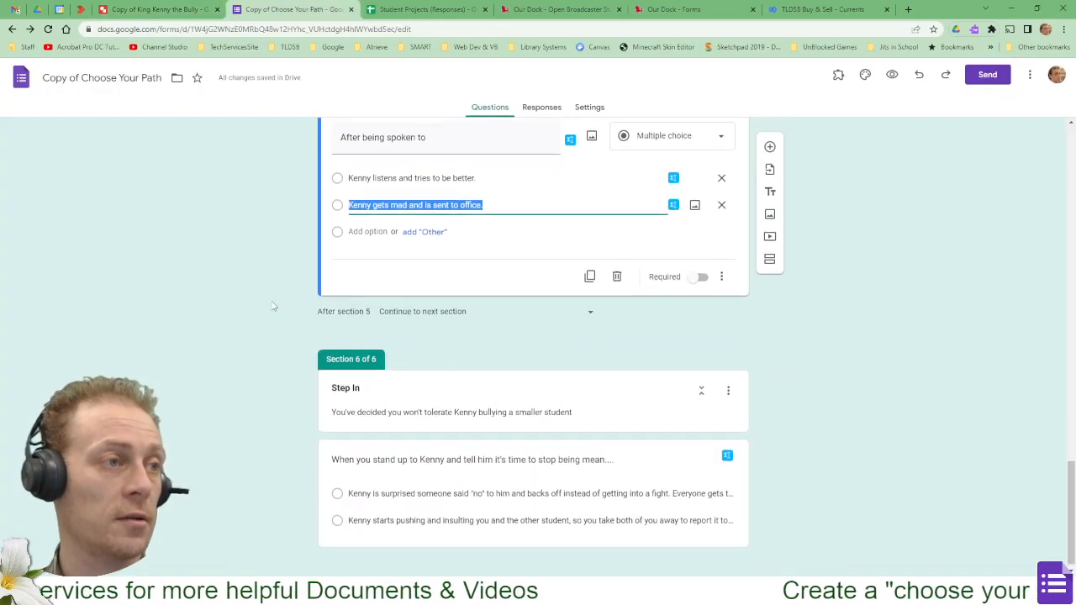
scroll(302, 269, "up", 2)
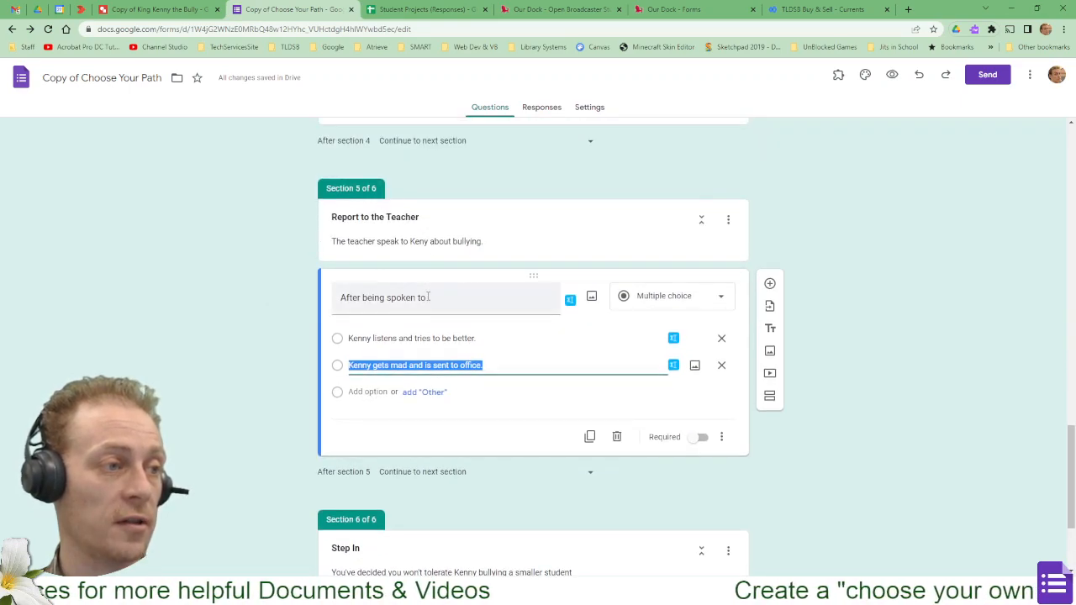
left_click(495, 338)
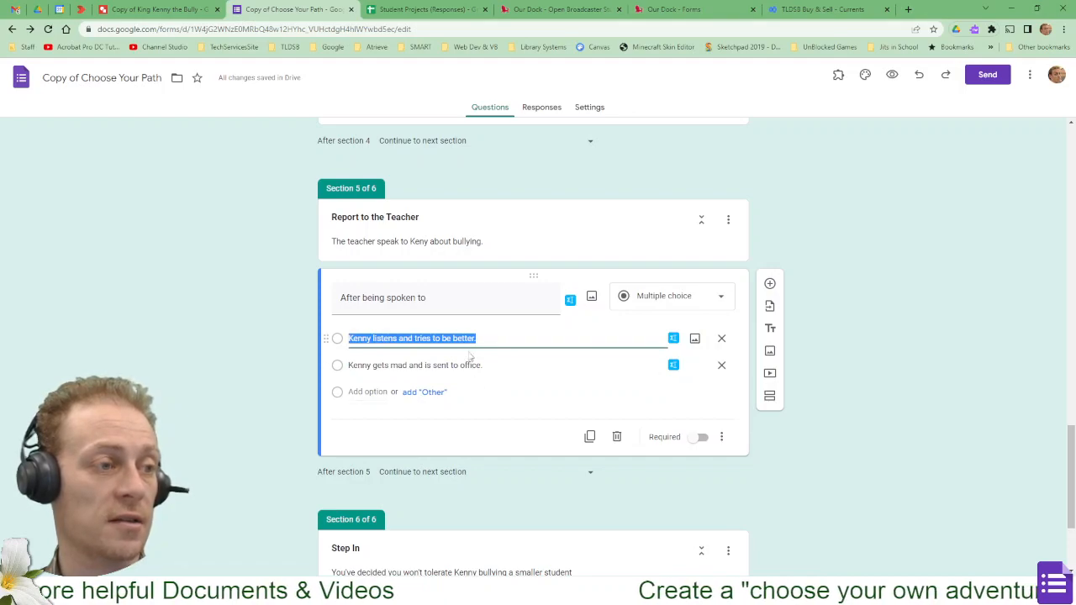
left_click(261, 305)
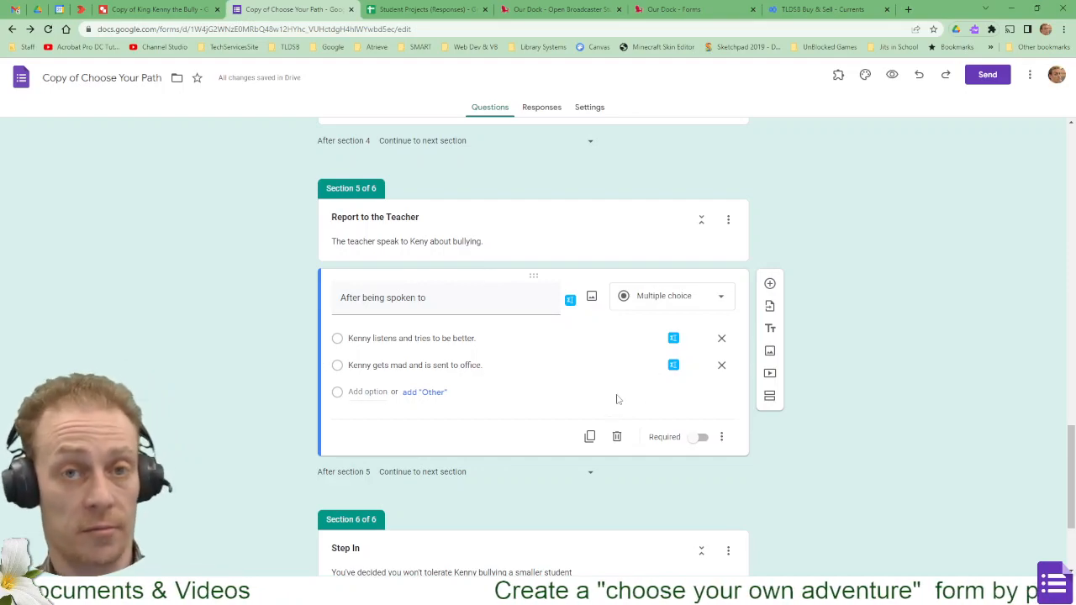
Set section 5 (Report to the Teacher) to go to Submit form after it is completed
left_click(721, 436)
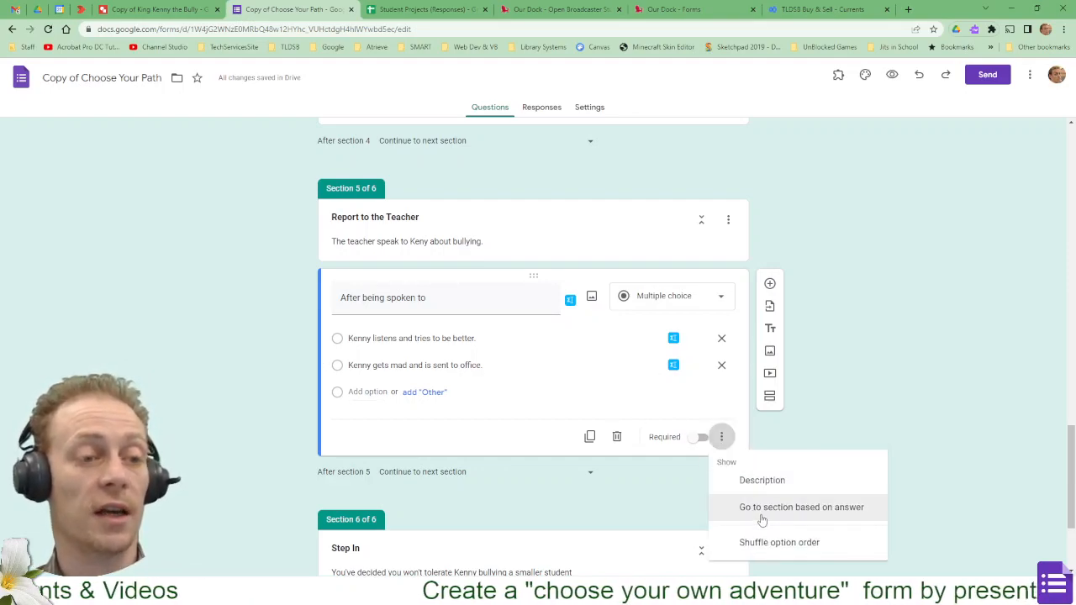
left_click(721, 436)
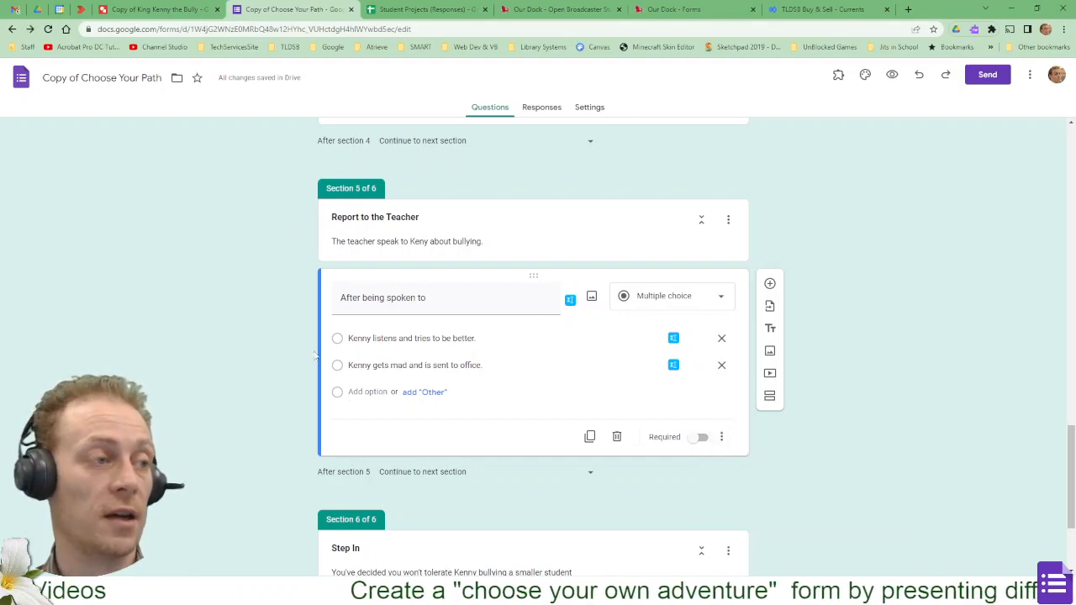
left_click(440, 472)
left_click(328, 401)
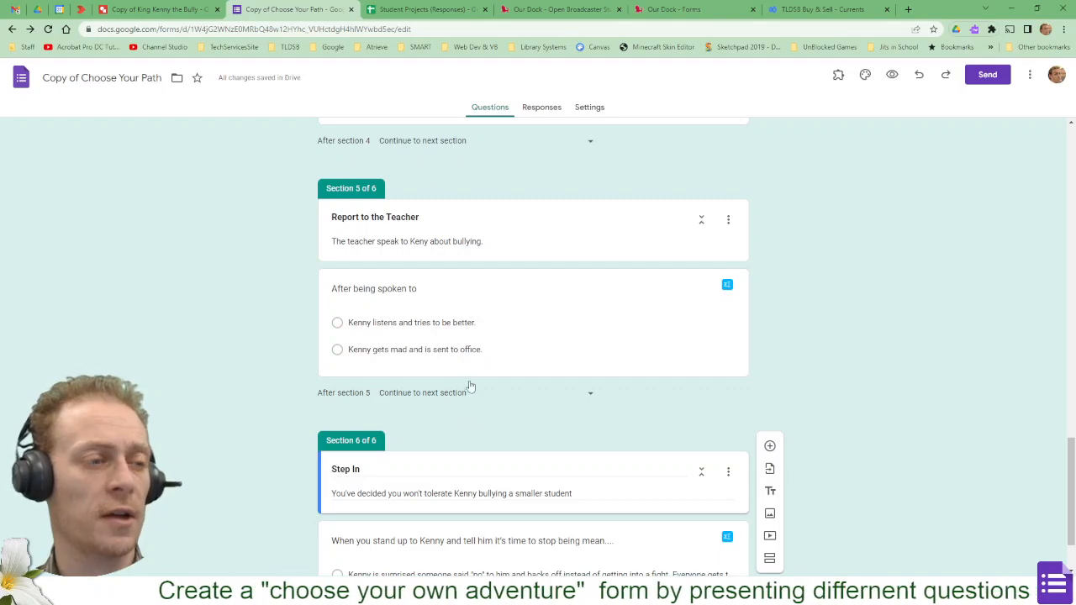
left_click(590, 397)
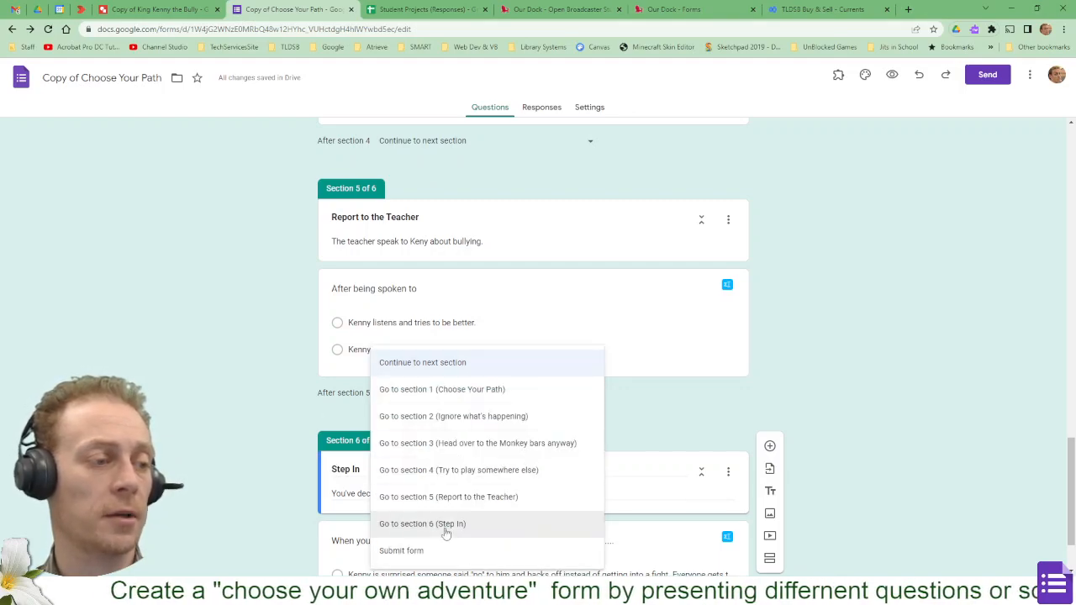
left_click(403, 550)
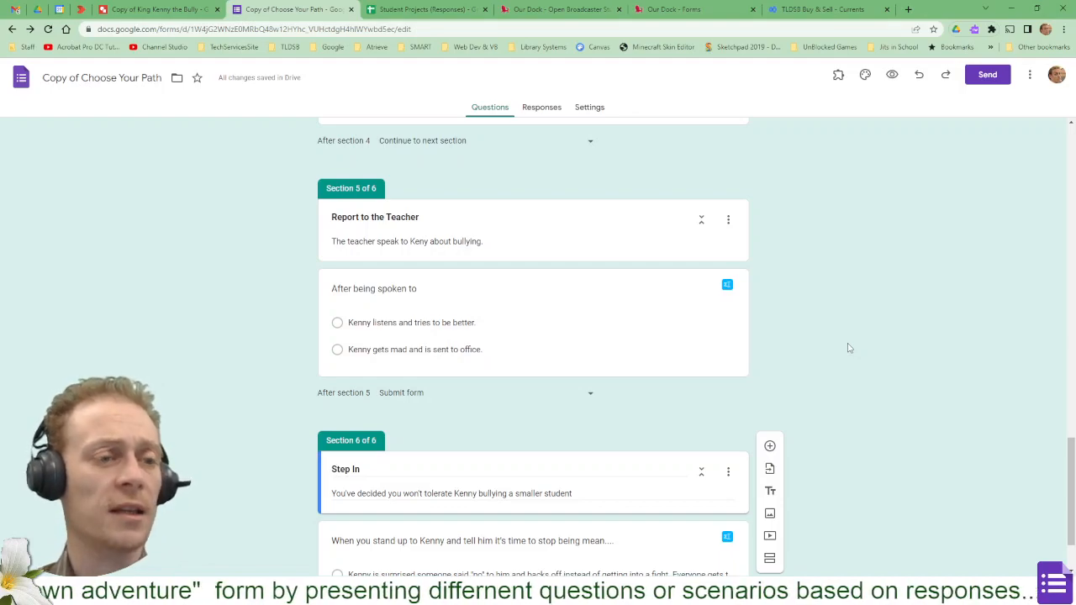
Preview the form, answer the opening question with "Ignore what's happening" and continue to the following section
scroll(814, 381, "up", 7)
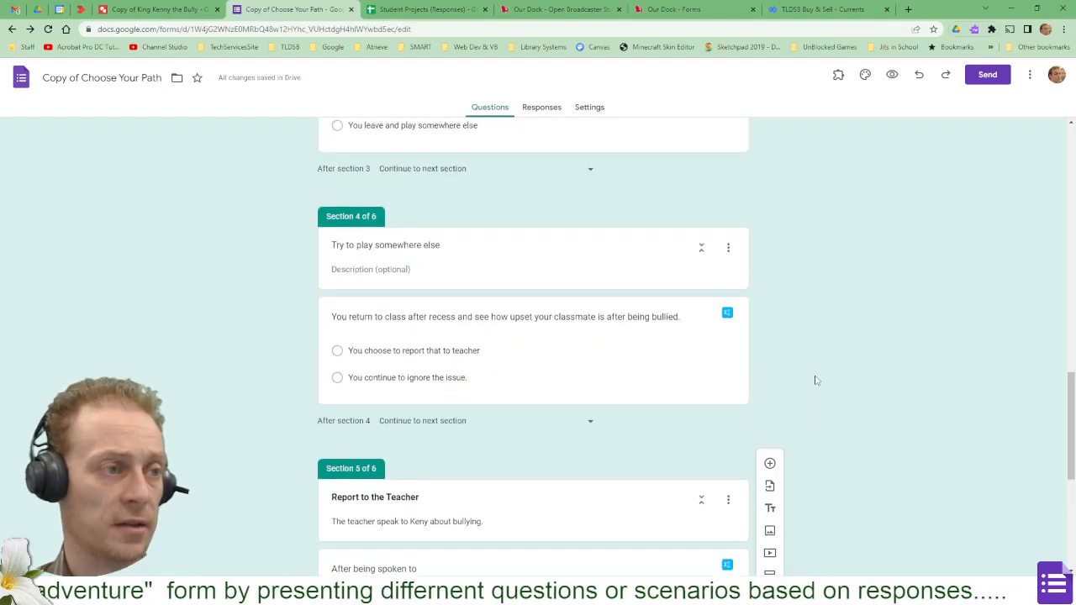
scroll(815, 380, "up", 10)
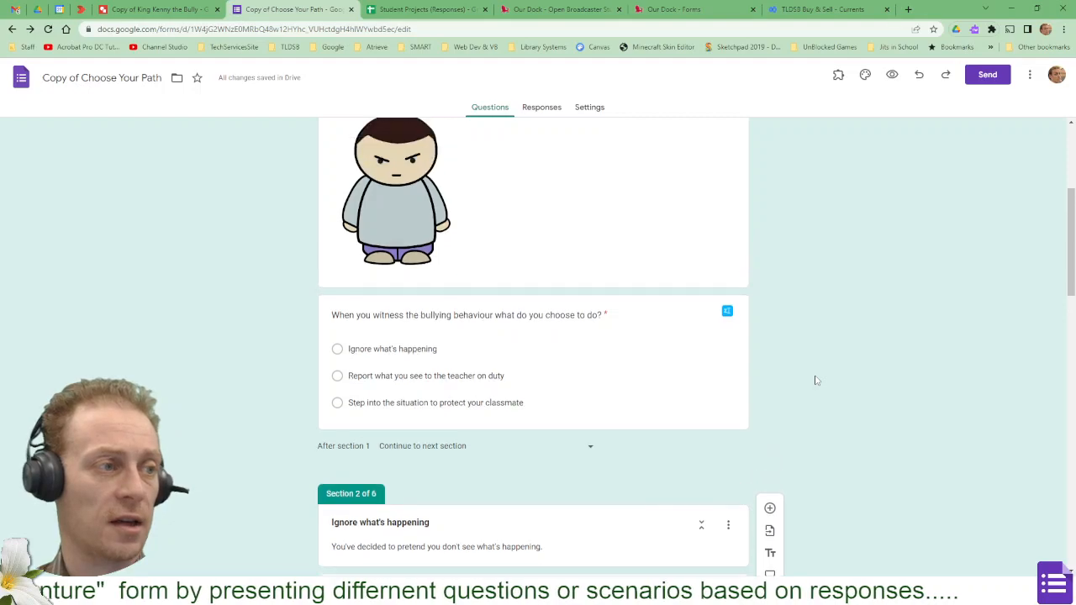
left_click(892, 76)
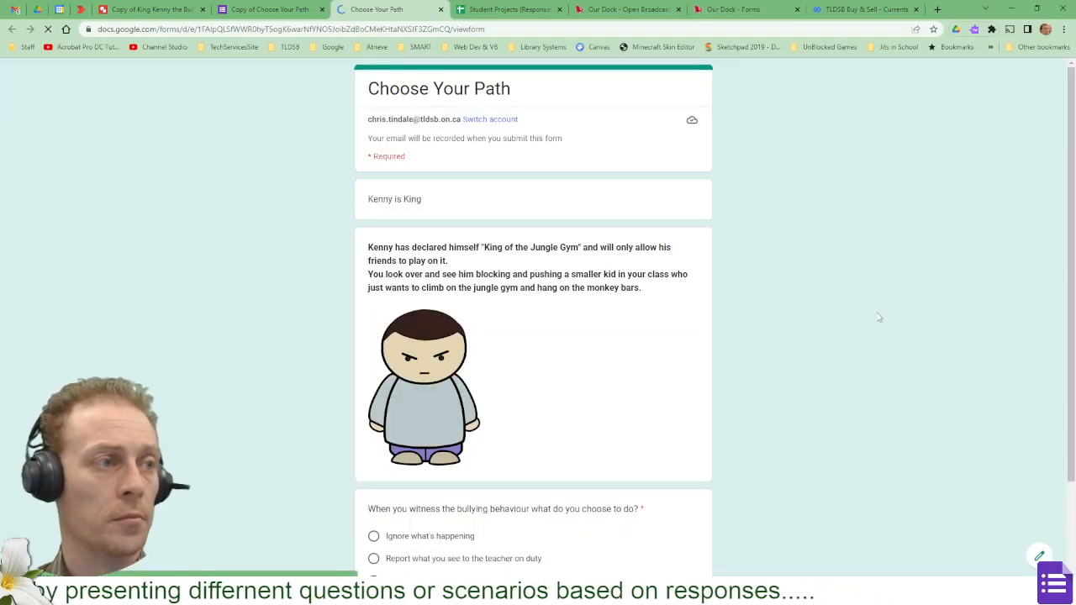
scroll(853, 345, "down", 3)
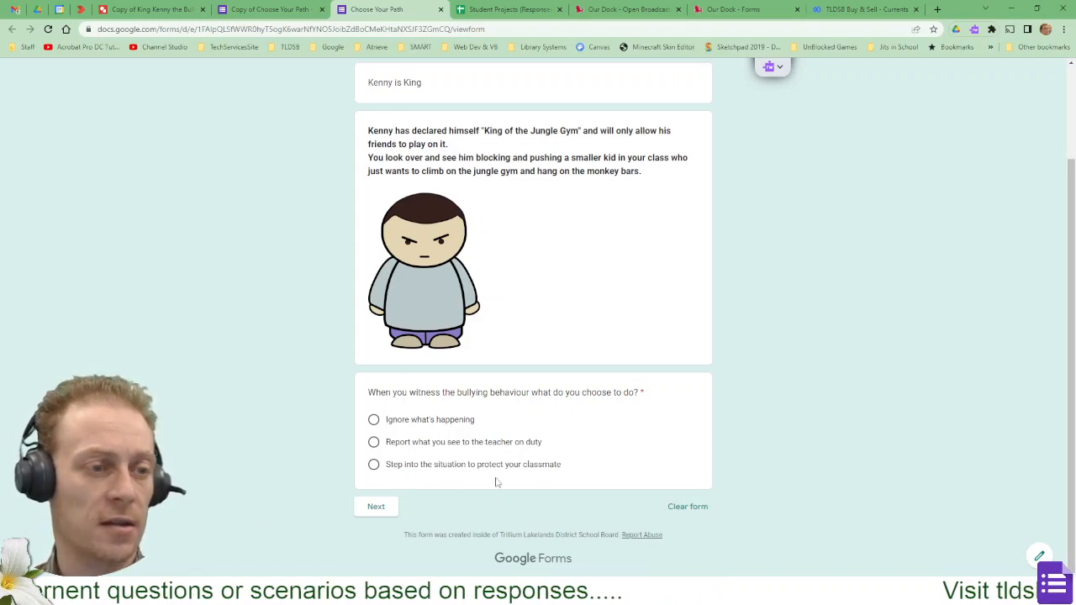
scroll(511, 504, "up", 3)
scroll(511, 505, "down", 3)
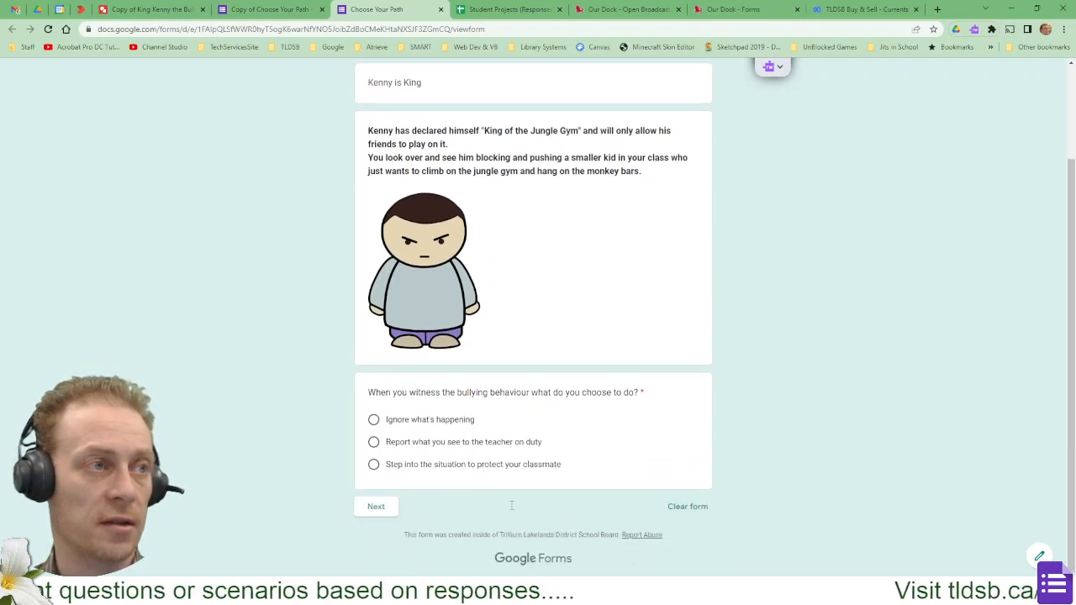
scroll(511, 504, "up", 3)
scroll(509, 508, "down", 3)
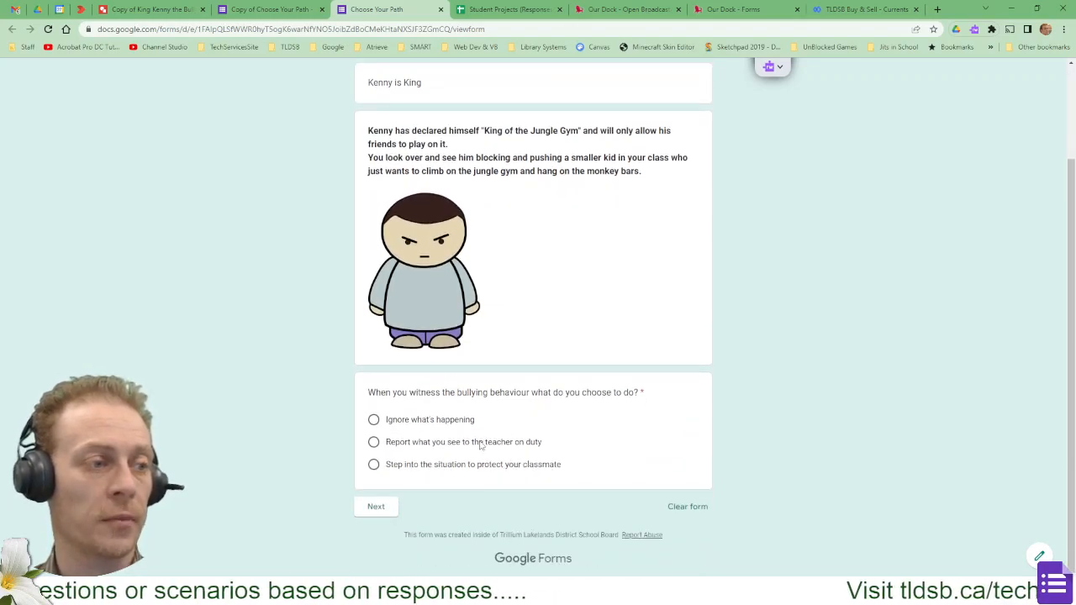
left_click(374, 422)
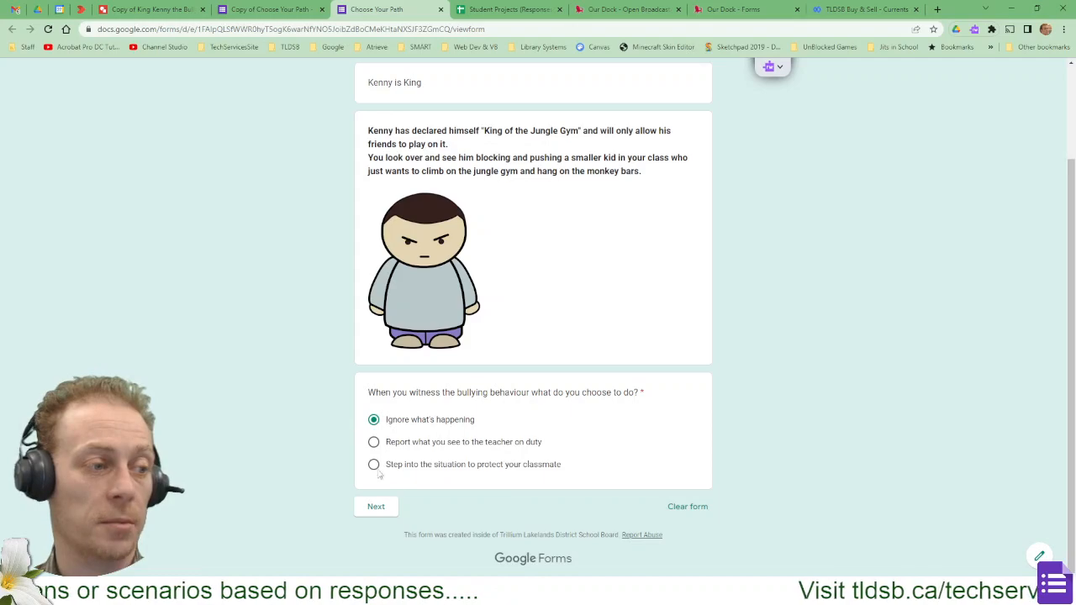
left_click(375, 506)
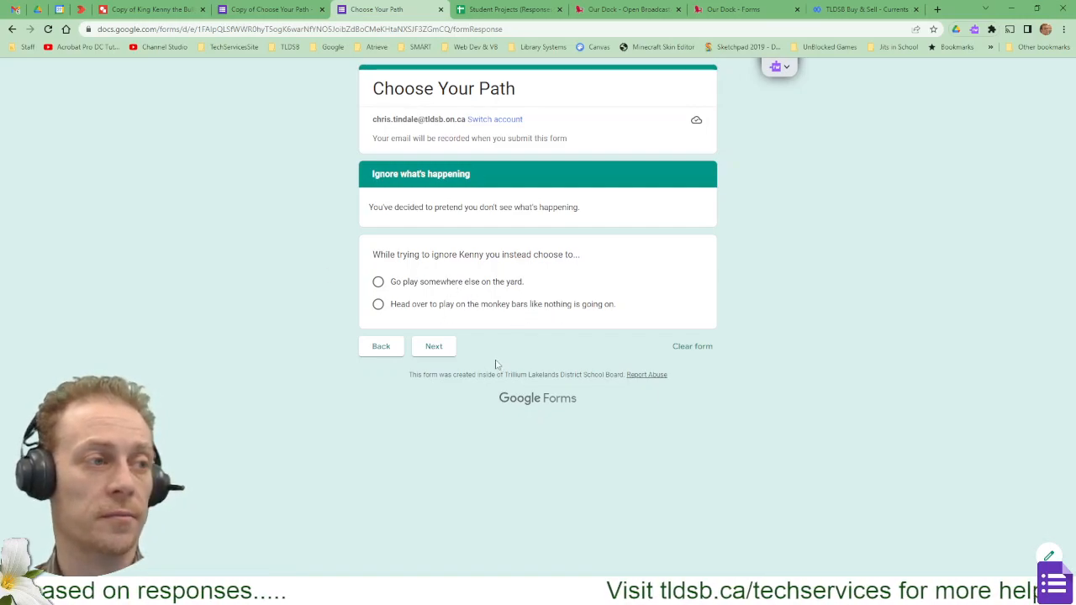
Test the monkey bars path by choosing to head over to the monkey bars, then "You leave and play somewhere else"
left_click(378, 305)
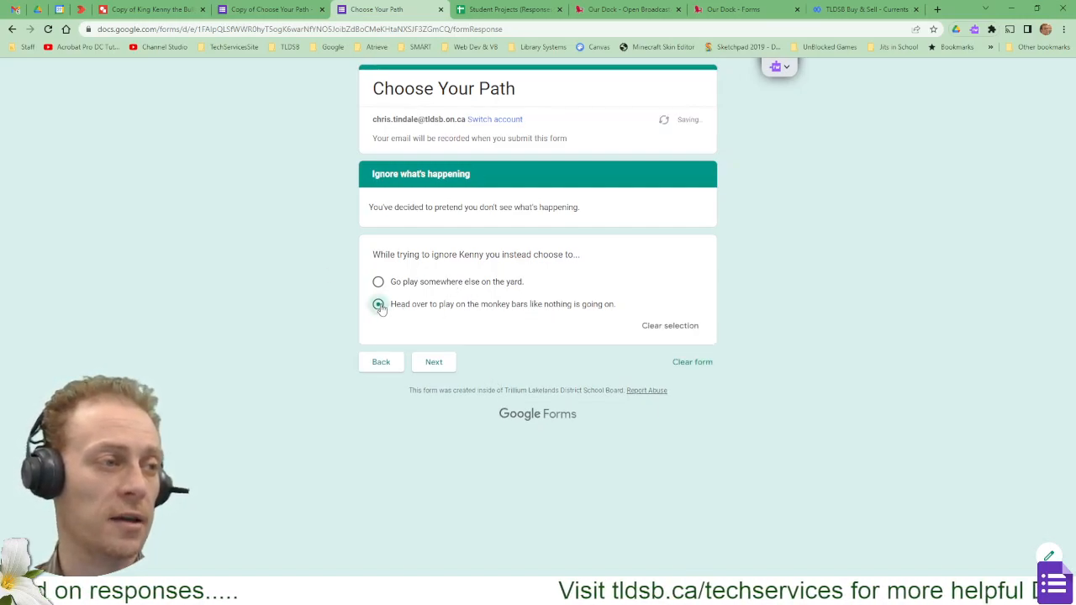
left_click(442, 373)
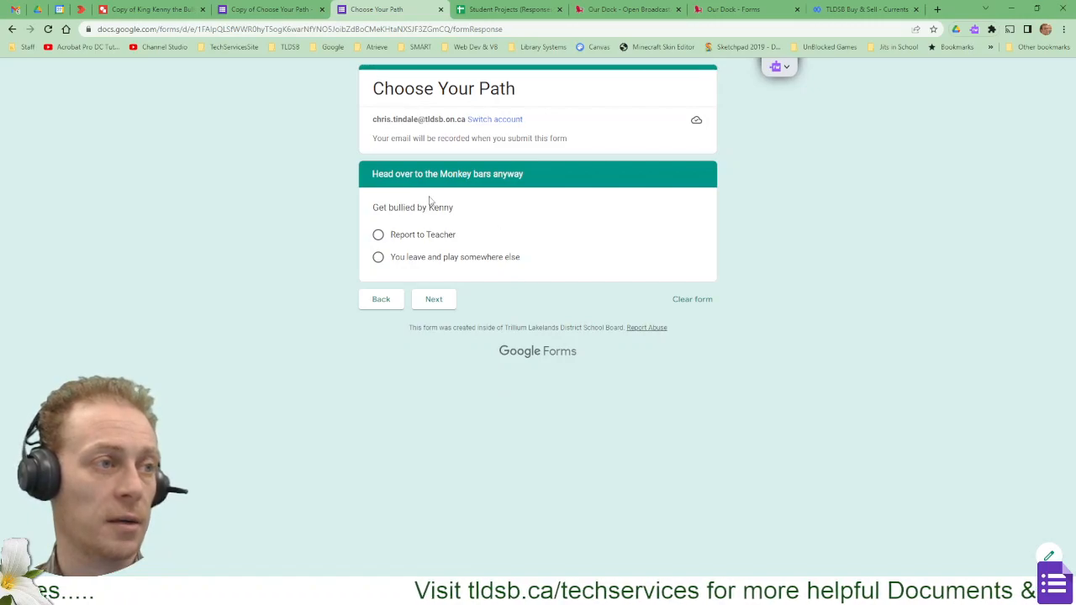
left_click(378, 257)
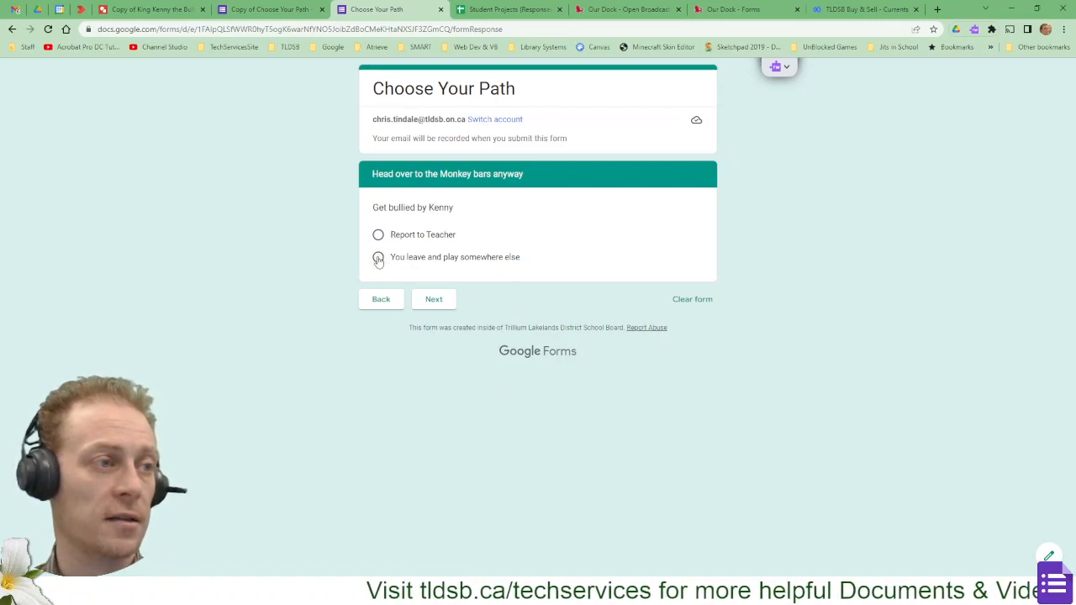
left_click(433, 324)
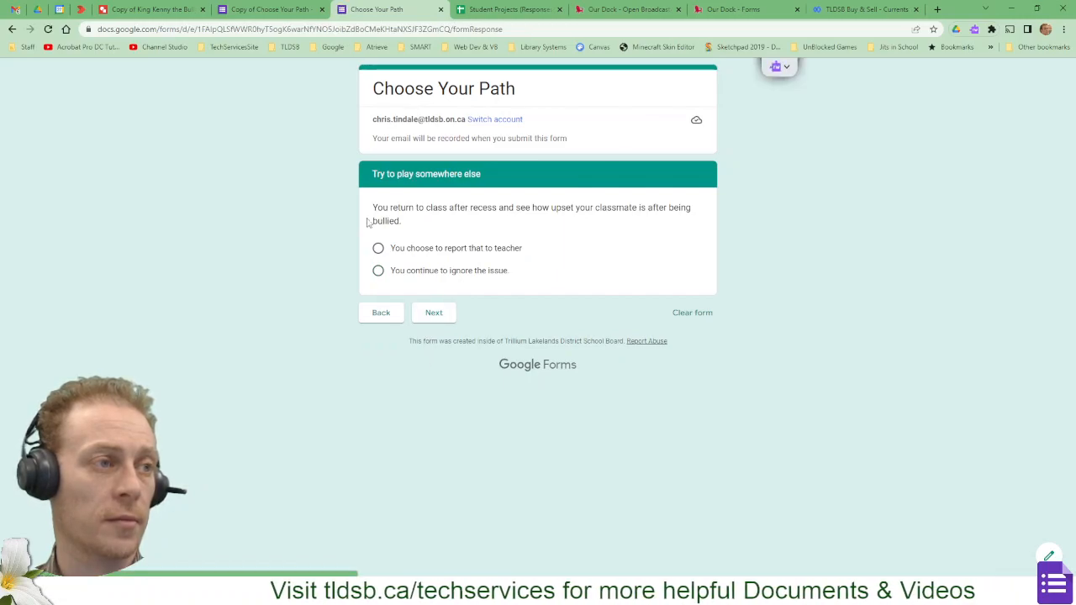
Test the report-to-teacher path, answer "Kenny listens and tries to be better.", and close the preview without submitting
left_click_drag(478, 207, 560, 225)
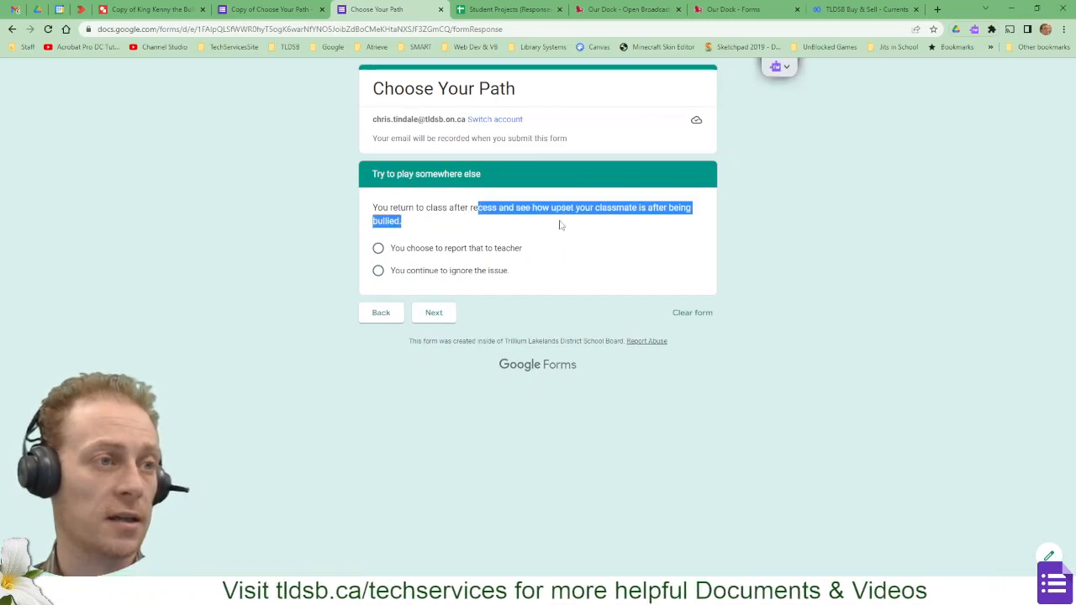
left_click(555, 223)
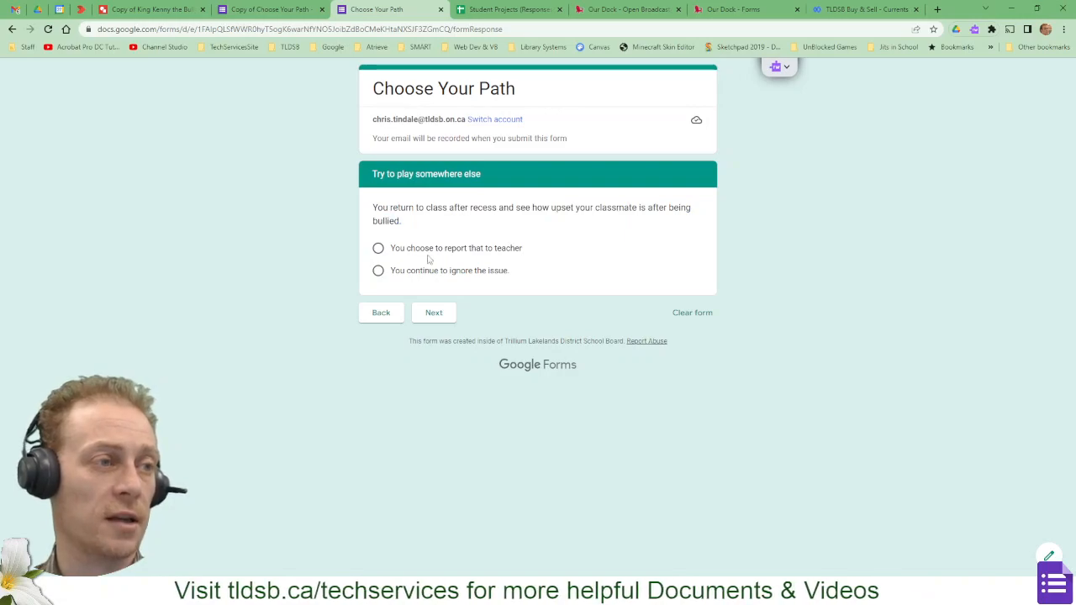
left_click(472, 249)
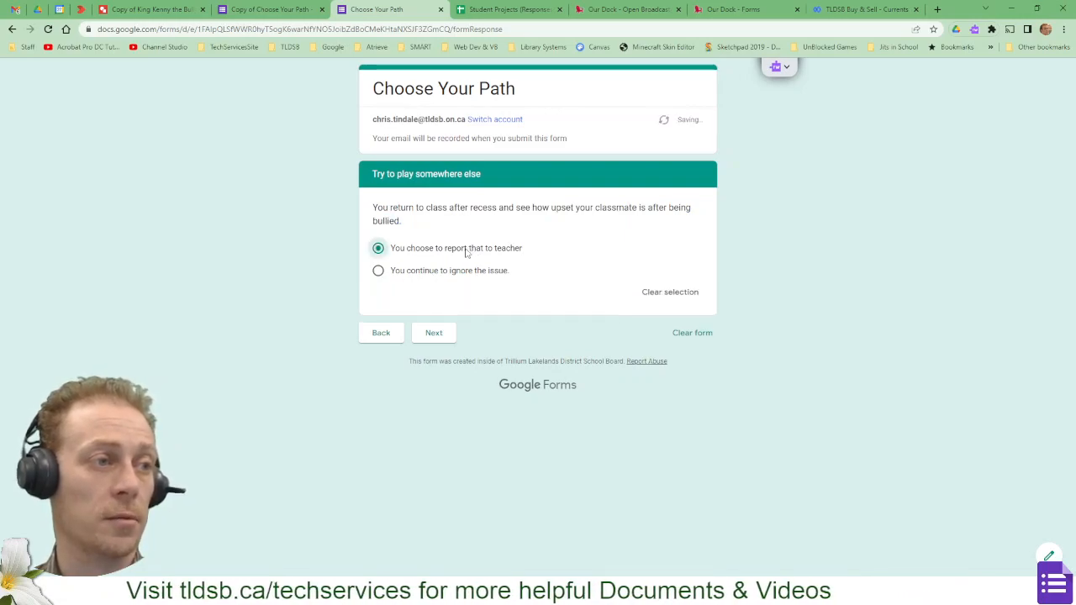
left_click(434, 333)
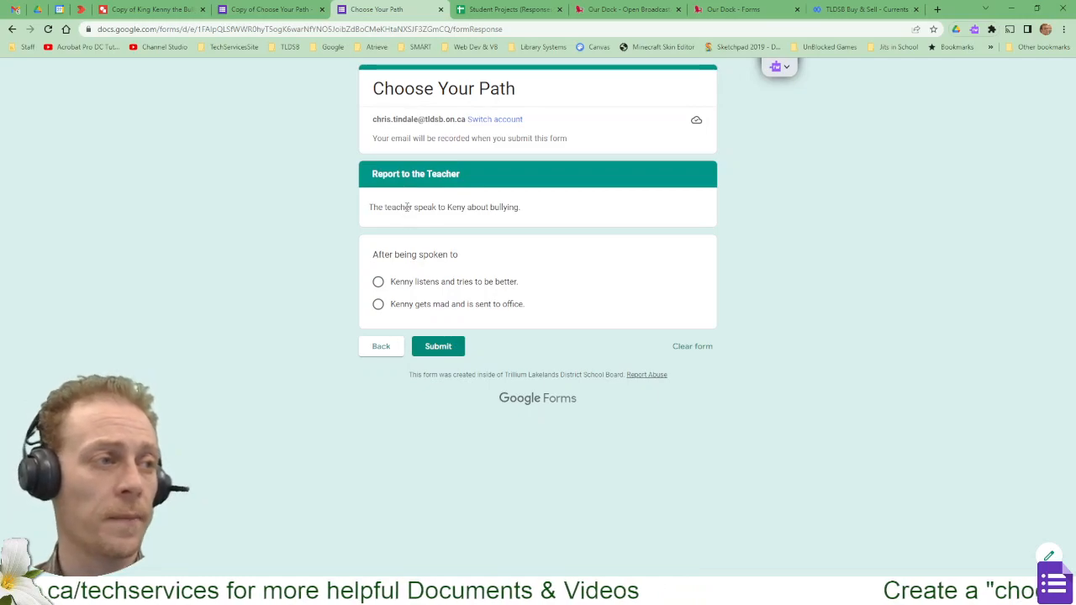
left_click(378, 282)
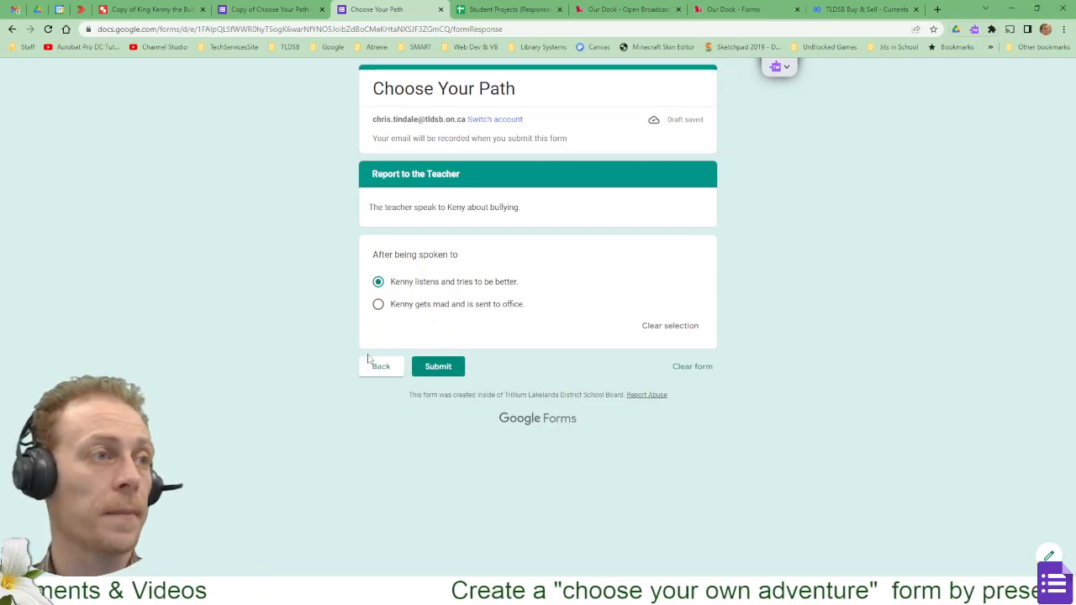
left_click(440, 10)
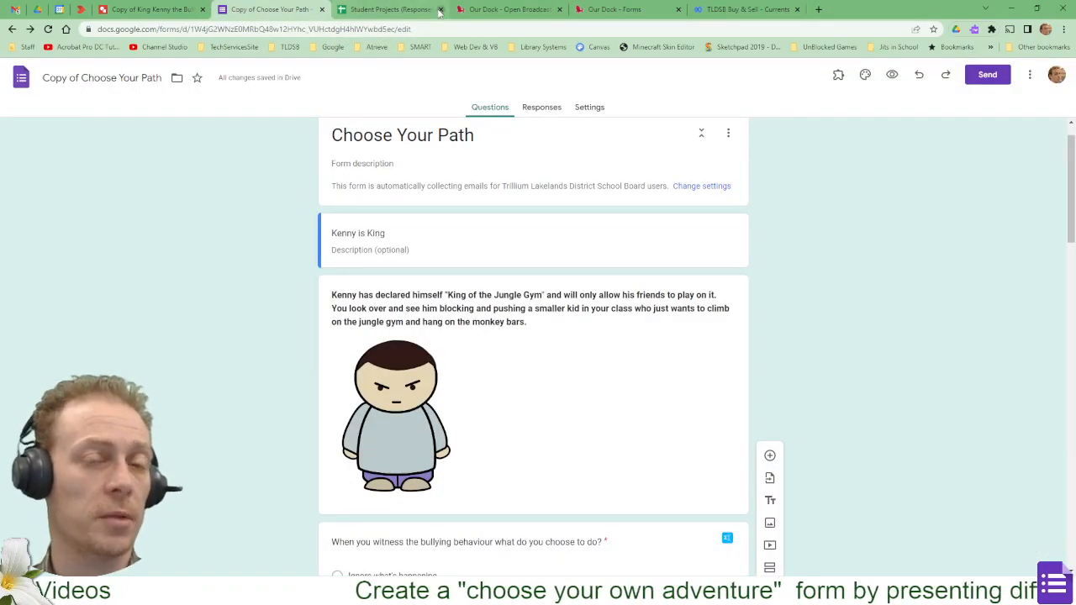
Add a new section below the Step In heading and title it "Result of Standing up to Kenny"
scroll(932, 228, "down", 4)
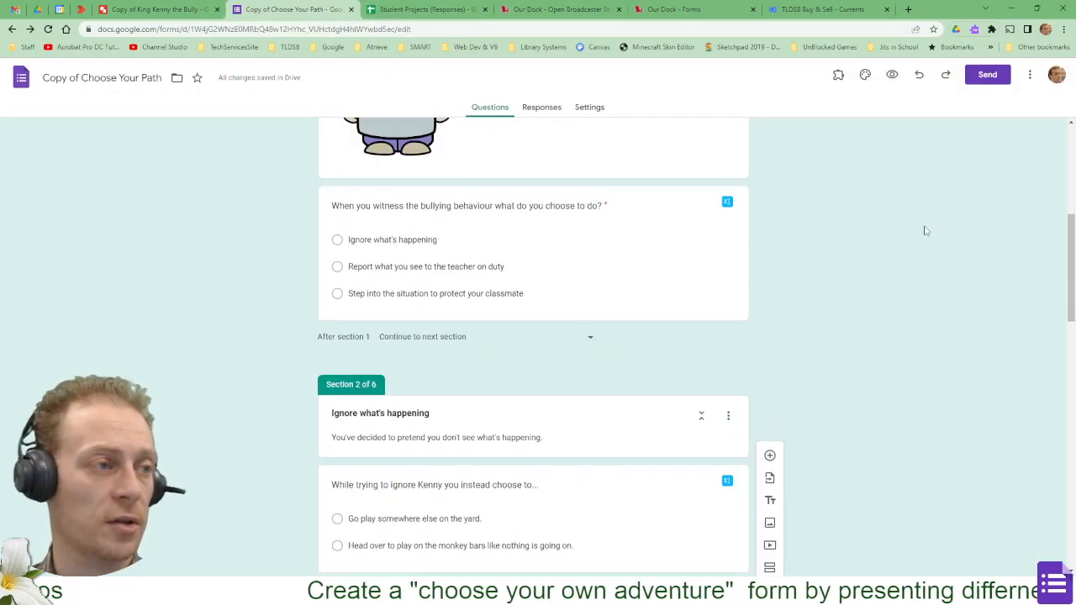
scroll(924, 230, "down", 15)
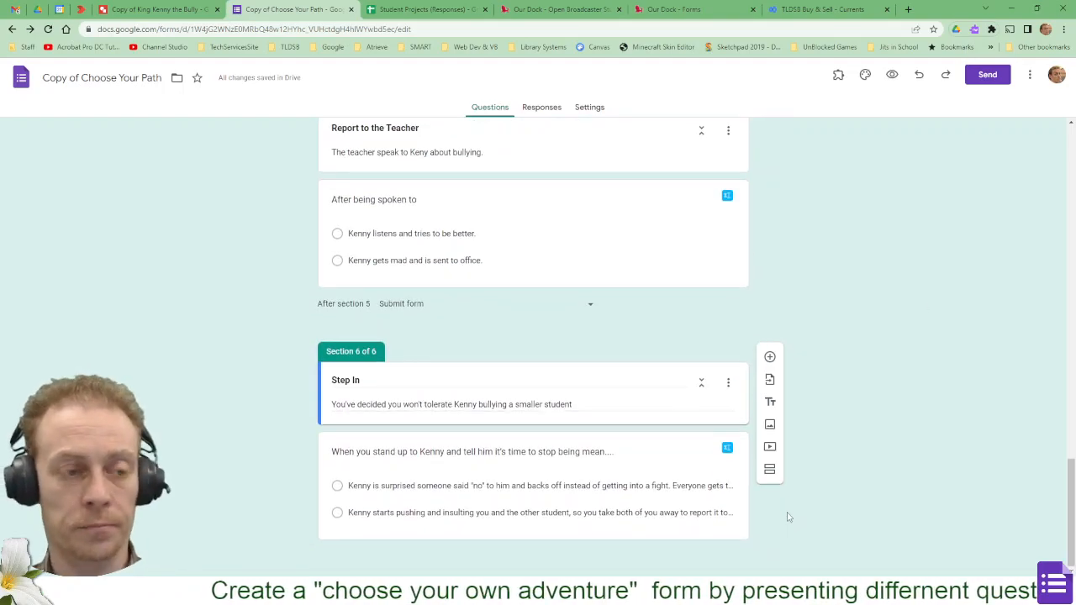
left_click(770, 475)
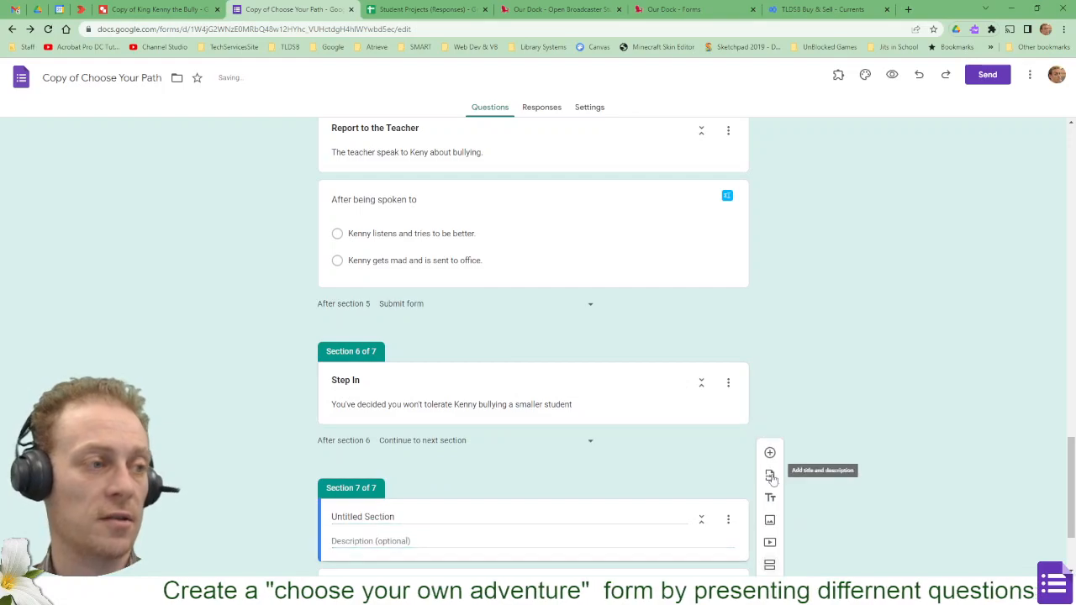
left_click(443, 516)
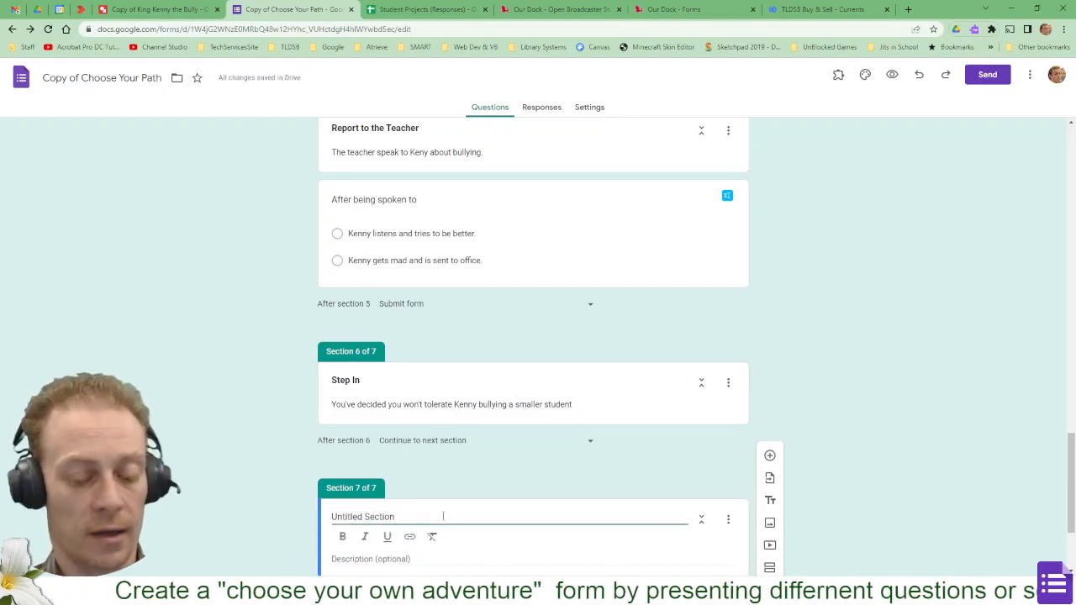
key("BackSpace")
key("BackSpace")
key("BackSpace")
key("BackSpace")
key("BackSpace")
key("BackSpace")
key("BackSpace")
key("BackSpace")
key("BackSpace")
key("BackSpace")
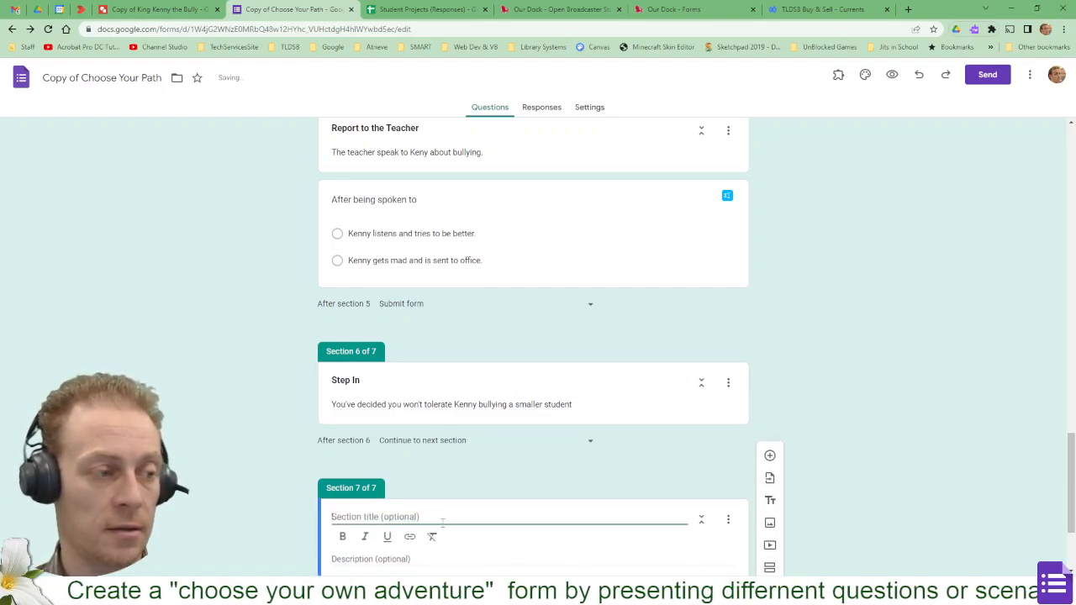
type("Res")
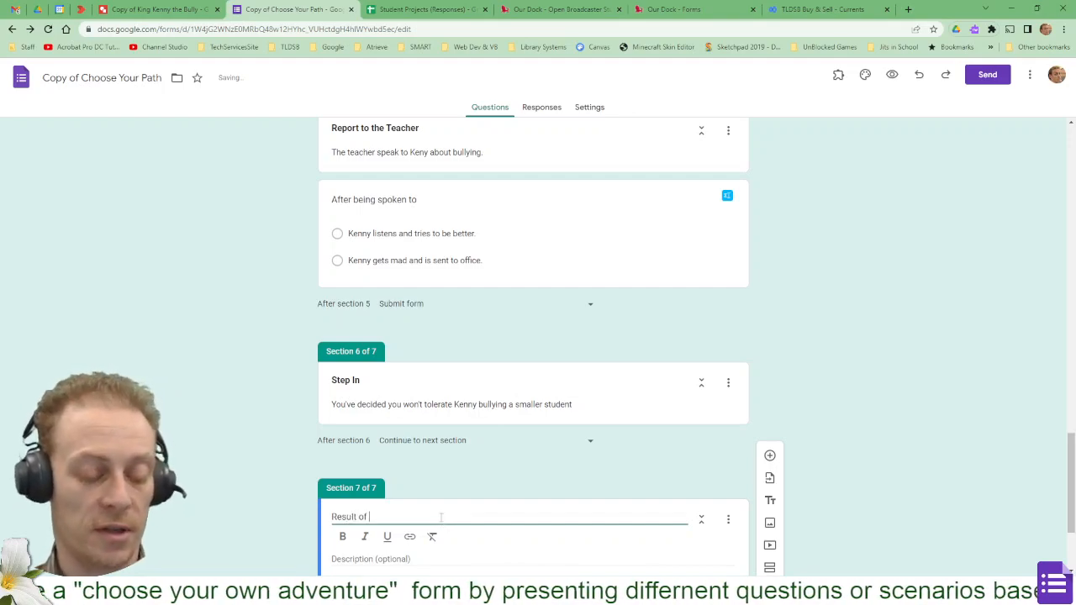
type("ult of")
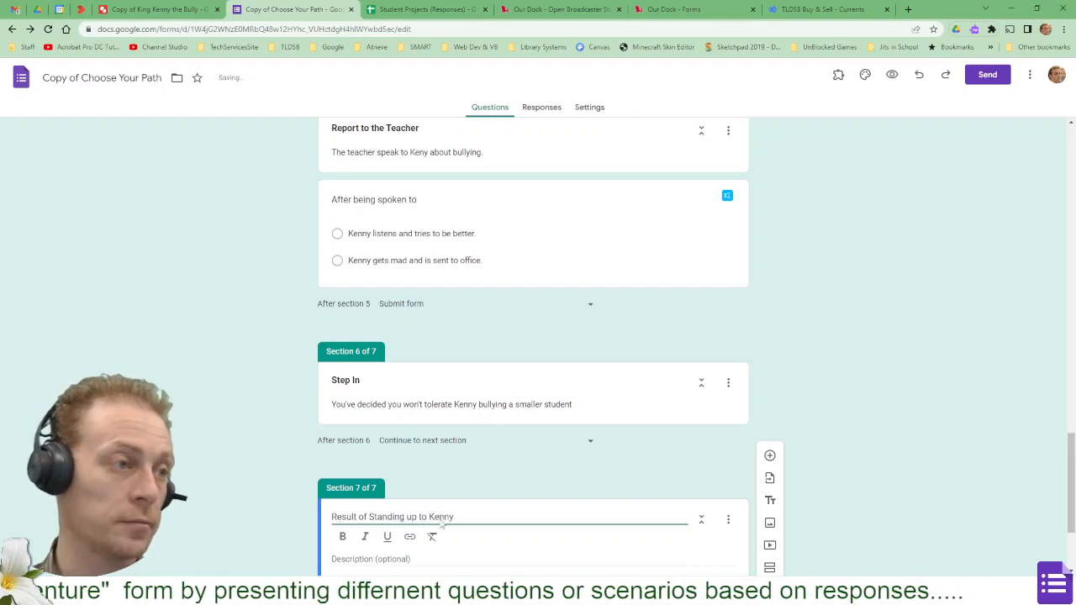
Move the "When you stand up to Kenny" question from section 7 back into section 6, under Step In
scroll(441, 504, "down", 2)
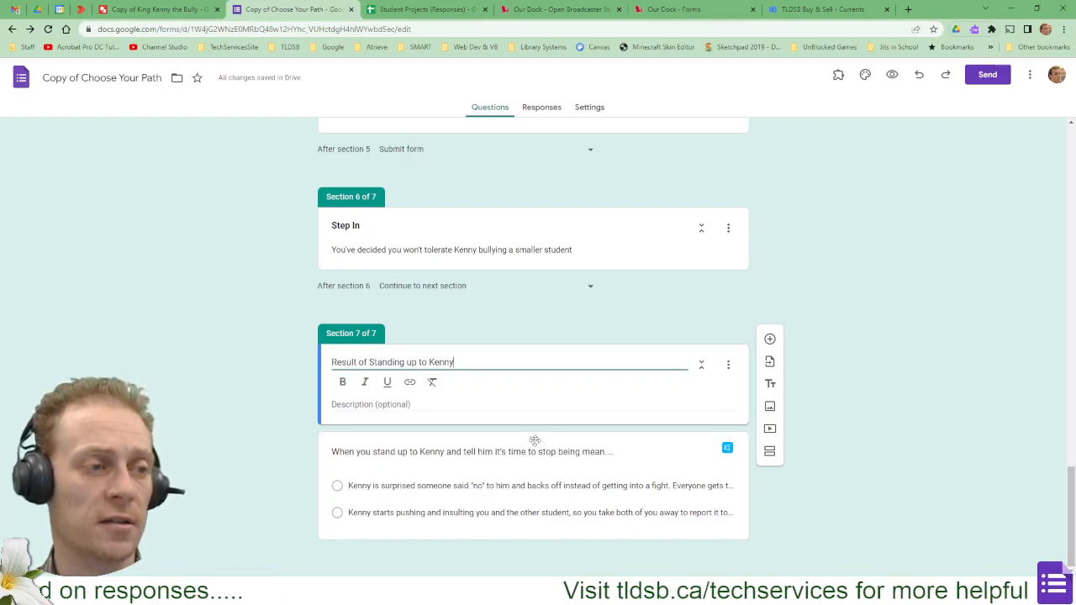
left_click_drag(535, 440, 532, 285)
left_click(534, 290)
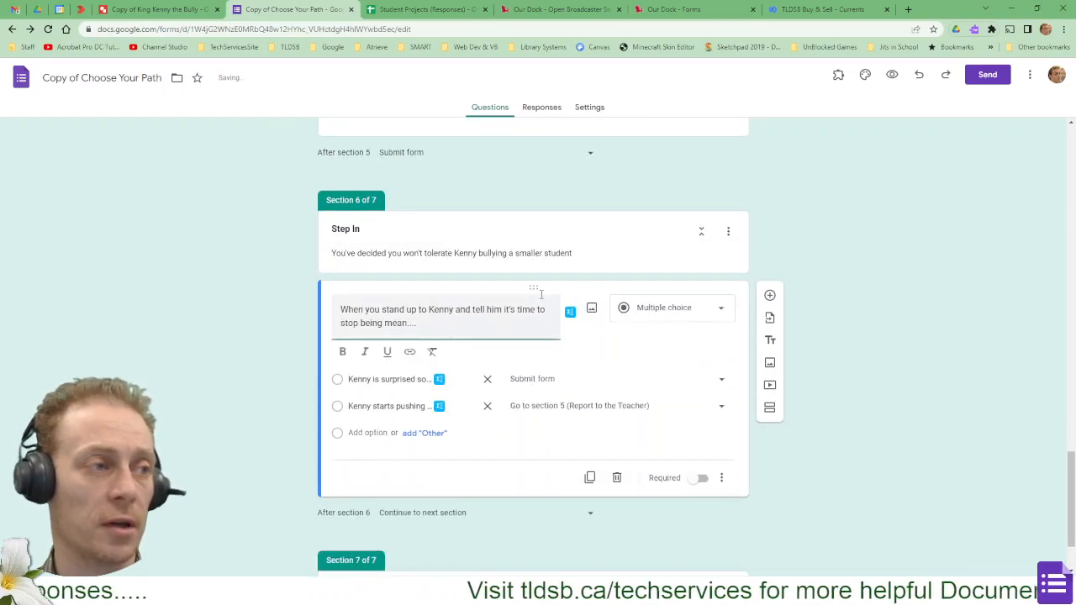
left_click(856, 353)
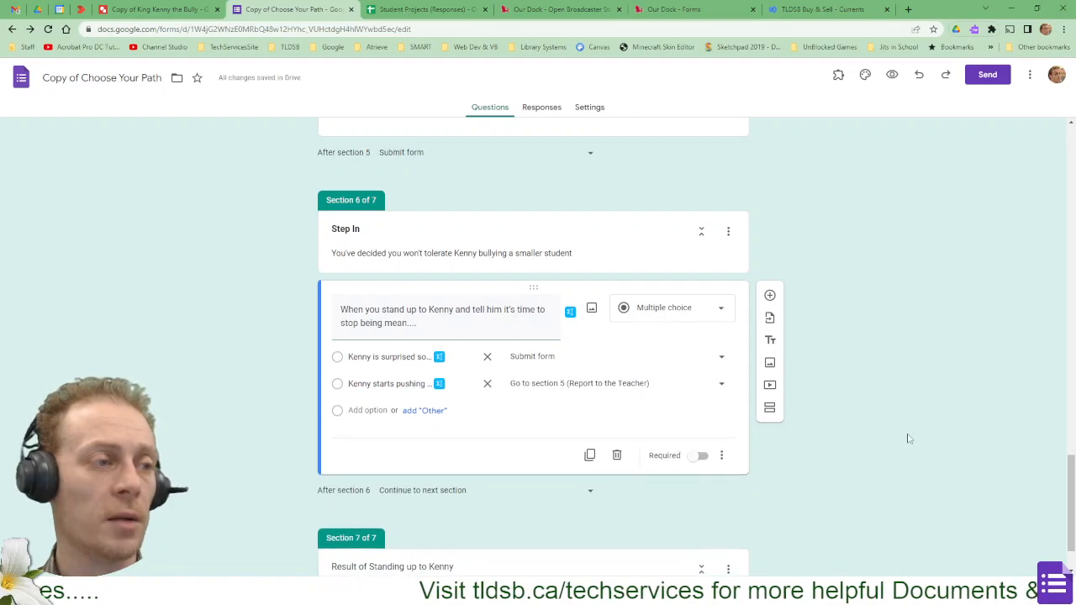
Route the answer beginning "Kenny is surprised" to section 7 (Result of Standing up to Kenny)
left_click(391, 358)
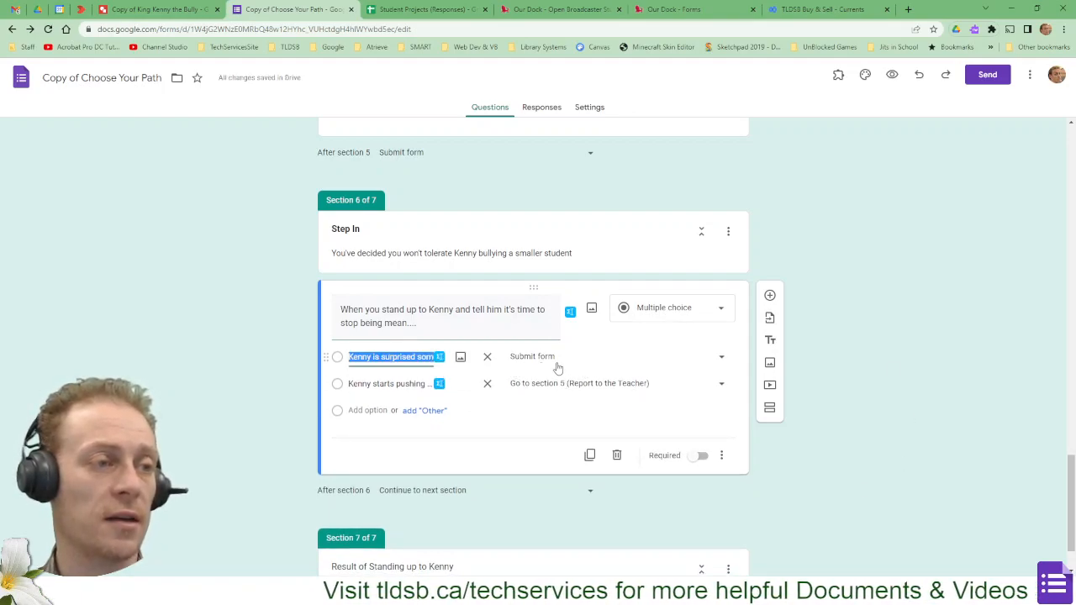
left_click(714, 360)
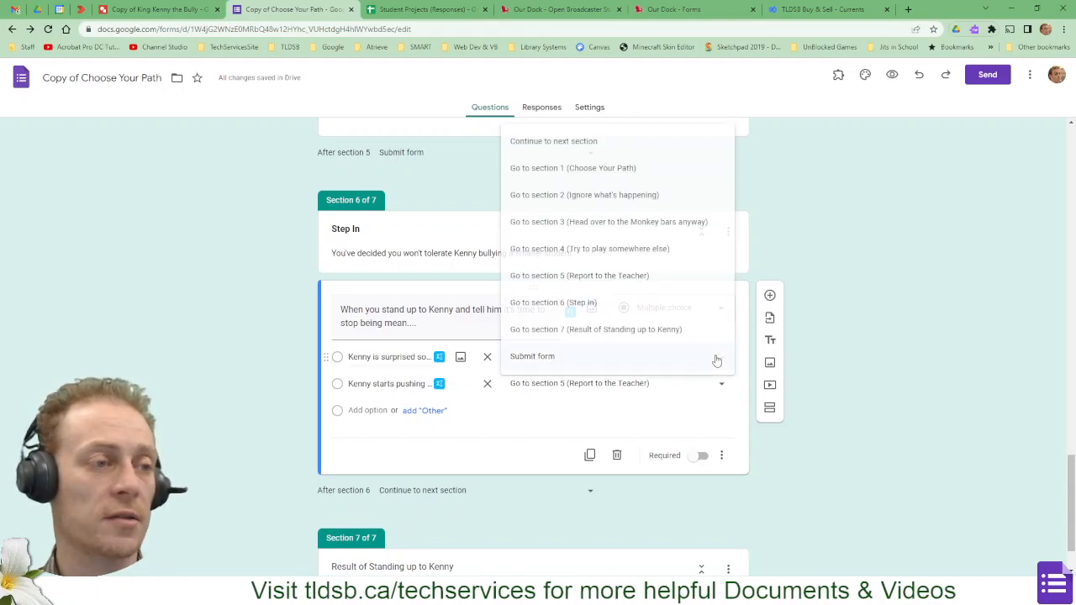
left_click(647, 335)
scroll(466, 444, "down", 1)
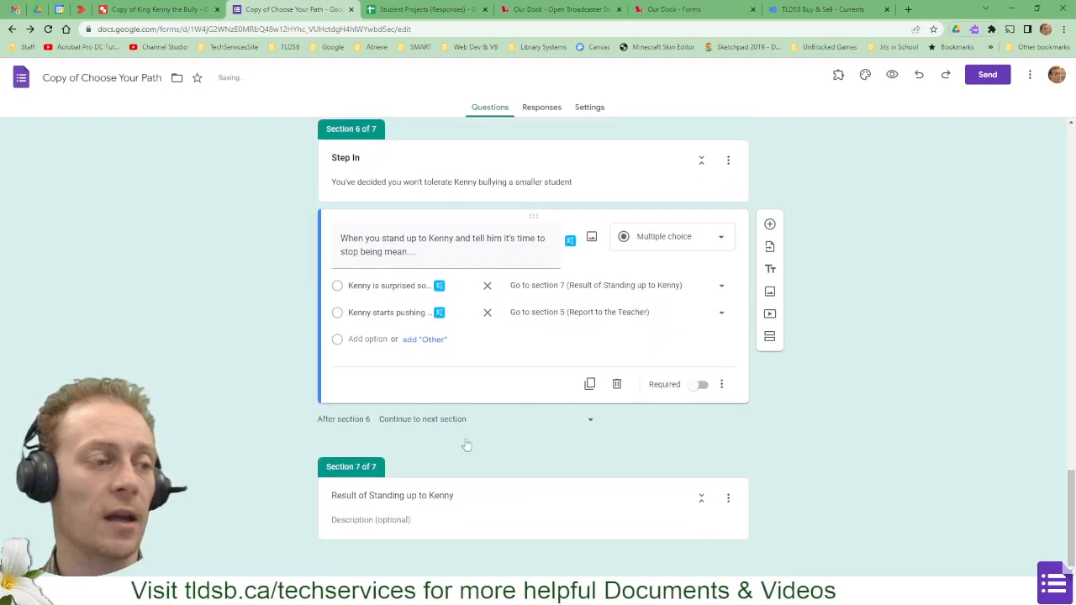
Try a separate title and description block with placeholder text in section 7, and delete it
left_click(585, 516)
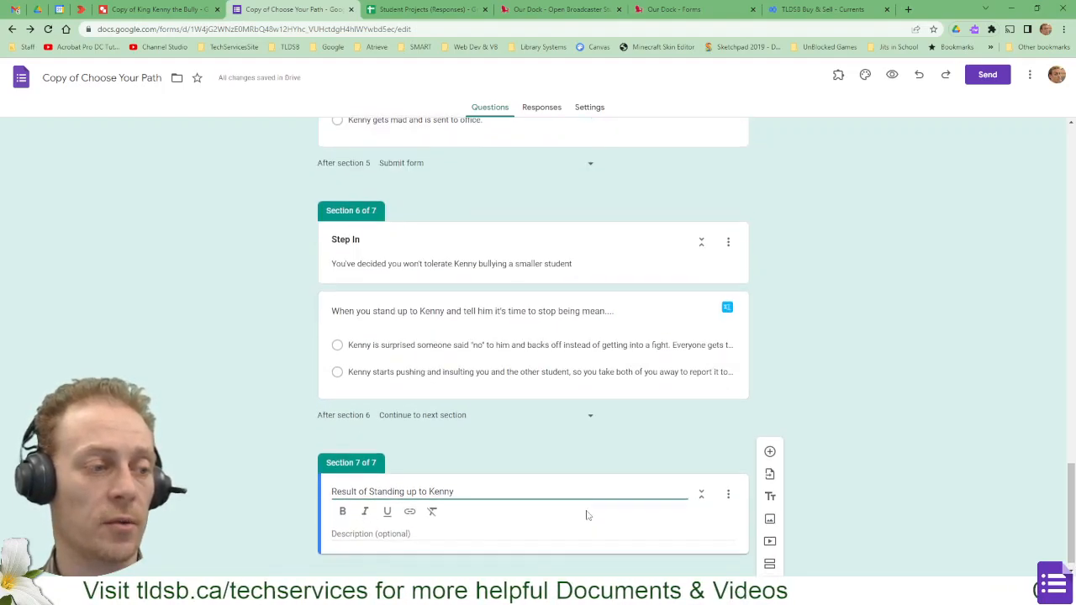
left_click(771, 499)
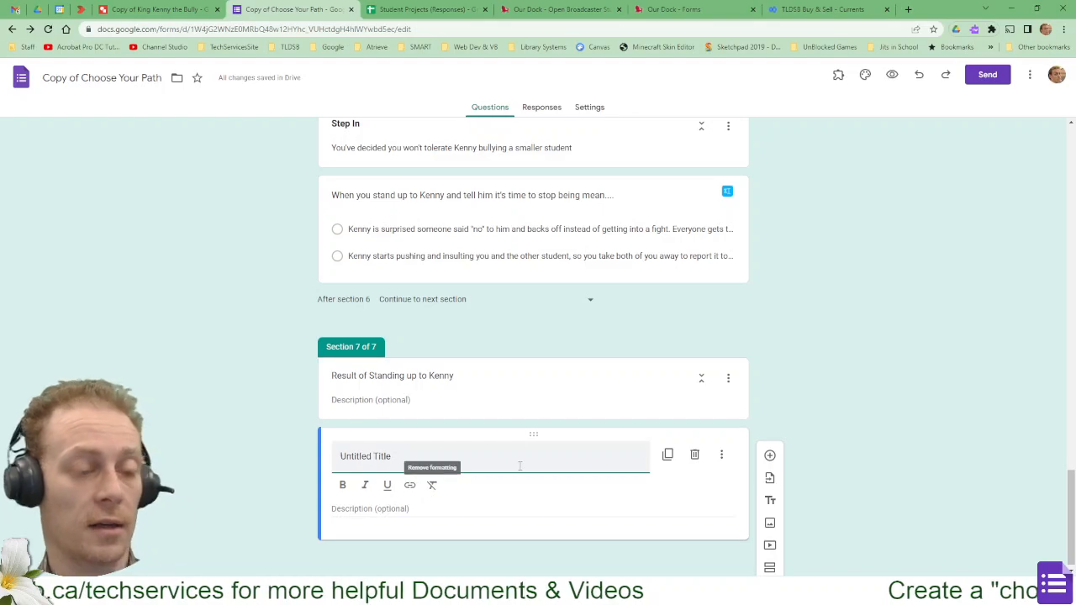
type("fasdfasdfasdf")
left_click(486, 509)
type("asdfasdfasd")
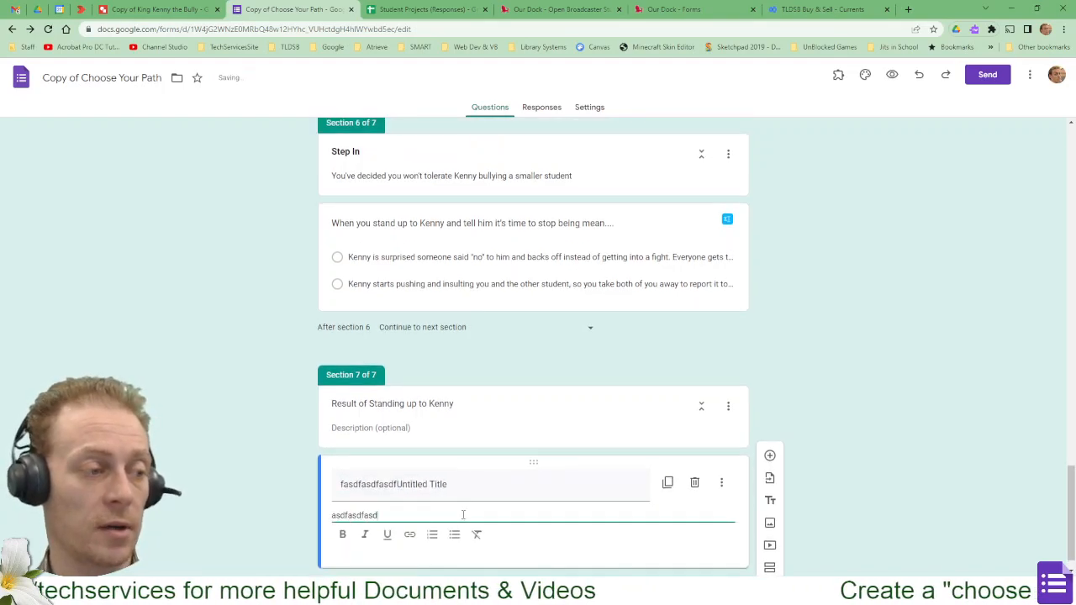
type("fhgsadf ;iashdfkljhgad ;fkhasdfj a")
key("Return")
type("sdf asdifhj")
key("Return")
type("asd f")
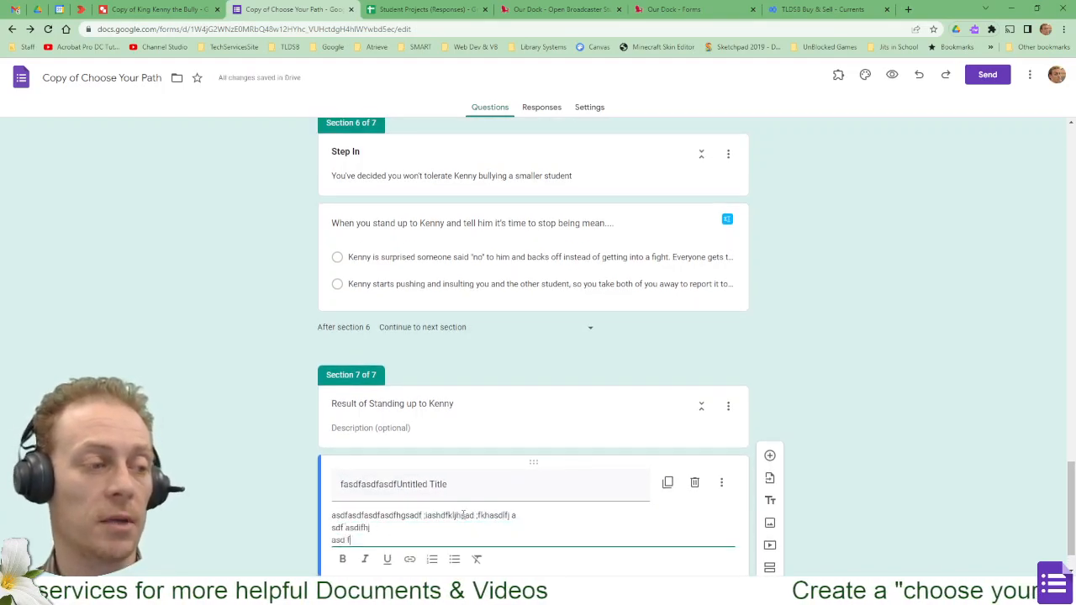
type(" f")
key("Return")
type("s")
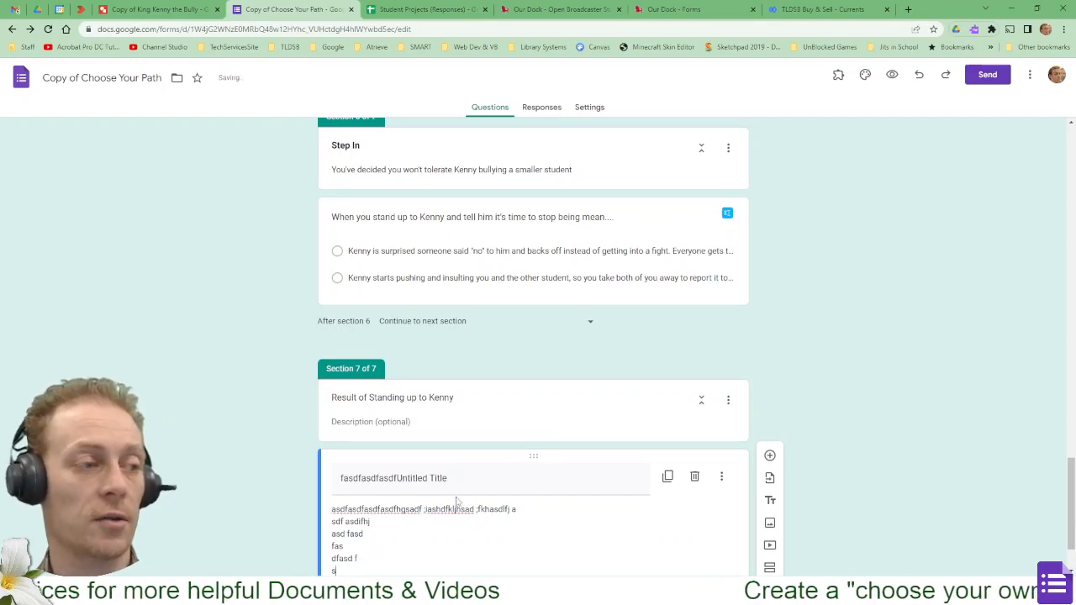
left_click(694, 477)
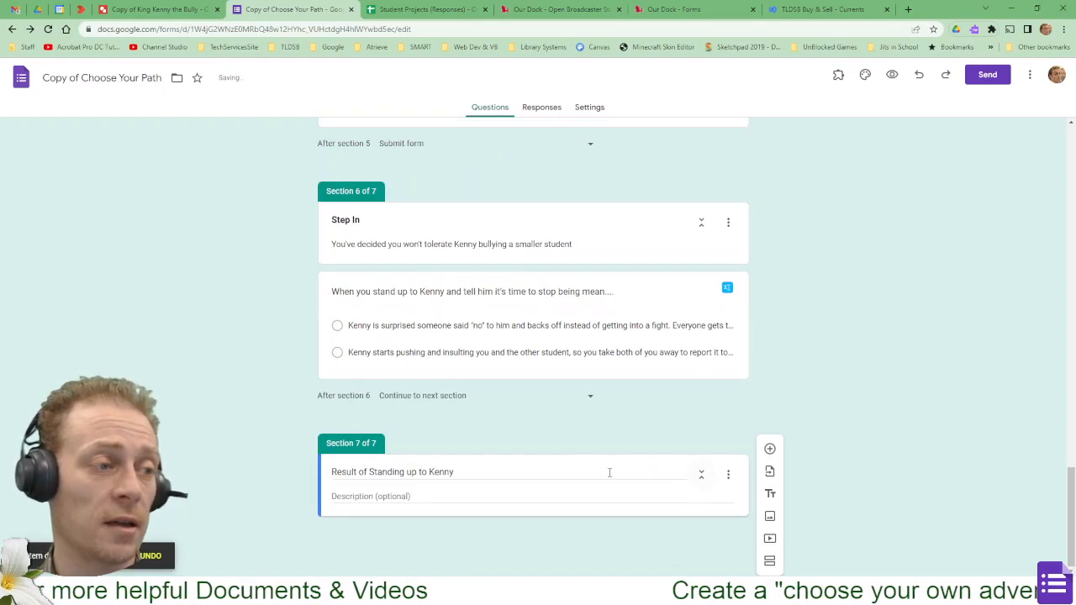
Fill the description of section 7 (Result of Standing up to Kenny) with several lines of placeholder text
left_click(409, 496)
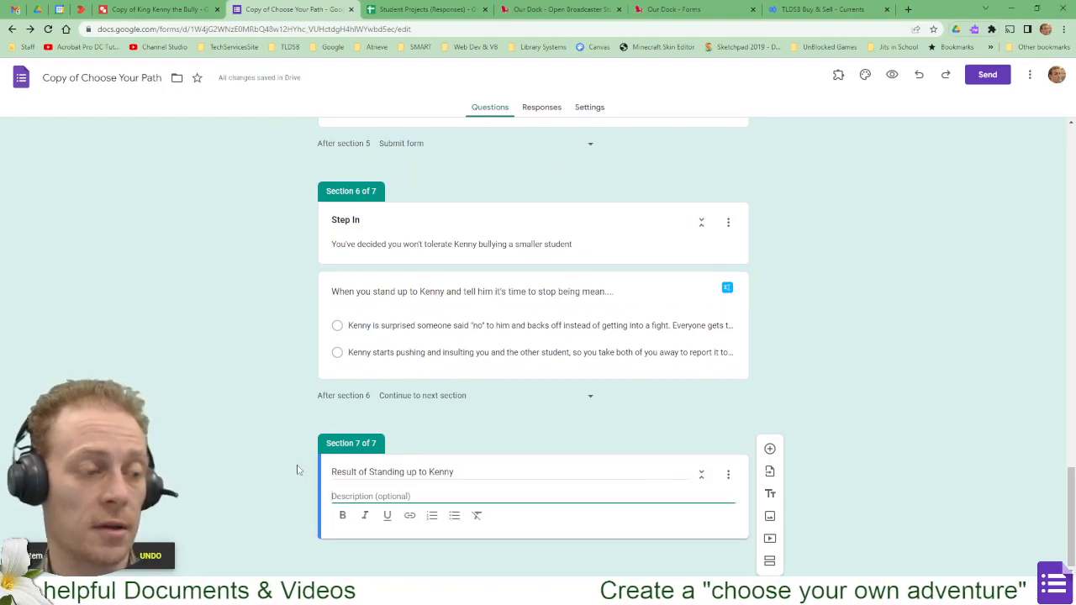
type("kls adfjkasdg hfs")
key("Return")
type("dafasdjgfh a")
key("Return")
type("sdfashdf laksdjhfjgs fasd")
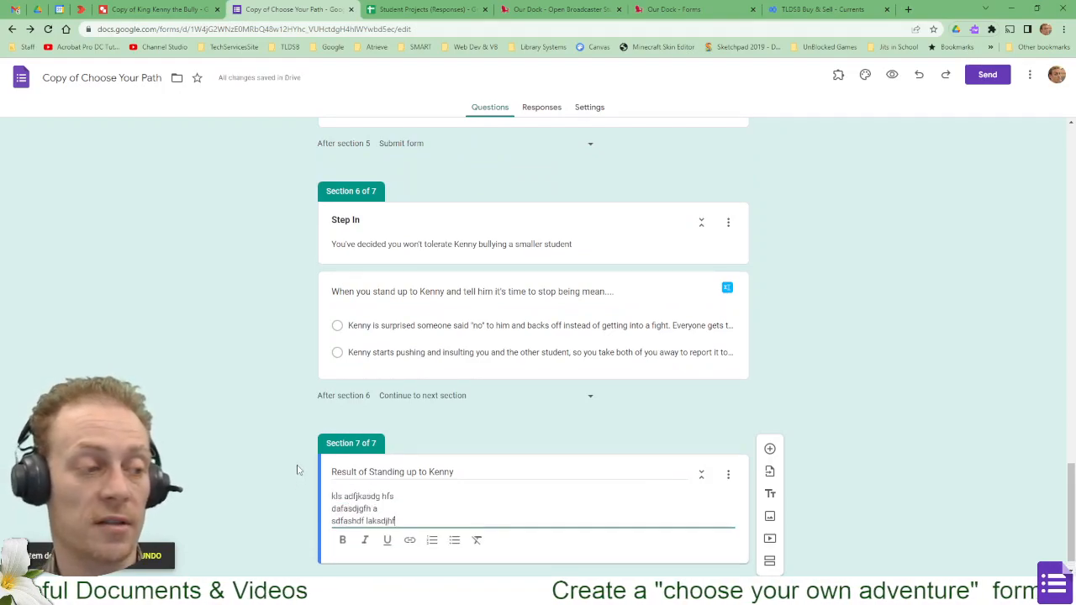
key("Return")
type("fsdfjhgsadfkjhgadsfjkhagsd fasd")
key("Return")
type("fj")
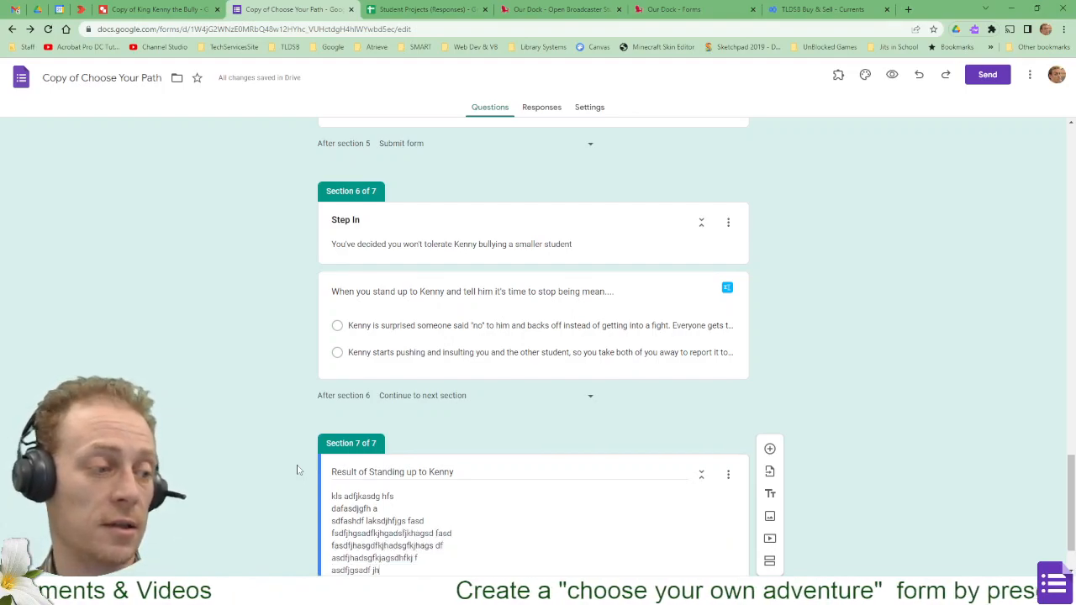
type("gsadf")
key("Return")
type("asljgasdk jfgajksd gf")
key("Return")
type("asdjga sjd")
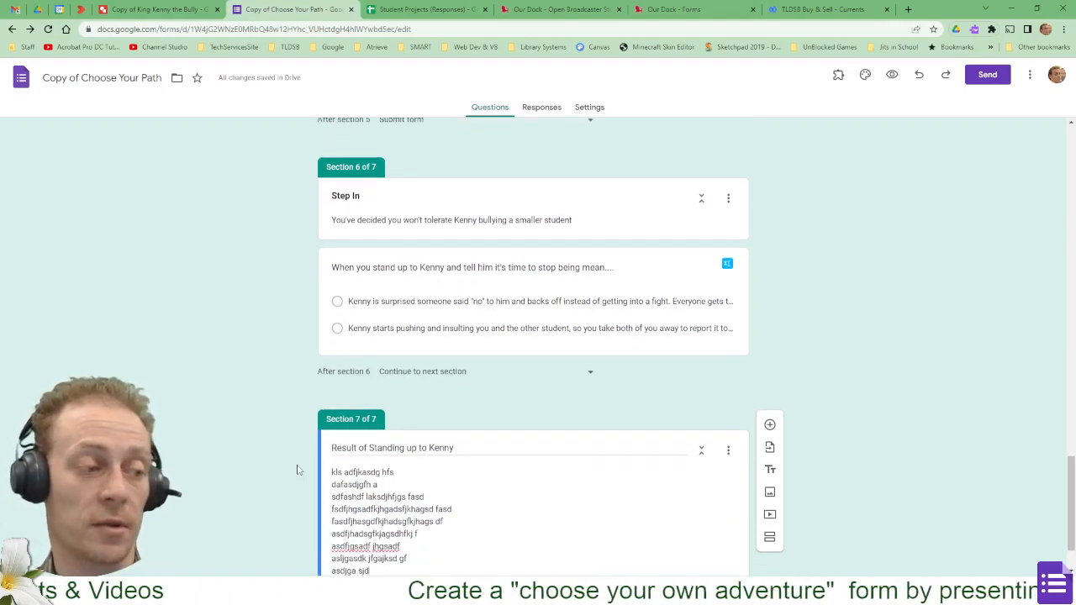
type("hgasd f")
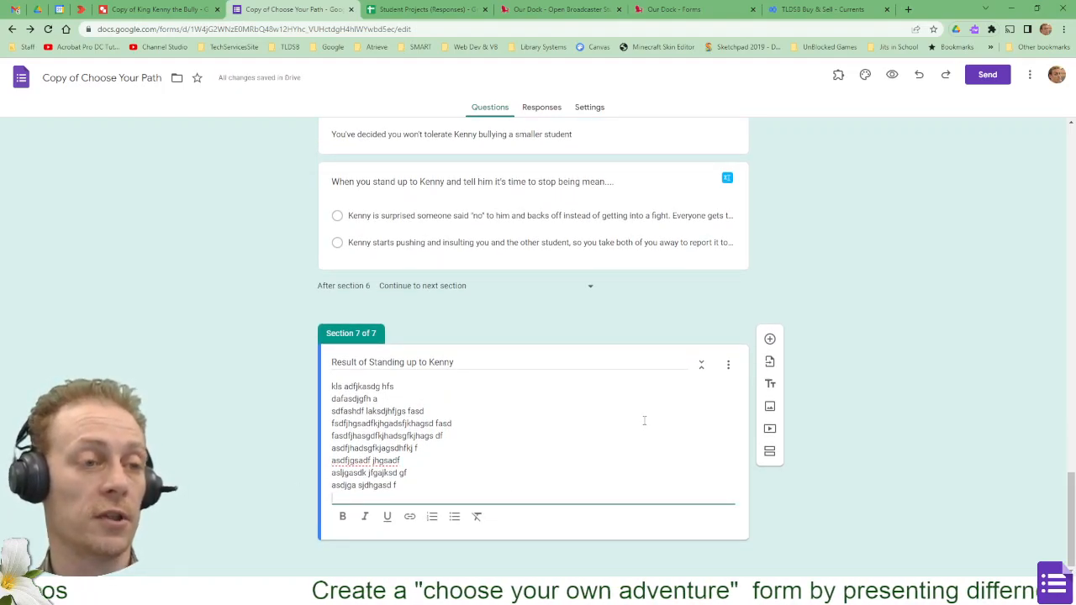
left_click(879, 439)
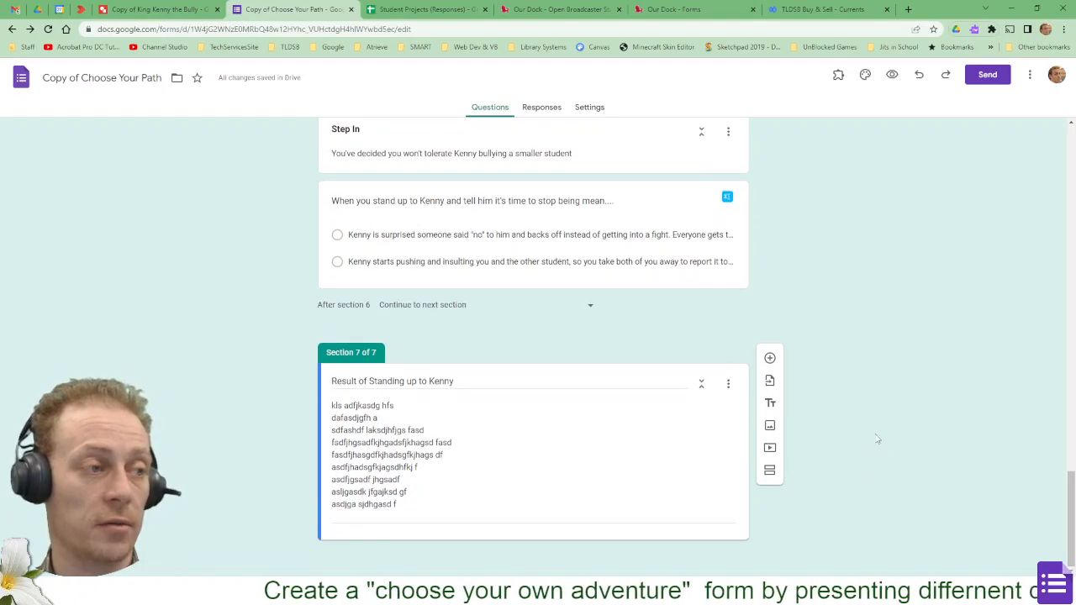
left_click(537, 480)
key("ctrl+a")
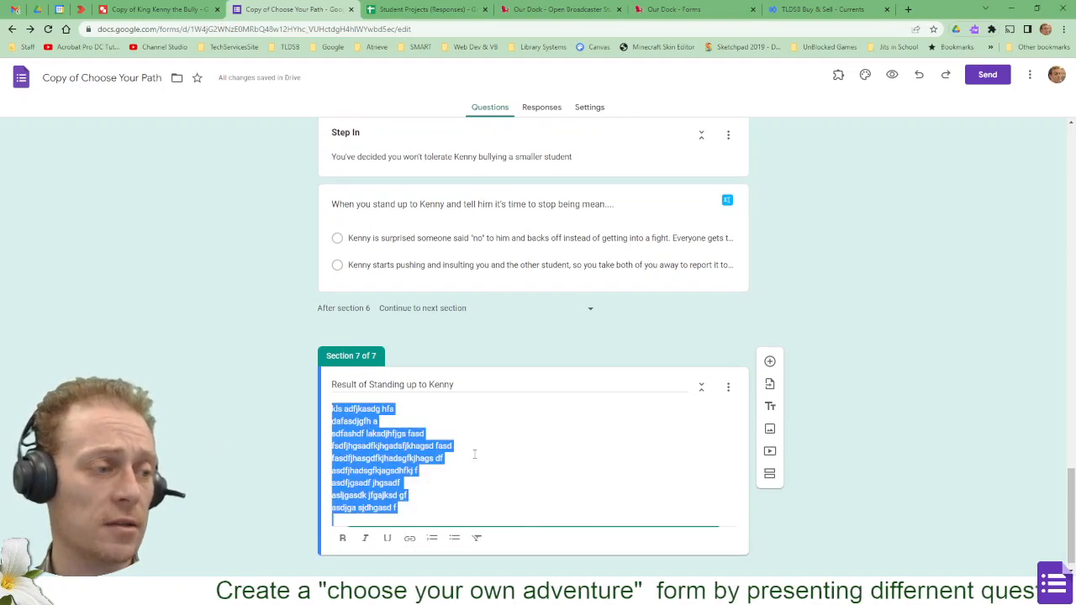
left_click(894, 423)
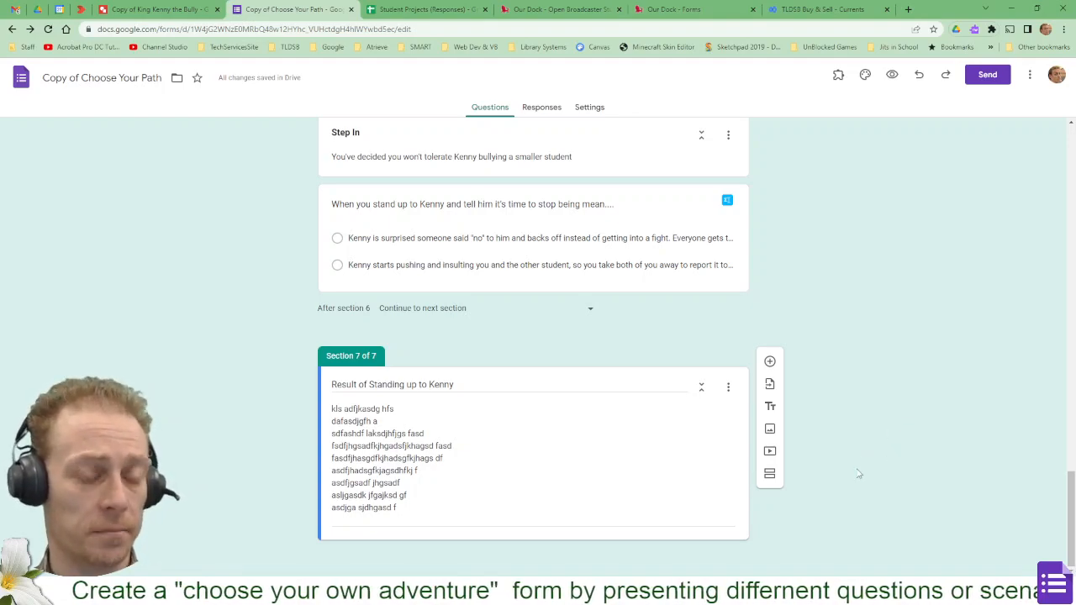
Review the questions, answer options and after-section routing in sections 3 to 5 of the form
scroll(598, 360, "up", 1)
scroll(598, 360, "up", 5)
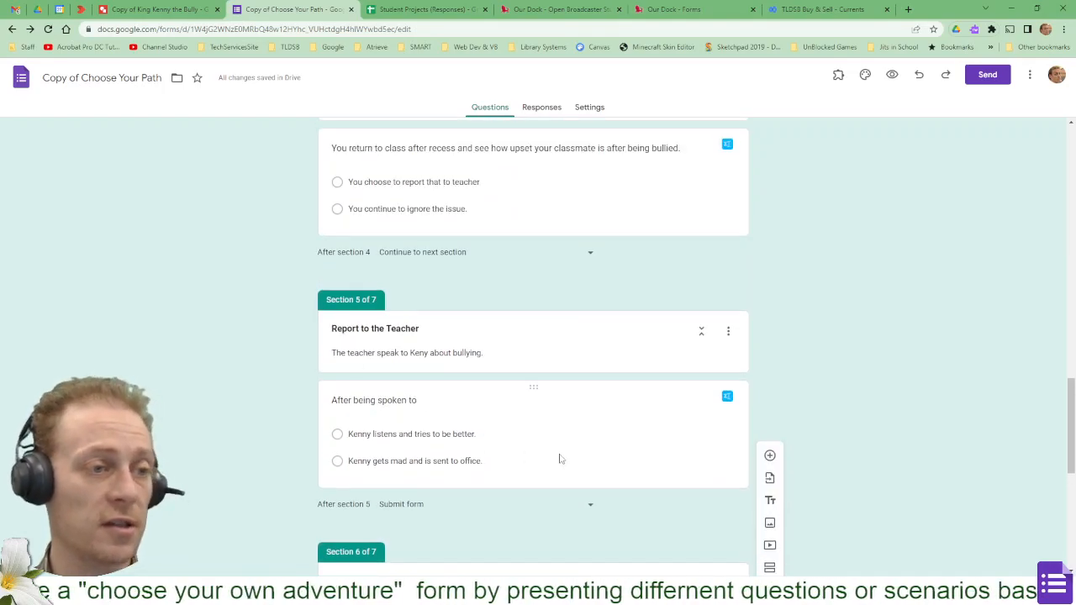
left_click(592, 443)
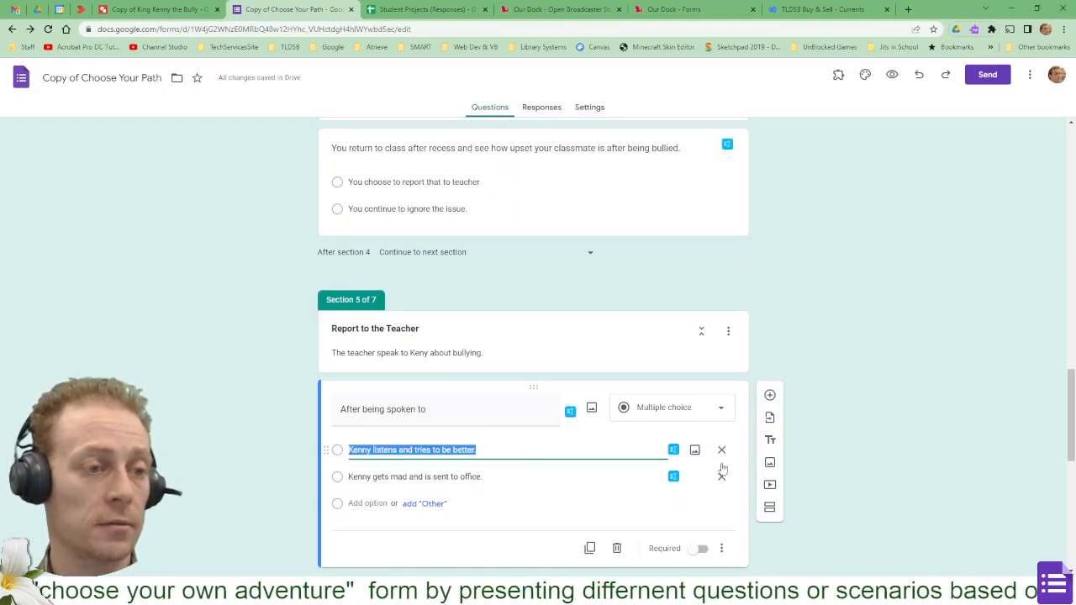
scroll(620, 468, "down", 1)
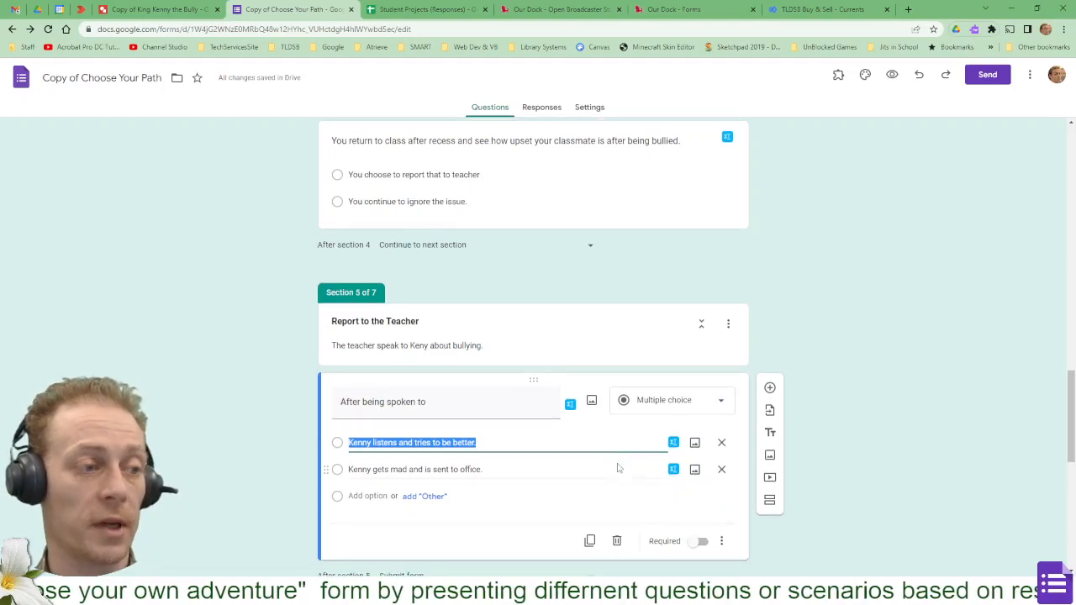
scroll(619, 468, "down", 2)
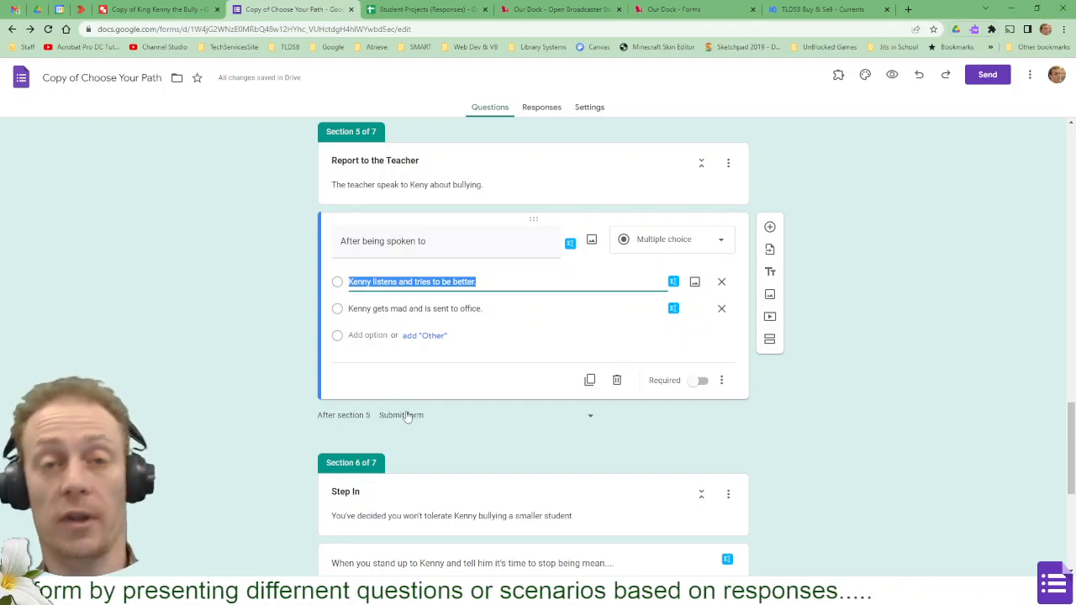
left_click(259, 338)
scroll(259, 338, "up", 2)
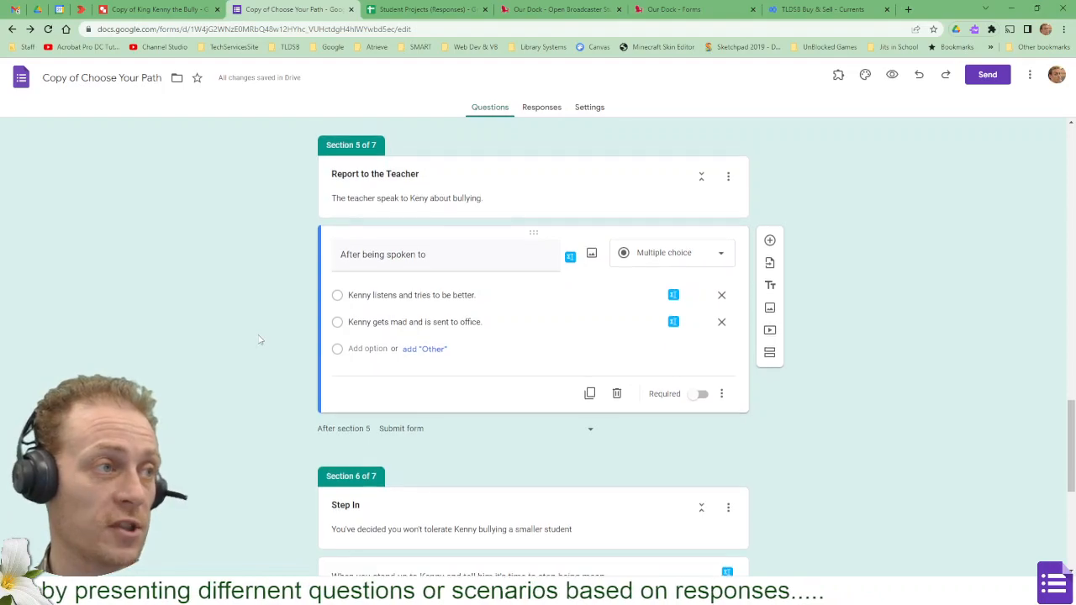
scroll(261, 337, "up", 2)
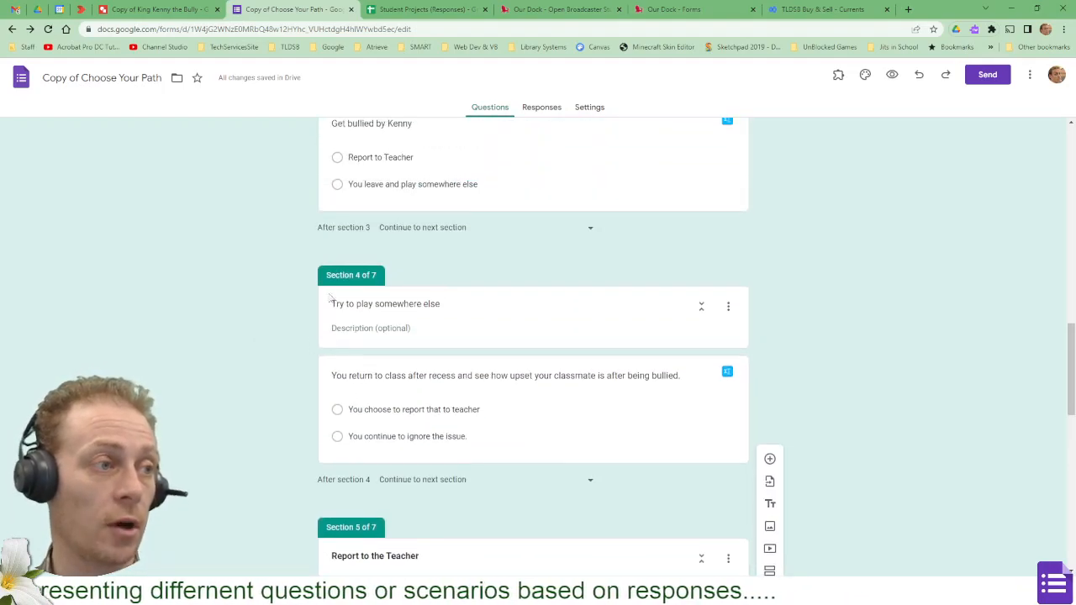
scroll(353, 277, "up", 2)
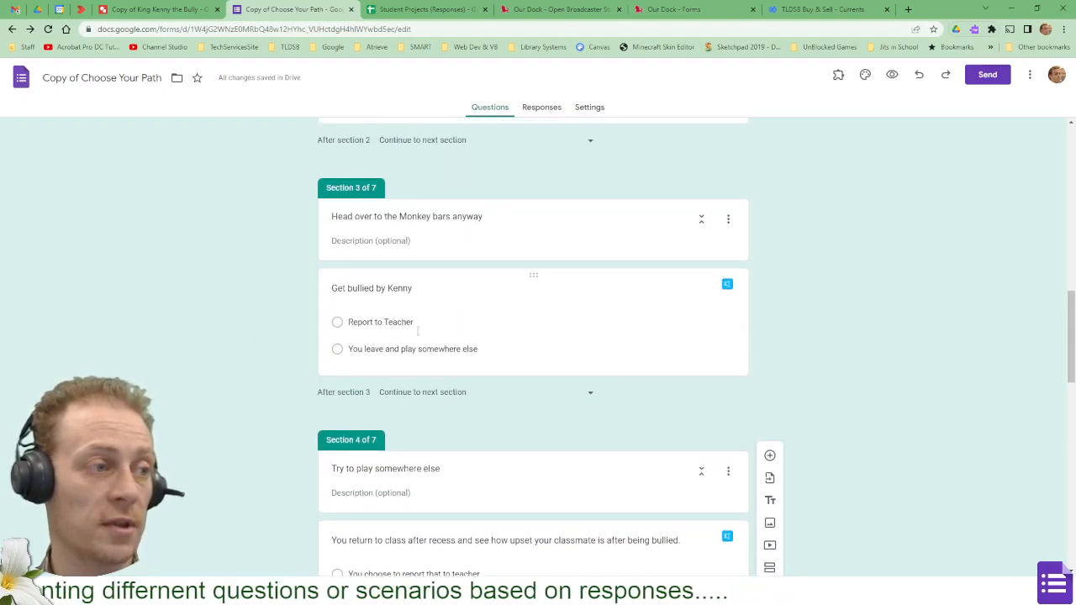
scroll(435, 355, "down", 3)
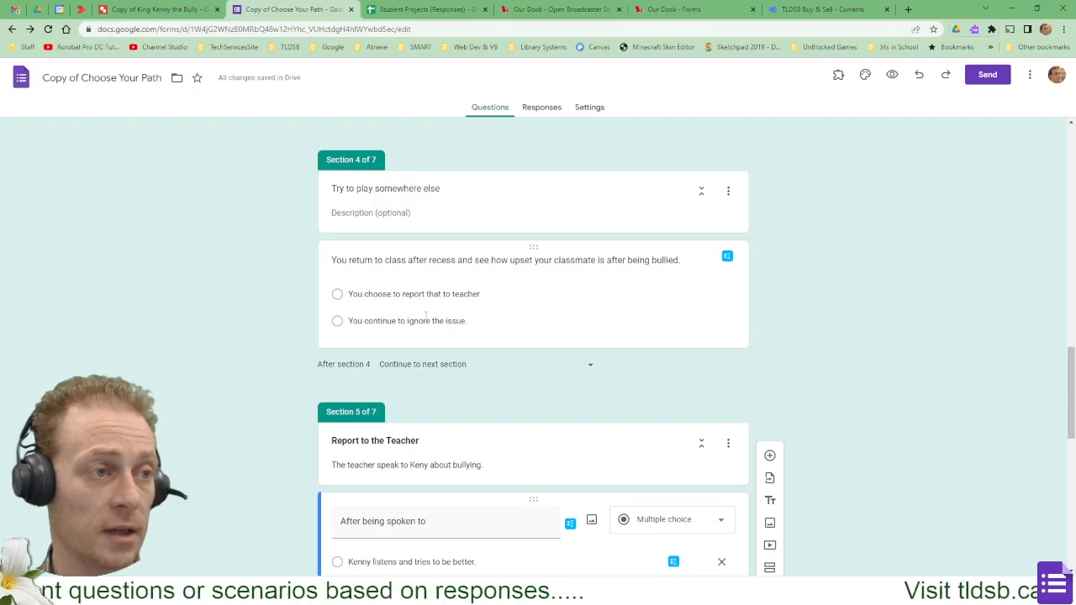
Check where the answers to section 4's question about returning to class after recess are routed, and return to the form's start
left_click(586, 293)
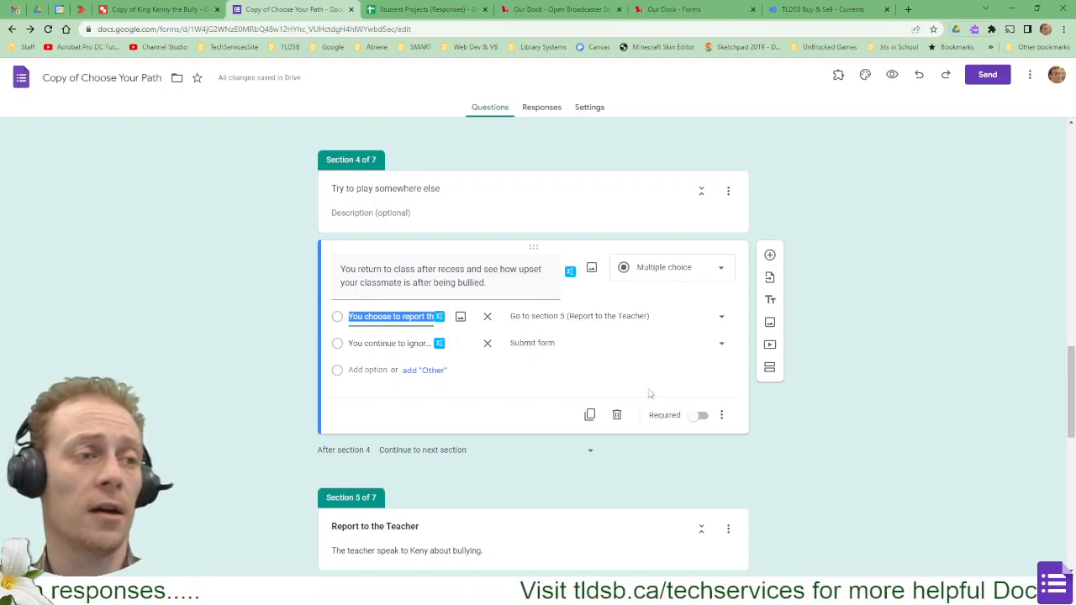
left_click(792, 411)
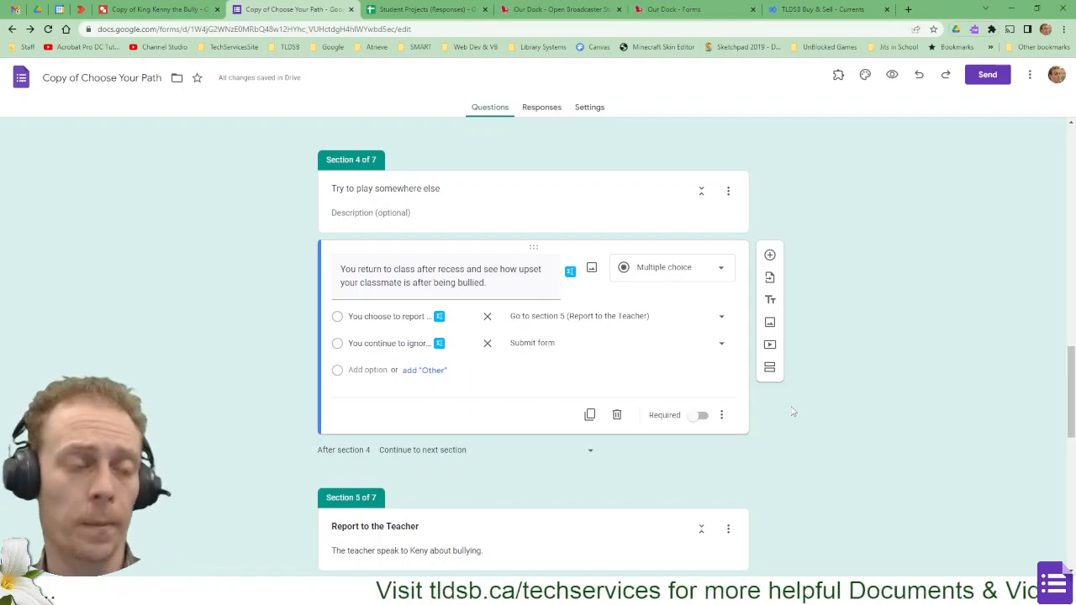
scroll(781, 420, "up", 10)
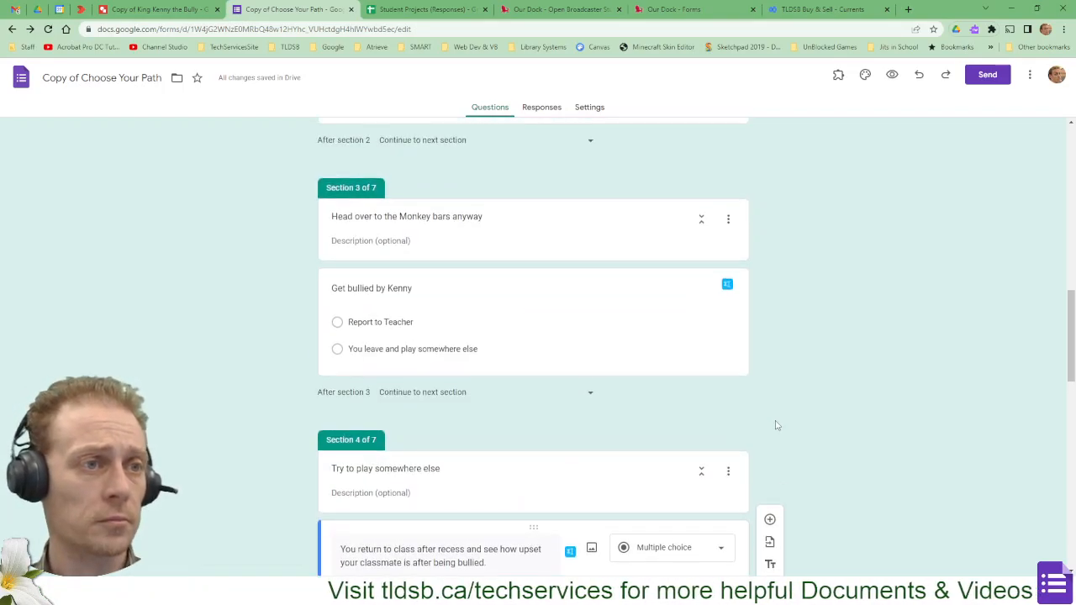
scroll(786, 418, "up", 6)
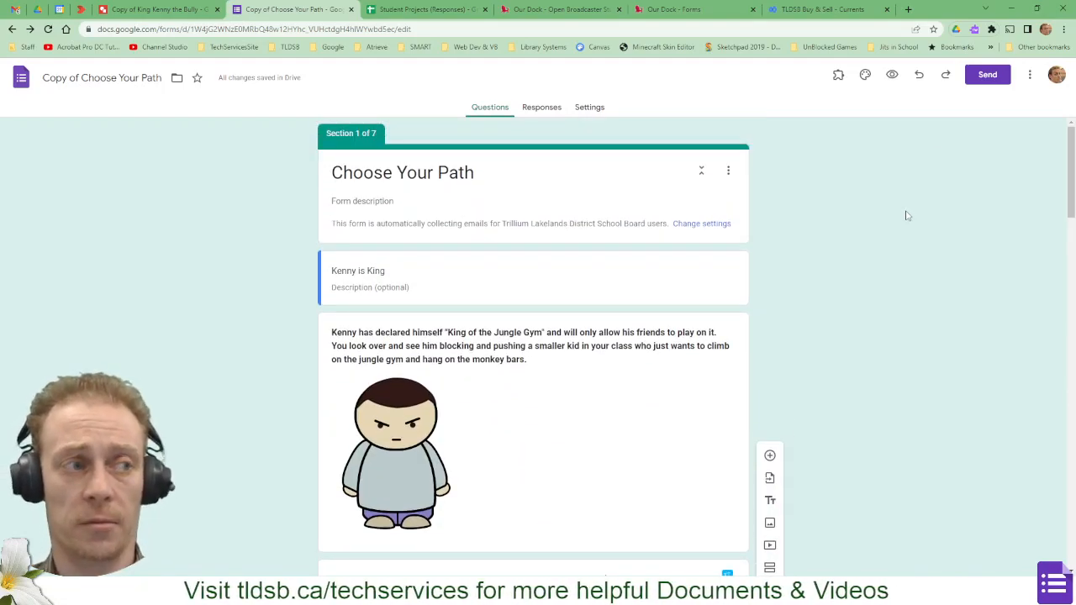
Look over the form's additional options, including adding collaborators, and open the options for sending the form
left_click(1030, 83)
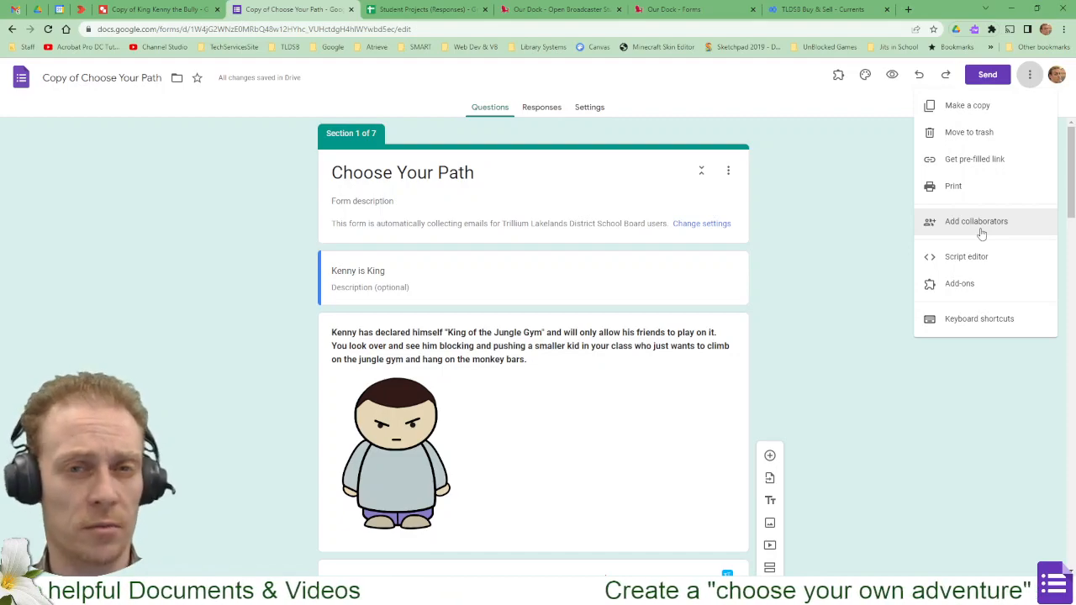
left_click(893, 212)
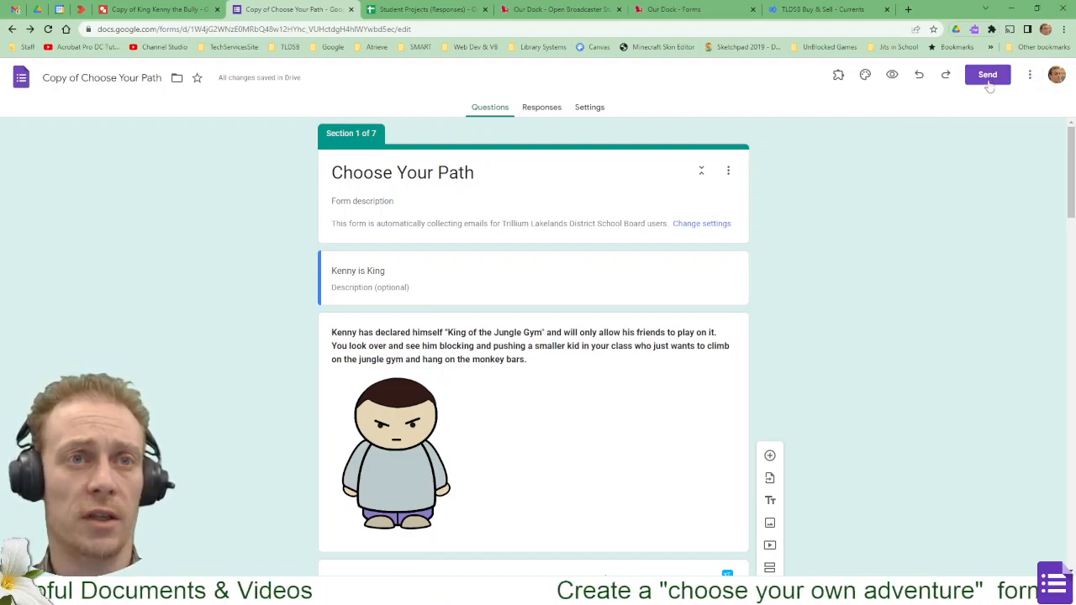
left_click(987, 76)
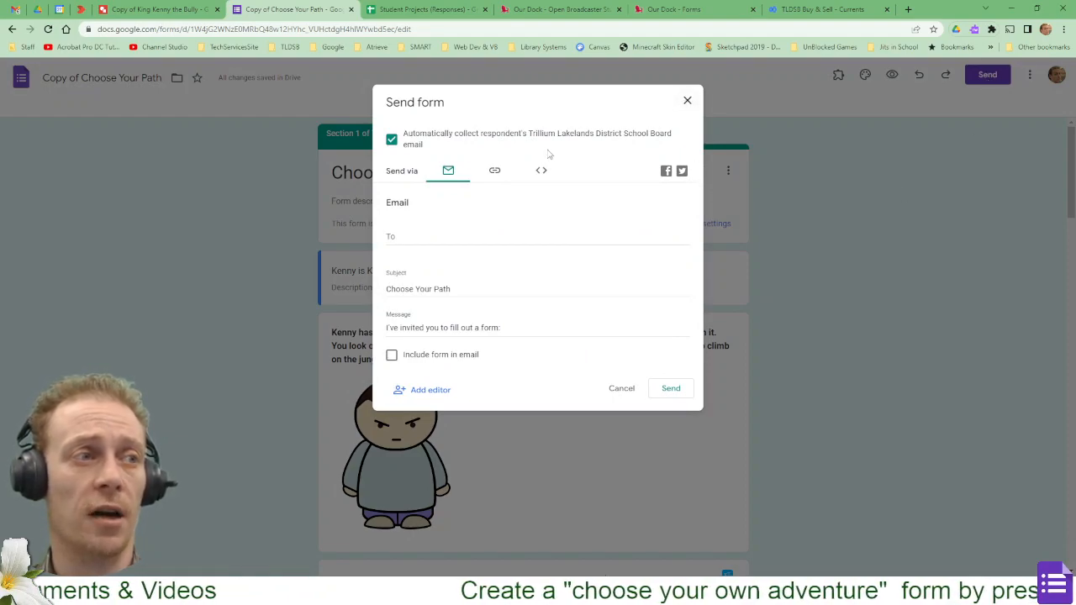
Try to address the form's email invitation by looking up "tips" among the contacts, and clear the recipient
left_click(437, 241)
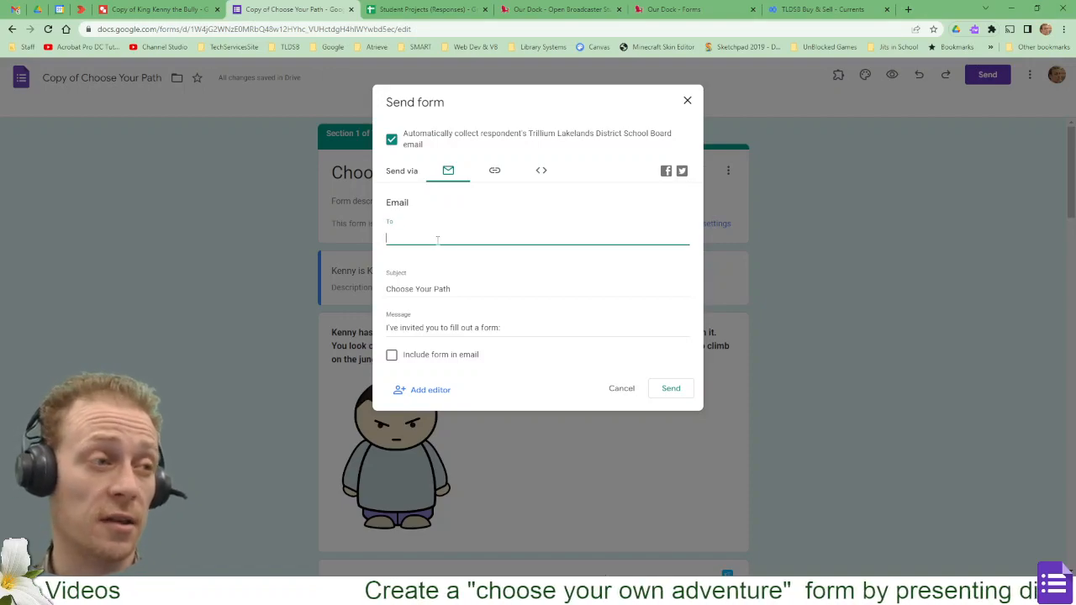
type("tipd")
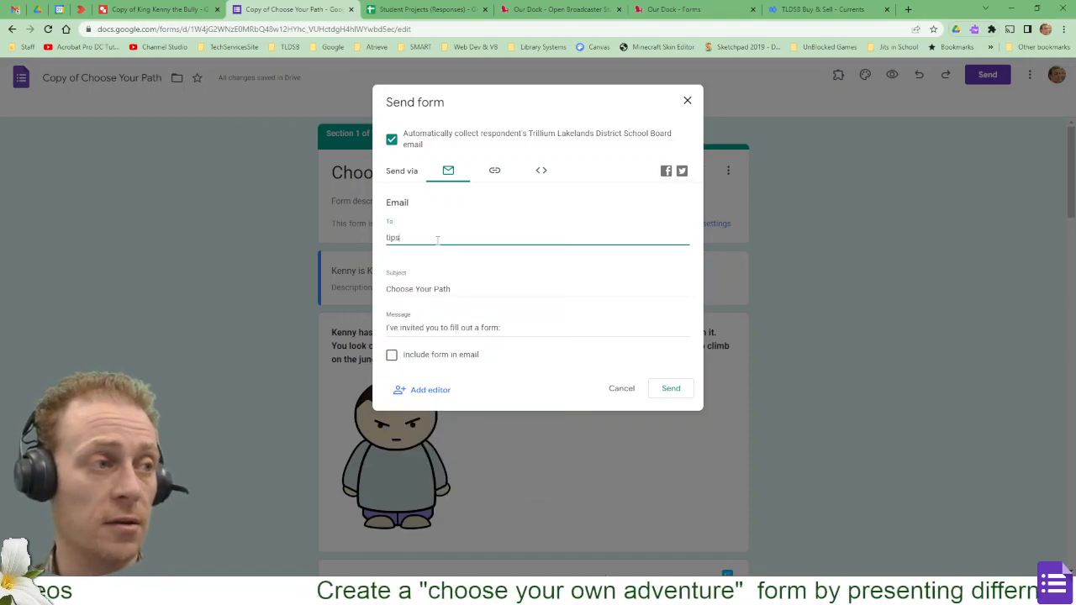
key("BackSpace")
key("BackSpace")
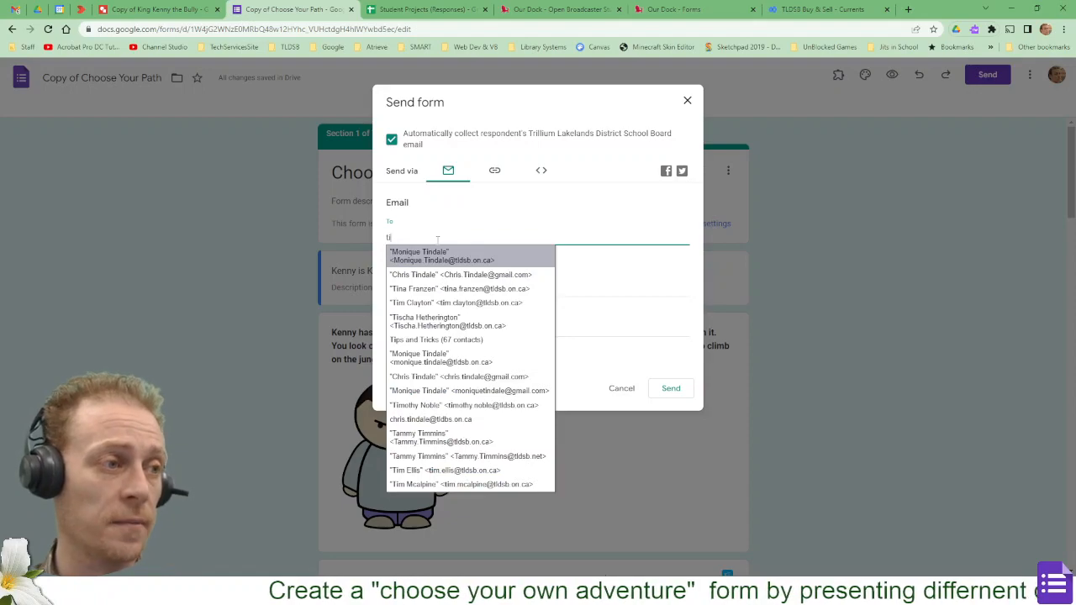
type("ps")
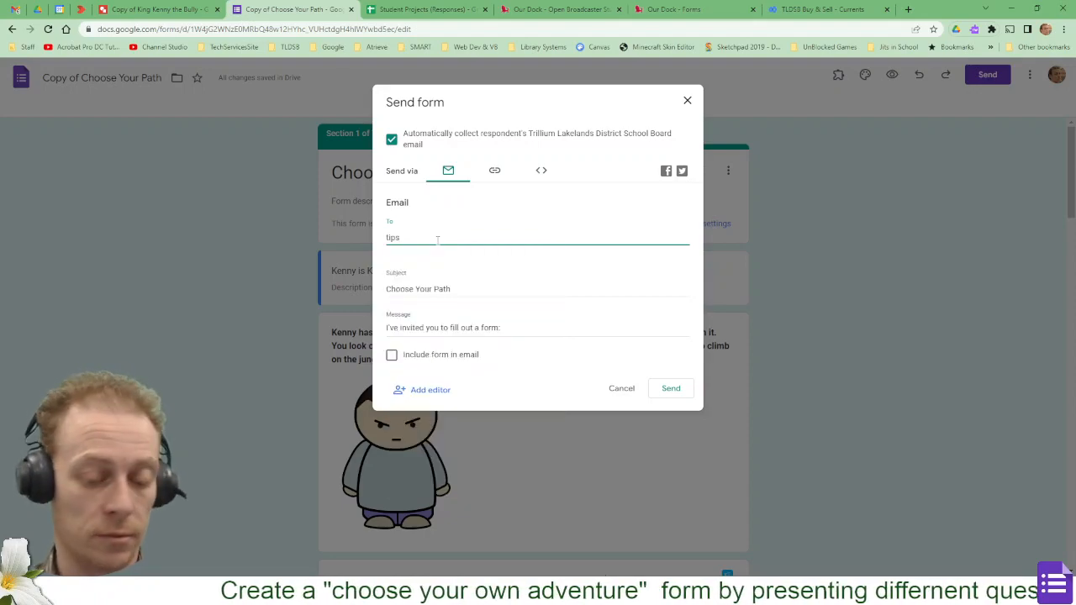
key("BackSpace")
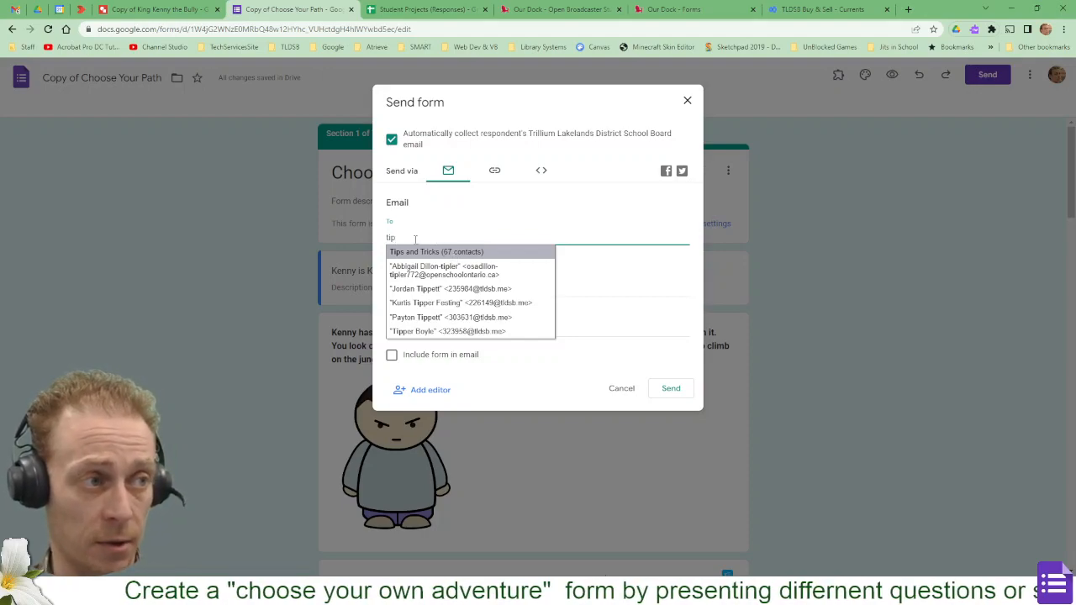
key("BackSpace")
key("BackSpace")
key("BackSpace")
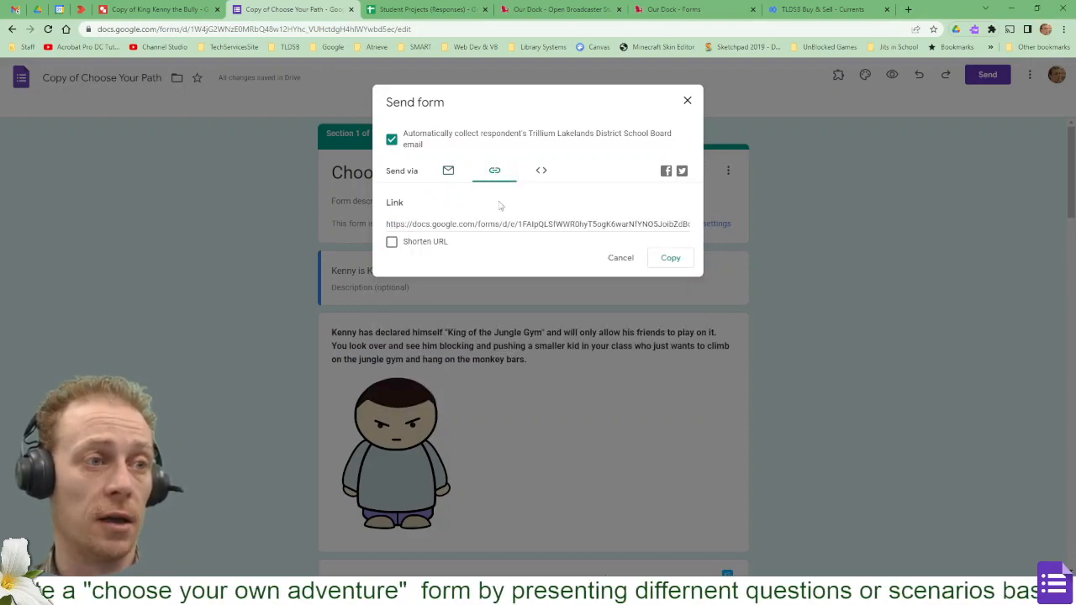
Copy the form's full shareable link without shortening it, checking the HTML embed option as well, and close the sending options
left_click(670, 258)
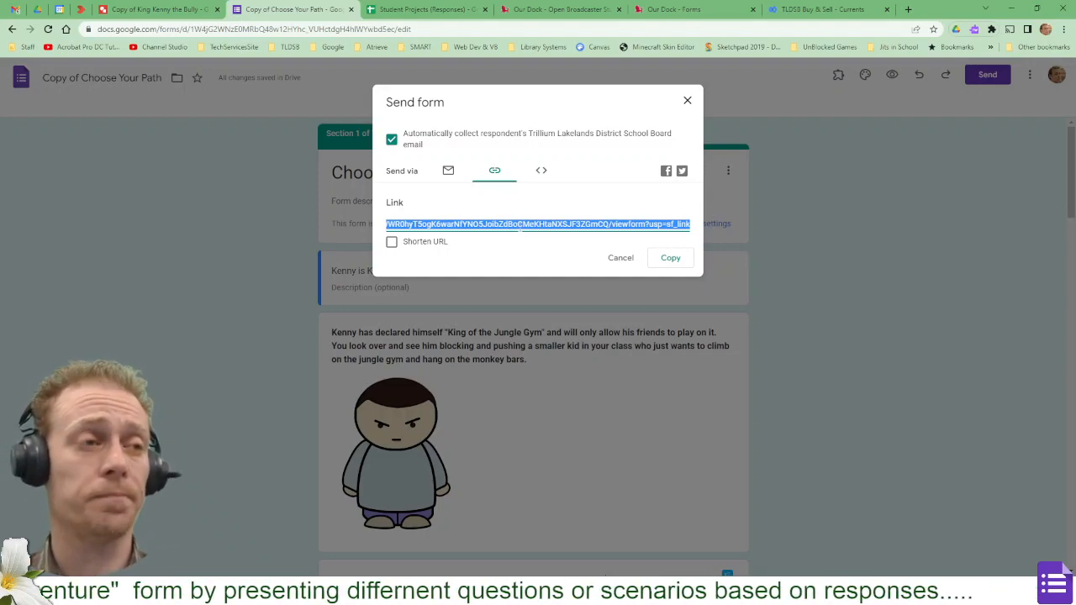
left_click(544, 173)
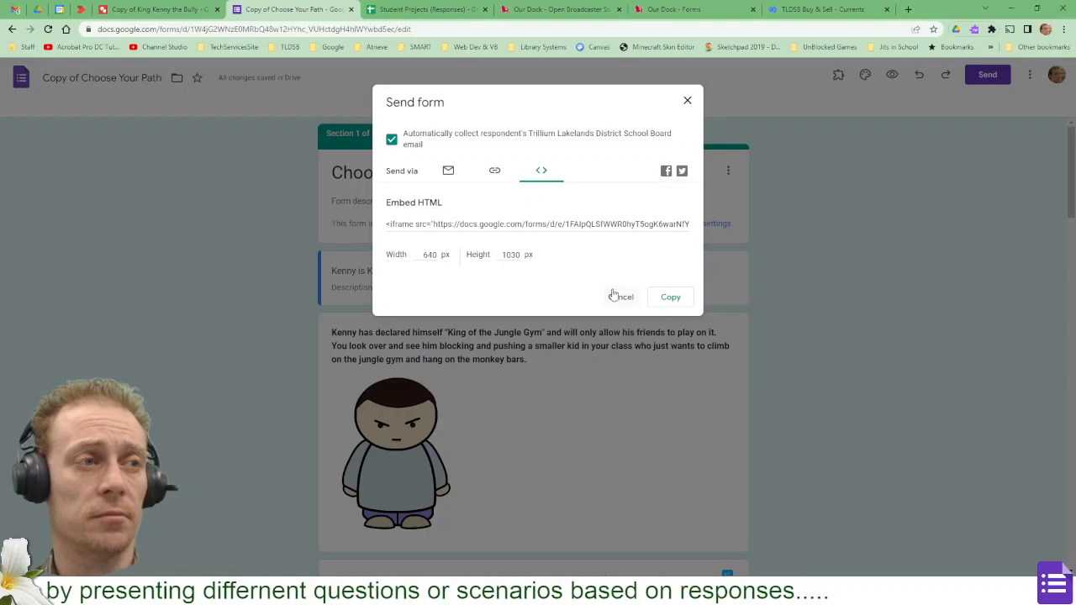
left_click(493, 173)
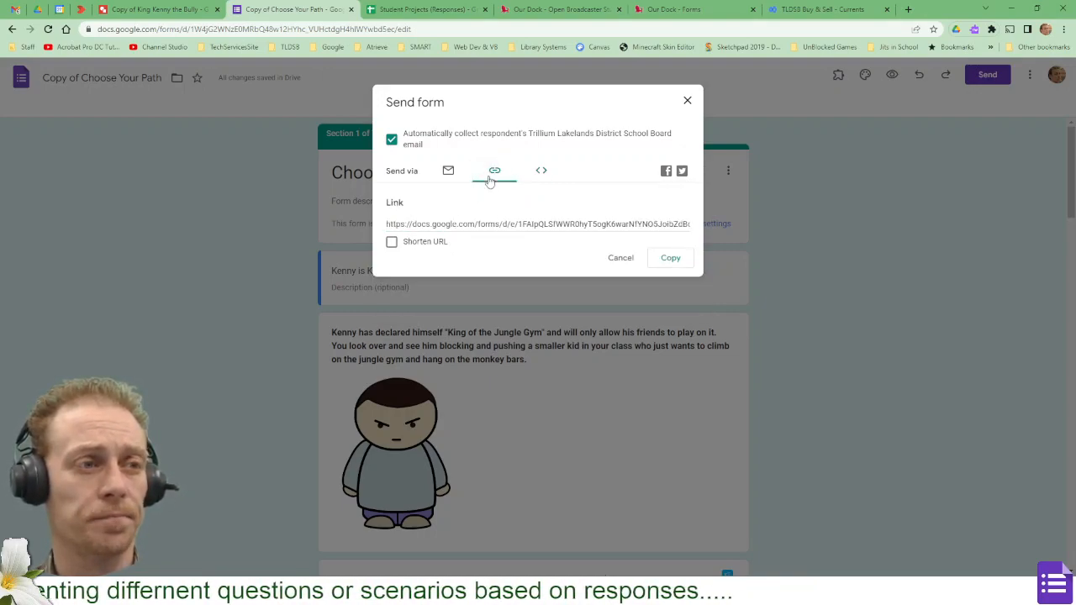
left_click(668, 259)
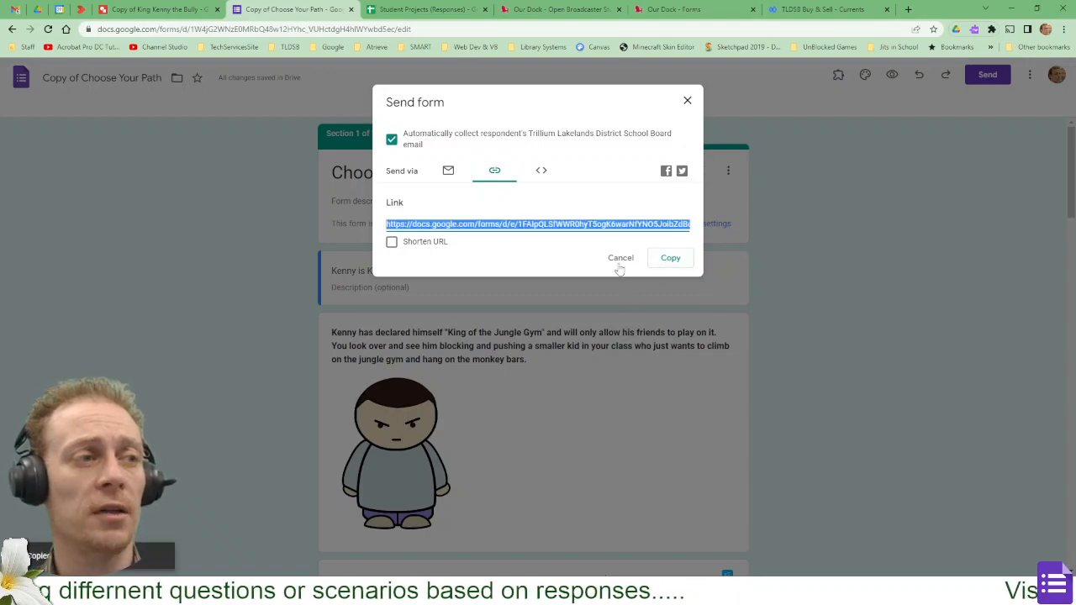
left_click(686, 101)
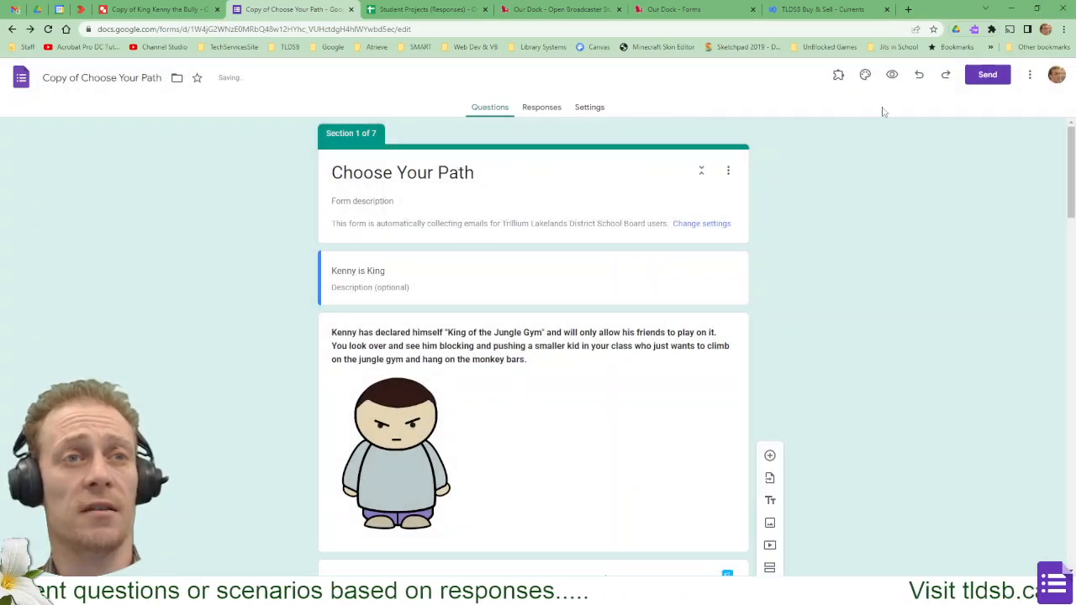
Preview the Choose Your Path form as a respondent, select its web address, look over the first question, and close the preview
left_click(892, 75)
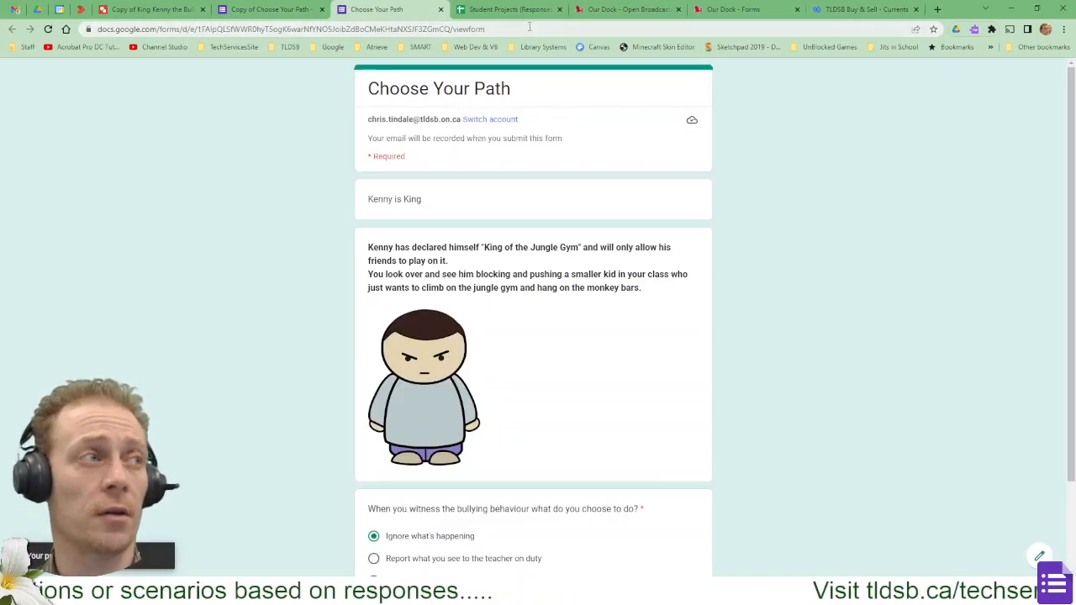
left_click(496, 27)
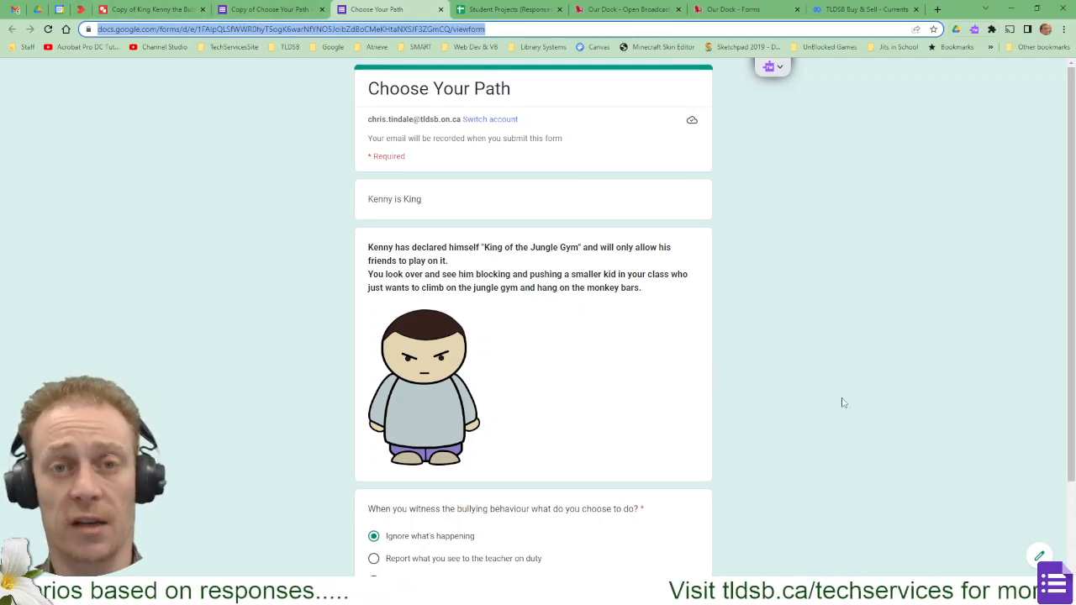
scroll(497, 424, "down", 2)
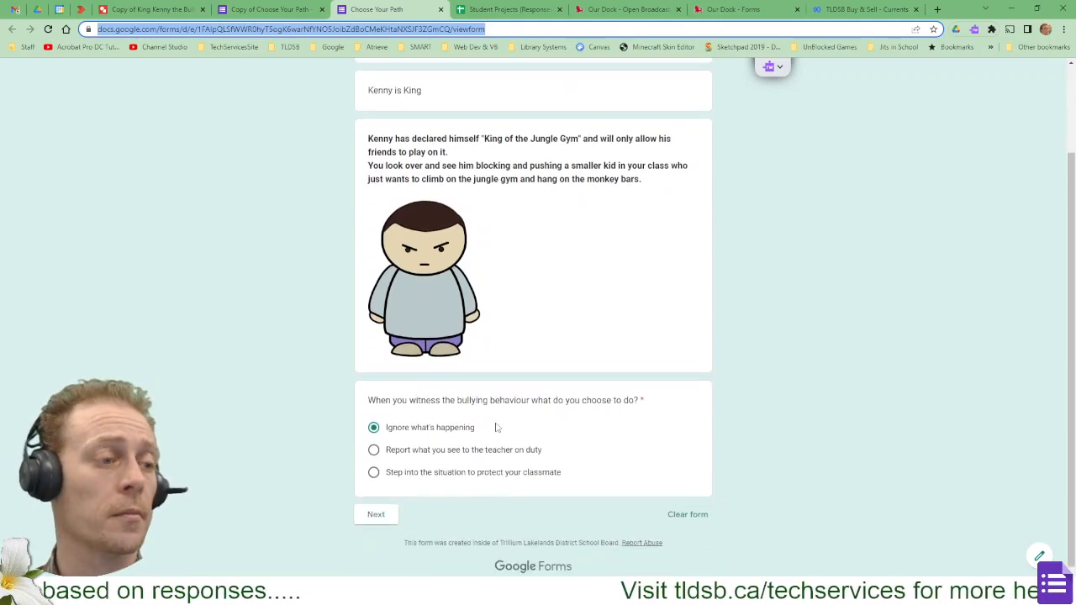
scroll(496, 420, "up", 2)
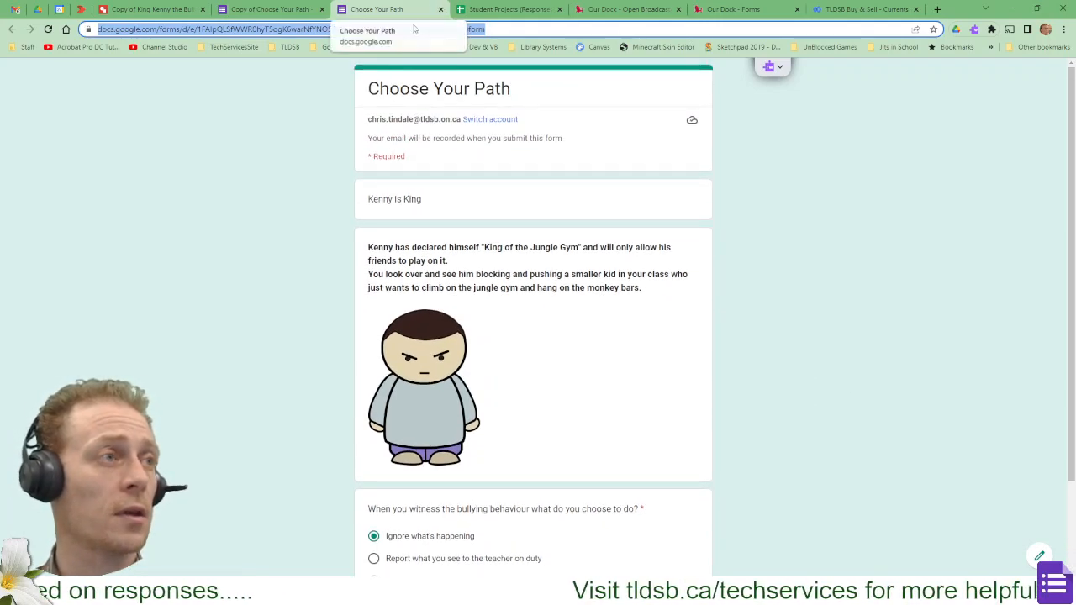
left_click(439, 9)
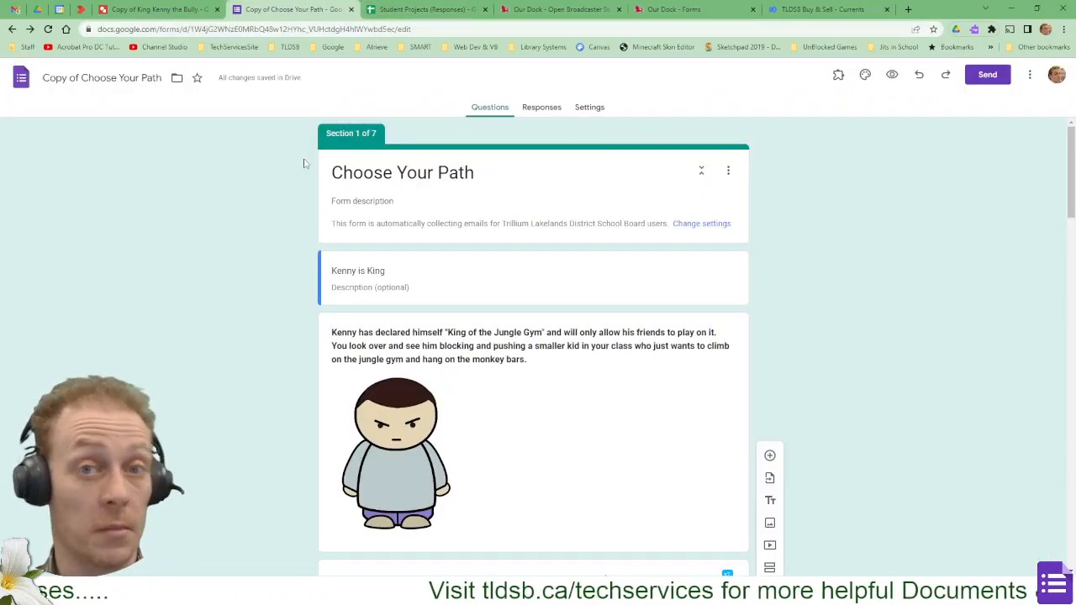
Move the form to the Topic Resources folder inside _Tech Talk in My Drive
left_click(177, 80)
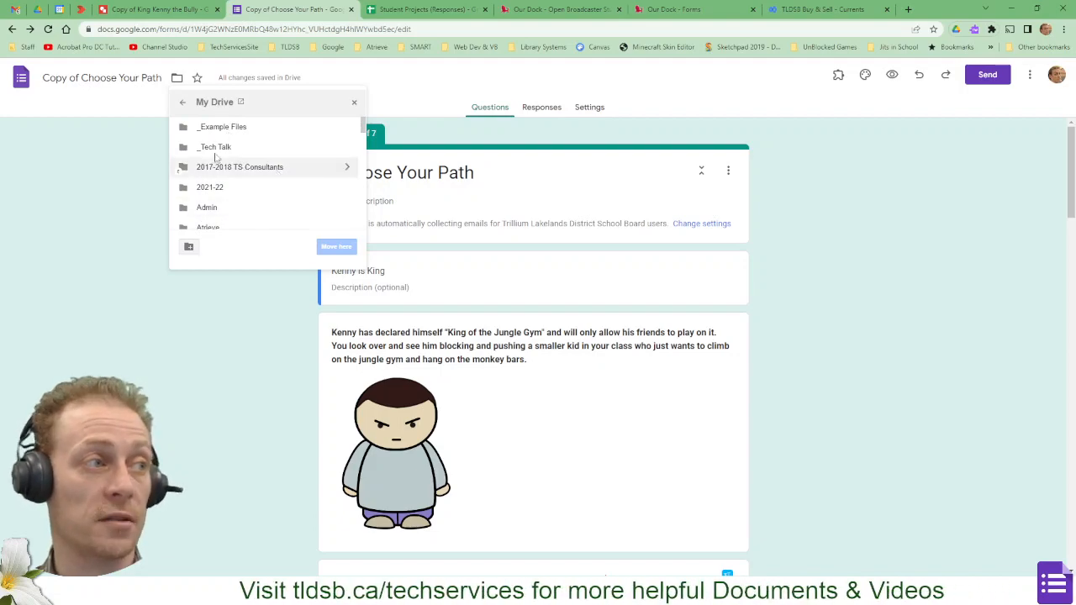
left_click(215, 147)
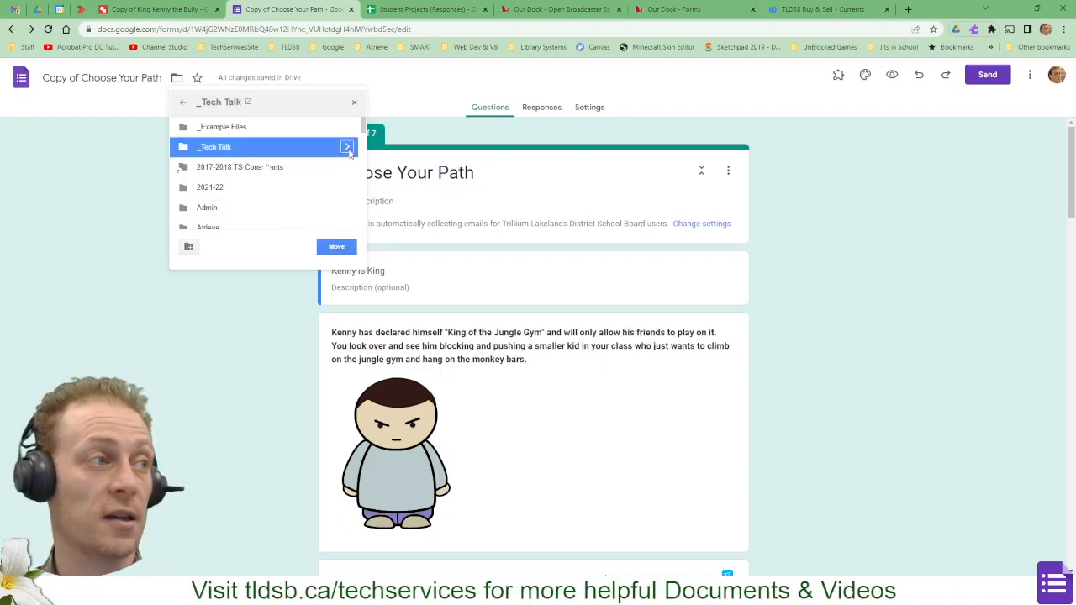
left_click(347, 148)
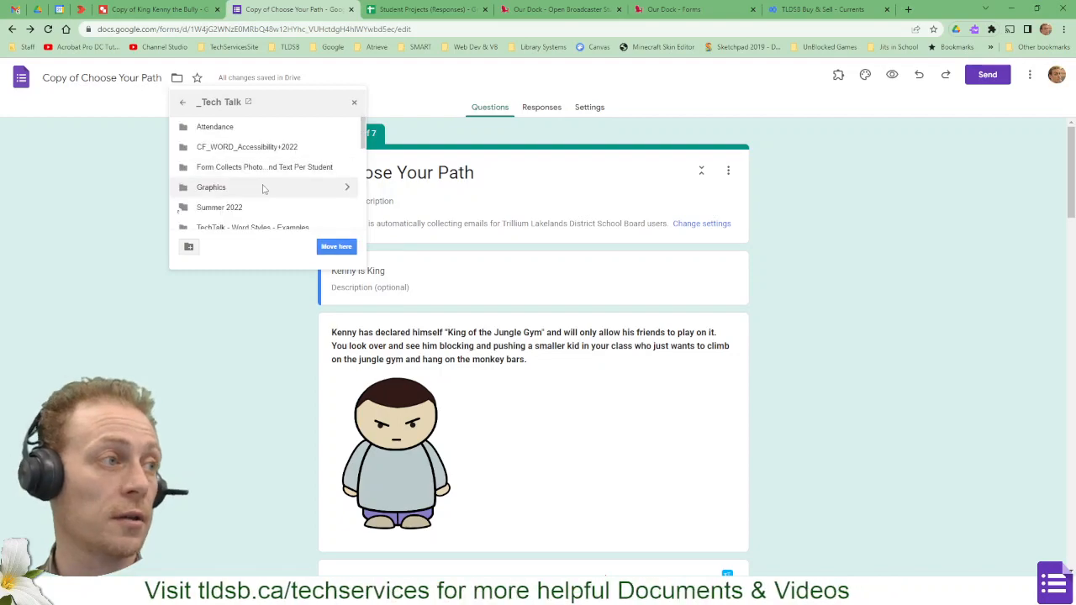
scroll(252, 181, "down", 2)
left_click(218, 133)
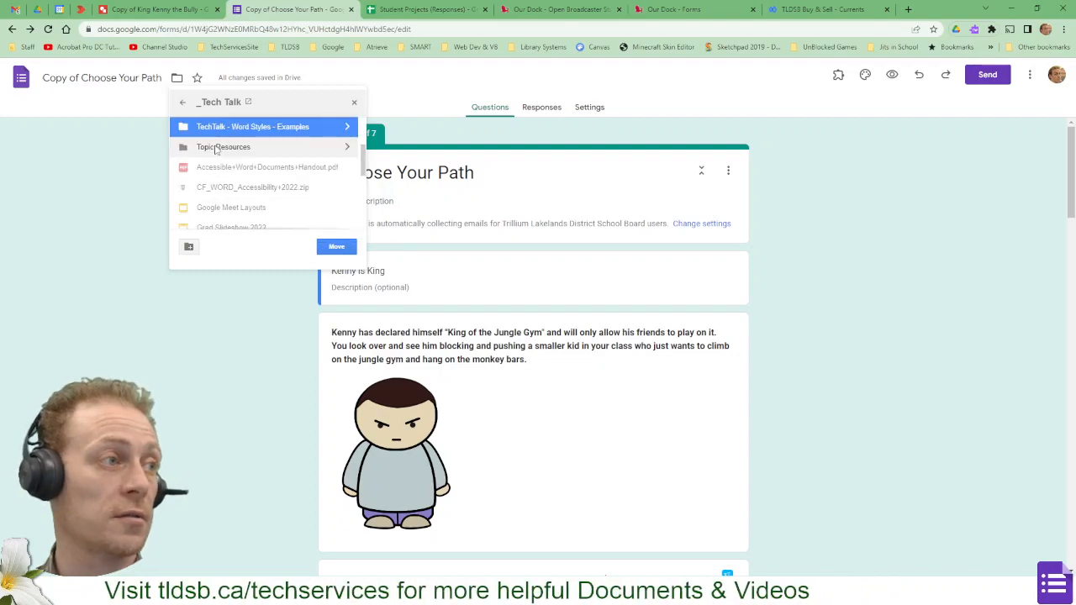
left_click(216, 148)
left_click(334, 248)
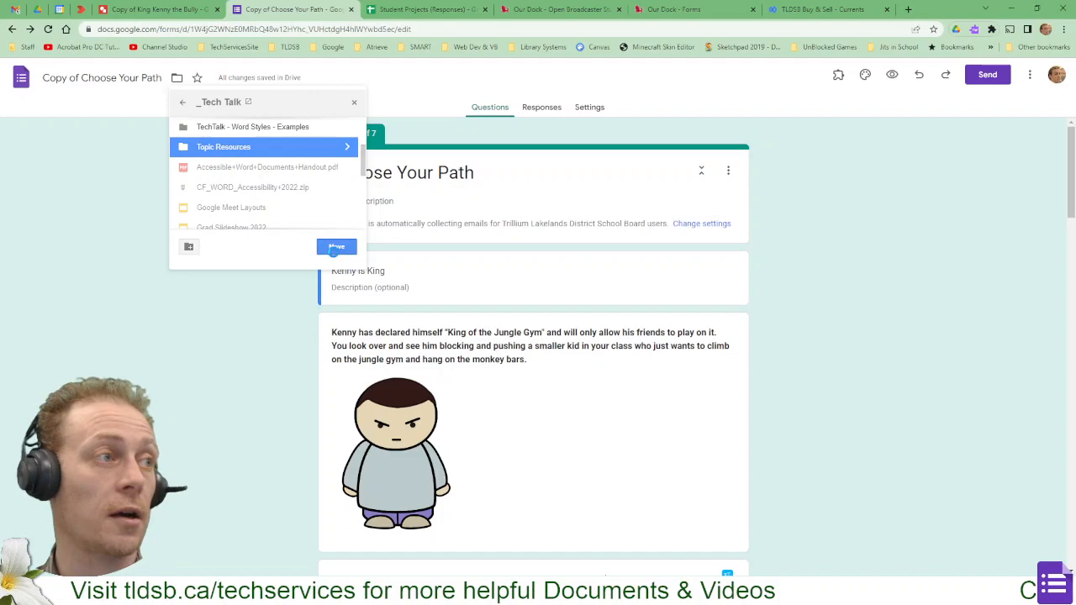